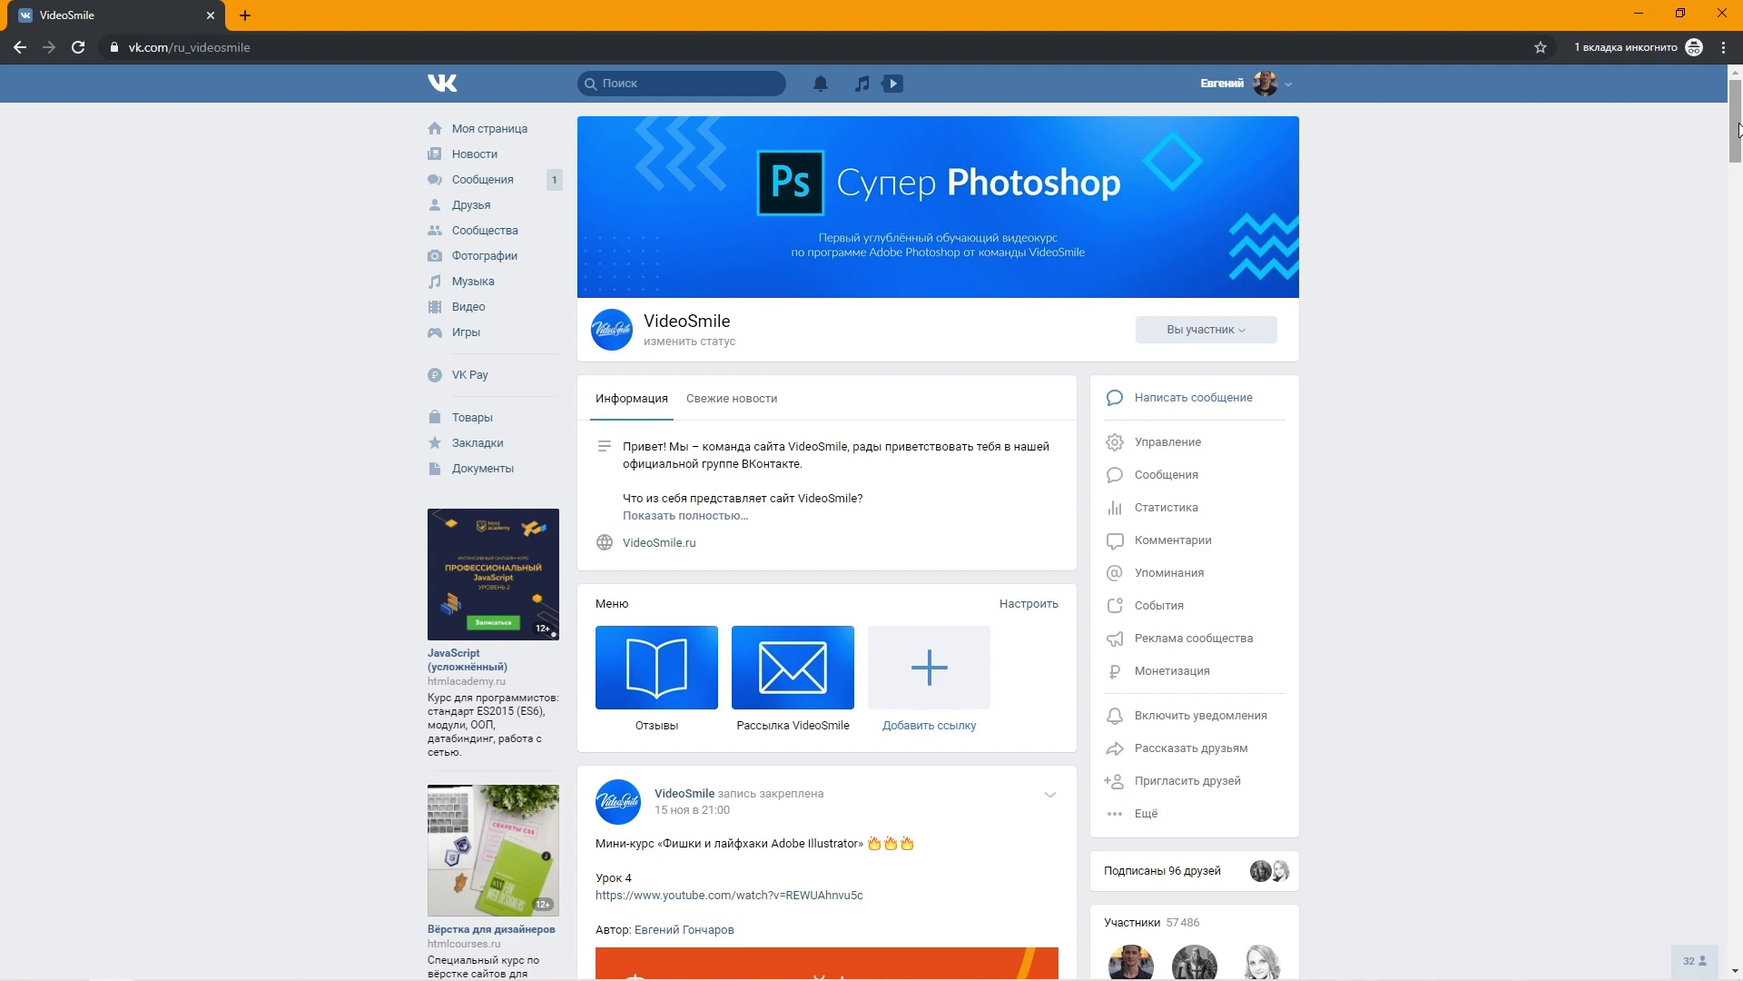
- Scroll down the VideoSmile community wall past the posts, then go back to the community page
drag(1737, 128, 1735, 374)
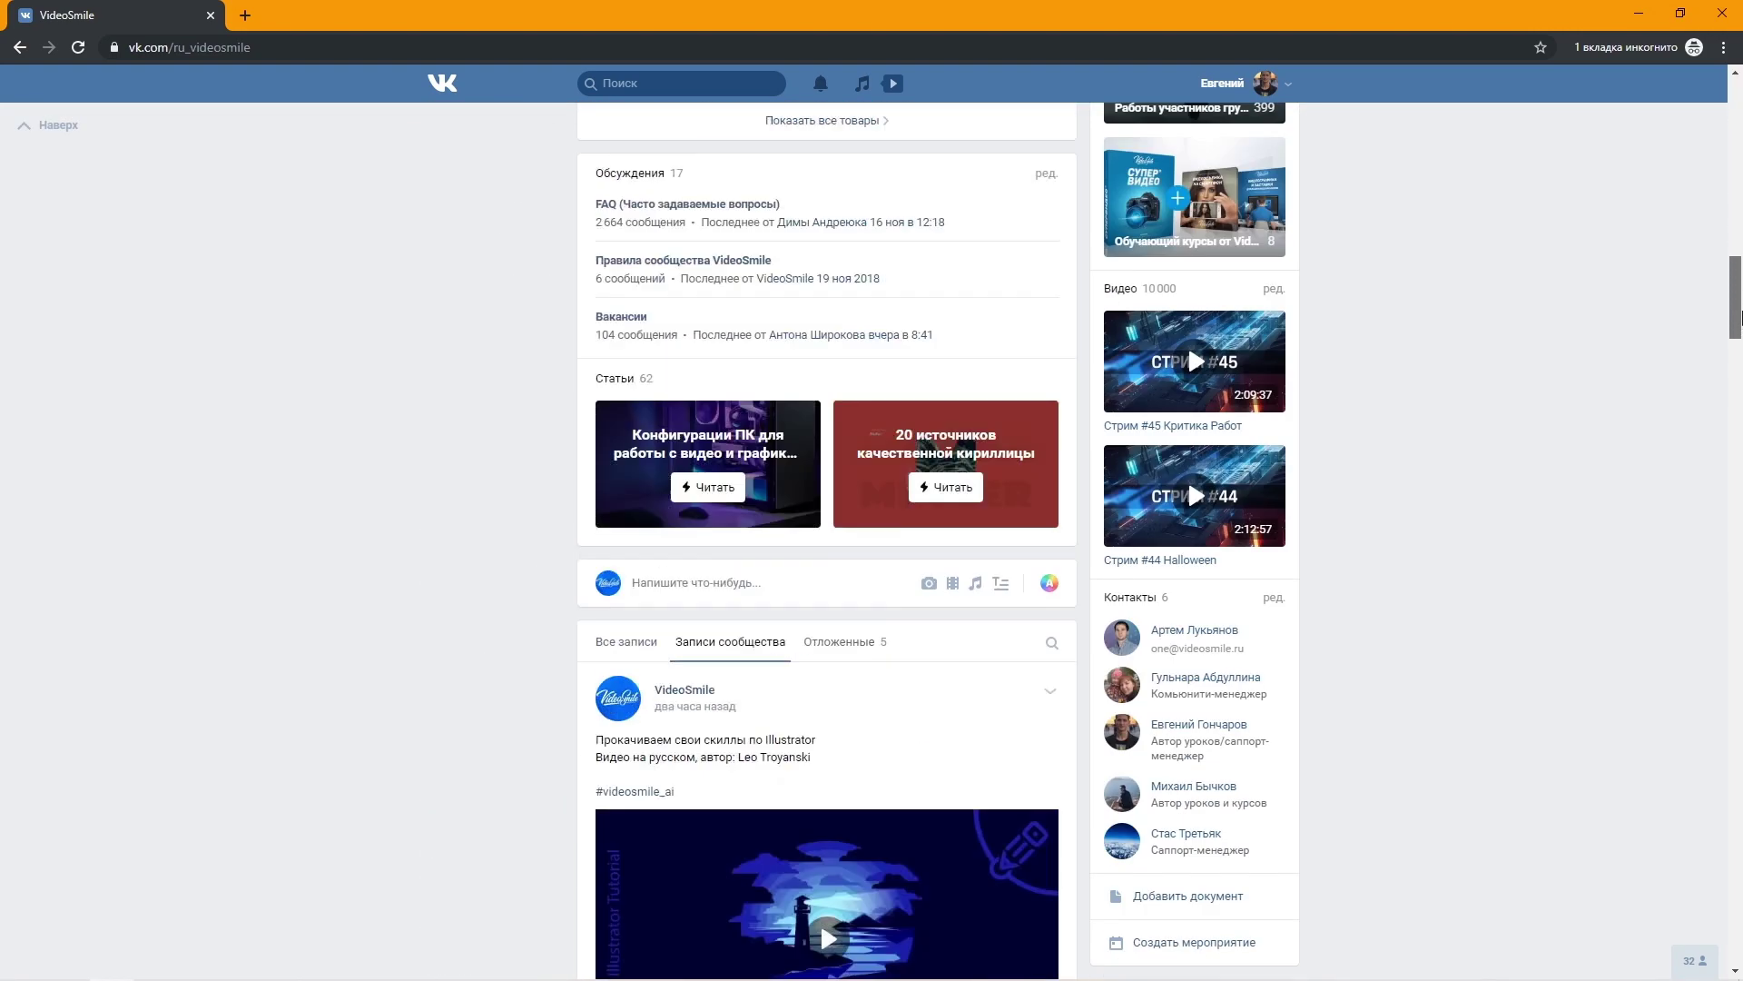
middle_click(1582, 334)
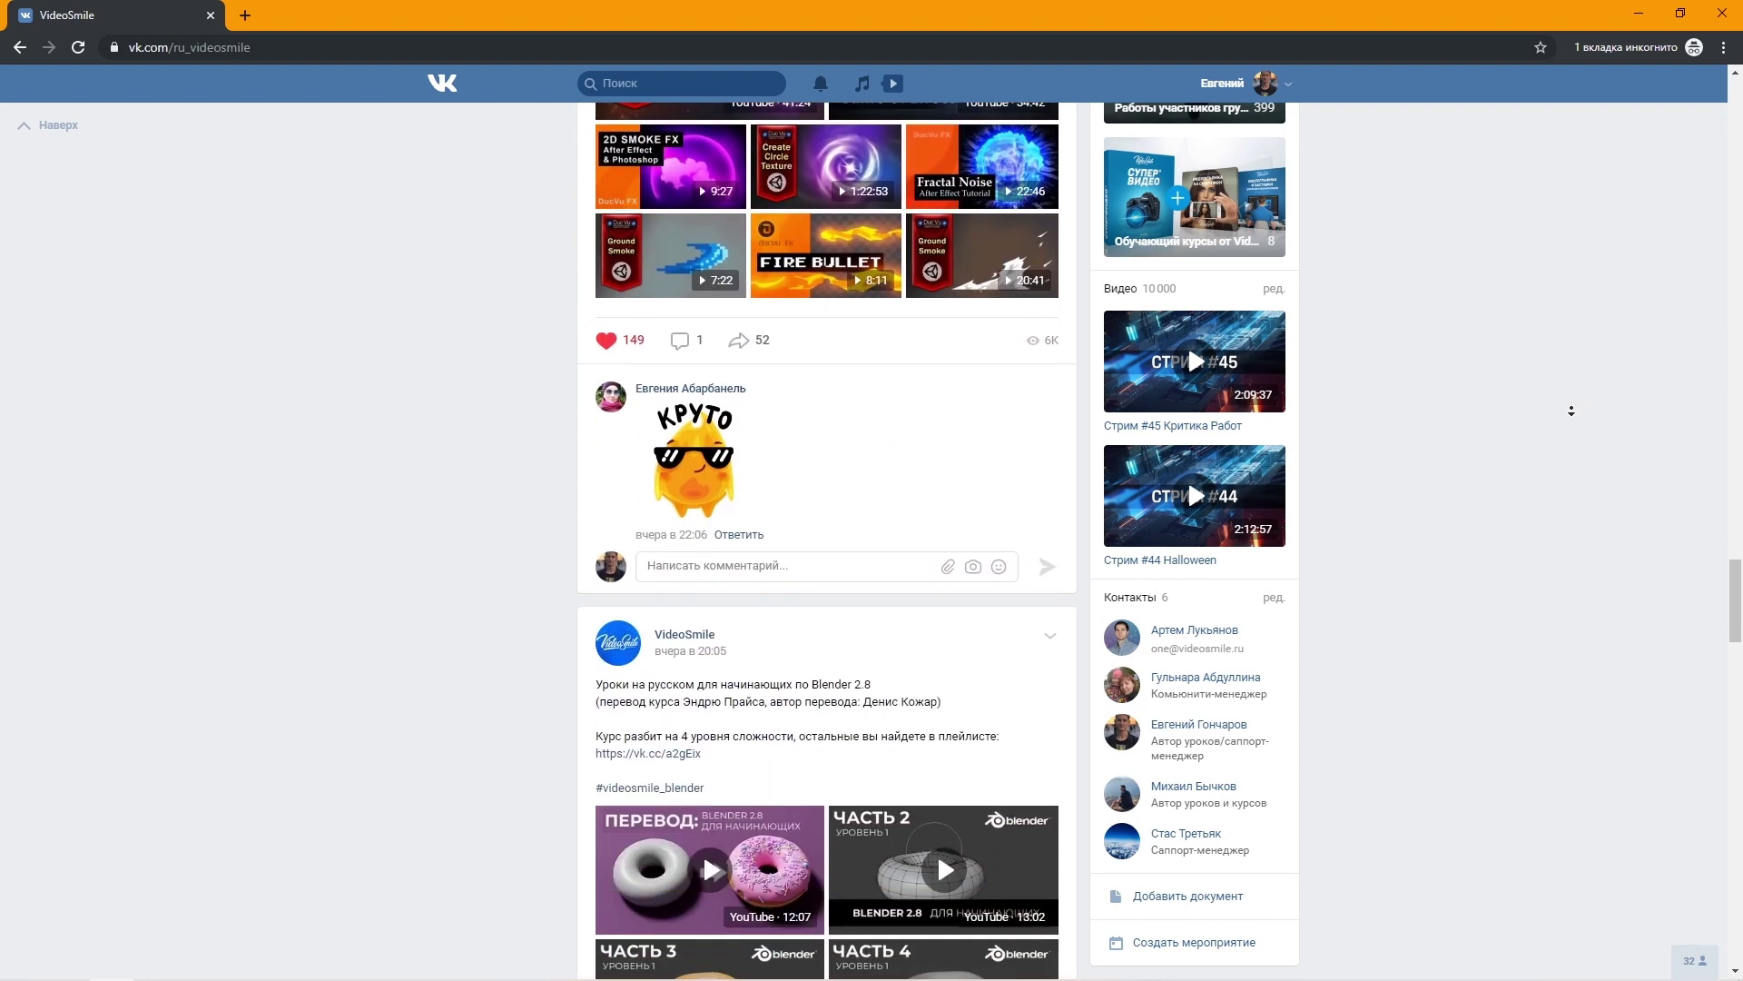
scroll(1544, 408, down, 15)
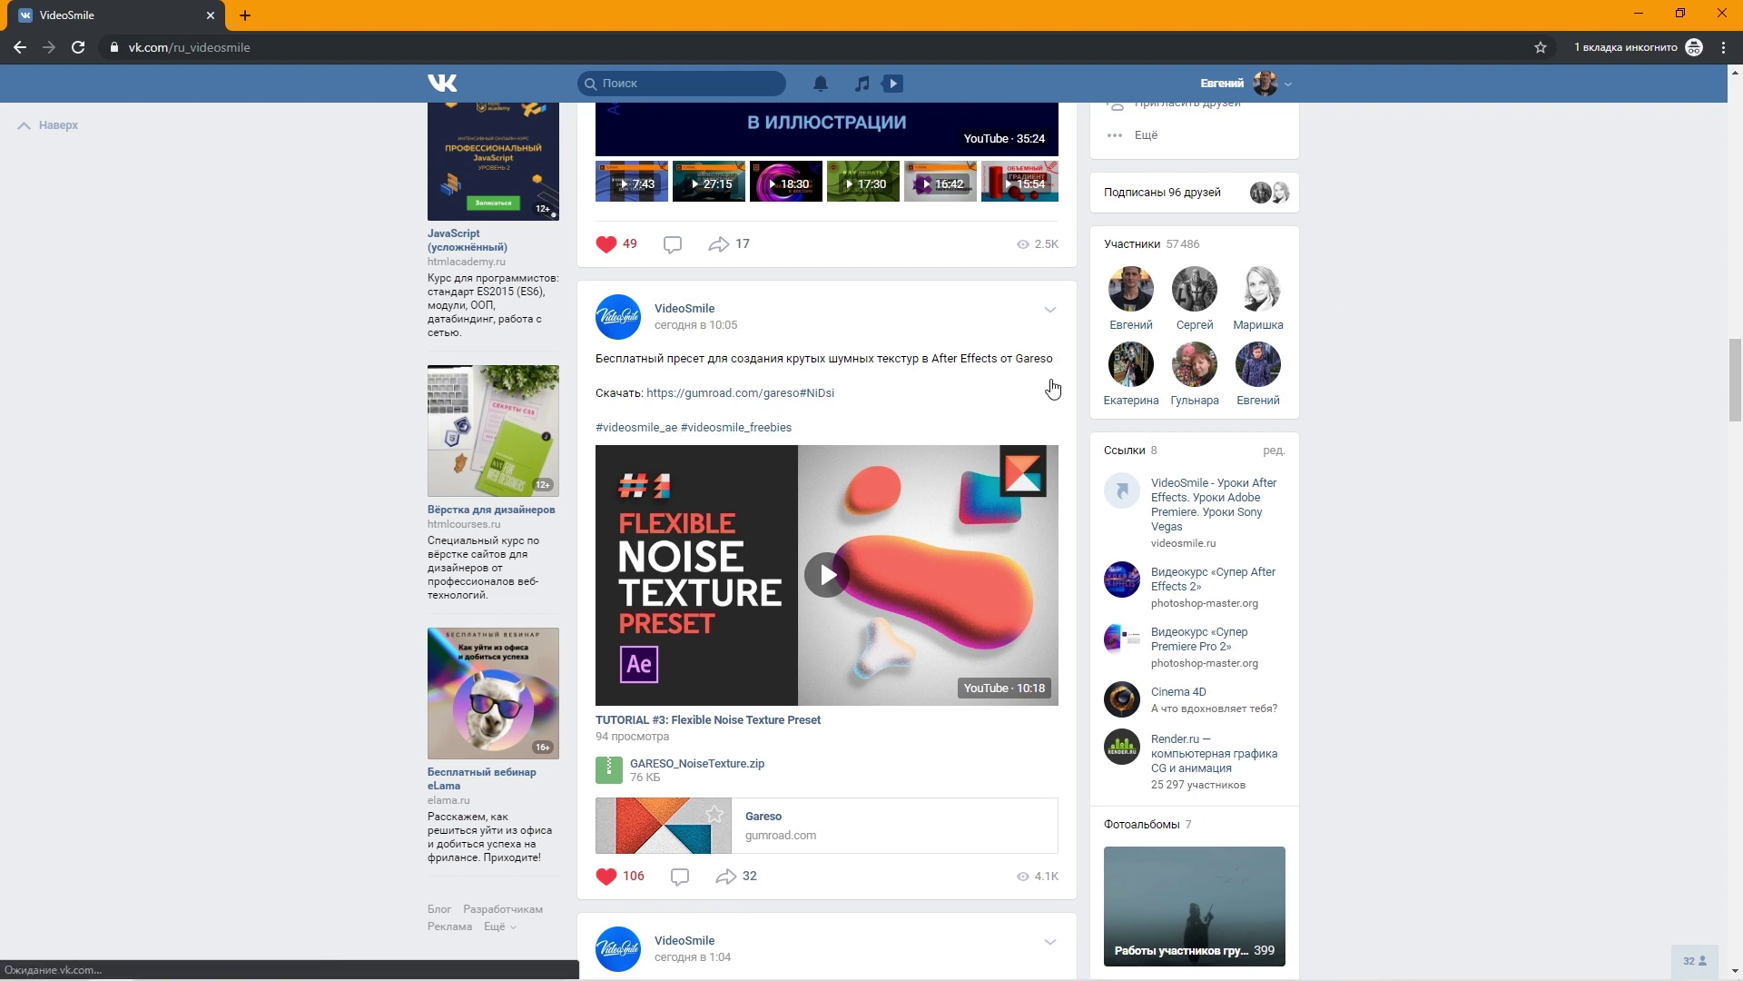
scroll(1379, 227, down, 3)
scroll(1379, 254, down, 2)
scroll(1380, 258, down, 4)
scroll(1378, 262, down, 4)
scroll(1377, 267, down, 4)
scroll(1378, 267, down, 4)
scroll(1377, 267, down, 3)
scroll(1377, 266, down, 4)
scroll(1376, 266, down, 4)
scroll(1377, 266, down, 3)
key(alt+Left)
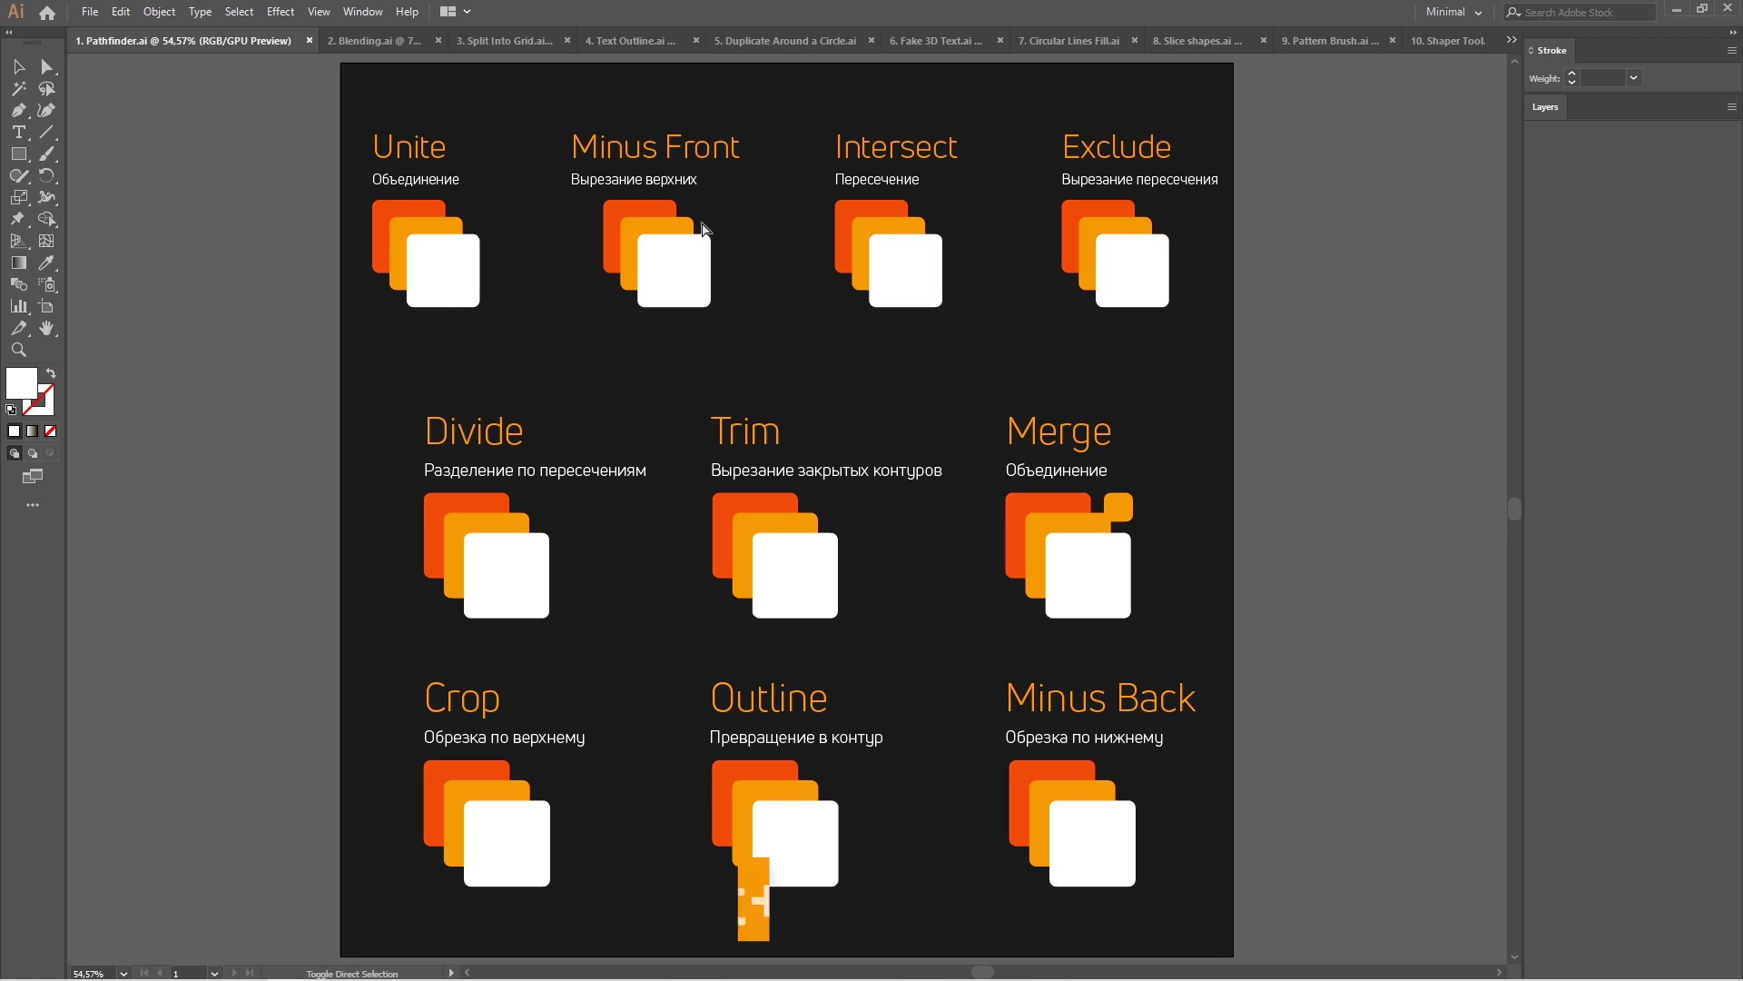
- Show the Pathfinder panel with Ctrl+Shift+F9
key(ctrl+shift+F9)
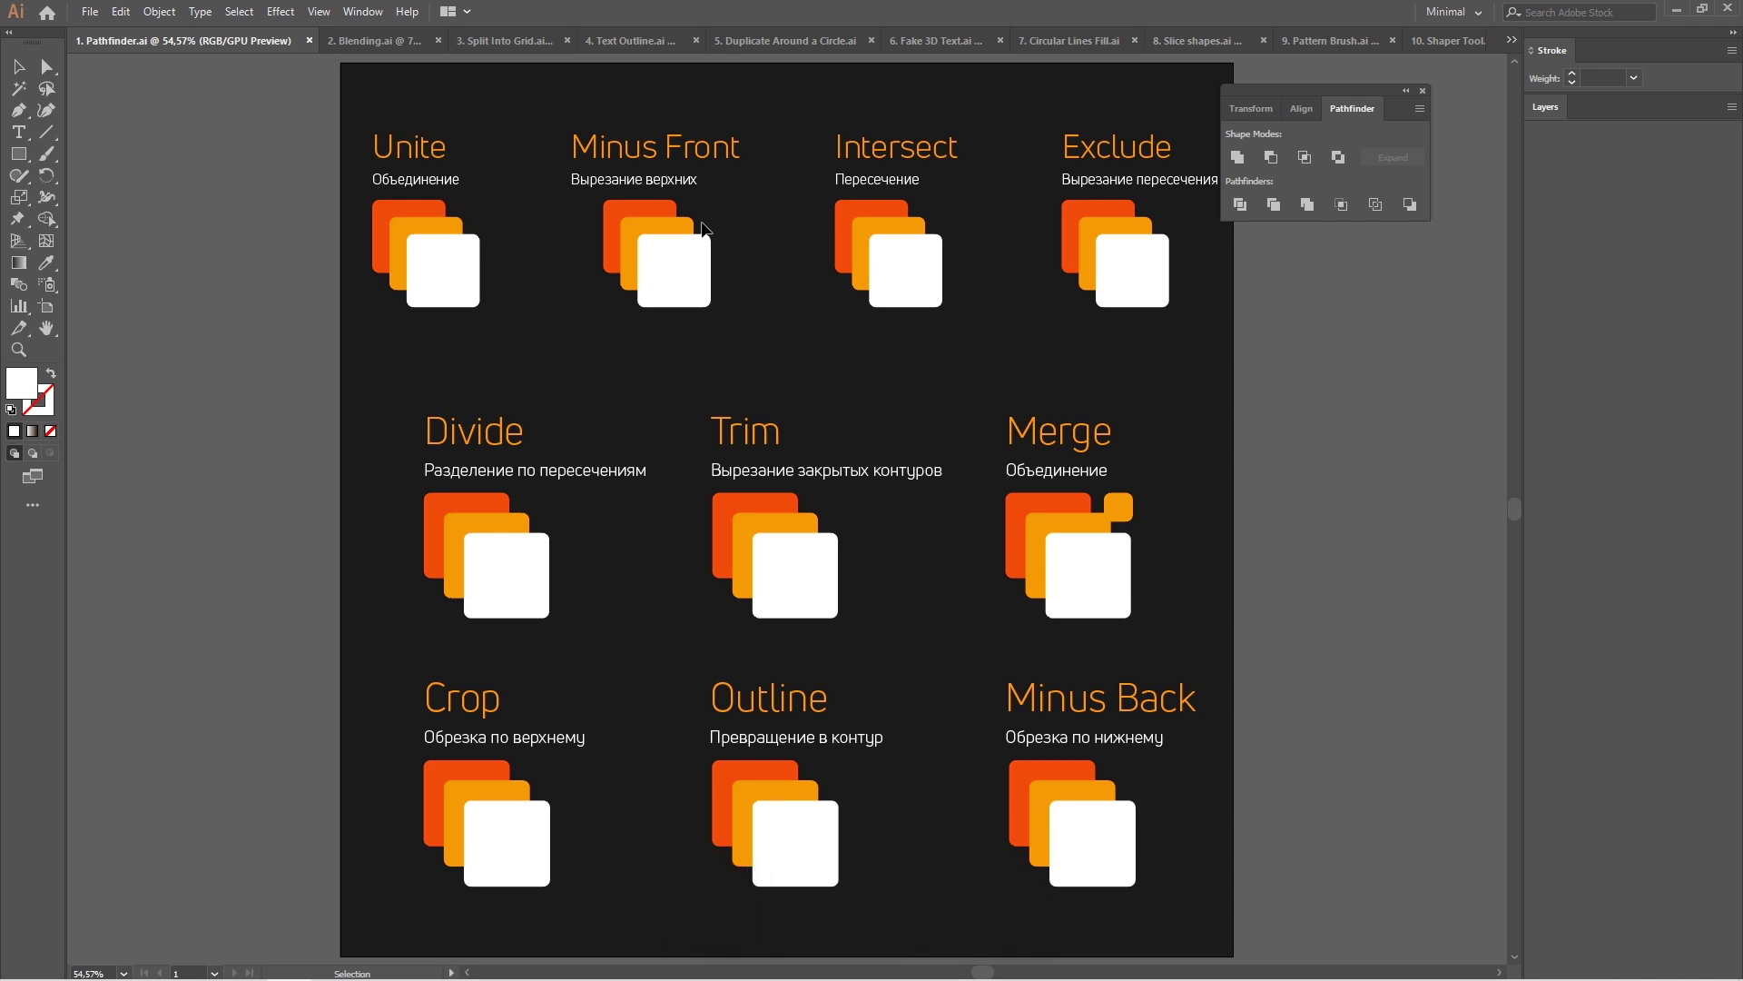
- Apply Unite and Minus Front to their example squares
drag(490, 240, 345, 238)
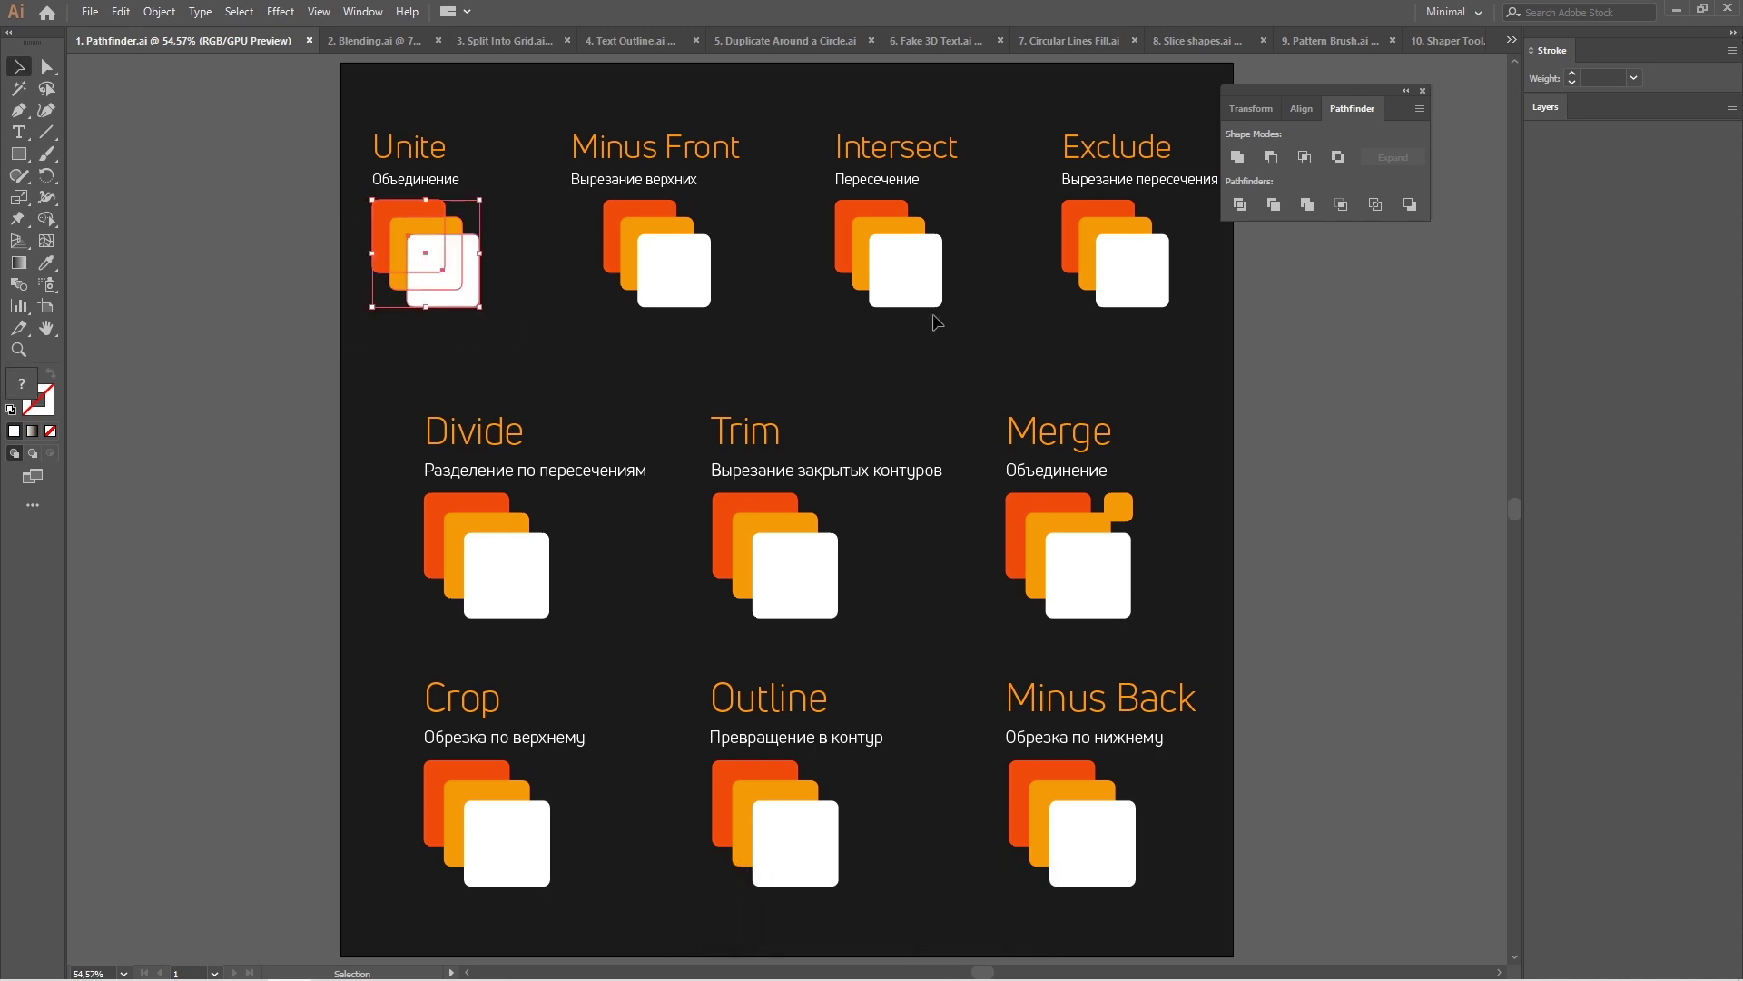
click(1238, 158)
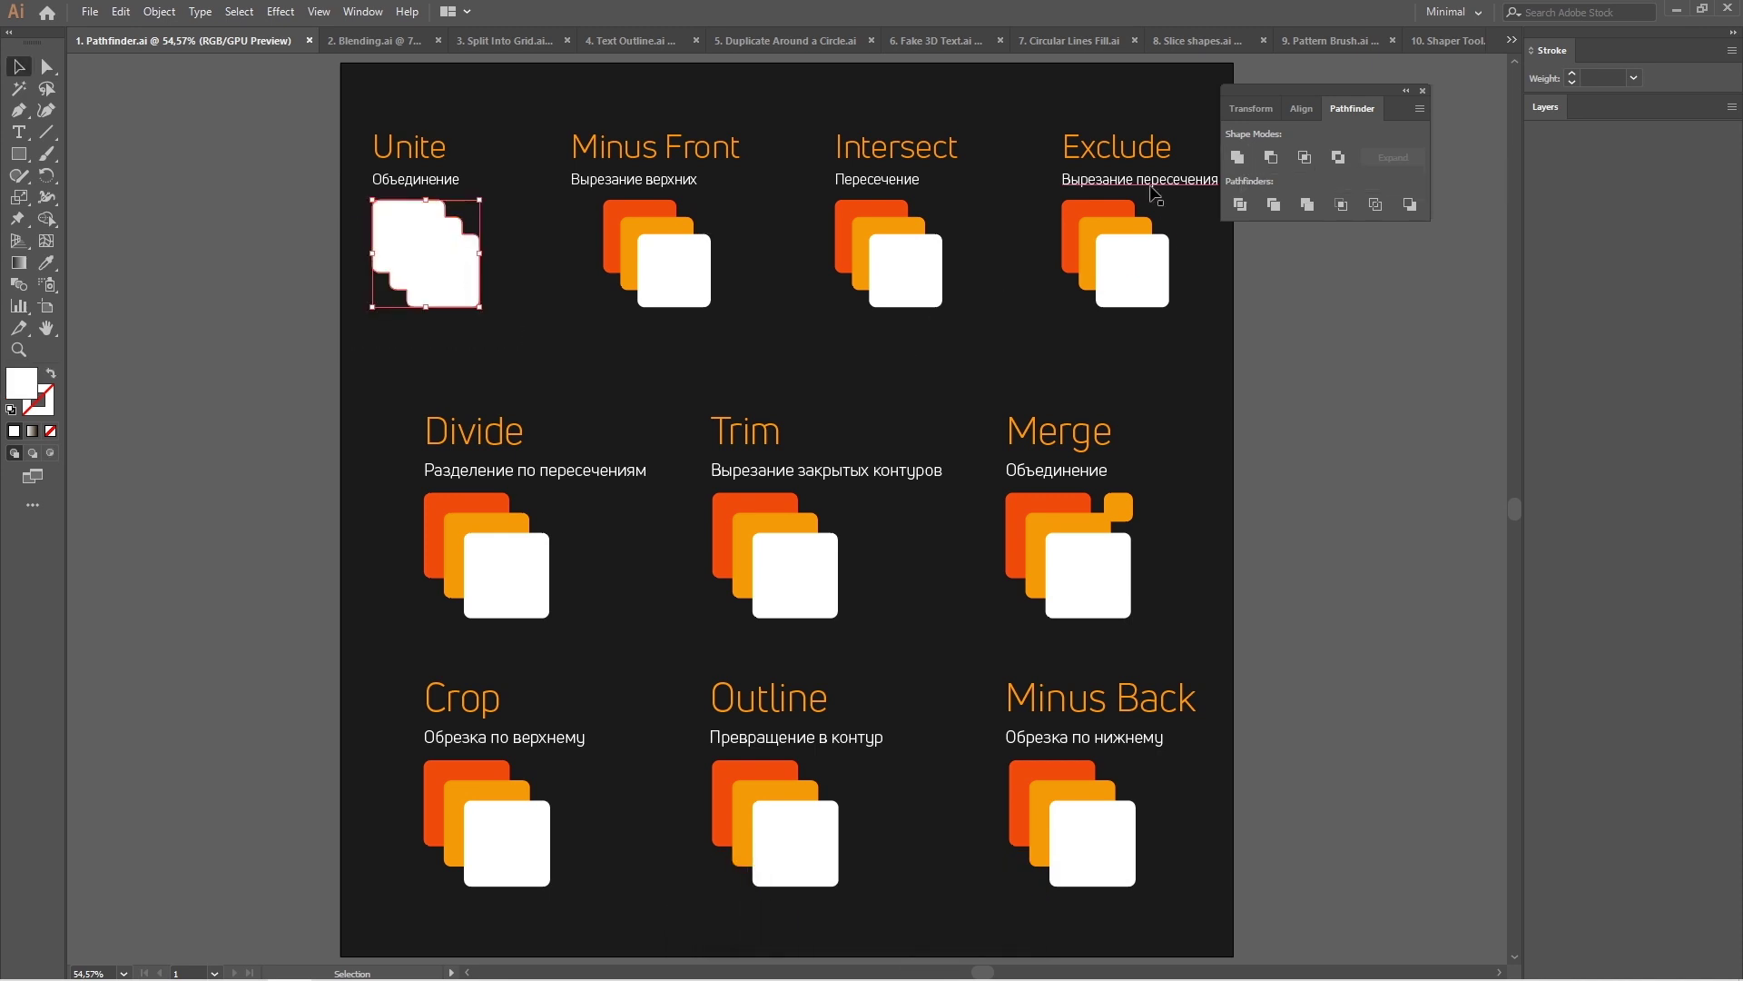
drag(731, 358, 626, 240)
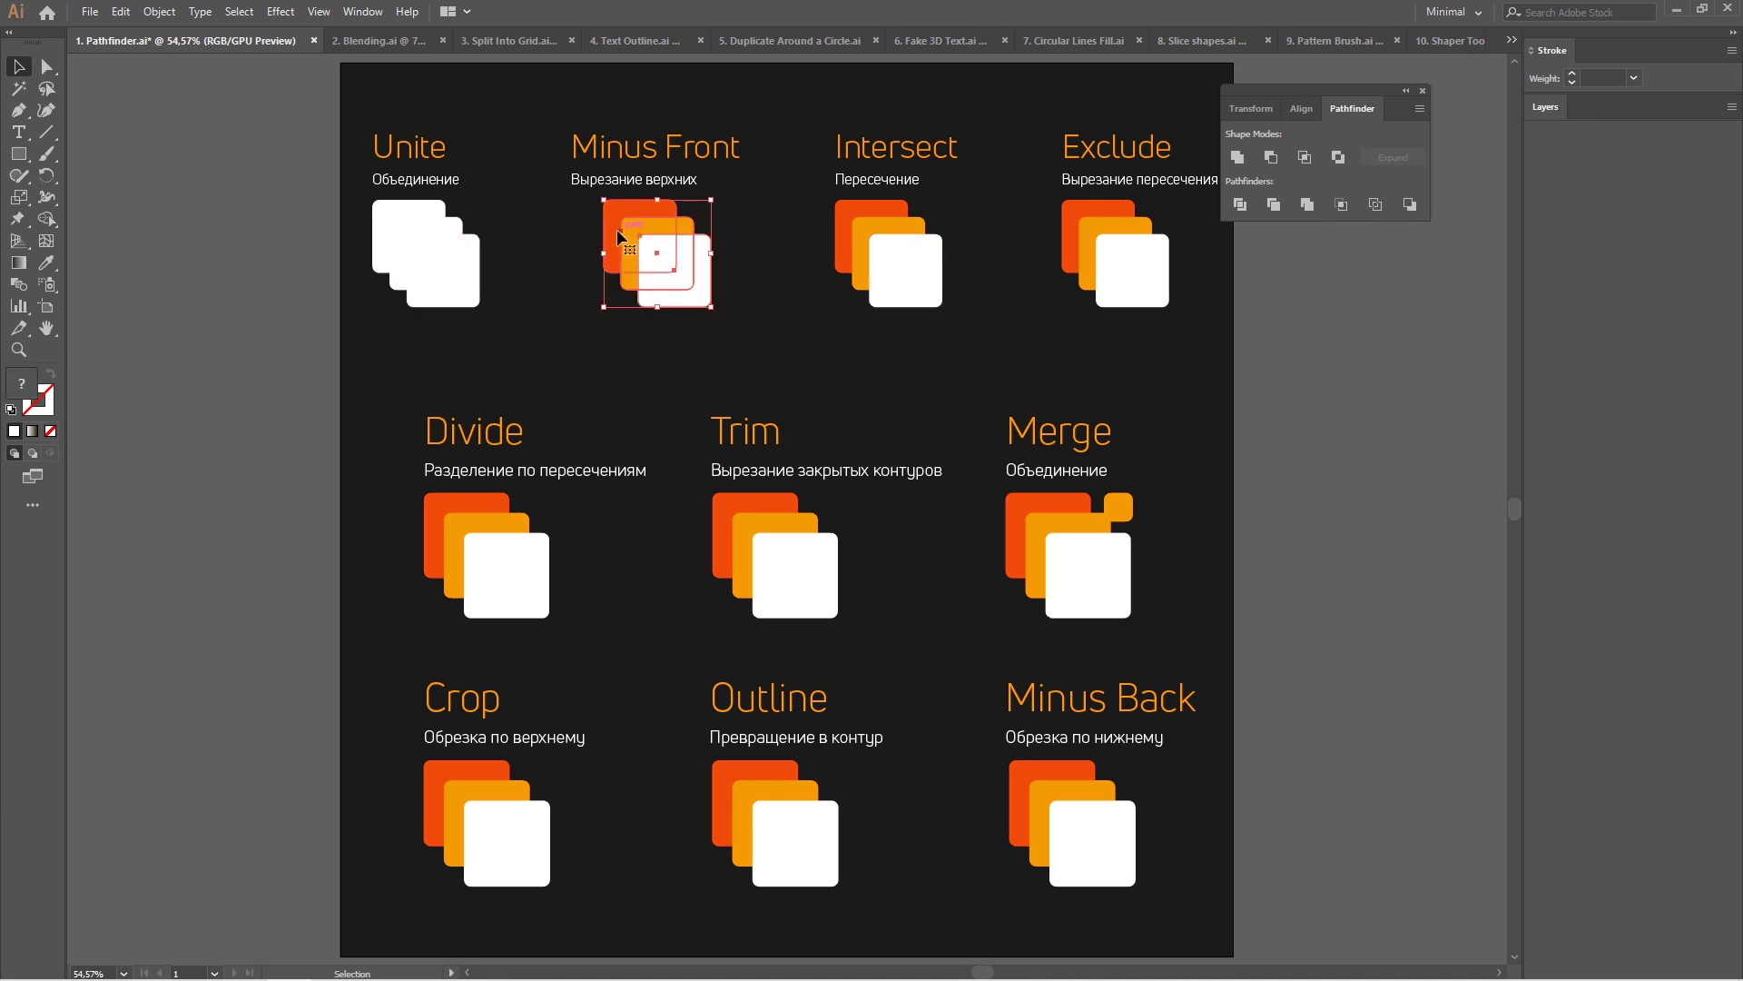
click(1271, 158)
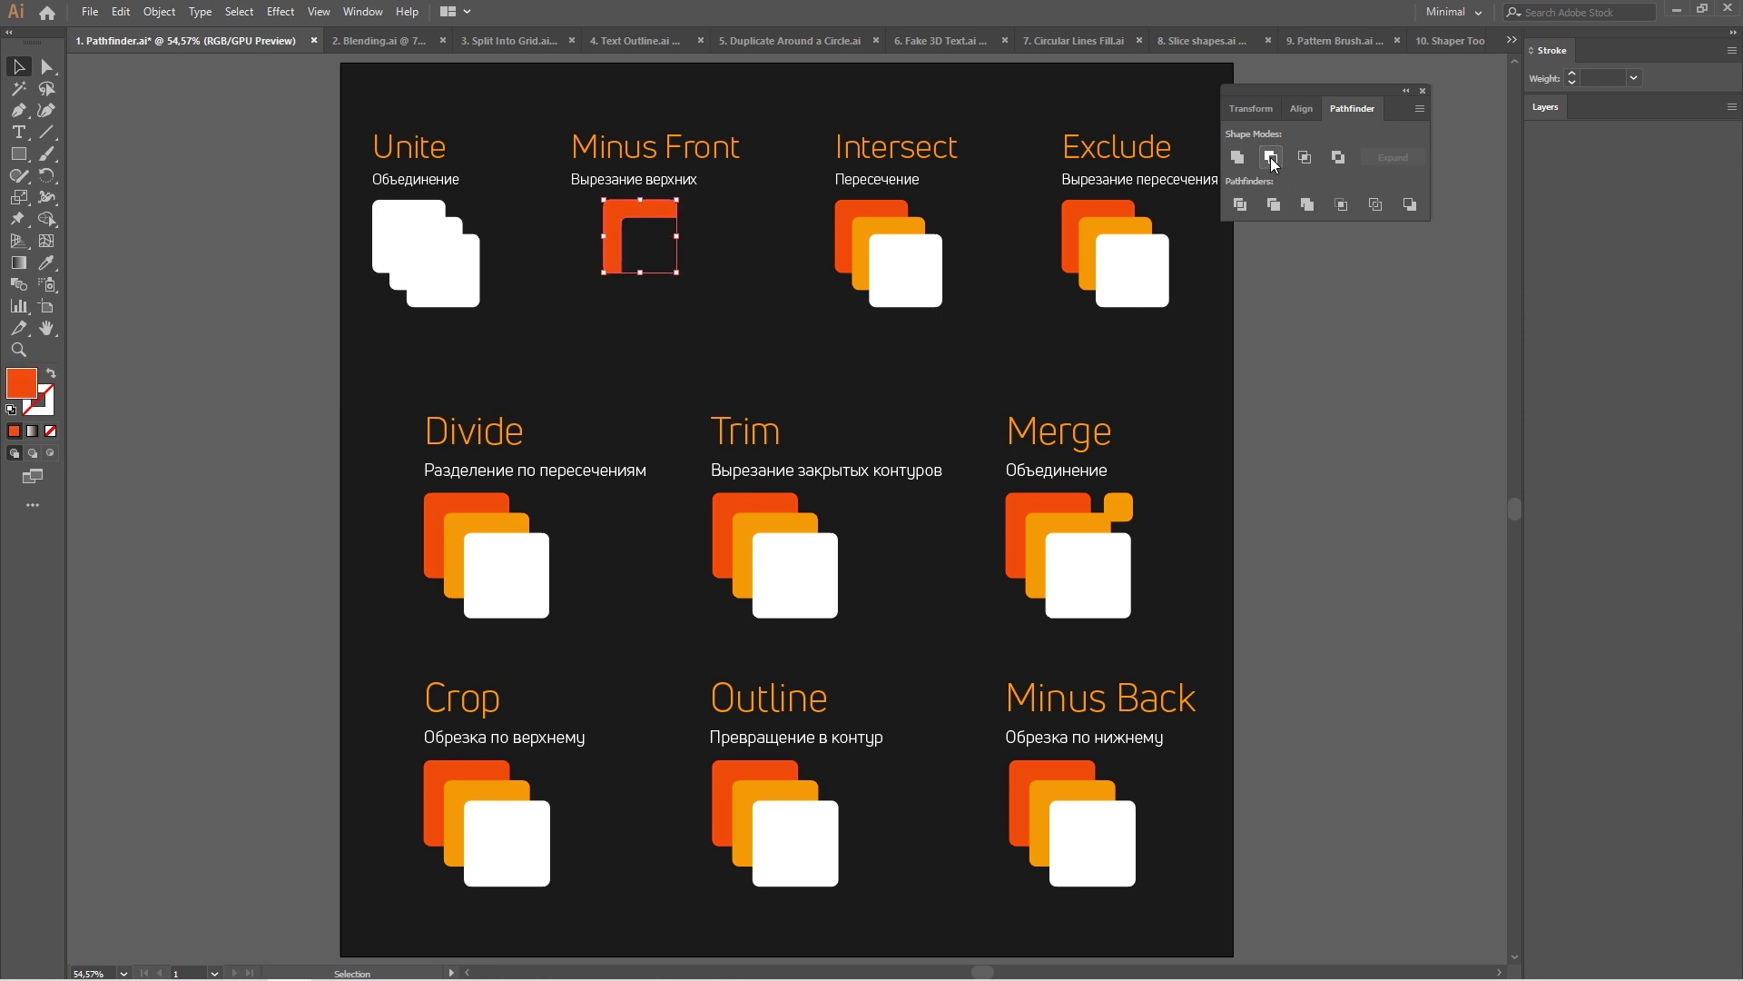
- Apply Intersect and Exclude to their example squares, then select the Divide squares
drag(989, 345, 828, 227)
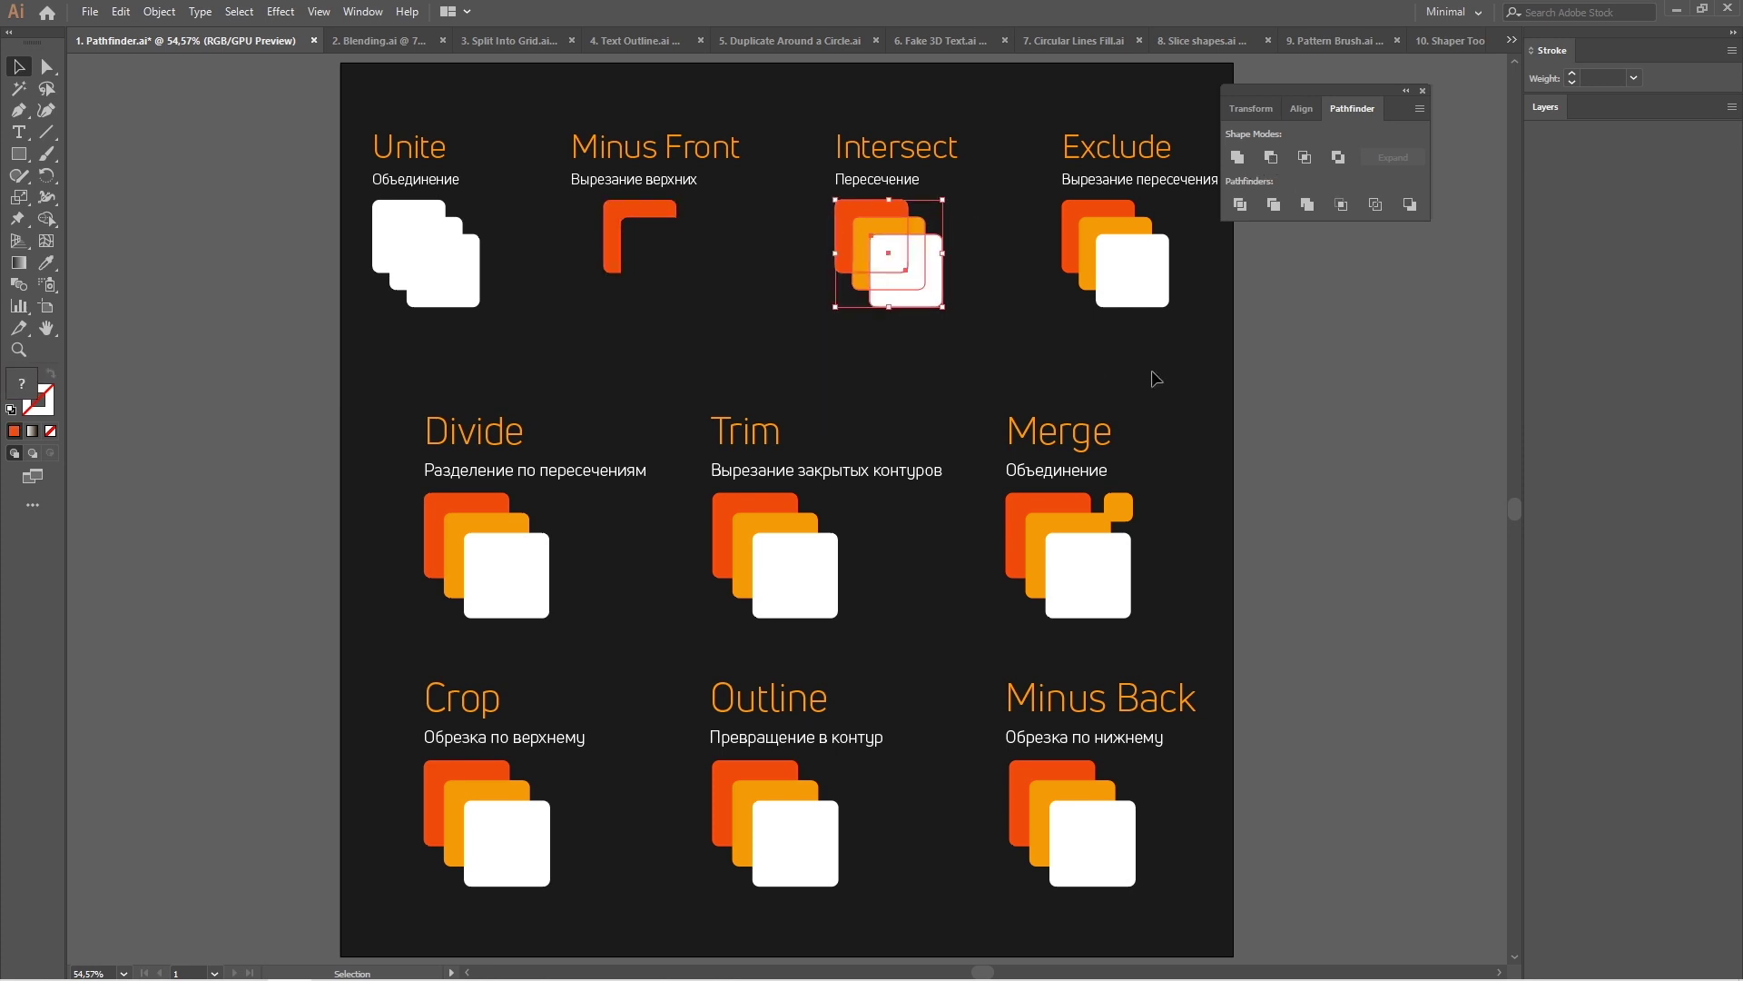
click(1305, 158)
drag(1183, 341, 1065, 196)
click(1338, 158)
click(1208, 342)
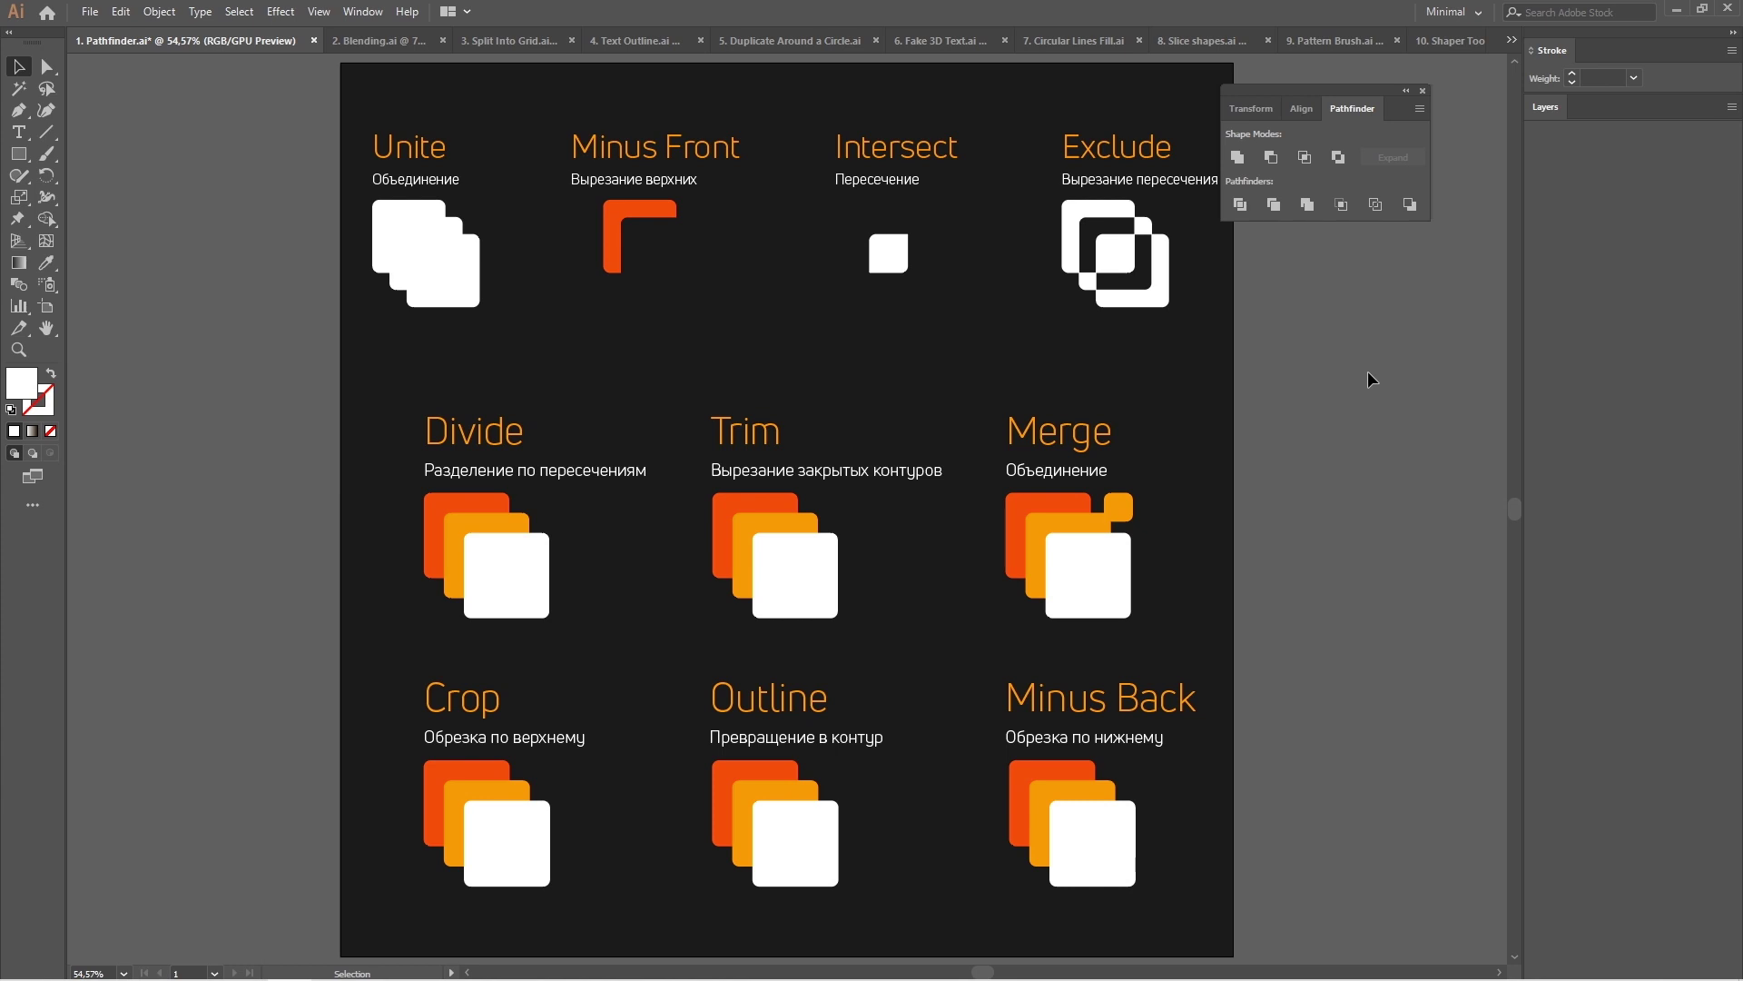
drag(658, 659, 436, 523)
- Divide the example squares and pull two of the pieces apart with Direct Selection
key(a)
click(1241, 207)
click(638, 608)
drag(530, 601, 575, 646)
mouse_move(504, 572)
mouse_down()
mouse_move(527, 588)
mouse_move(508, 572)
mouse_up()
- Apply Trim and Merge to their examples, shifting the resulting pieces to show the split
drag(672, 481, 890, 524)
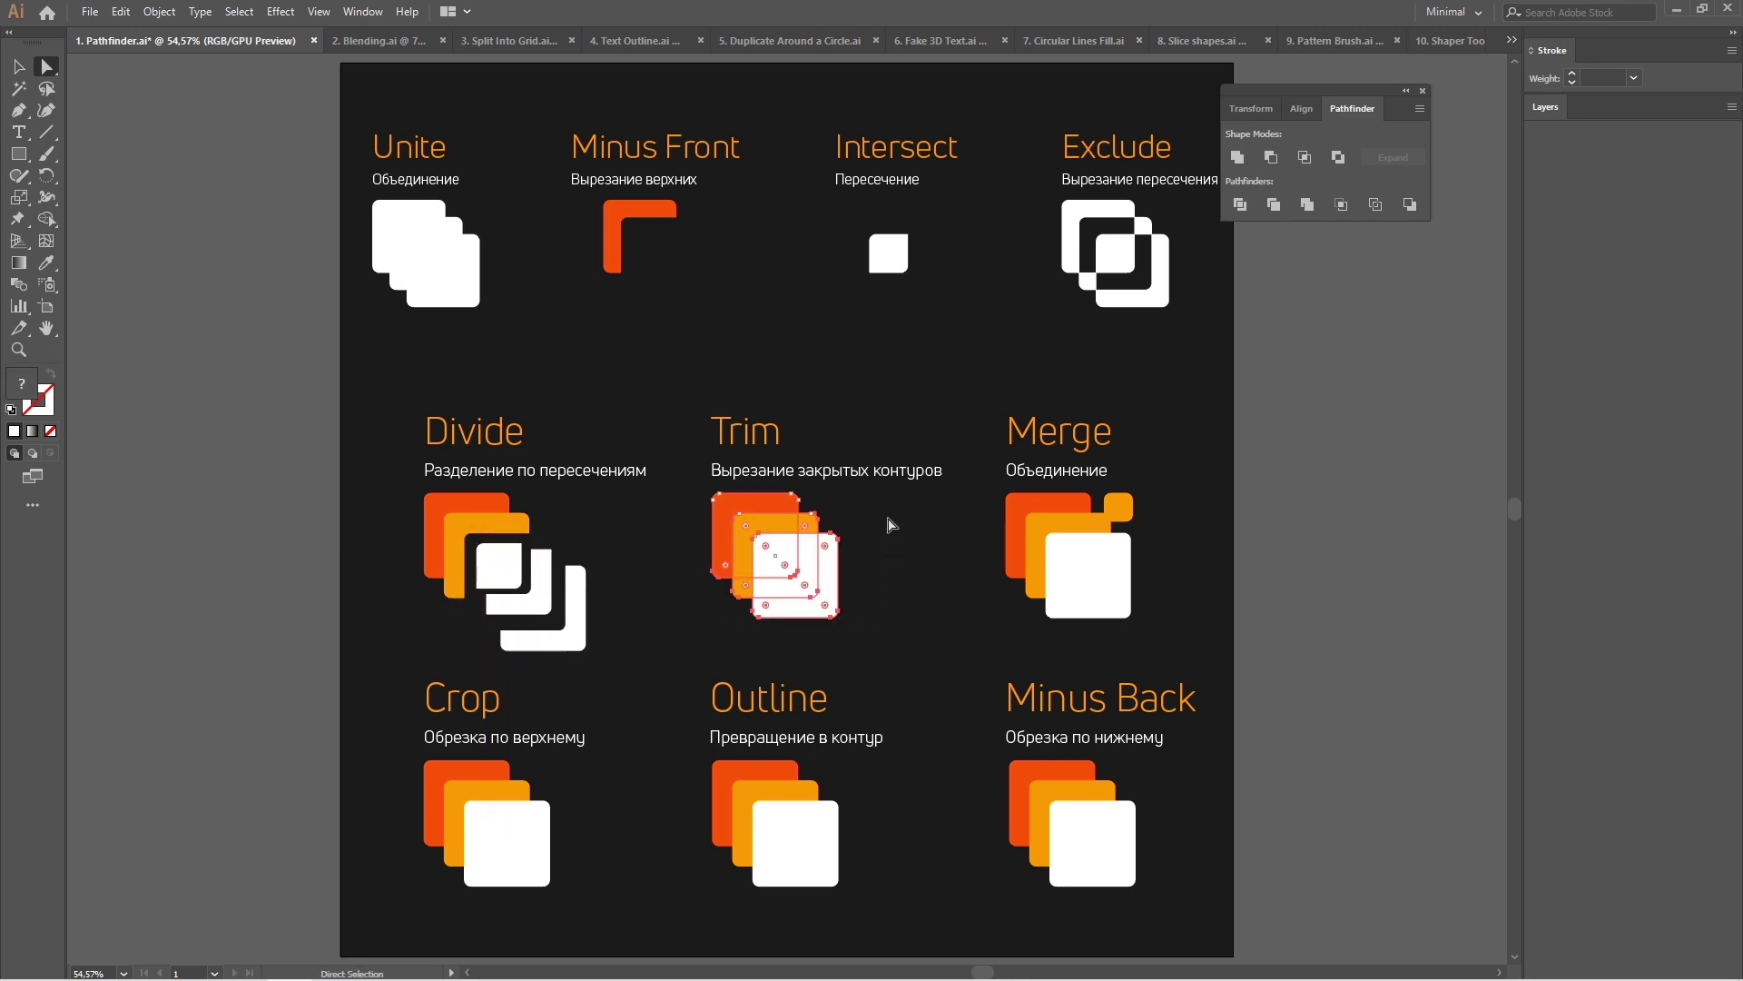
click(1275, 205)
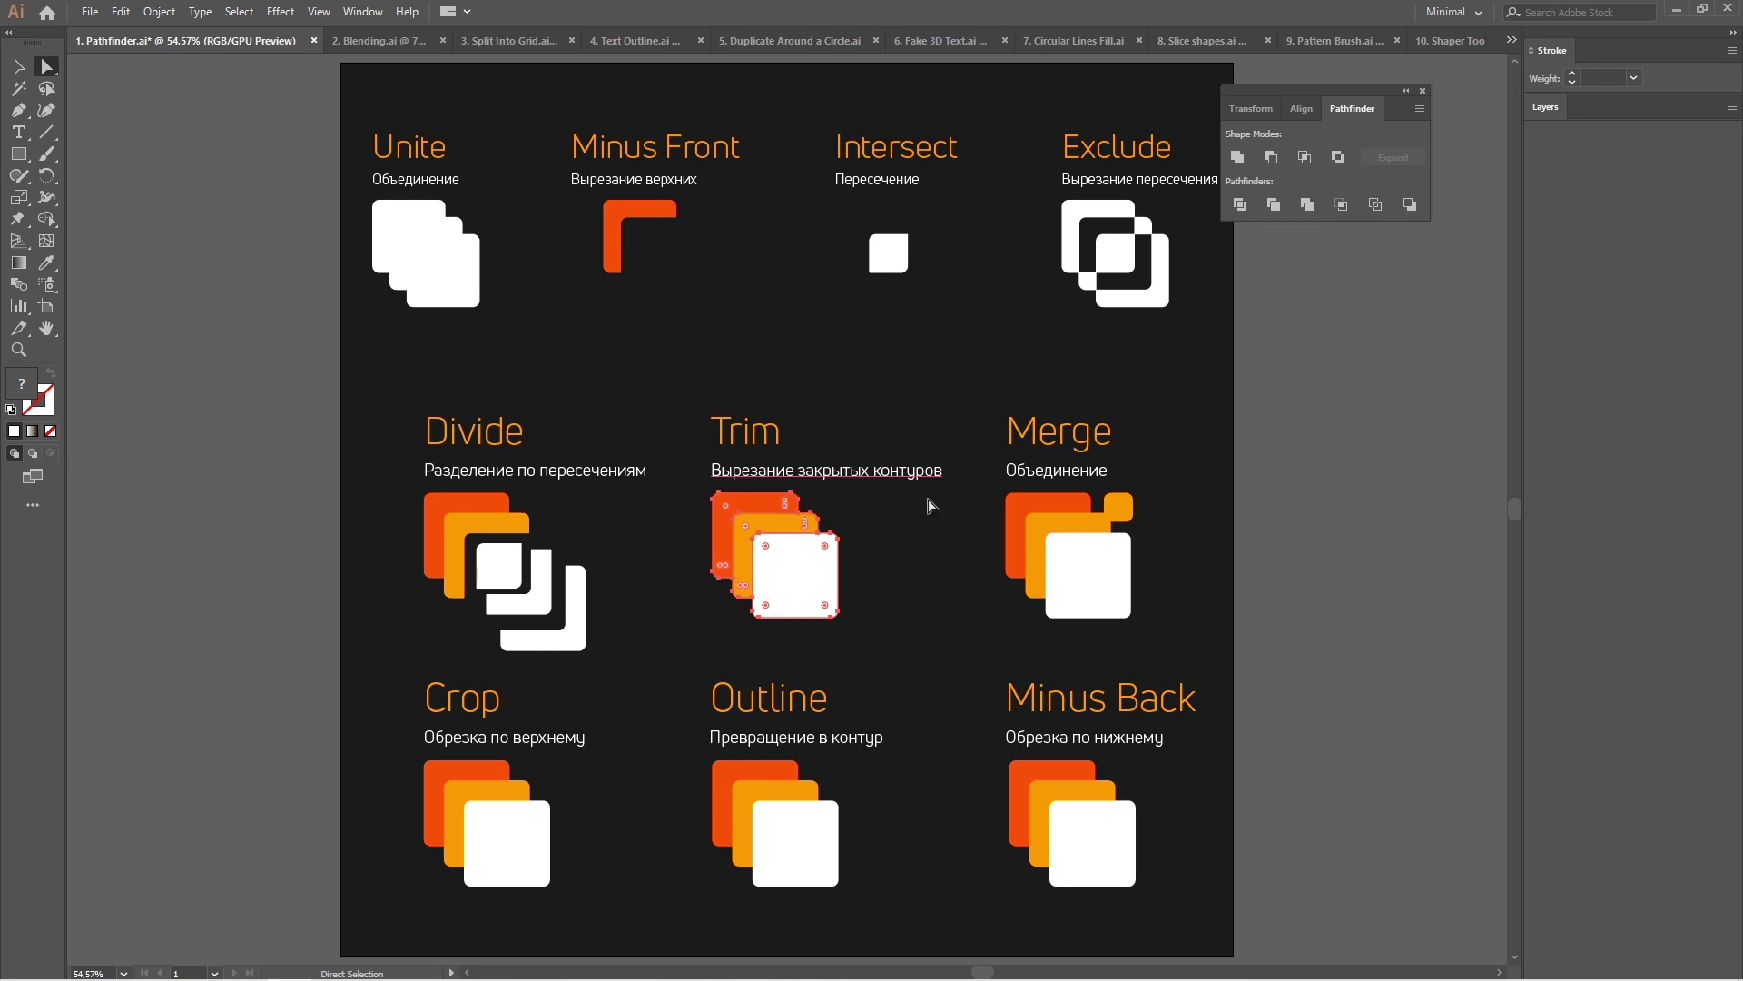
drag(850, 578, 867, 591)
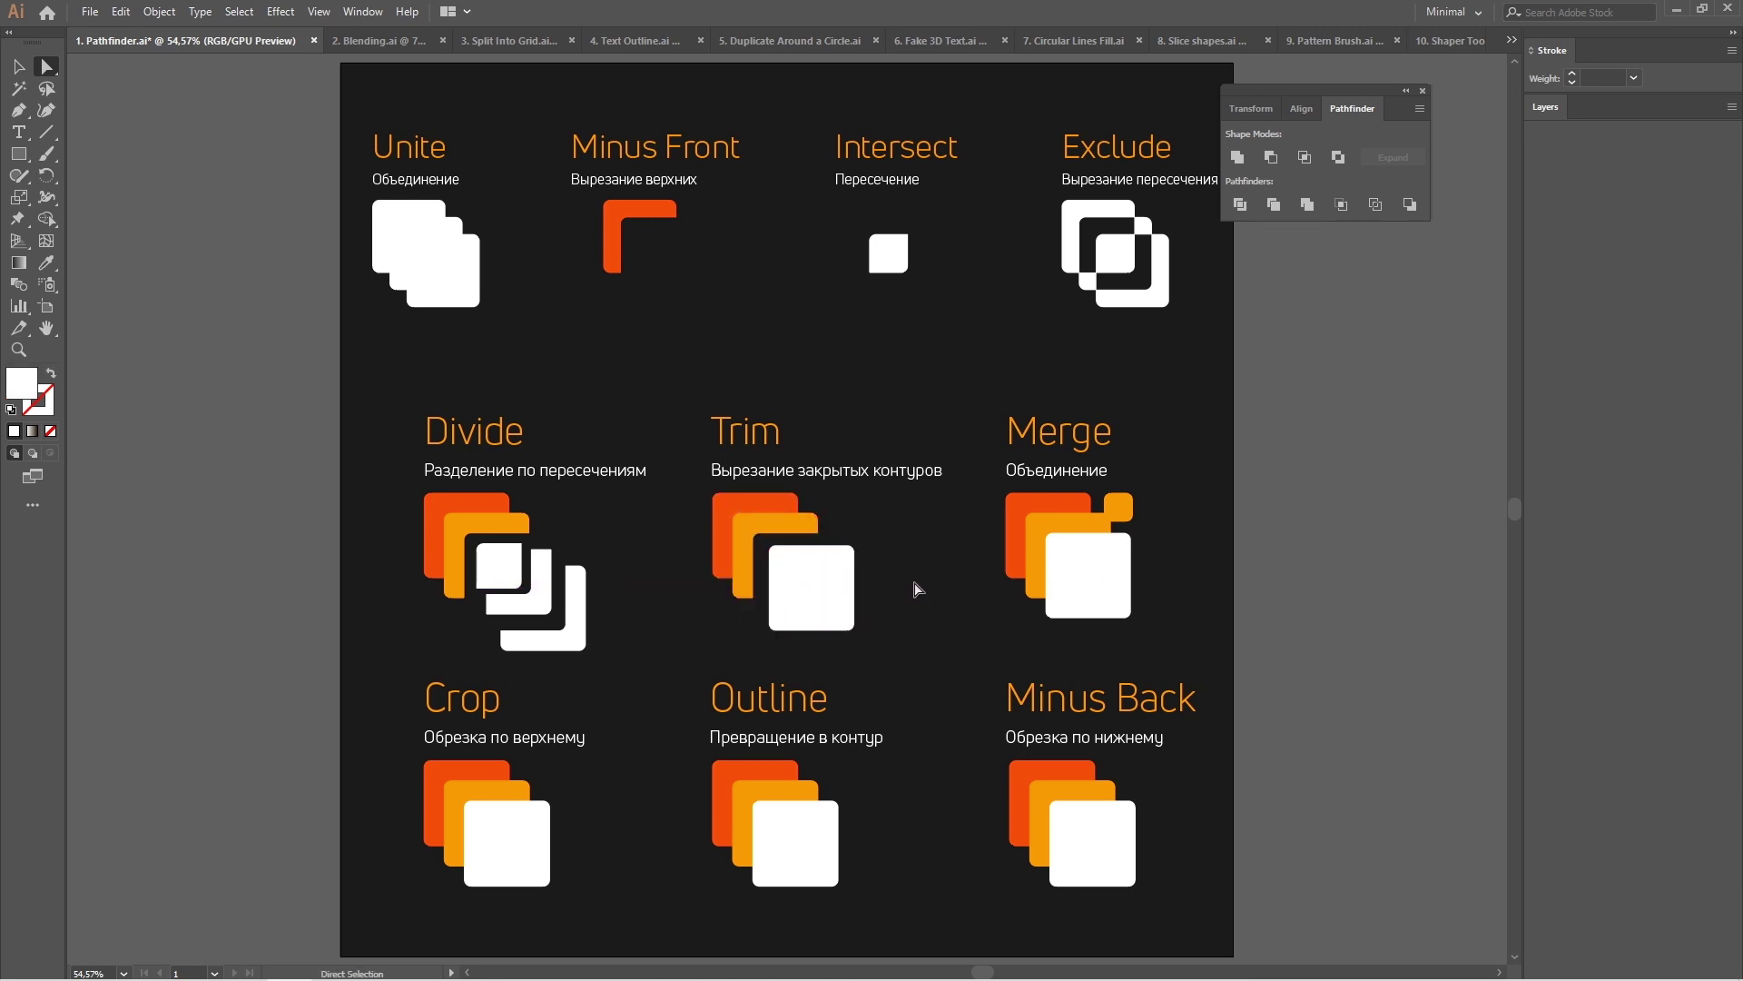
drag(979, 629, 1202, 506)
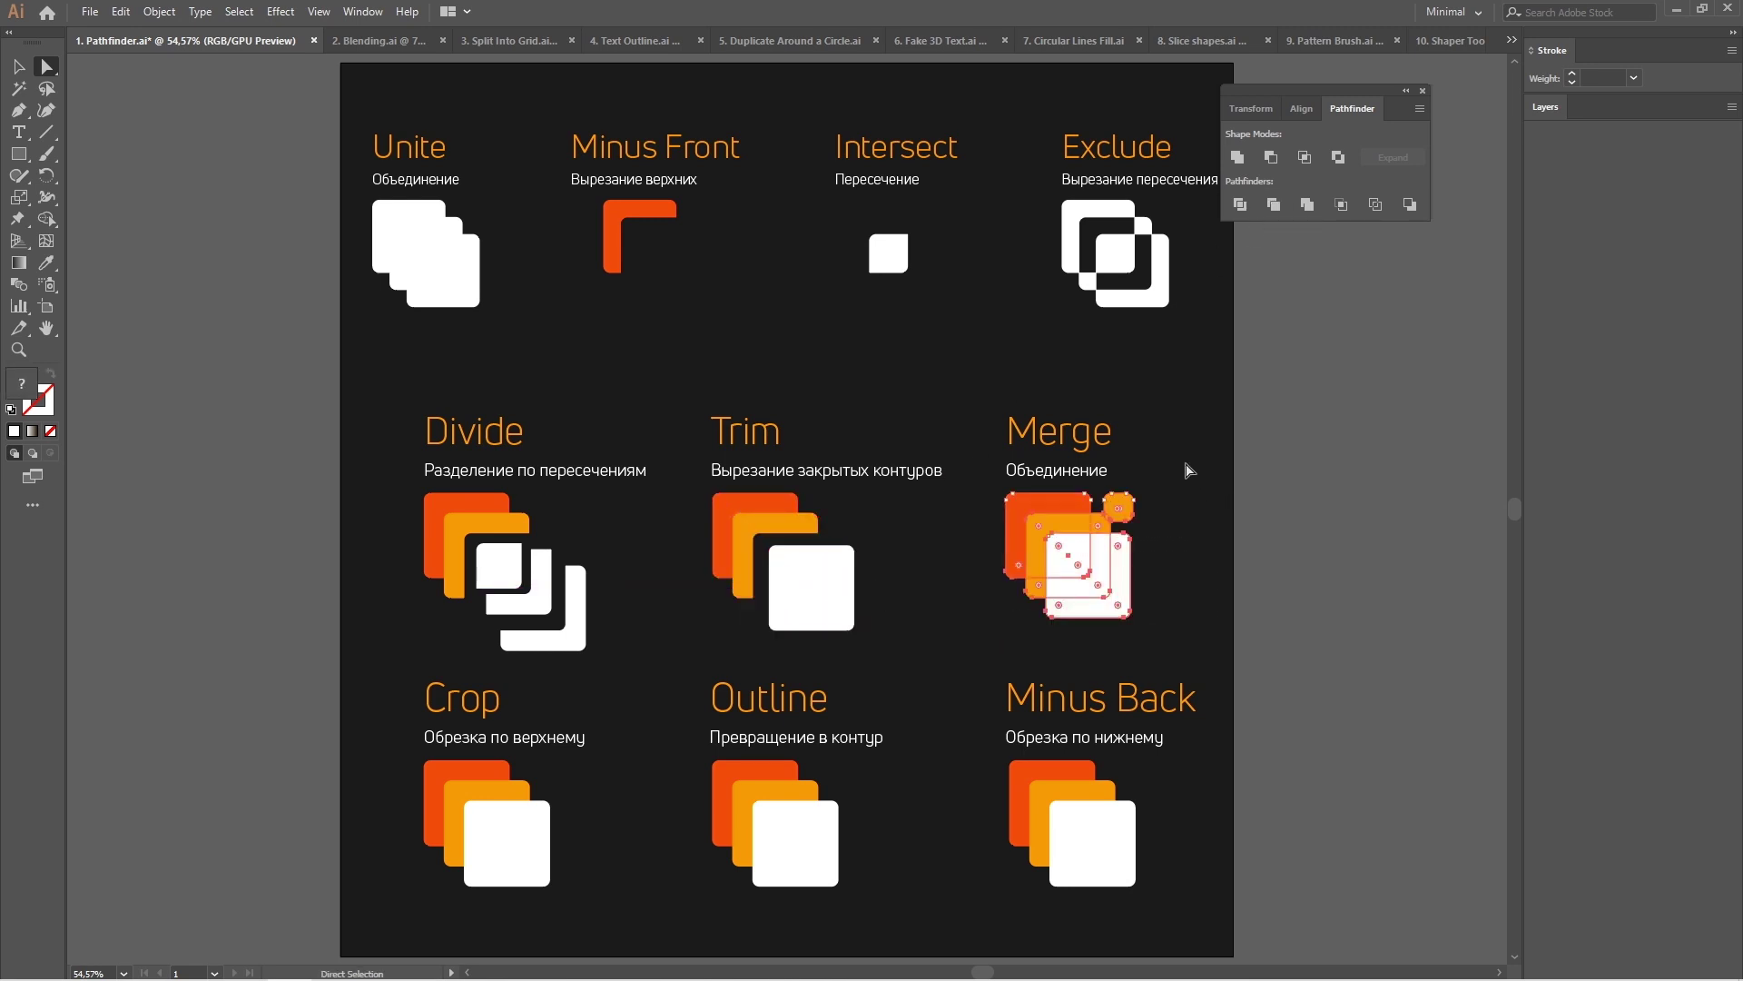
click(1309, 206)
click(1190, 558)
click(1109, 611)
drag(1110, 610, 1136, 637)
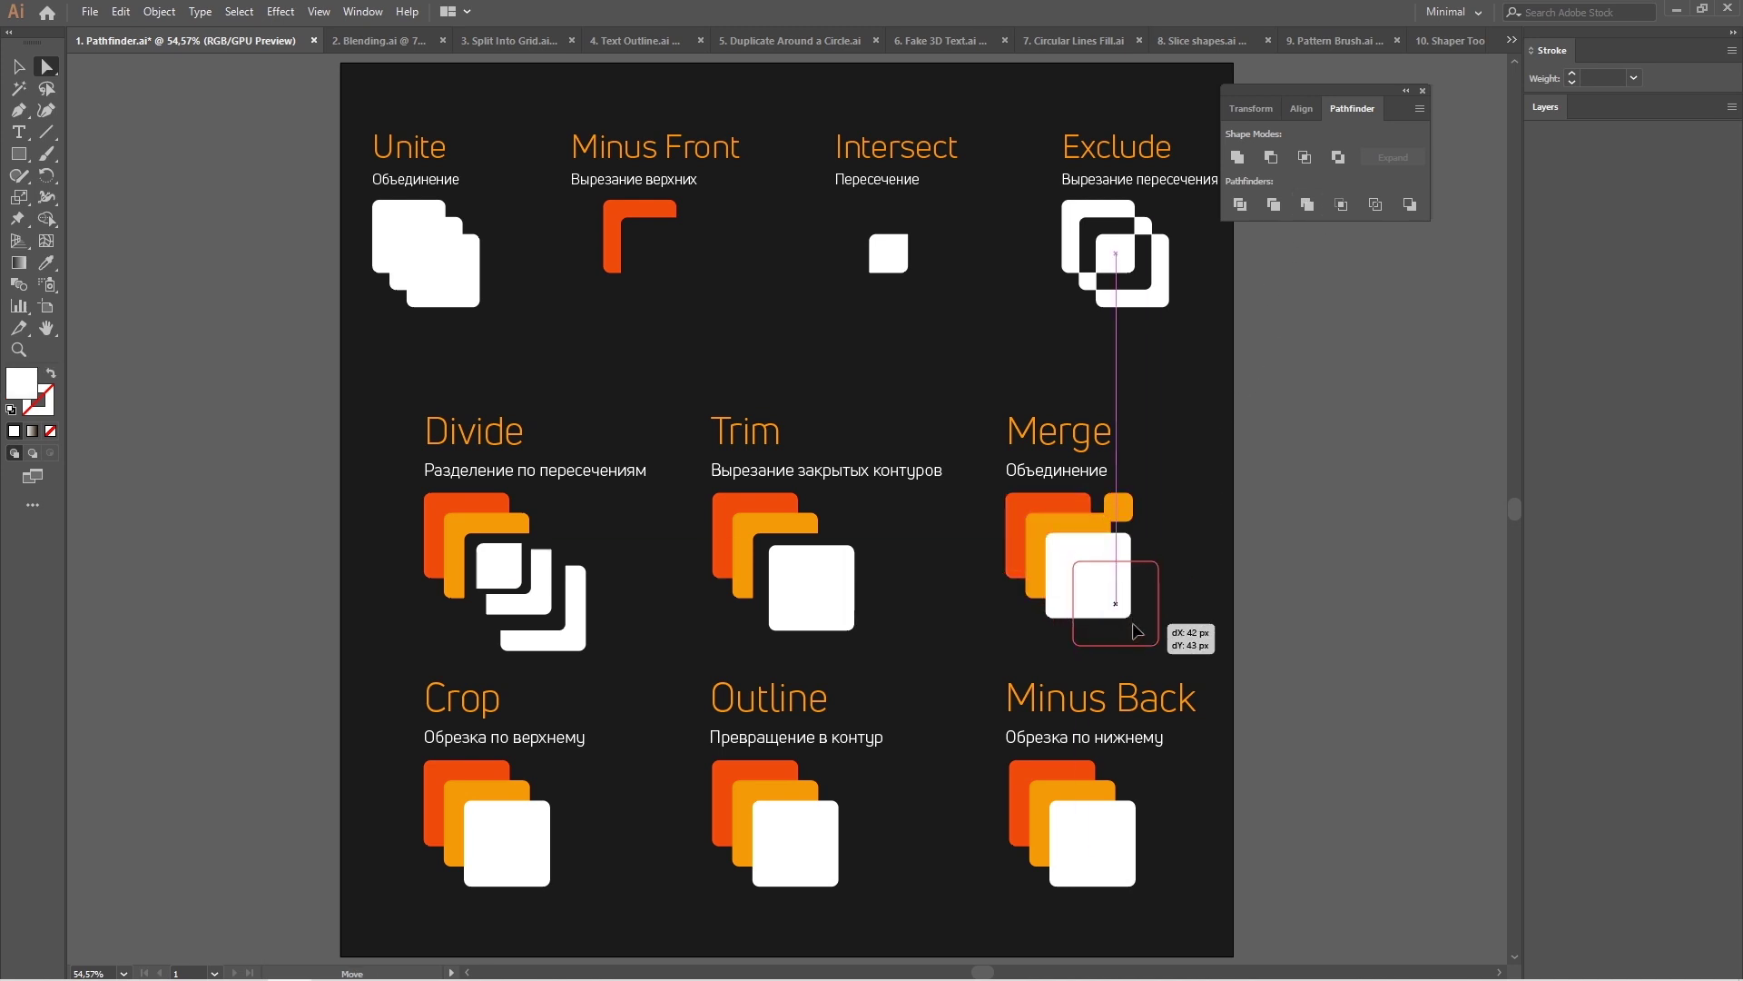
drag(1121, 508, 1130, 524)
- Apply Crop, Outline and Minus Back to their example squares
drag(612, 882, 379, 786)
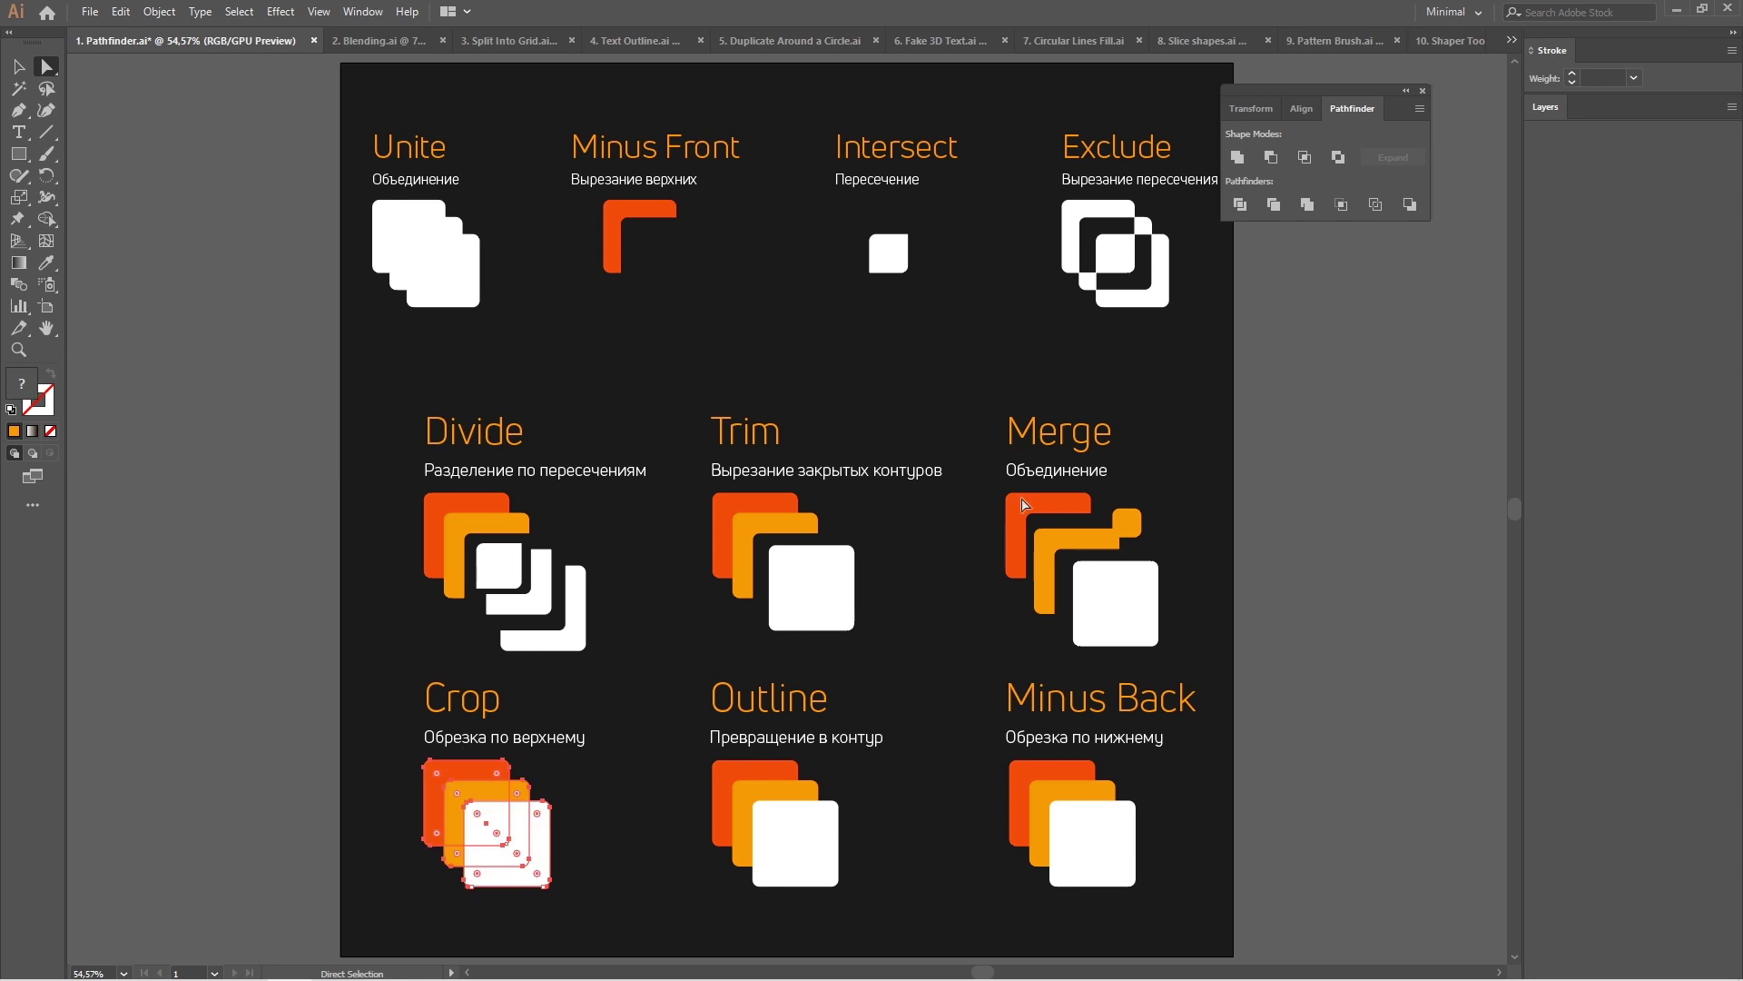
click(1341, 205)
click(646, 803)
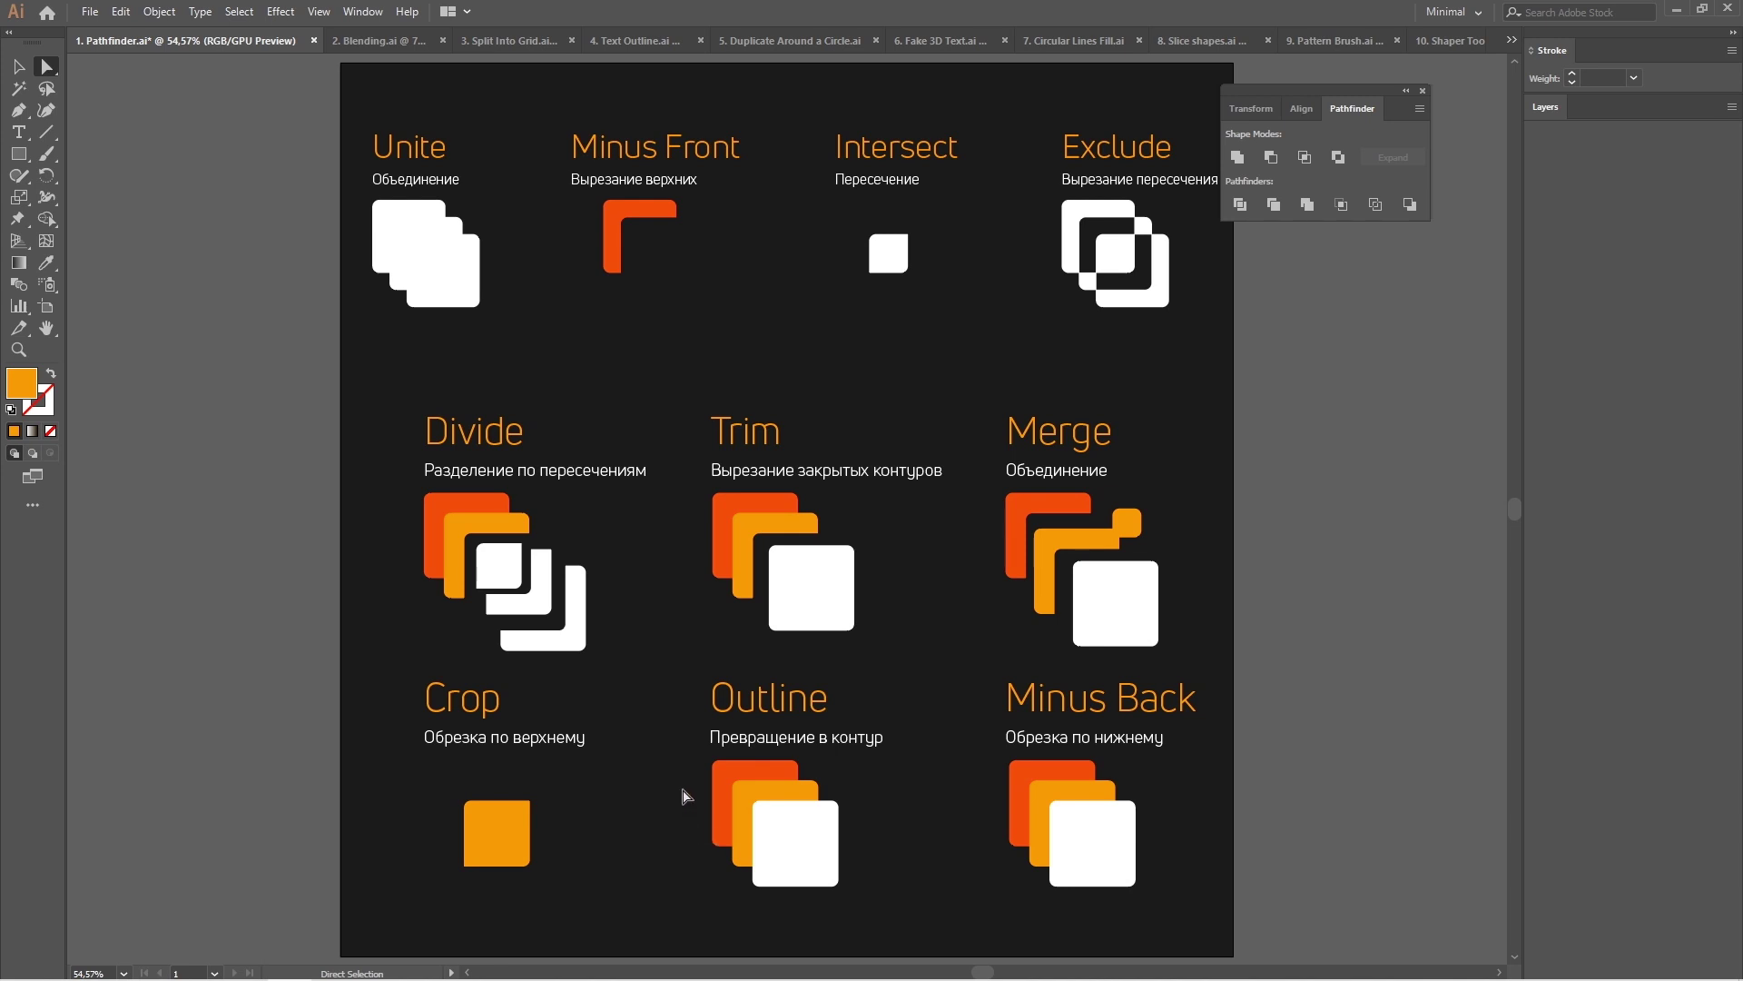
drag(686, 797, 872, 888)
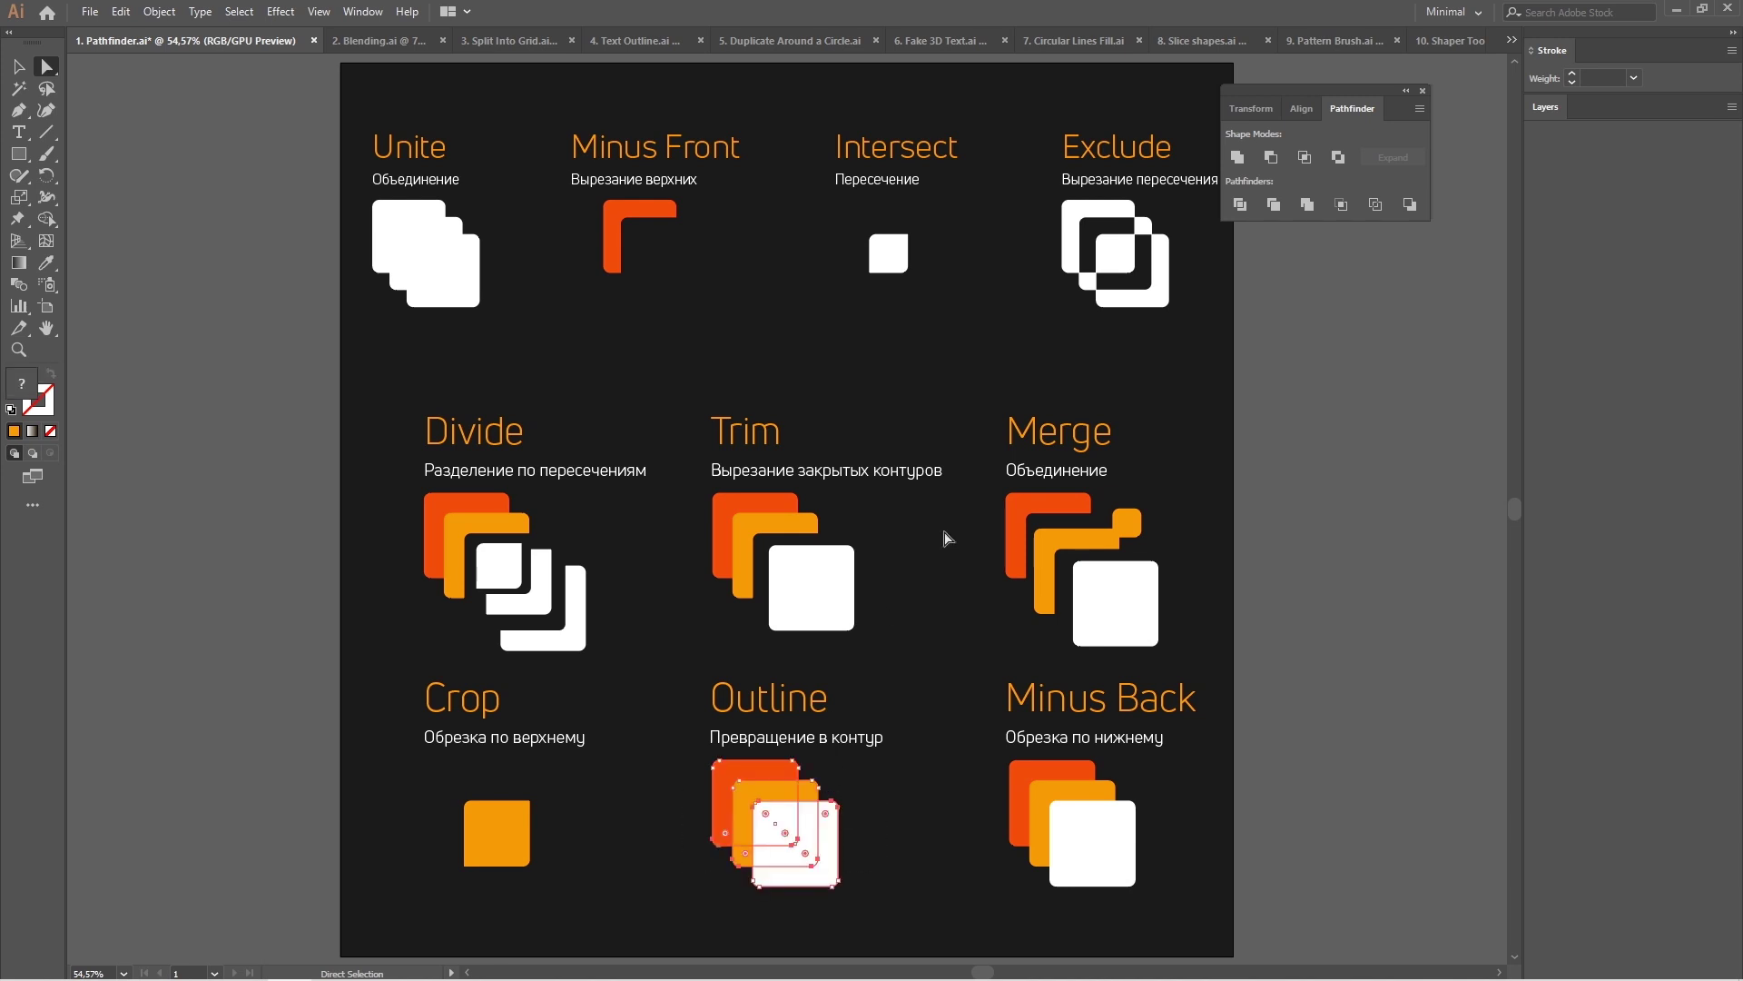
click(1376, 204)
click(894, 798)
drag(1172, 908, 981, 779)
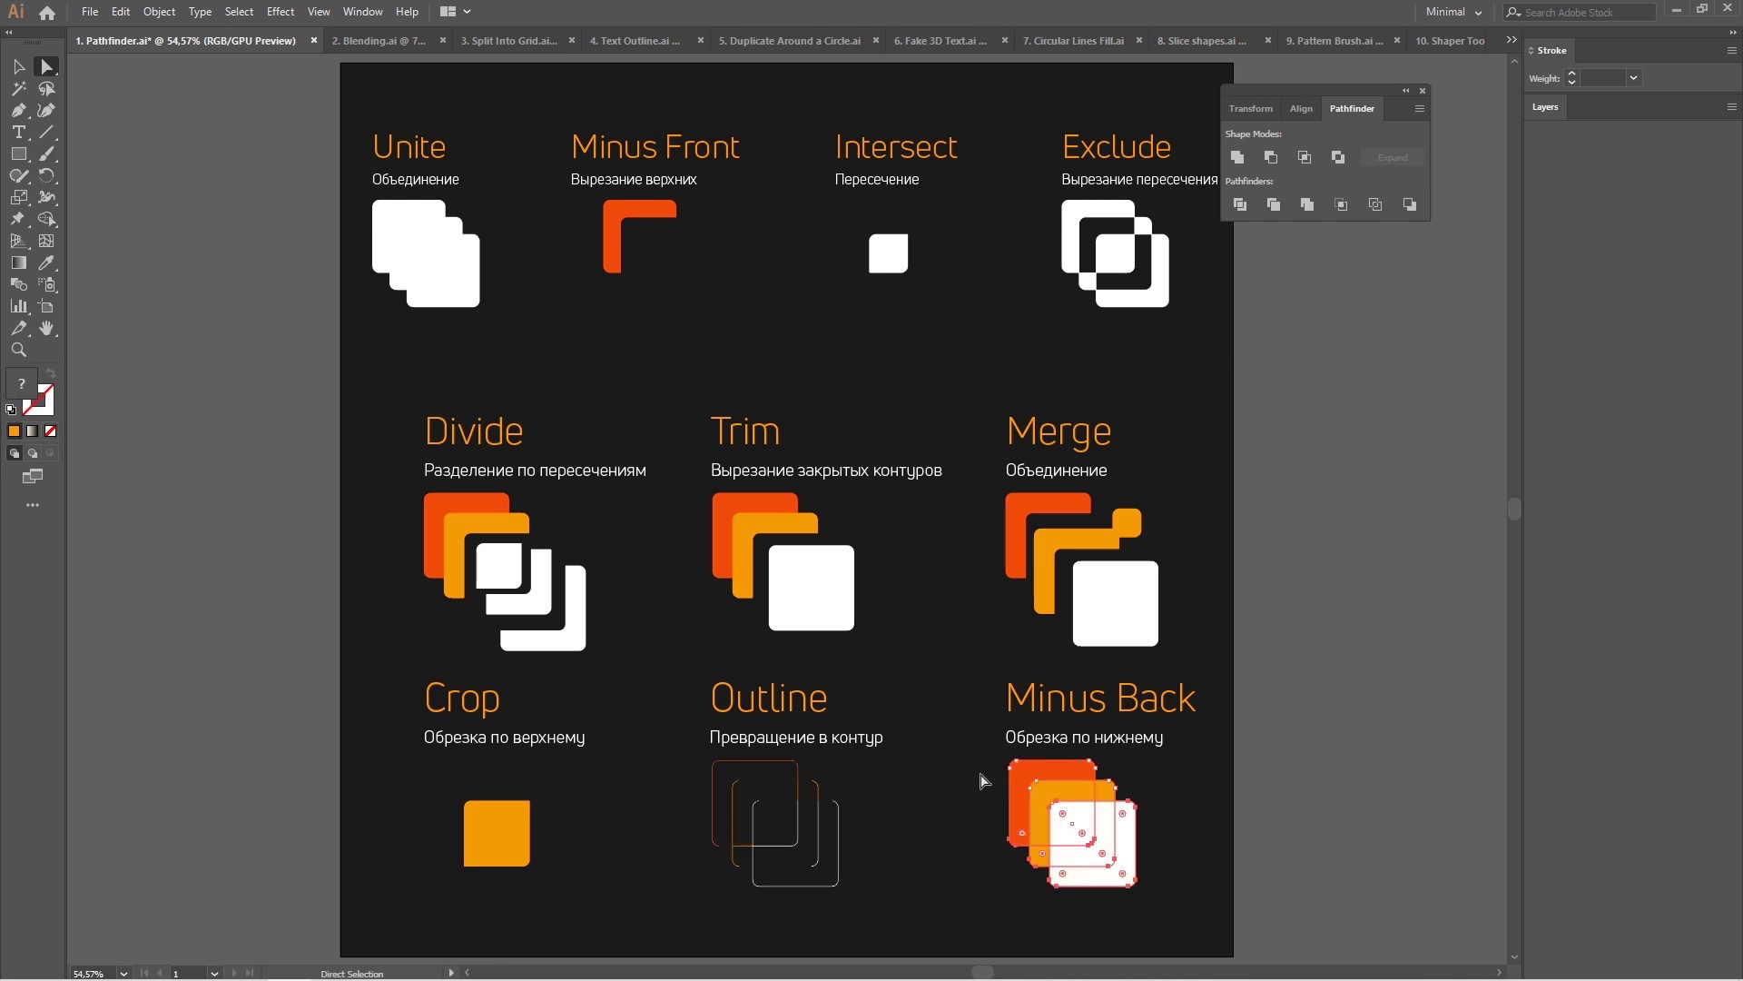
click(1409, 204)
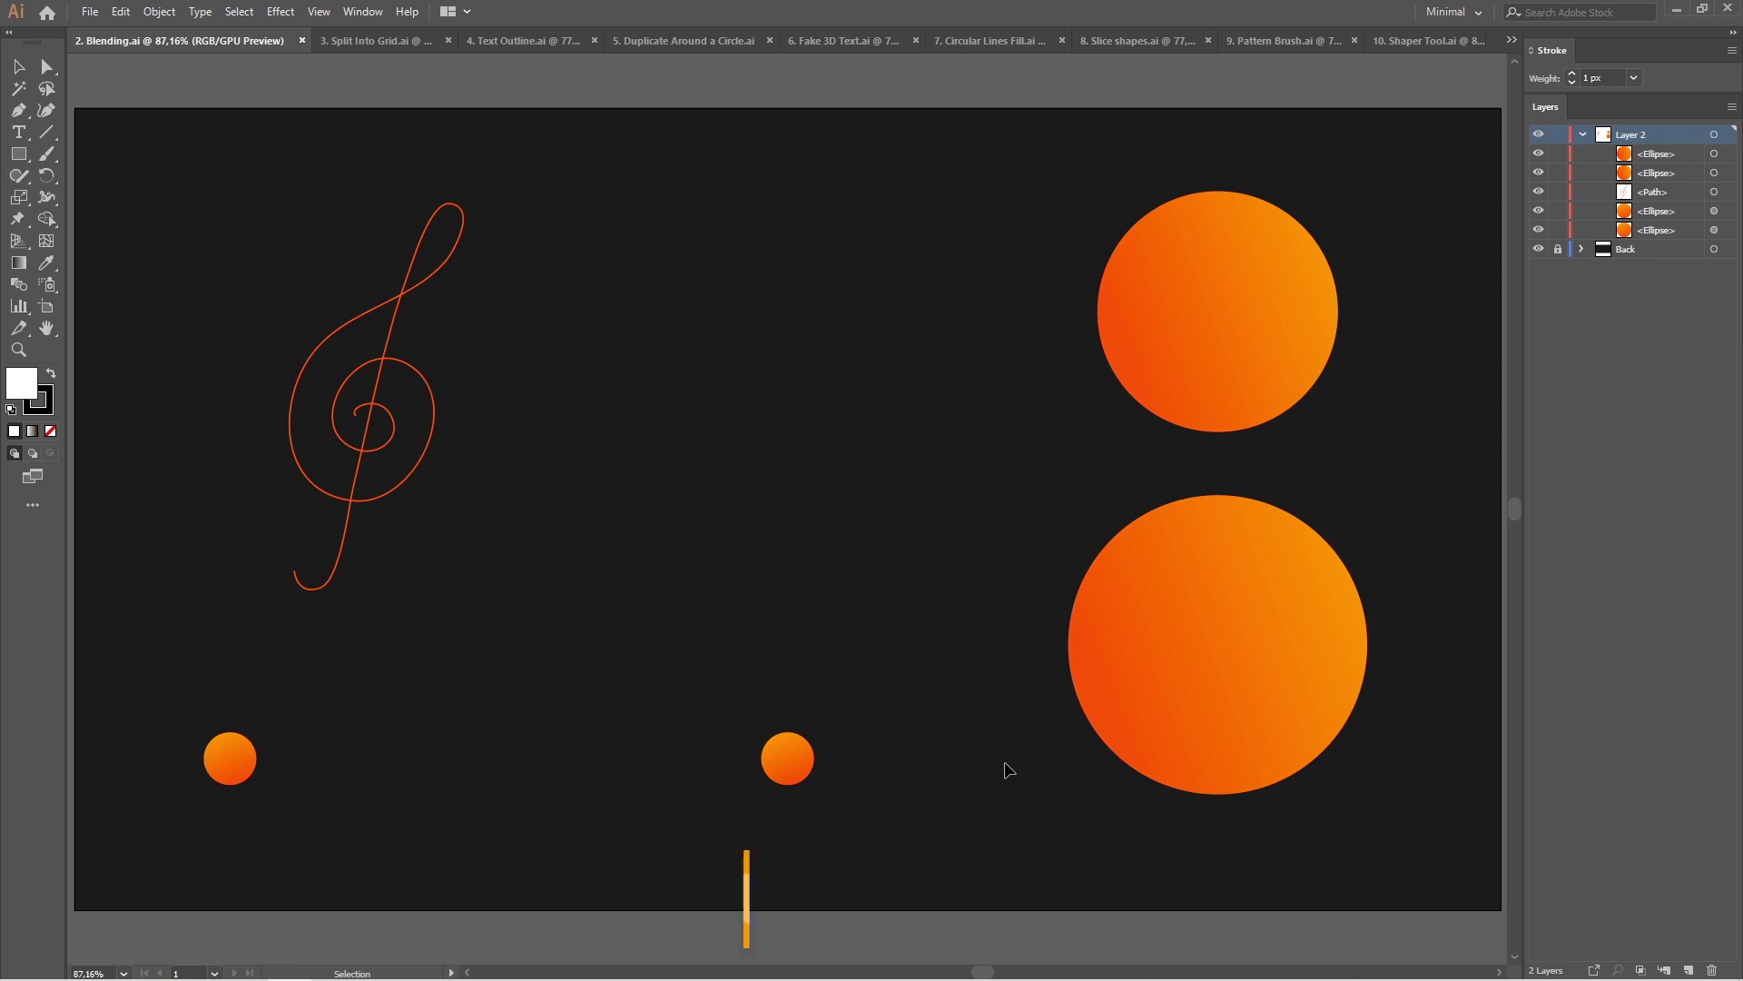
- Blend the two small circles with spacing set to Specified Distance 2 px
key(w)
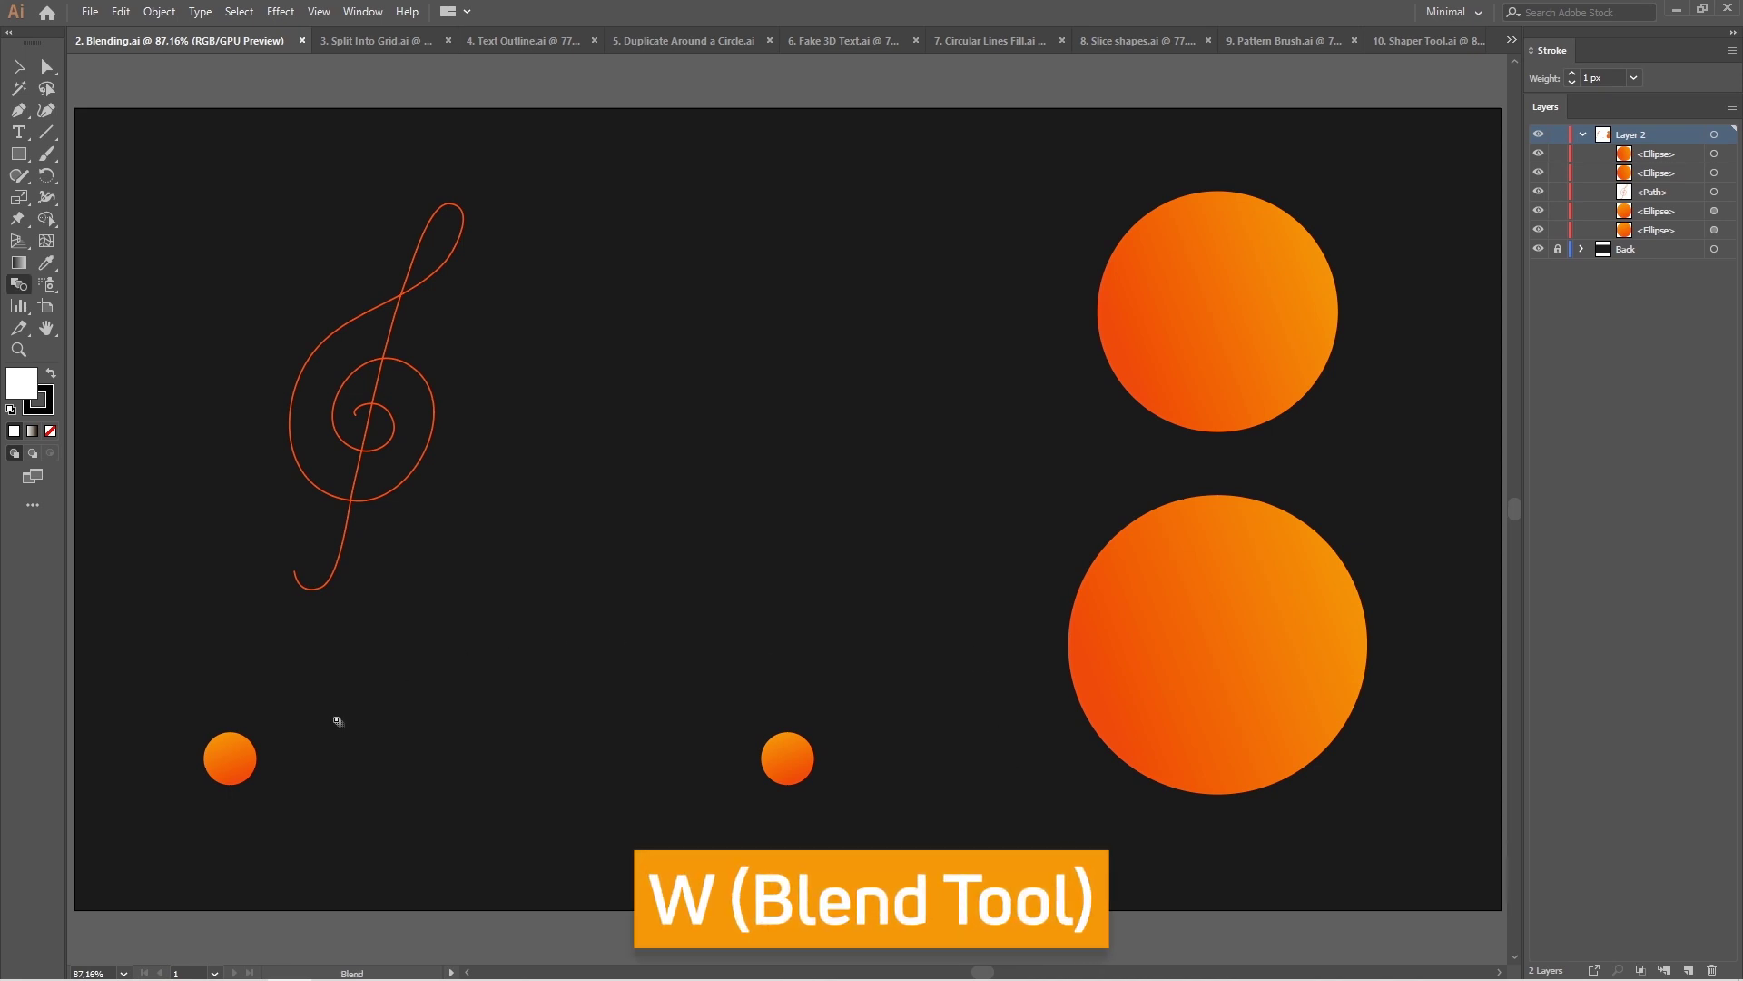
click(788, 757)
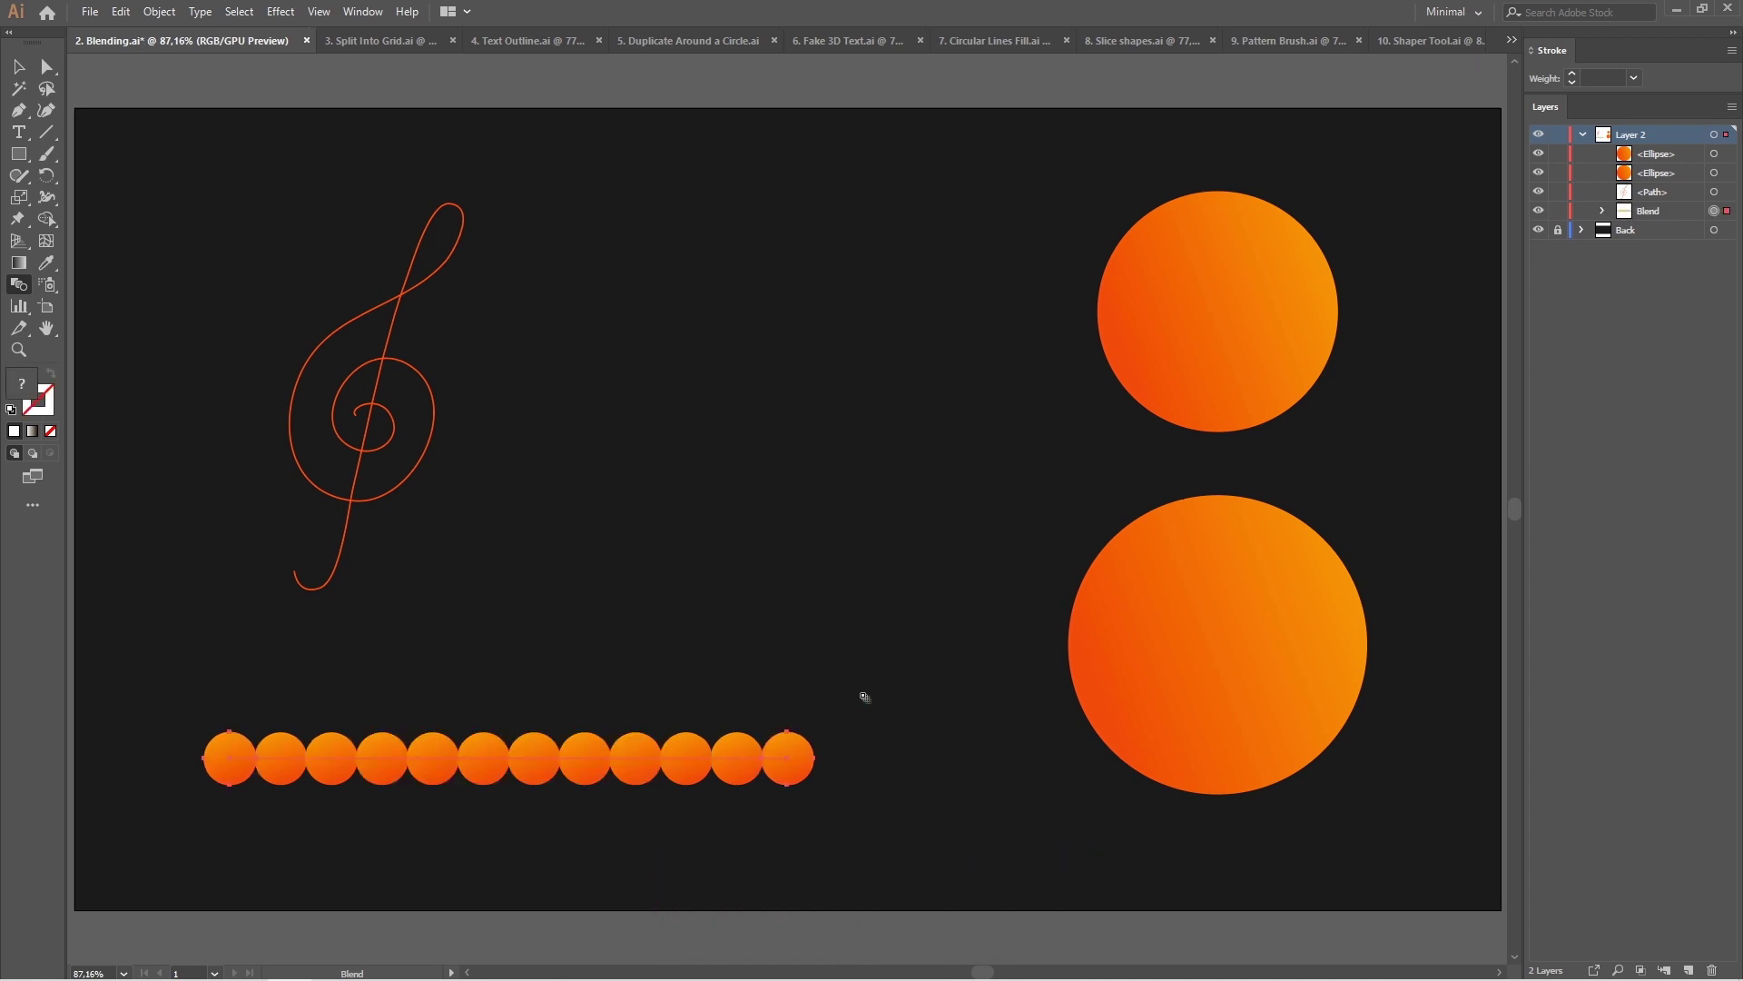
click(159, 11)
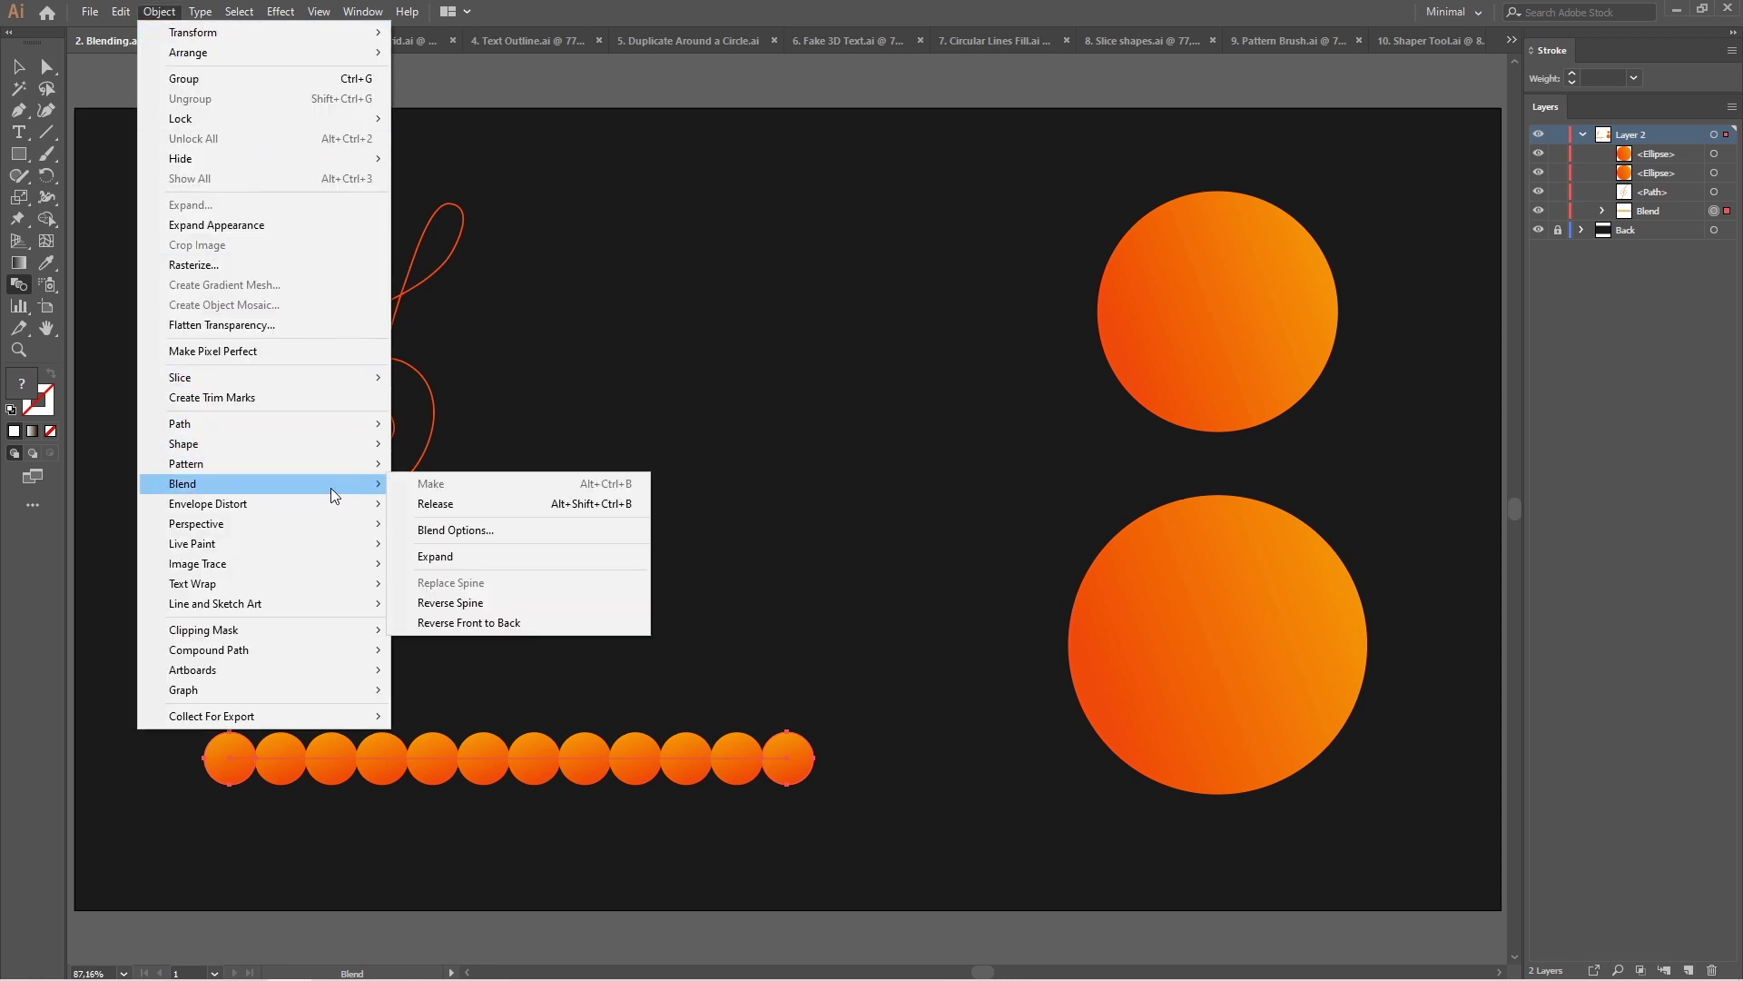
click(527, 526)
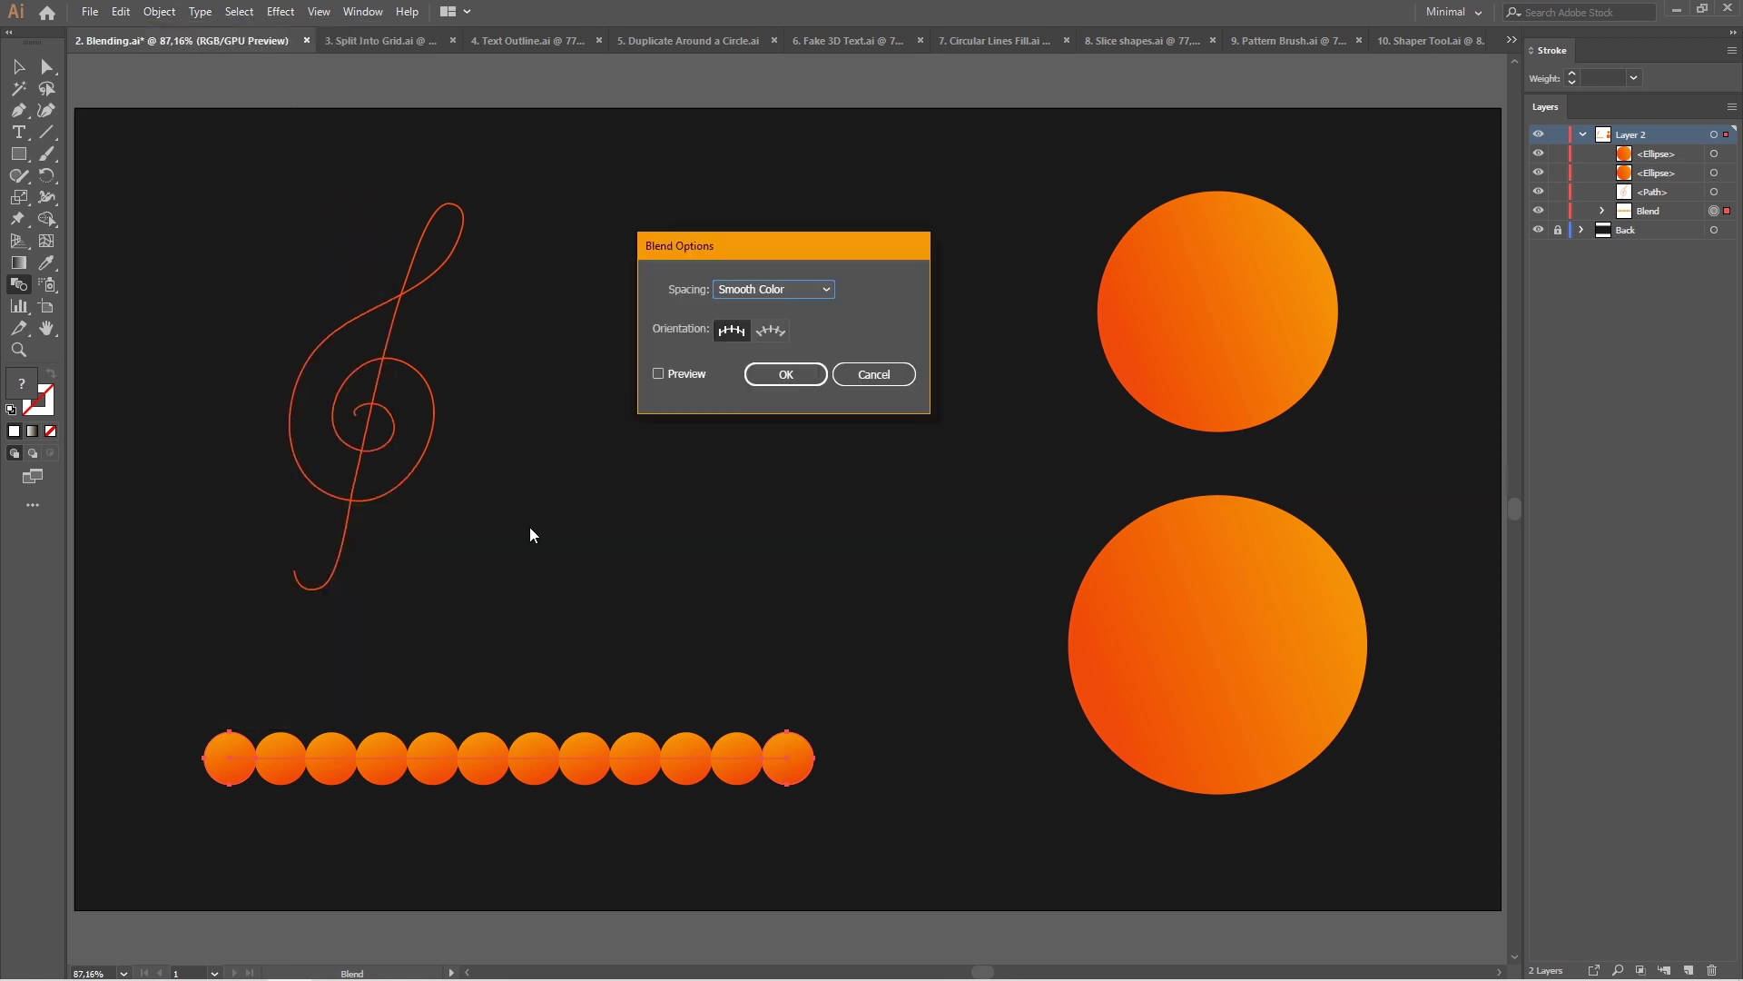
click(657, 373)
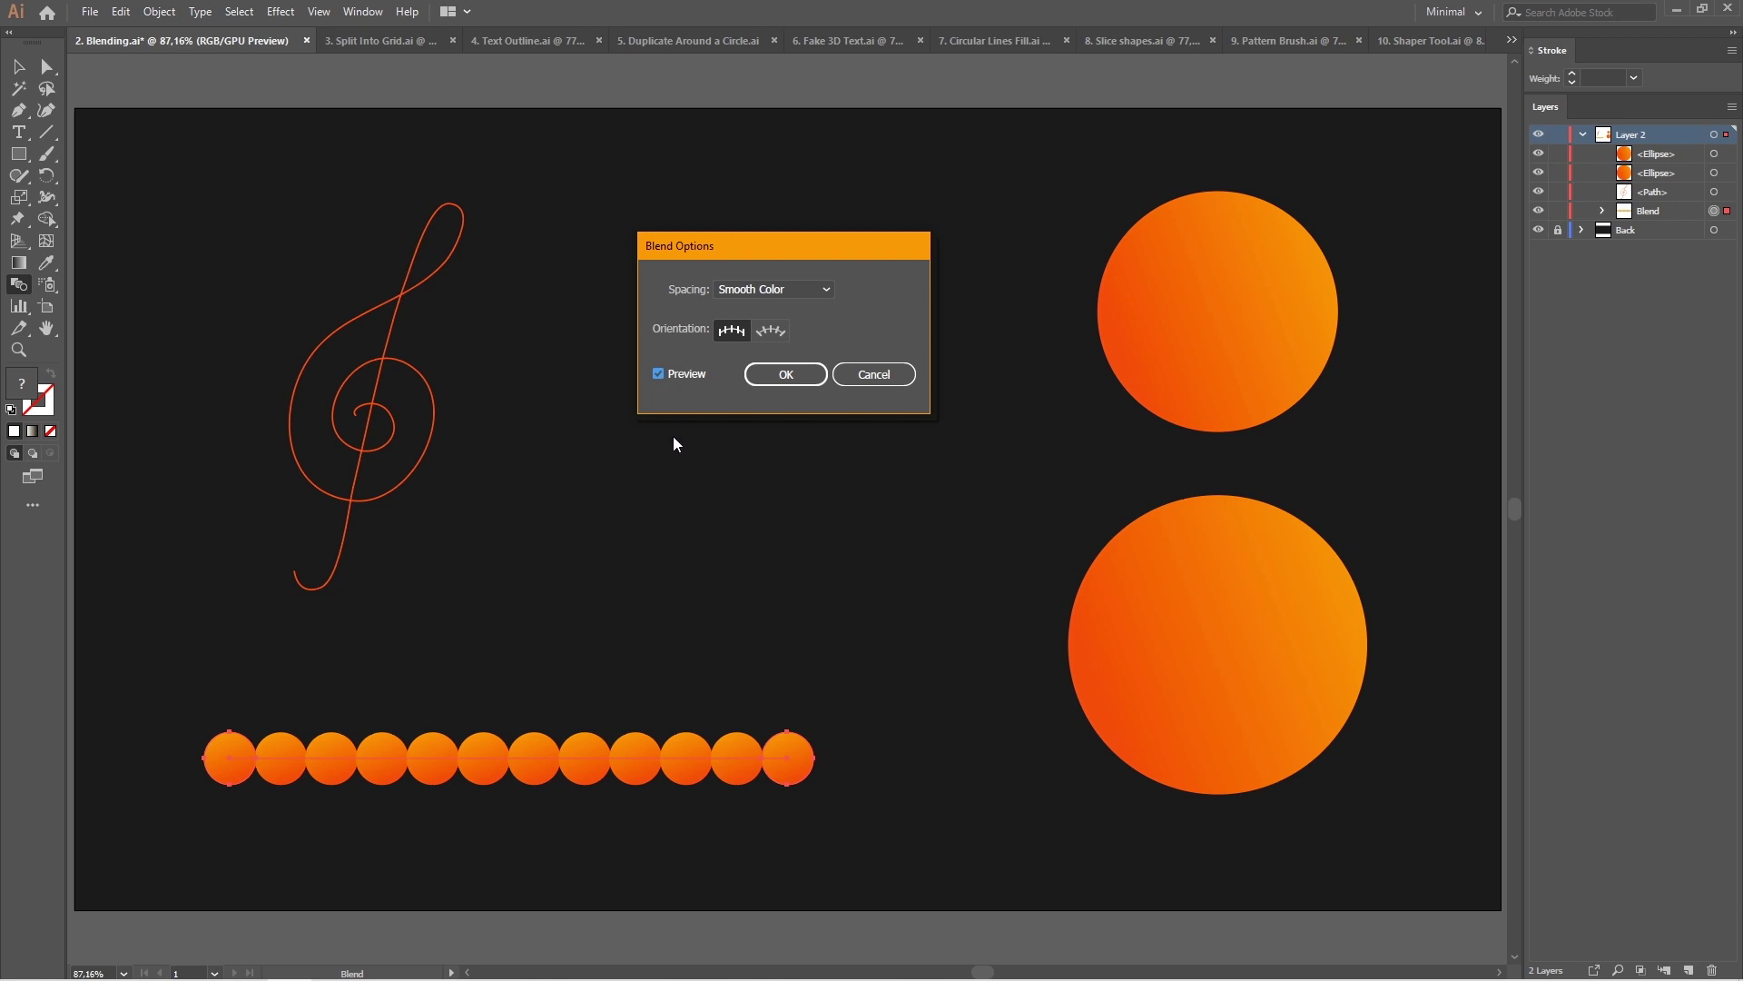
click(772, 289)
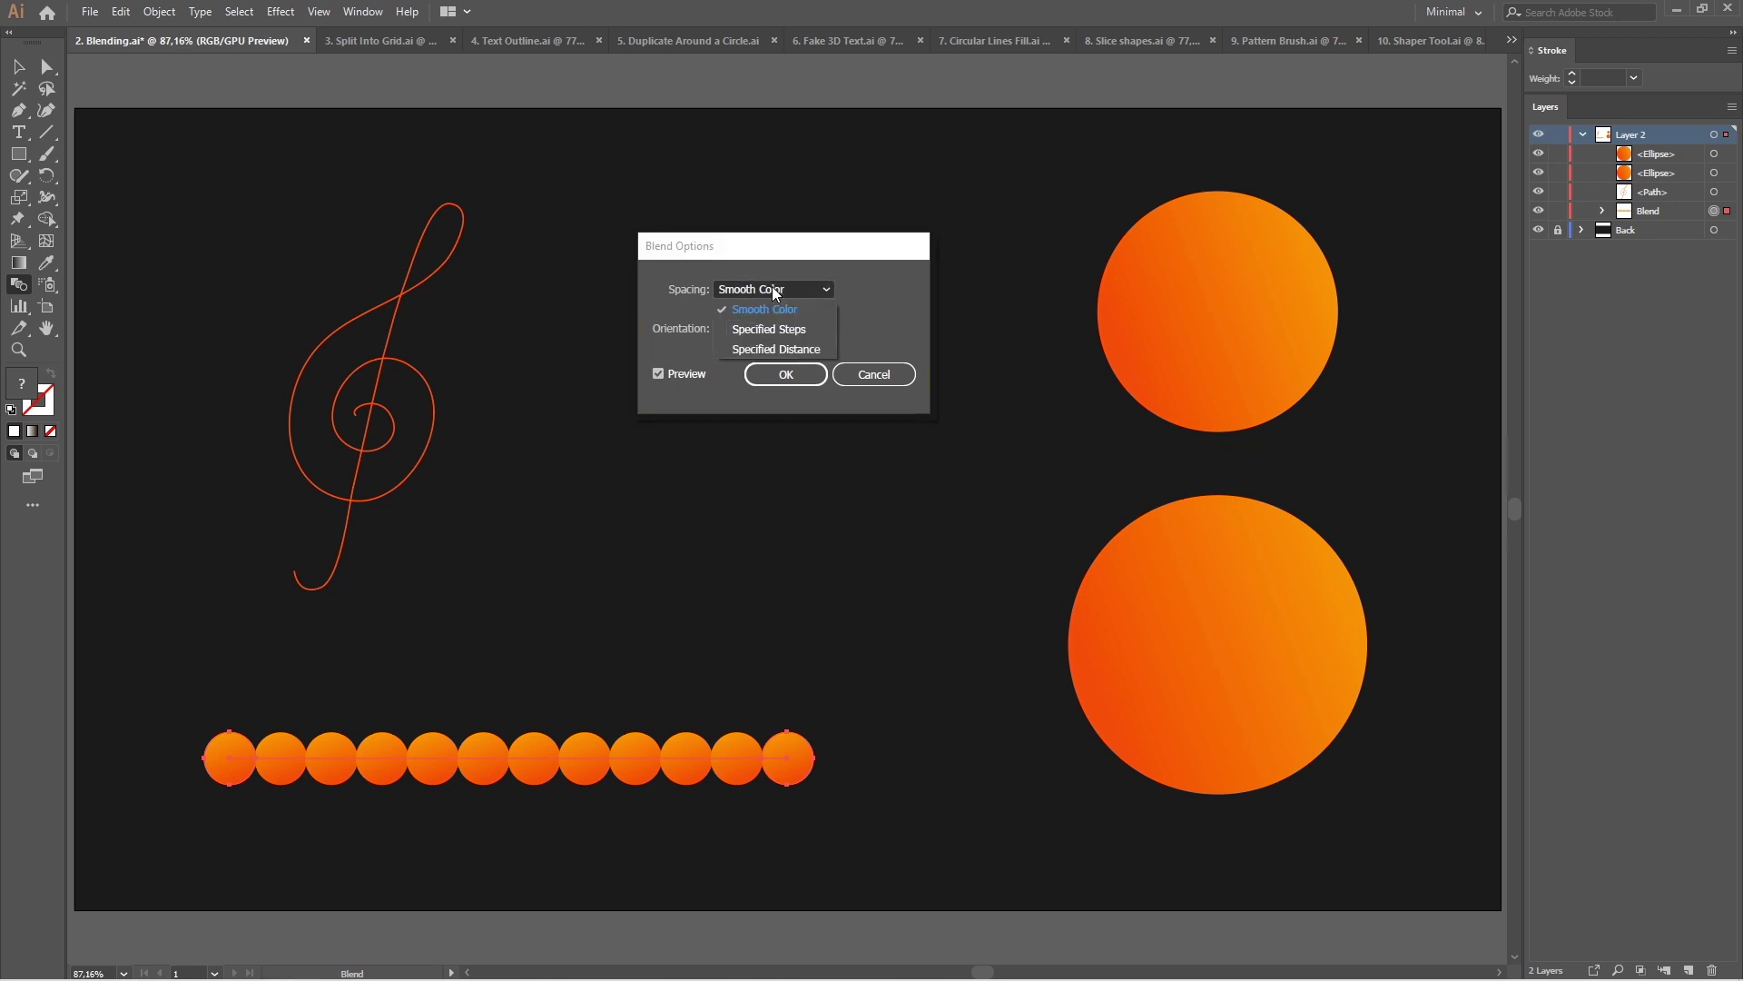
click(809, 346)
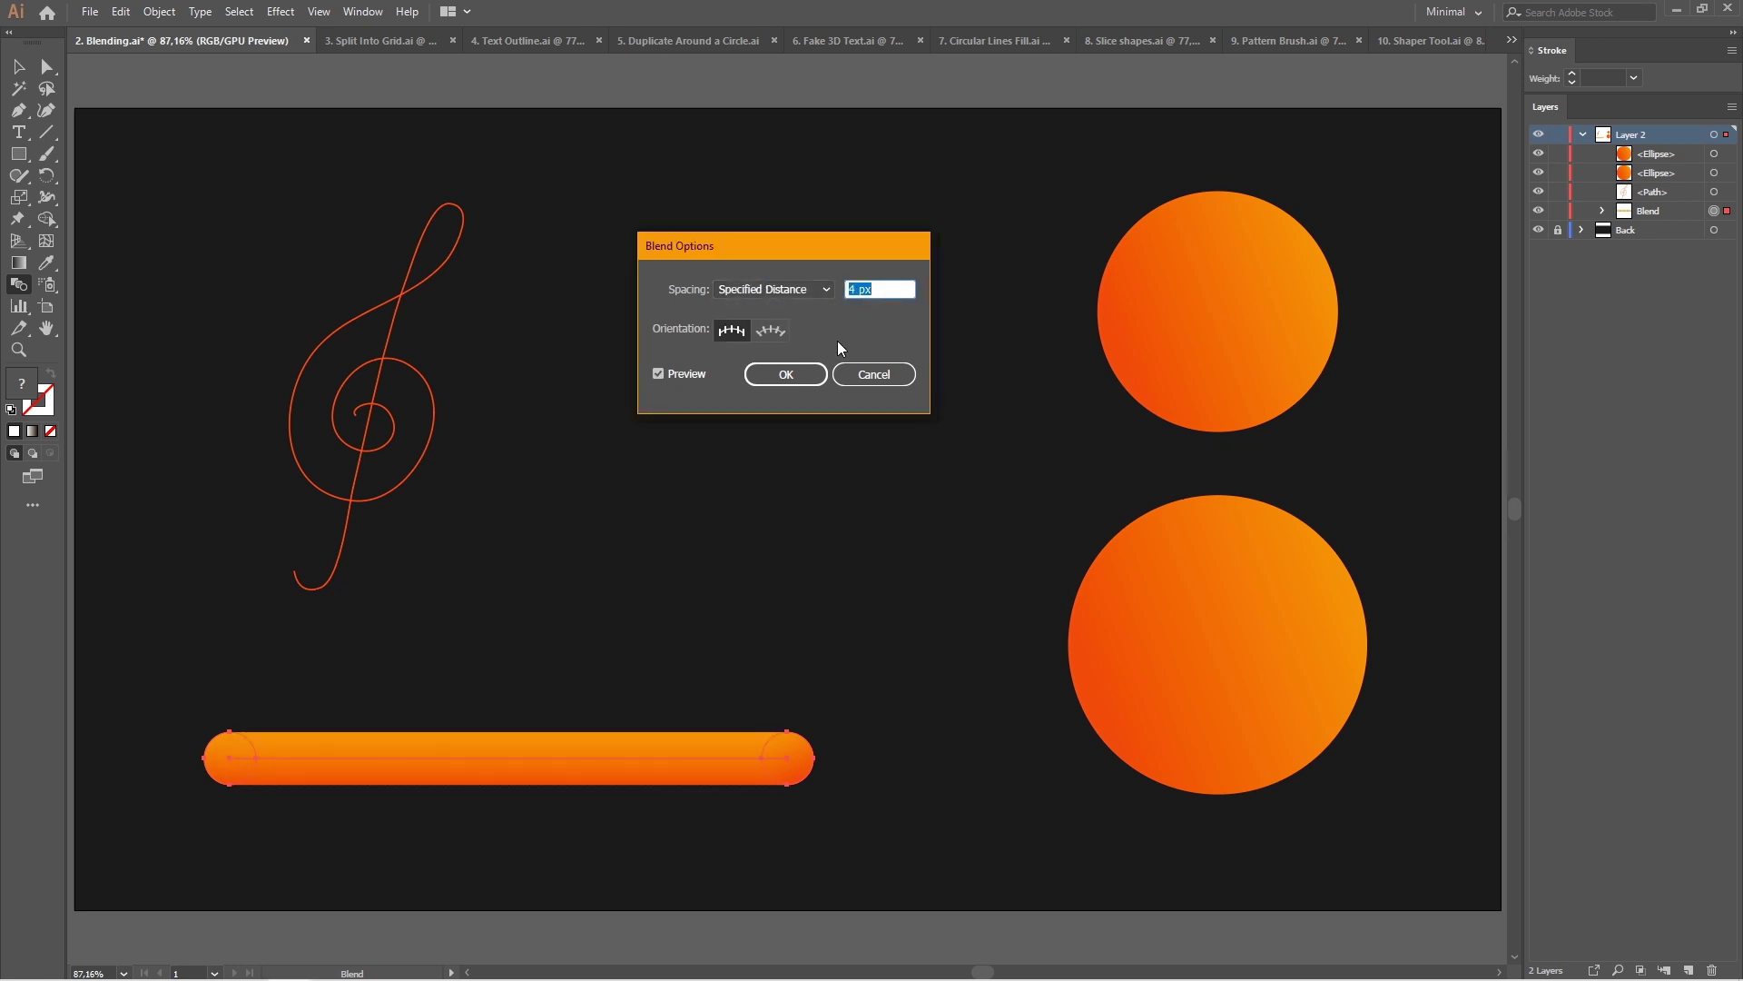
text(2)
click(813, 377)
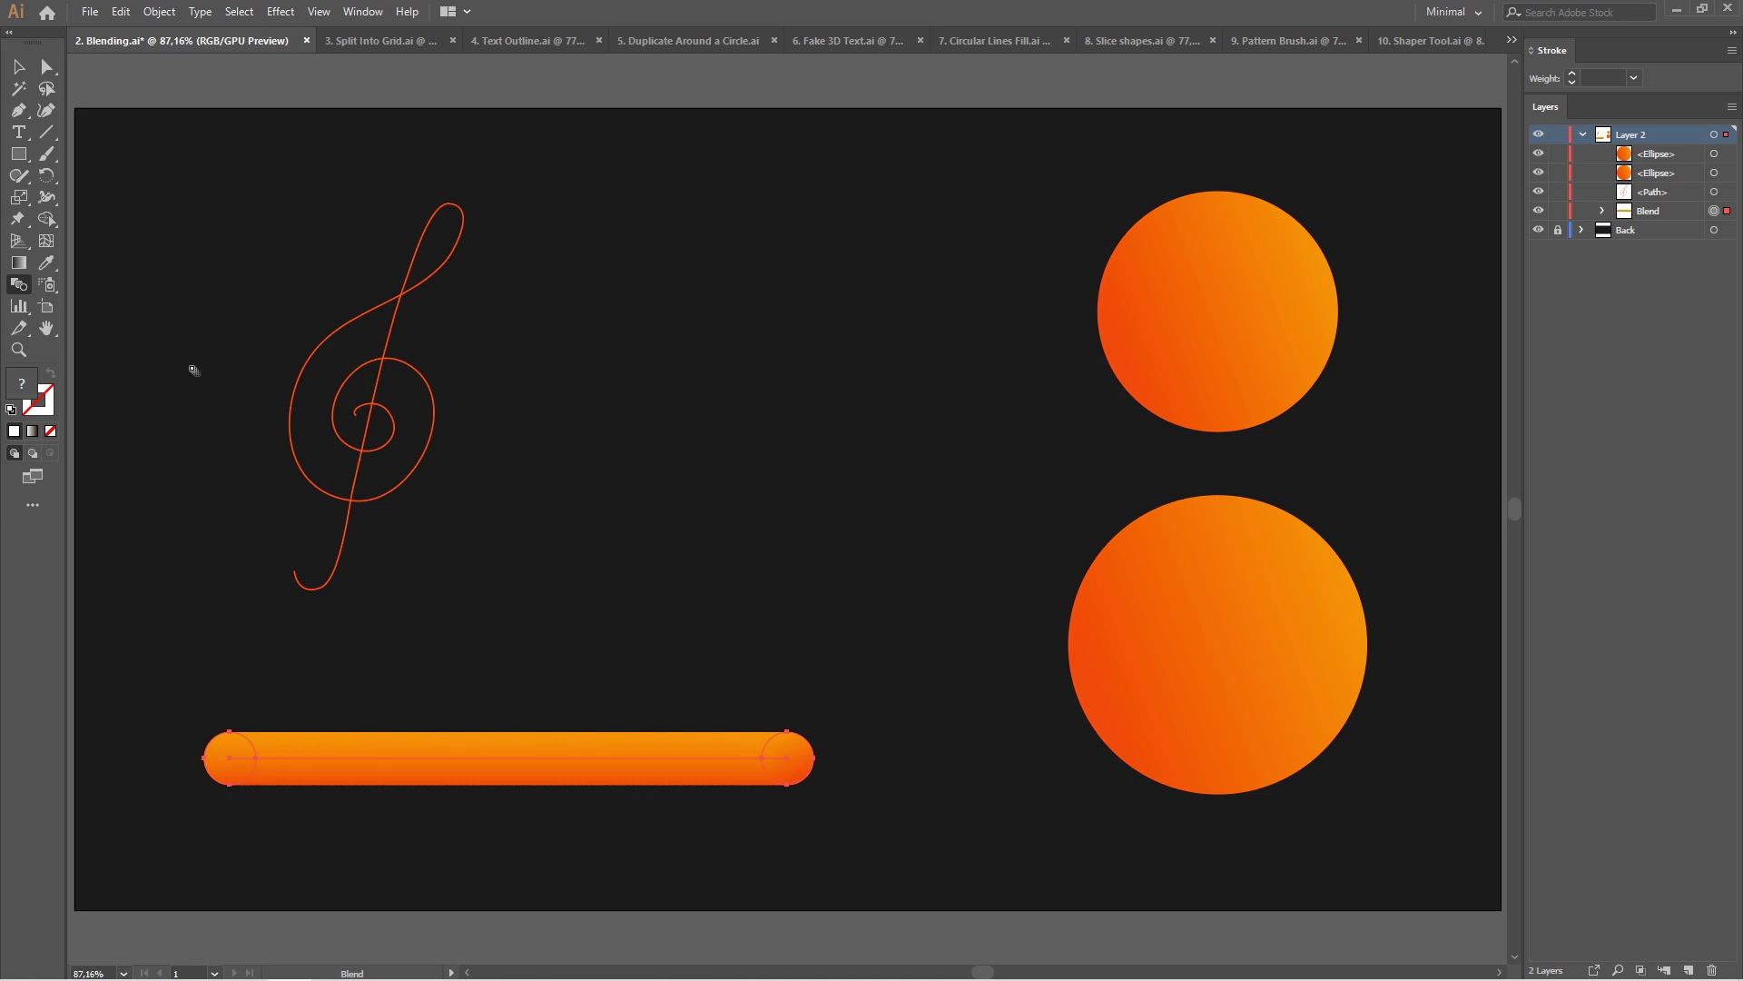
- Make the circle blend follow the treble-clef path
key(v)
drag(204, 272, 885, 812)
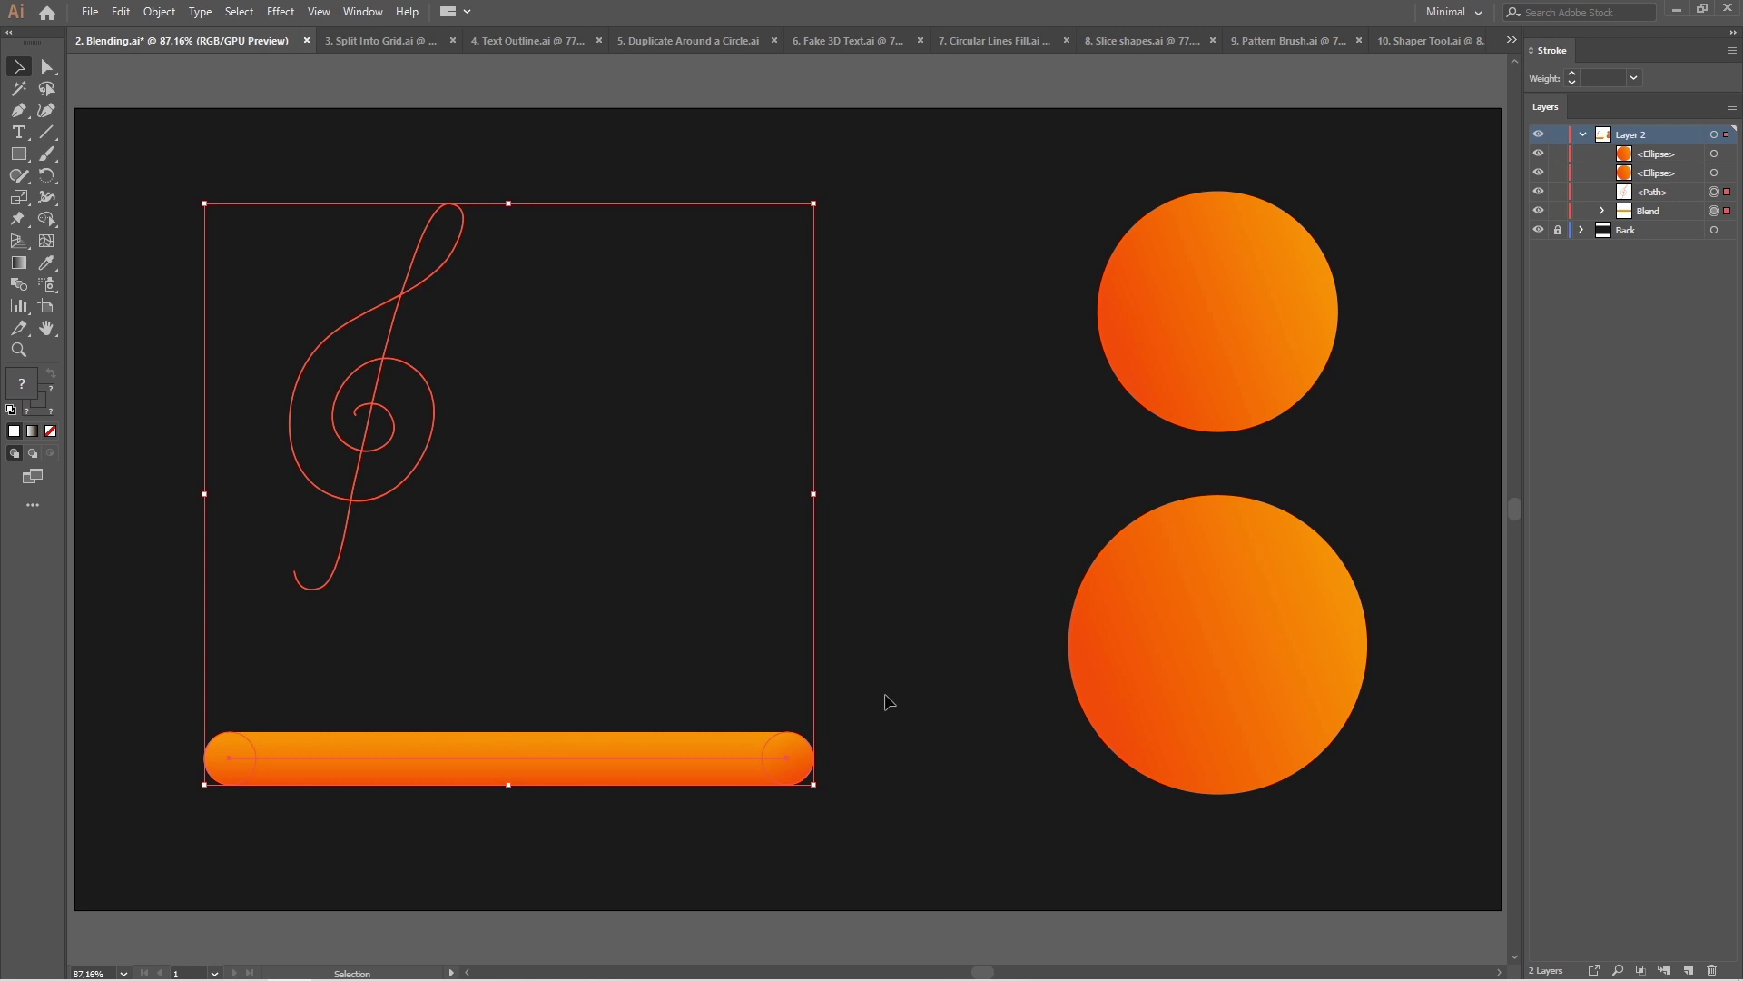
click(160, 12)
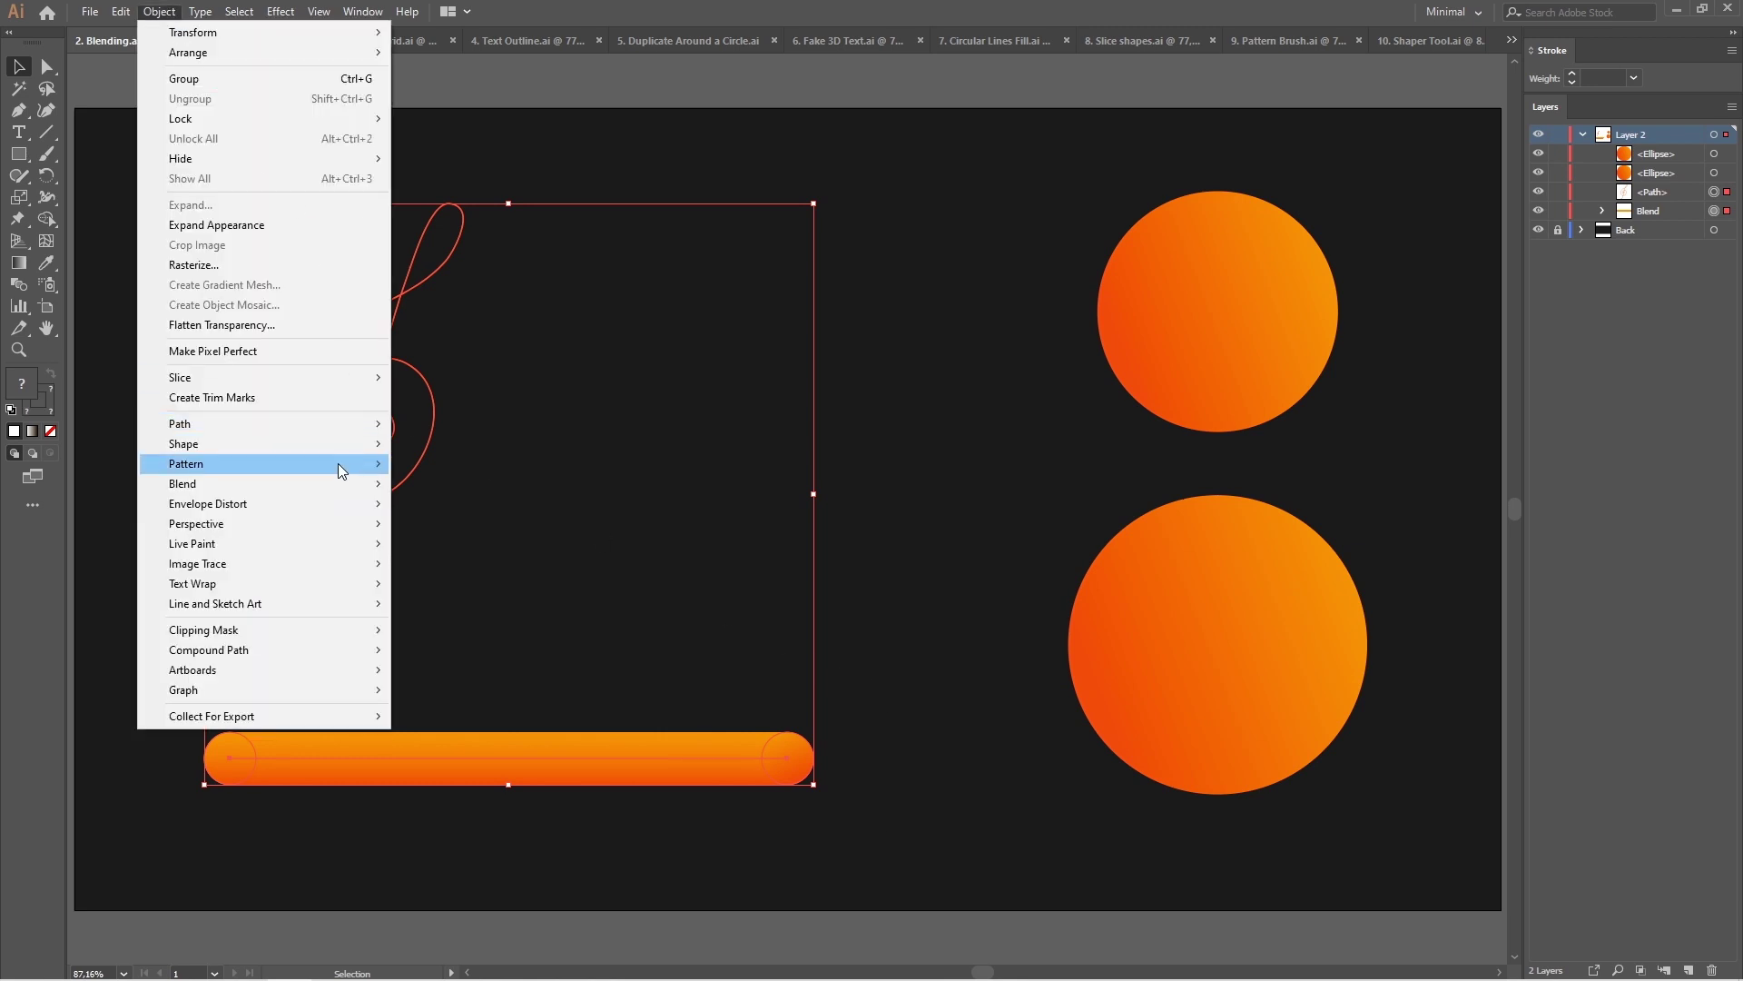
mouse_move(183, 483)
click(530, 590)
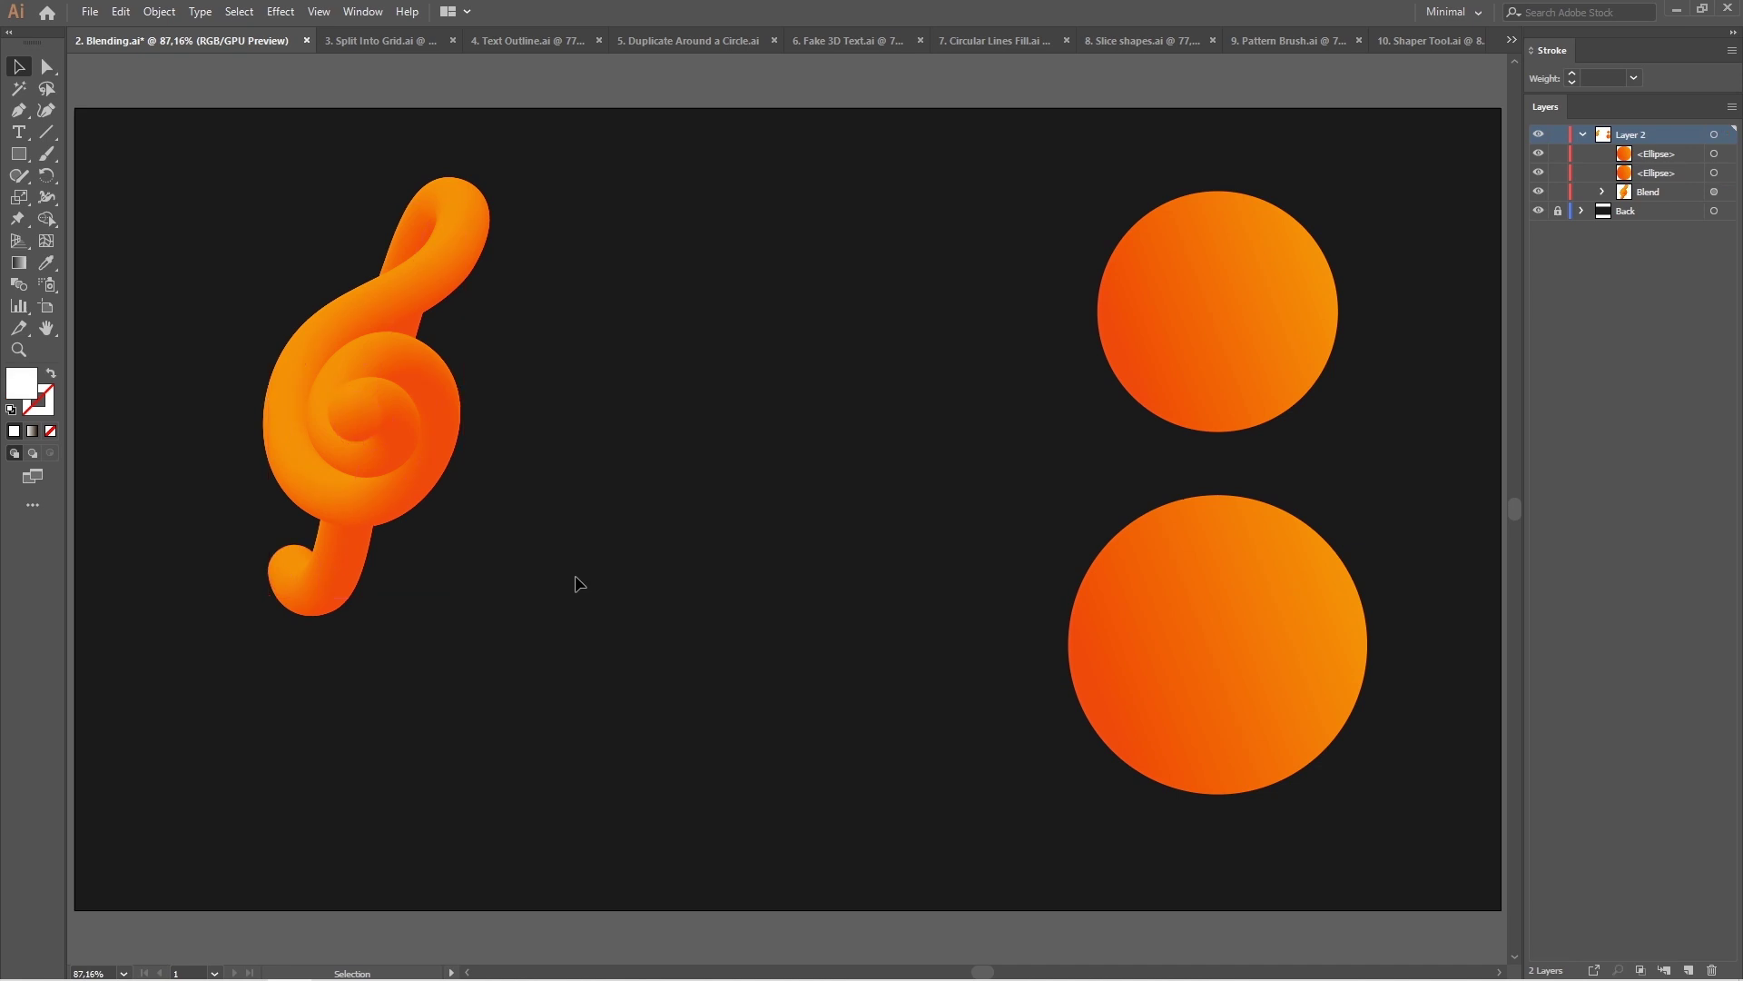
- Apply a Tweak distortion to the clef blend with 48% vertical
drag(669, 595, 265, 257)
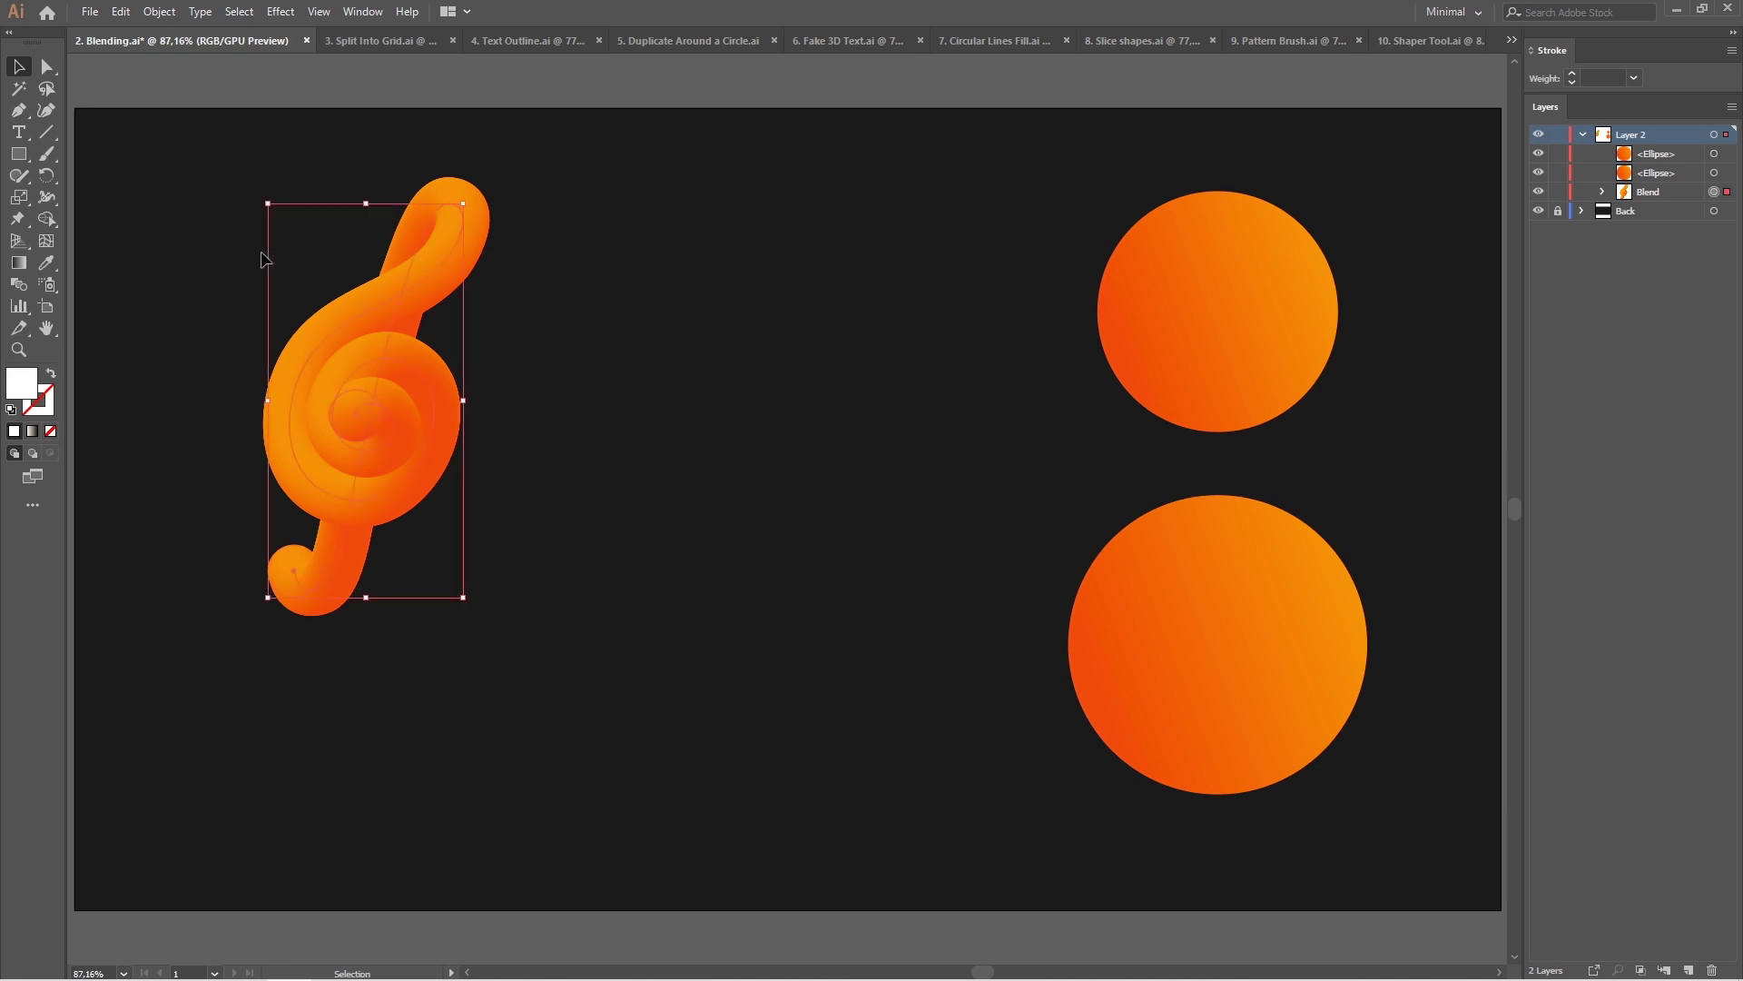
click(291, 7)
mouse_move(336, 158)
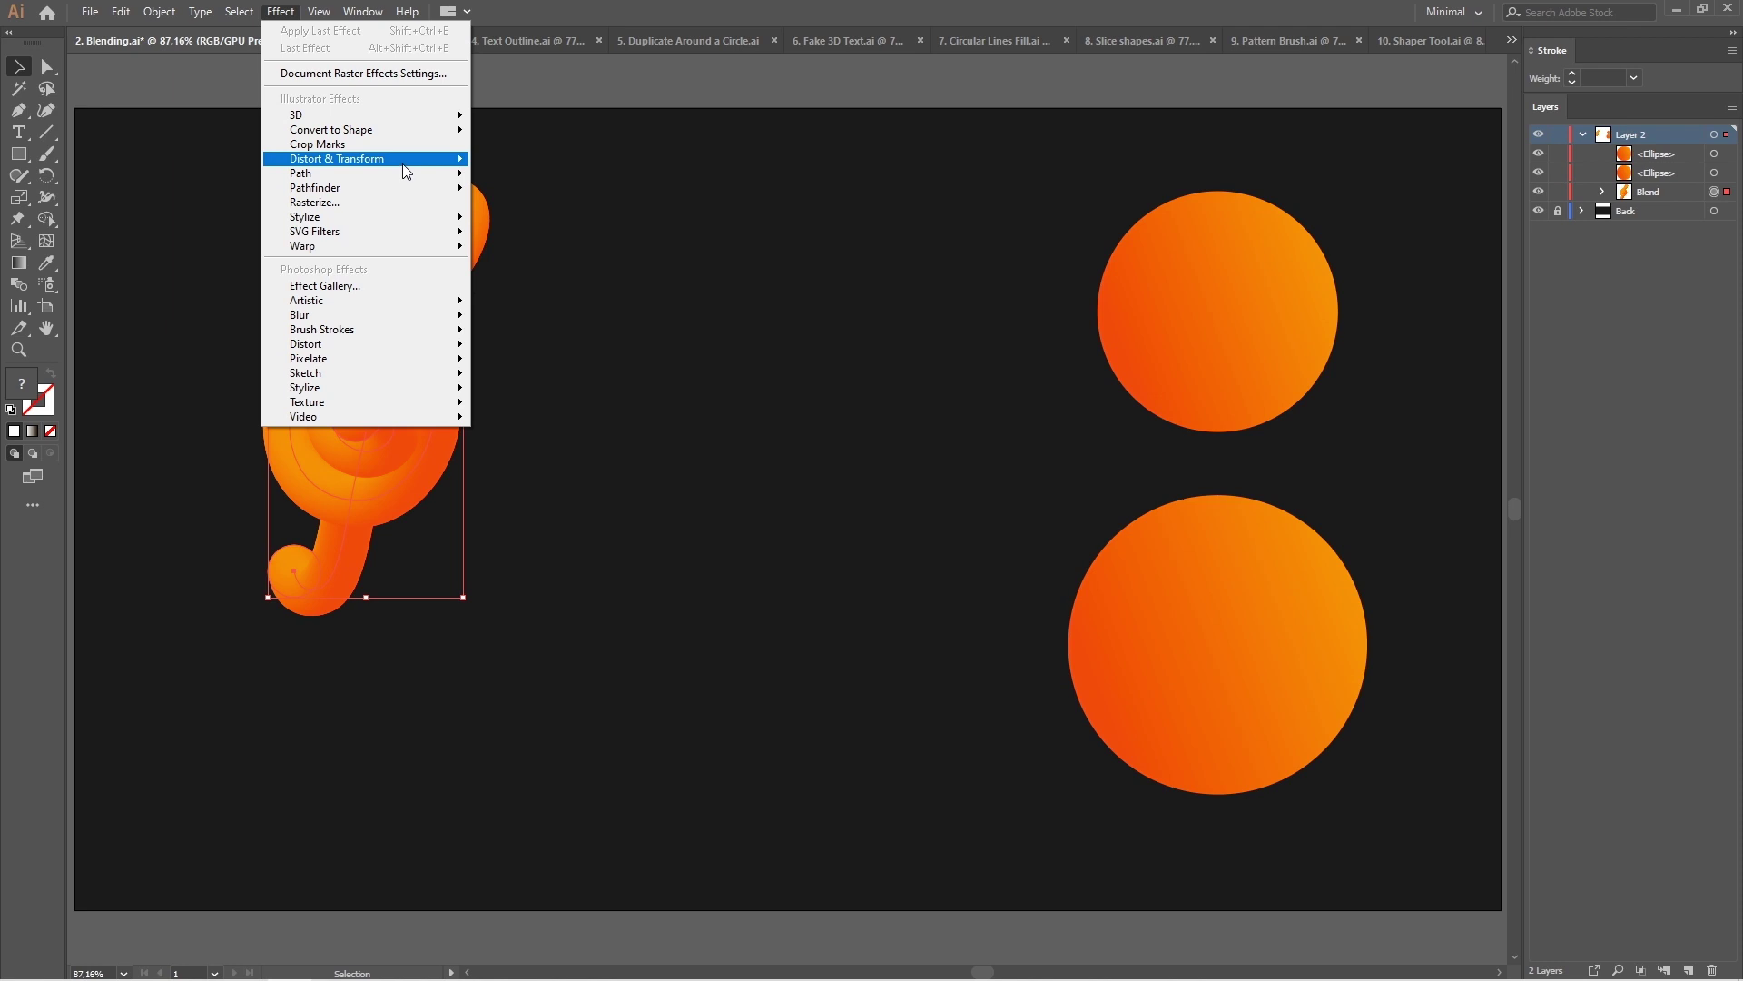
click(568, 247)
drag(774, 314, 803, 314)
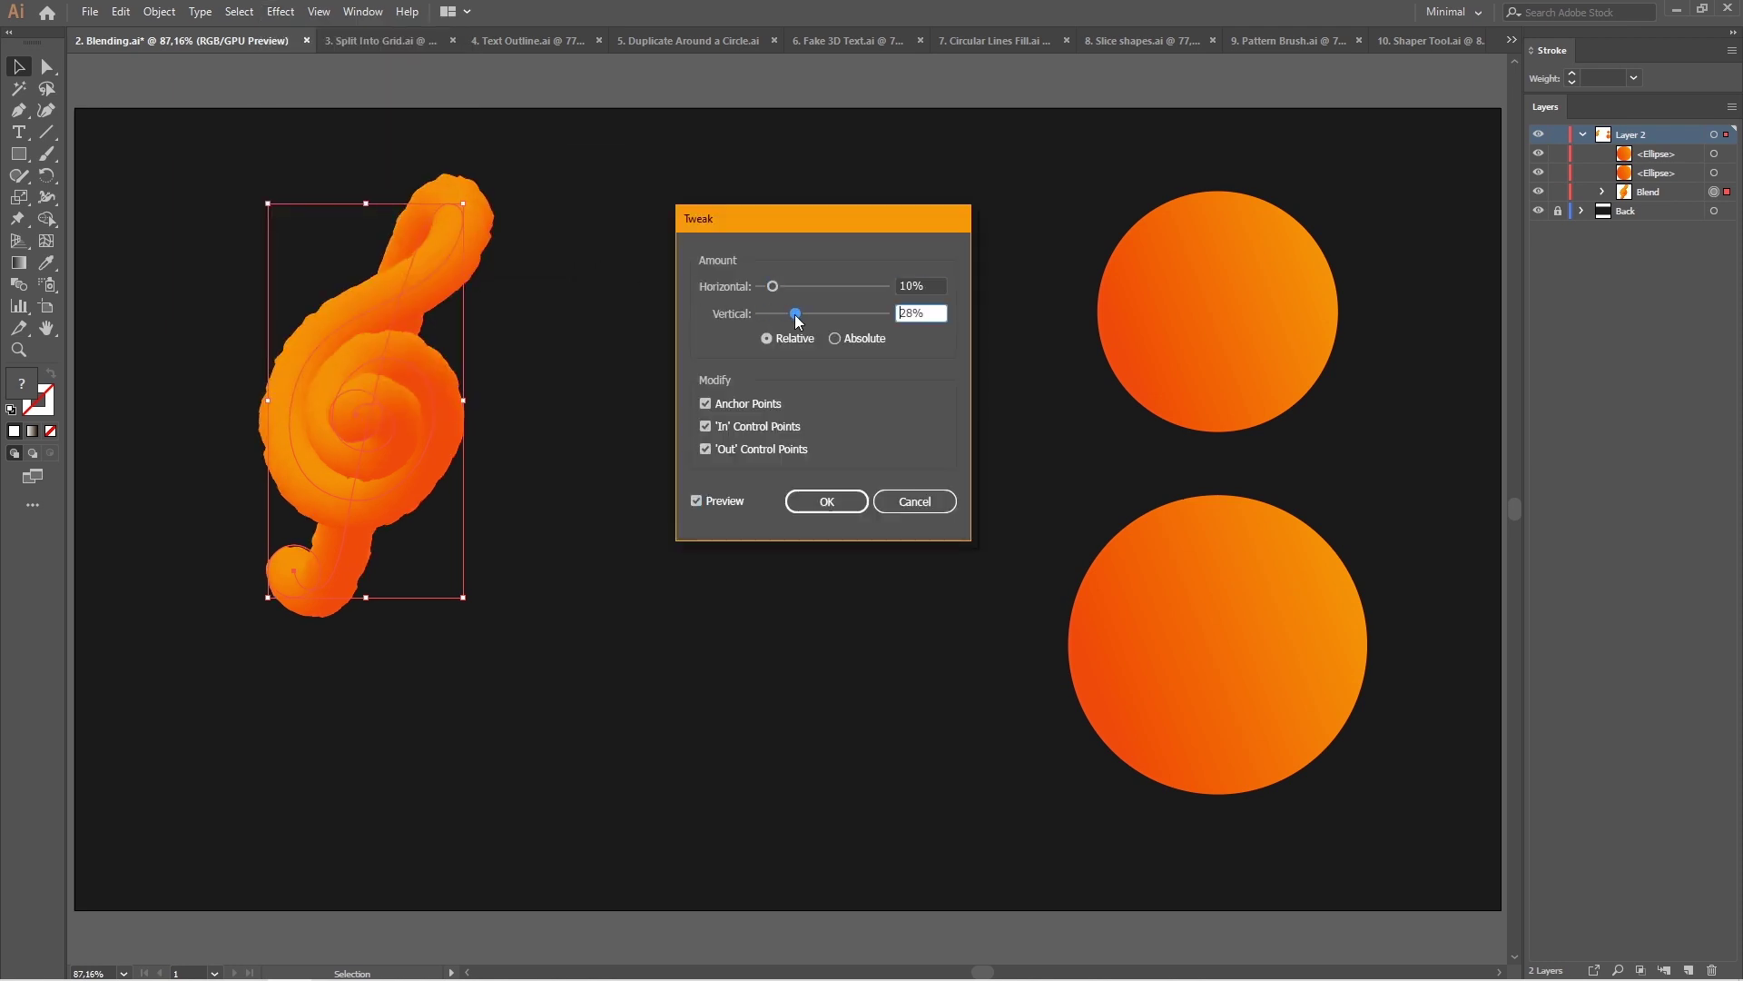
drag(797, 314, 821, 314)
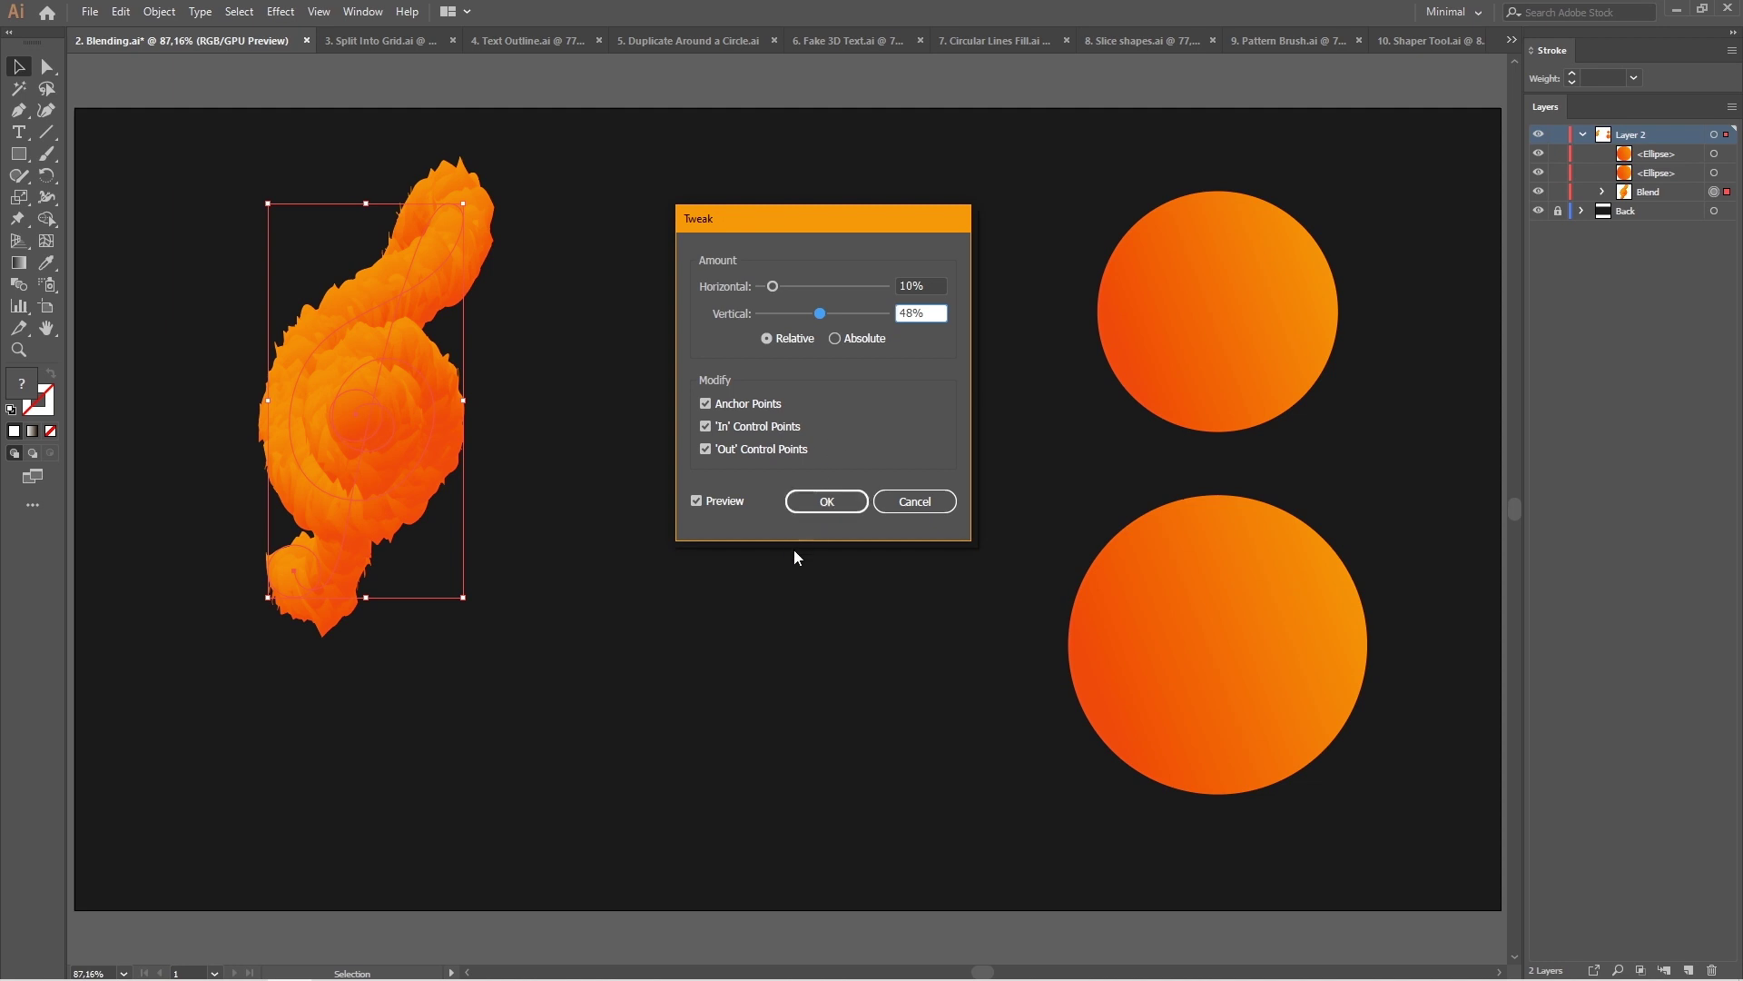
click(841, 505)
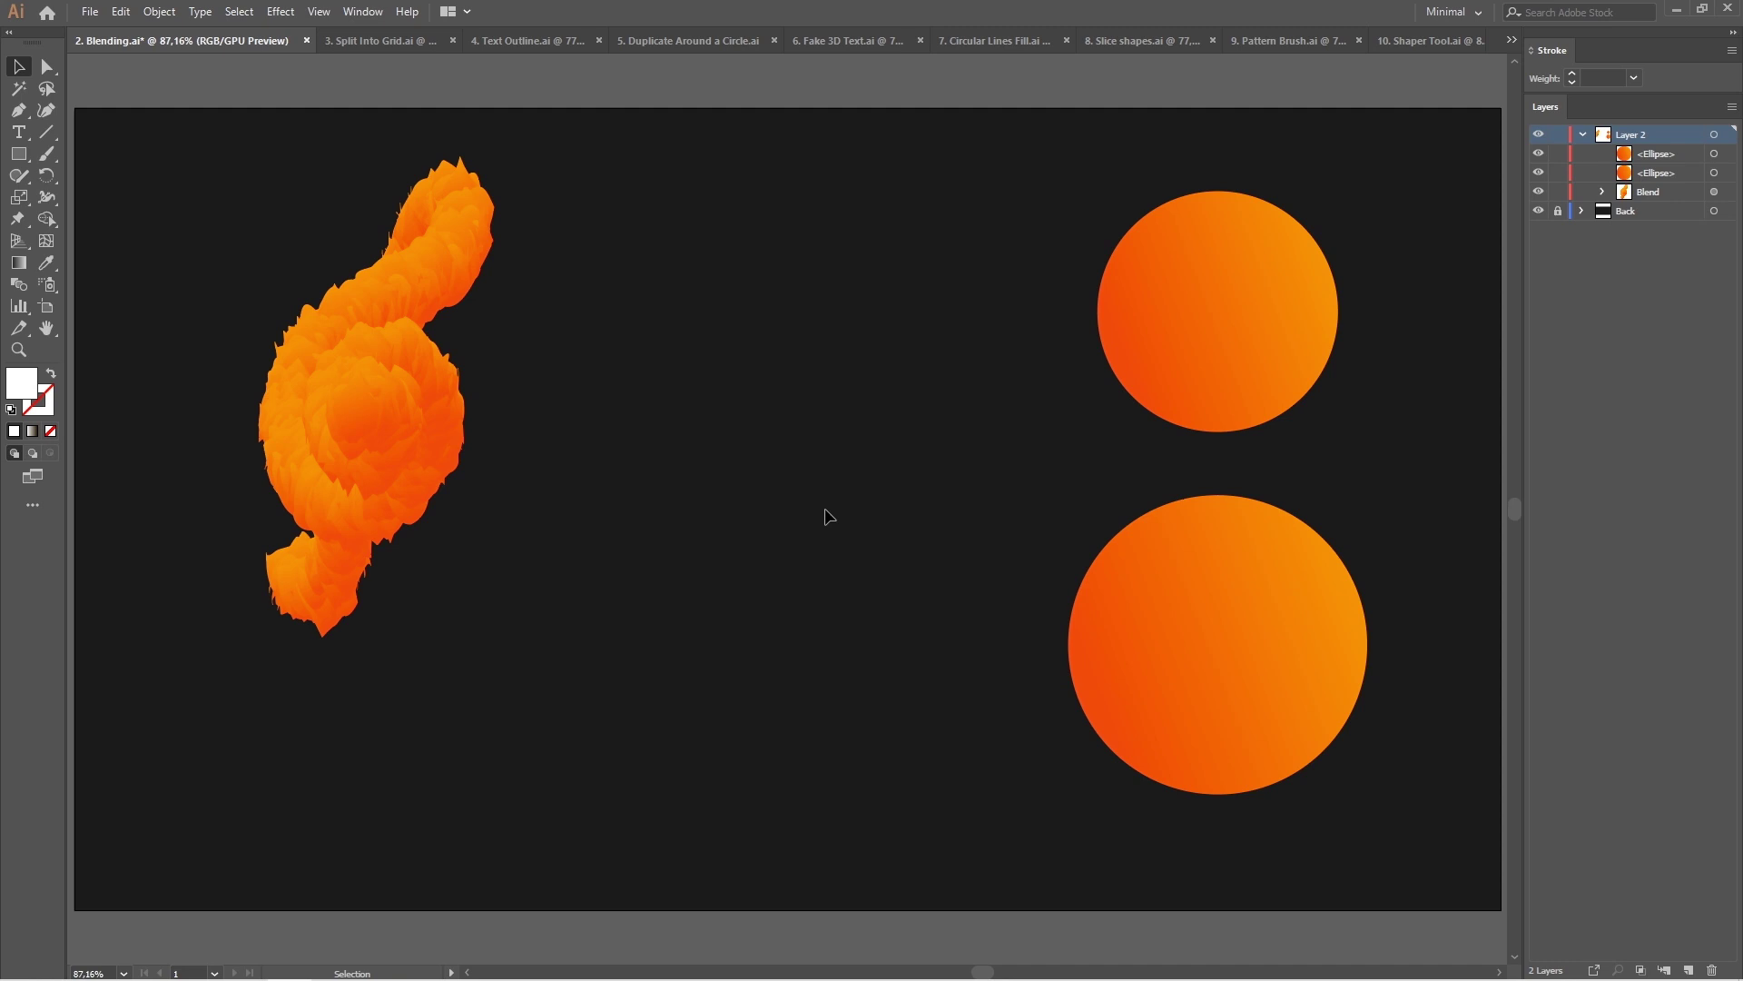
- Rotate the top circle to flip its gradient and centre it over the bottom circle
click(1189, 336)
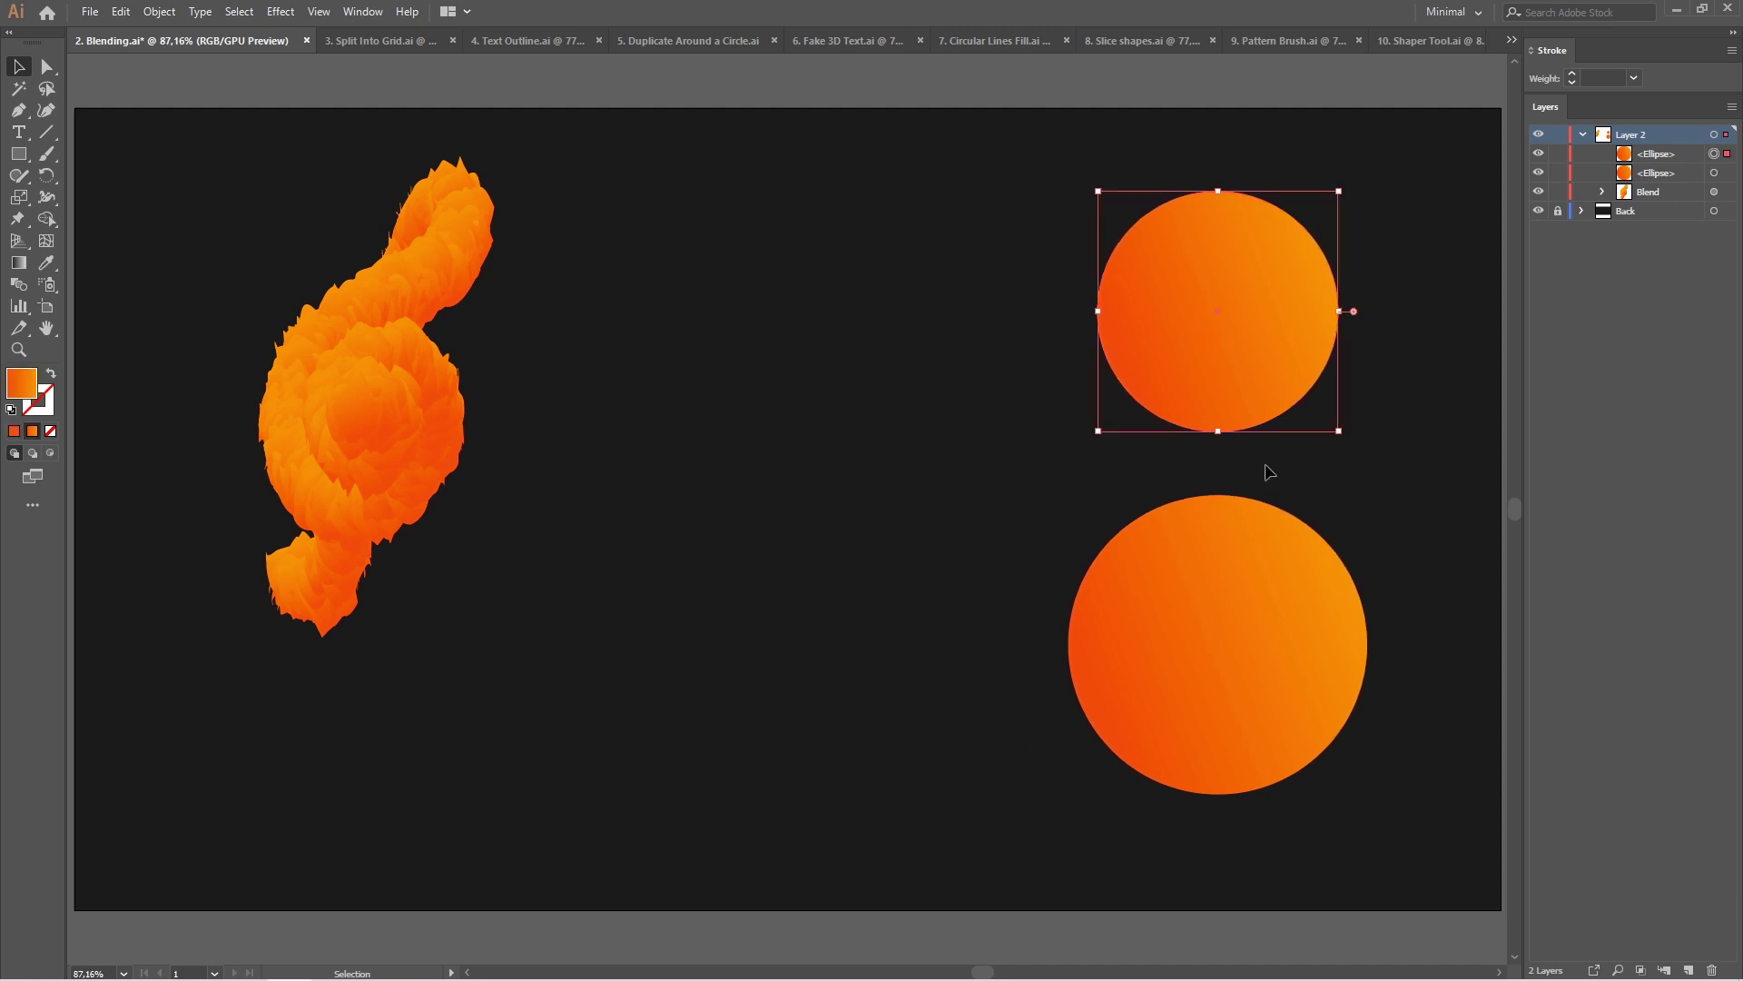
mouse_move(1342, 434)
mouse_down()
mouse_move(1359, 227)
mouse_move(1420, 261)
mouse_up()
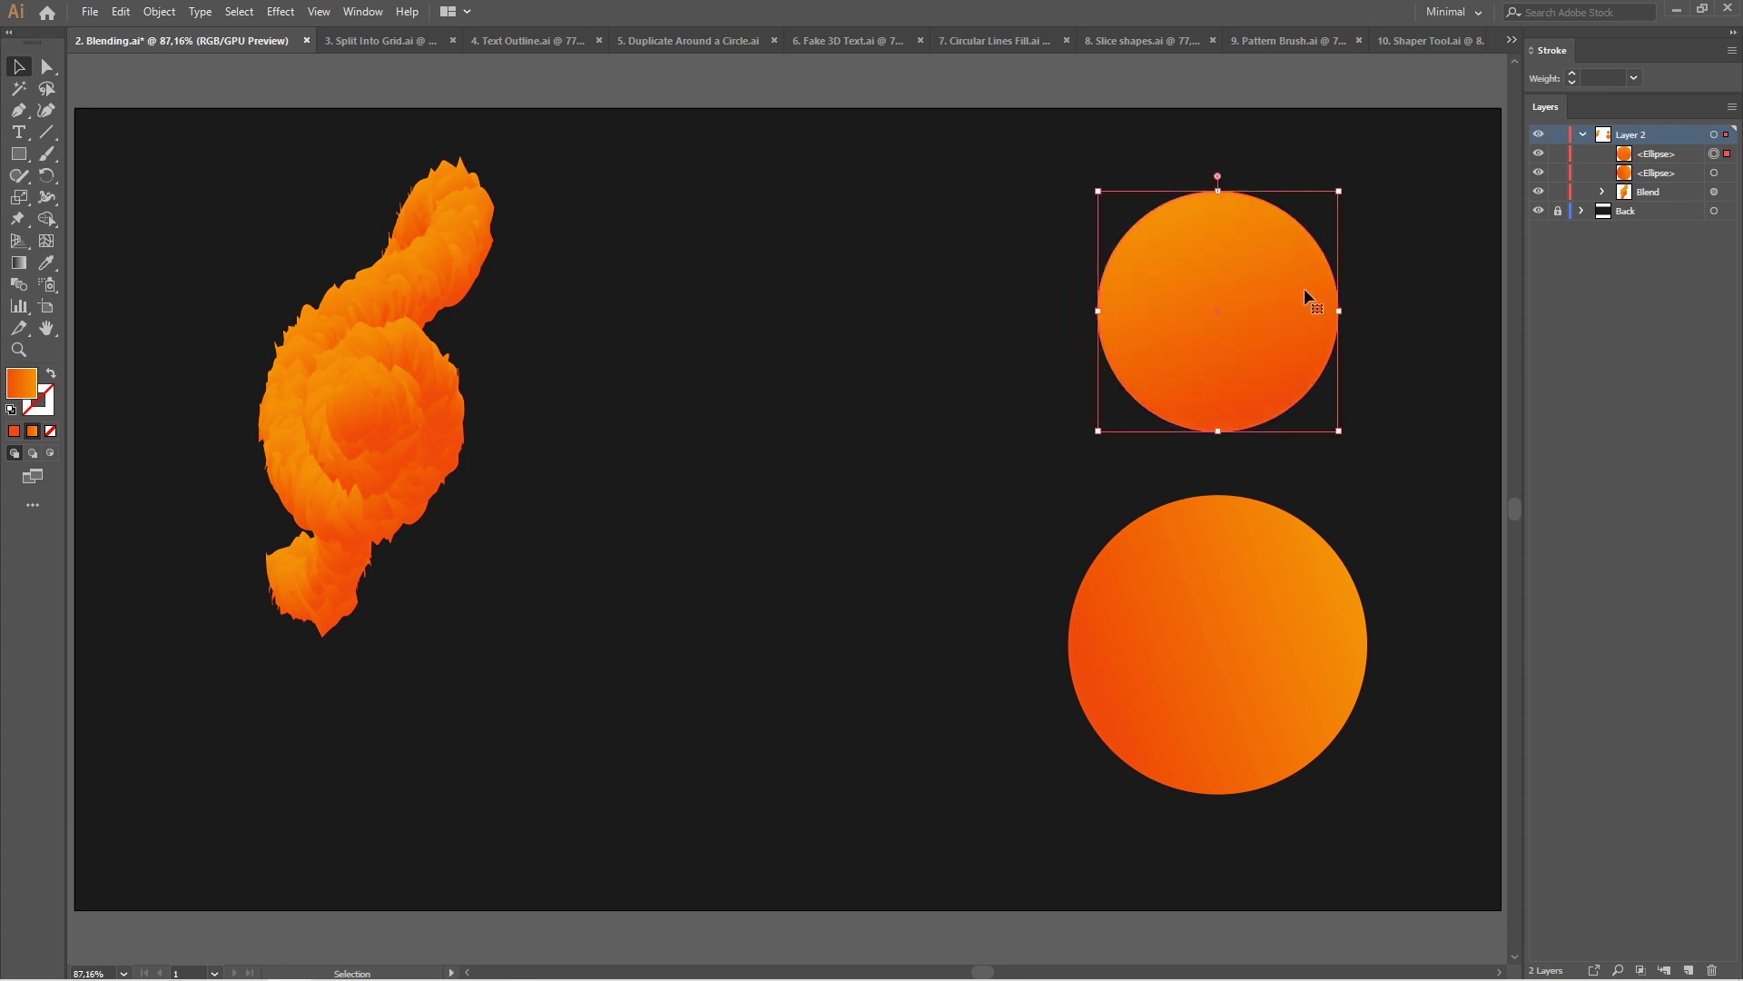
drag(1242, 305, 1242, 638)
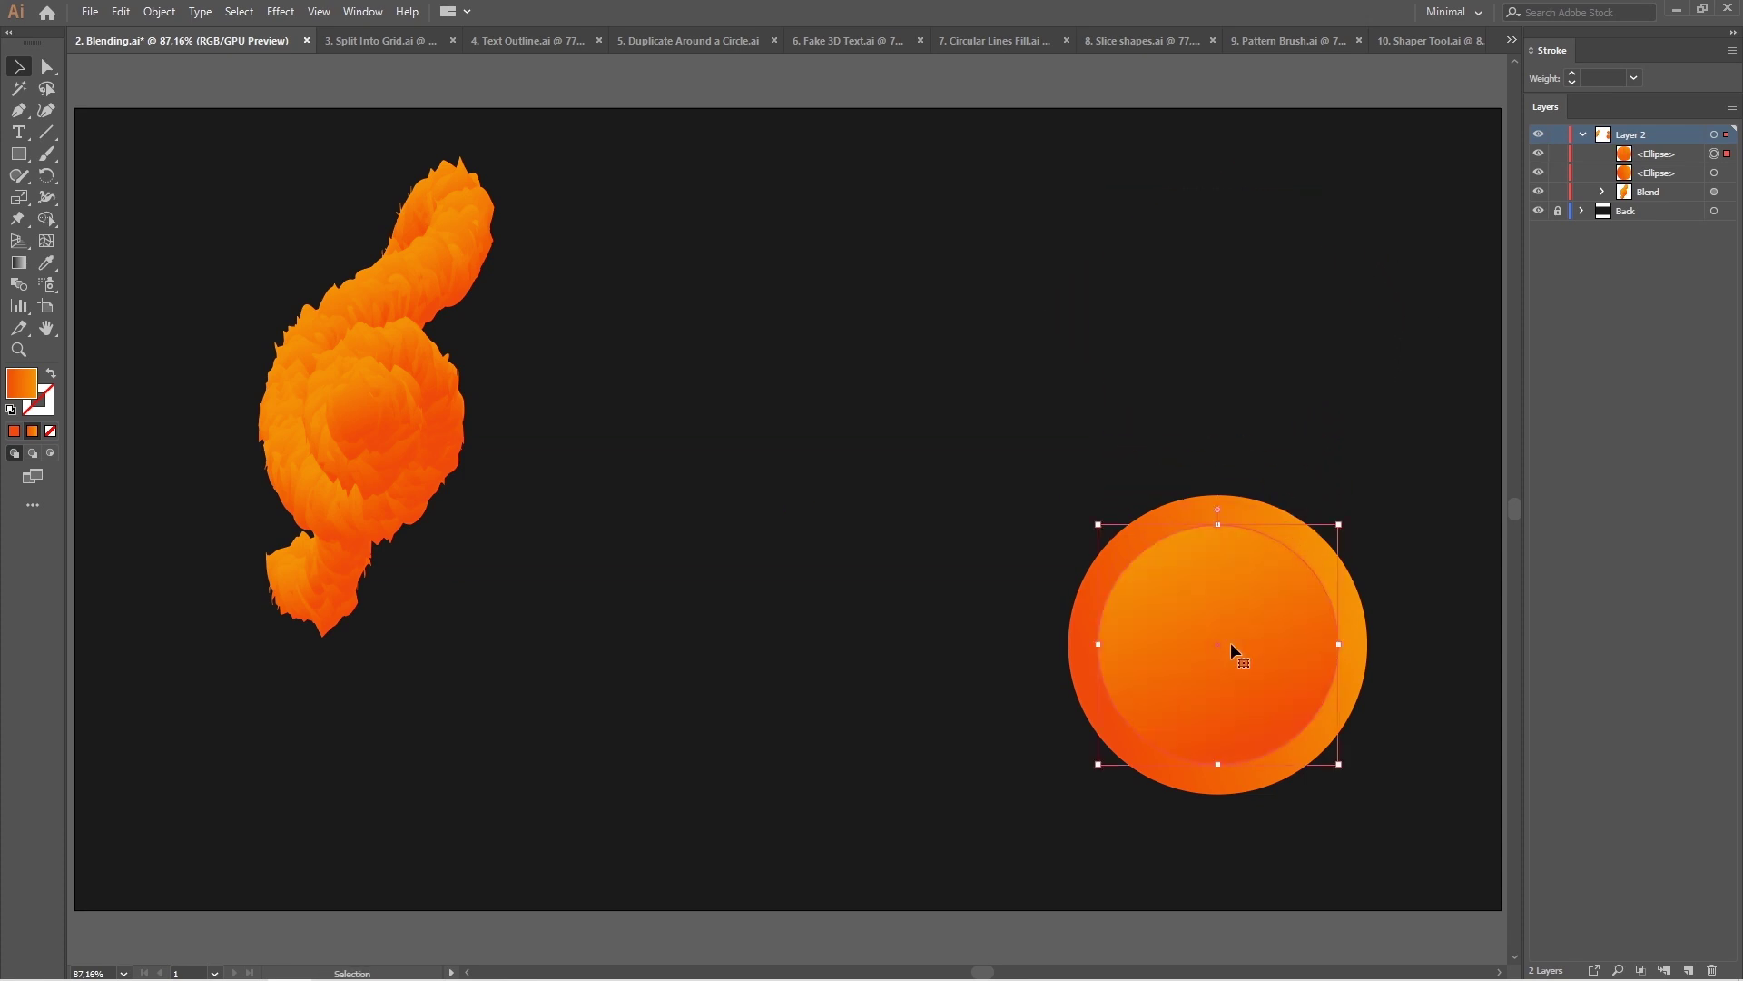
- Blend the two large circles with Specified Distance spacing of 2
key(w)
click(1255, 515)
click(1240, 558)
click(163, 13)
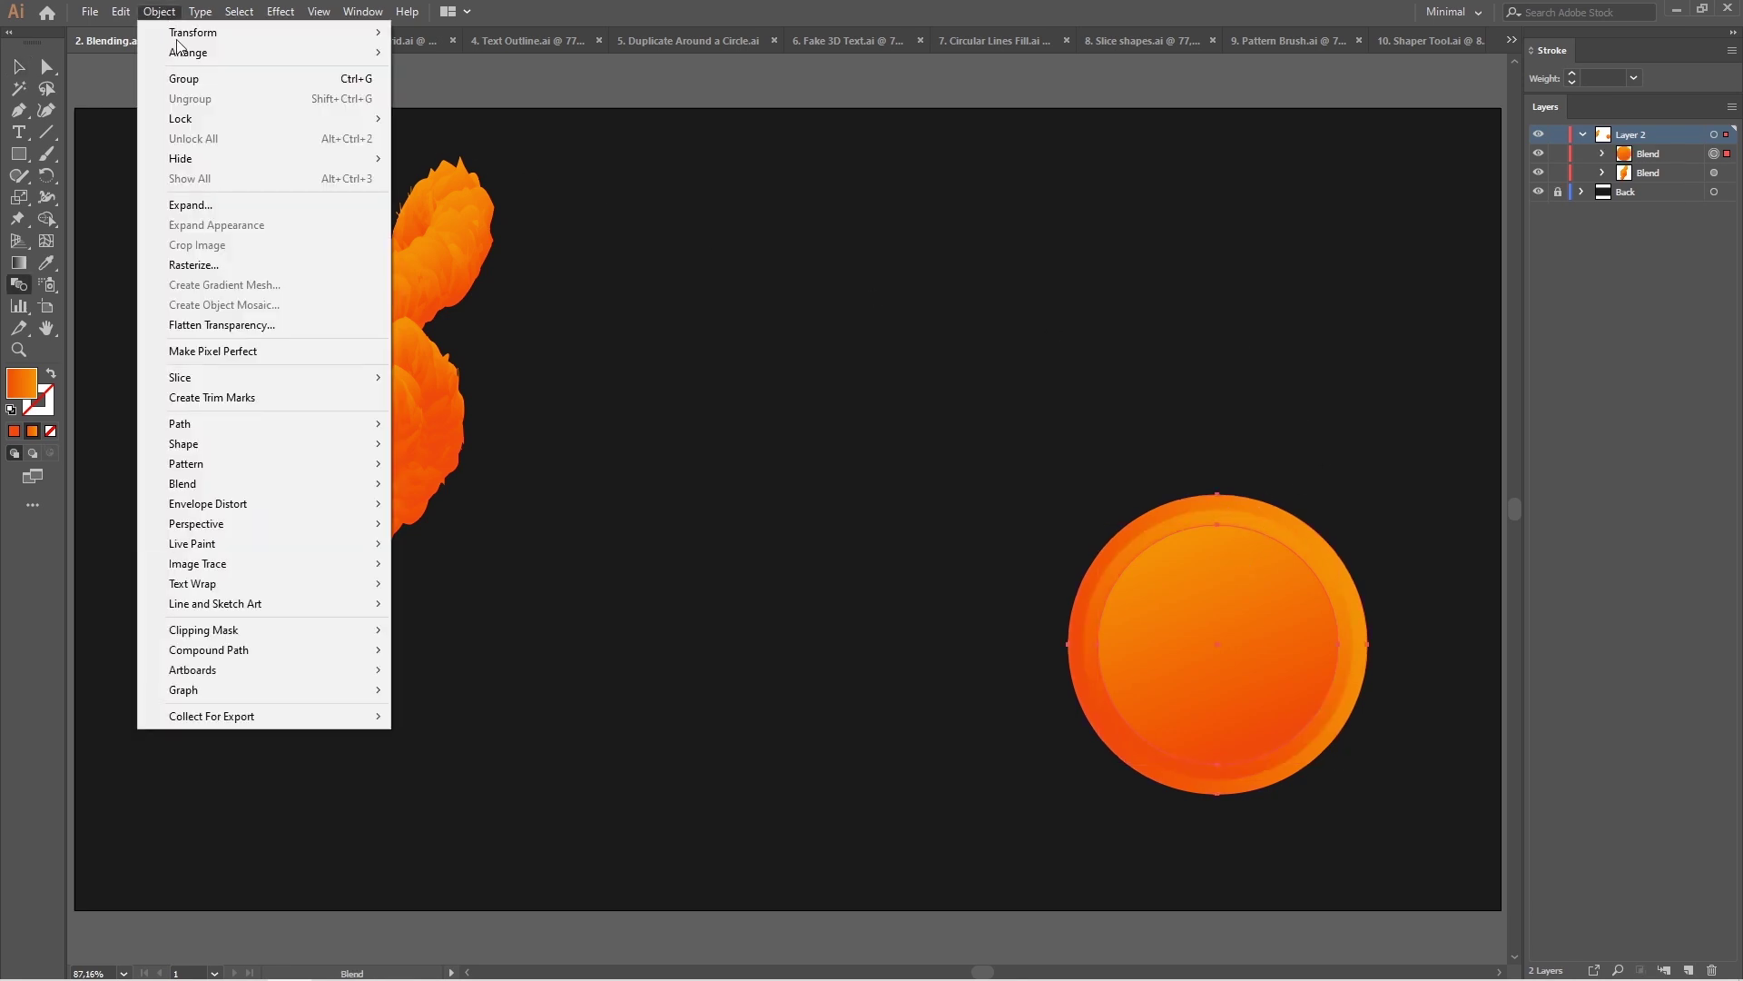
click(519, 527)
click(659, 373)
click(783, 296)
click(781, 345)
text(2)
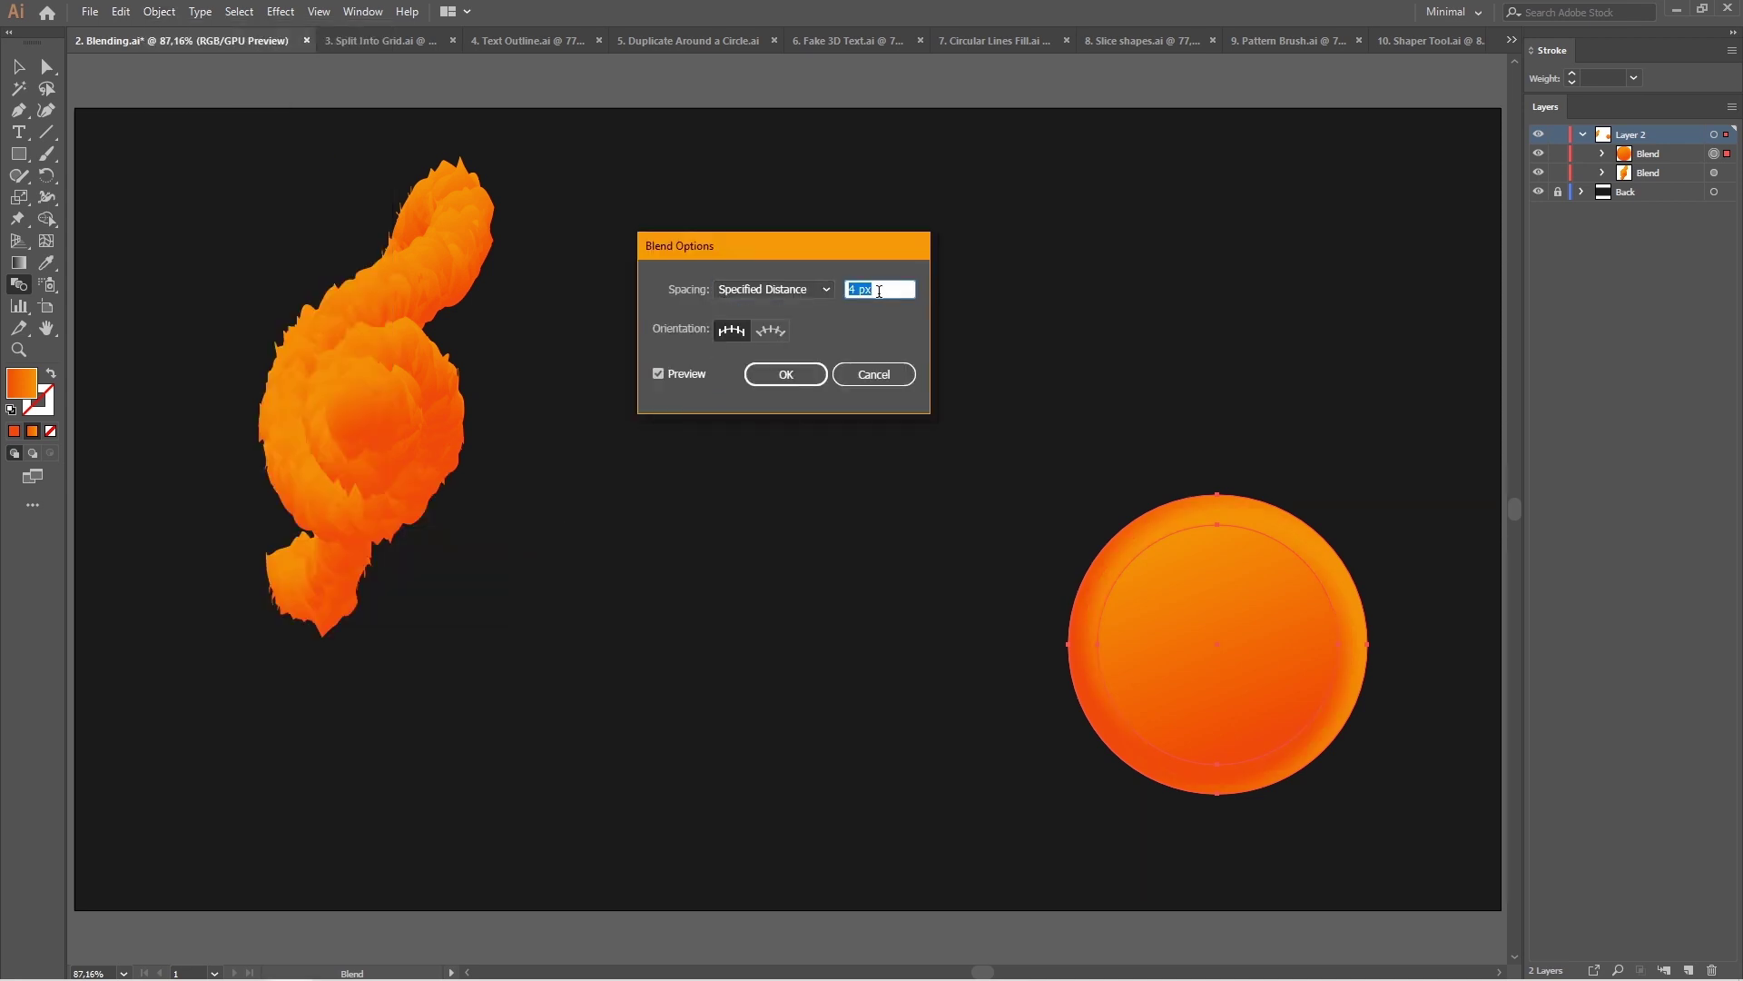
click(798, 379)
- Shrink the inner circle of the blend to 202 wide
key(a)
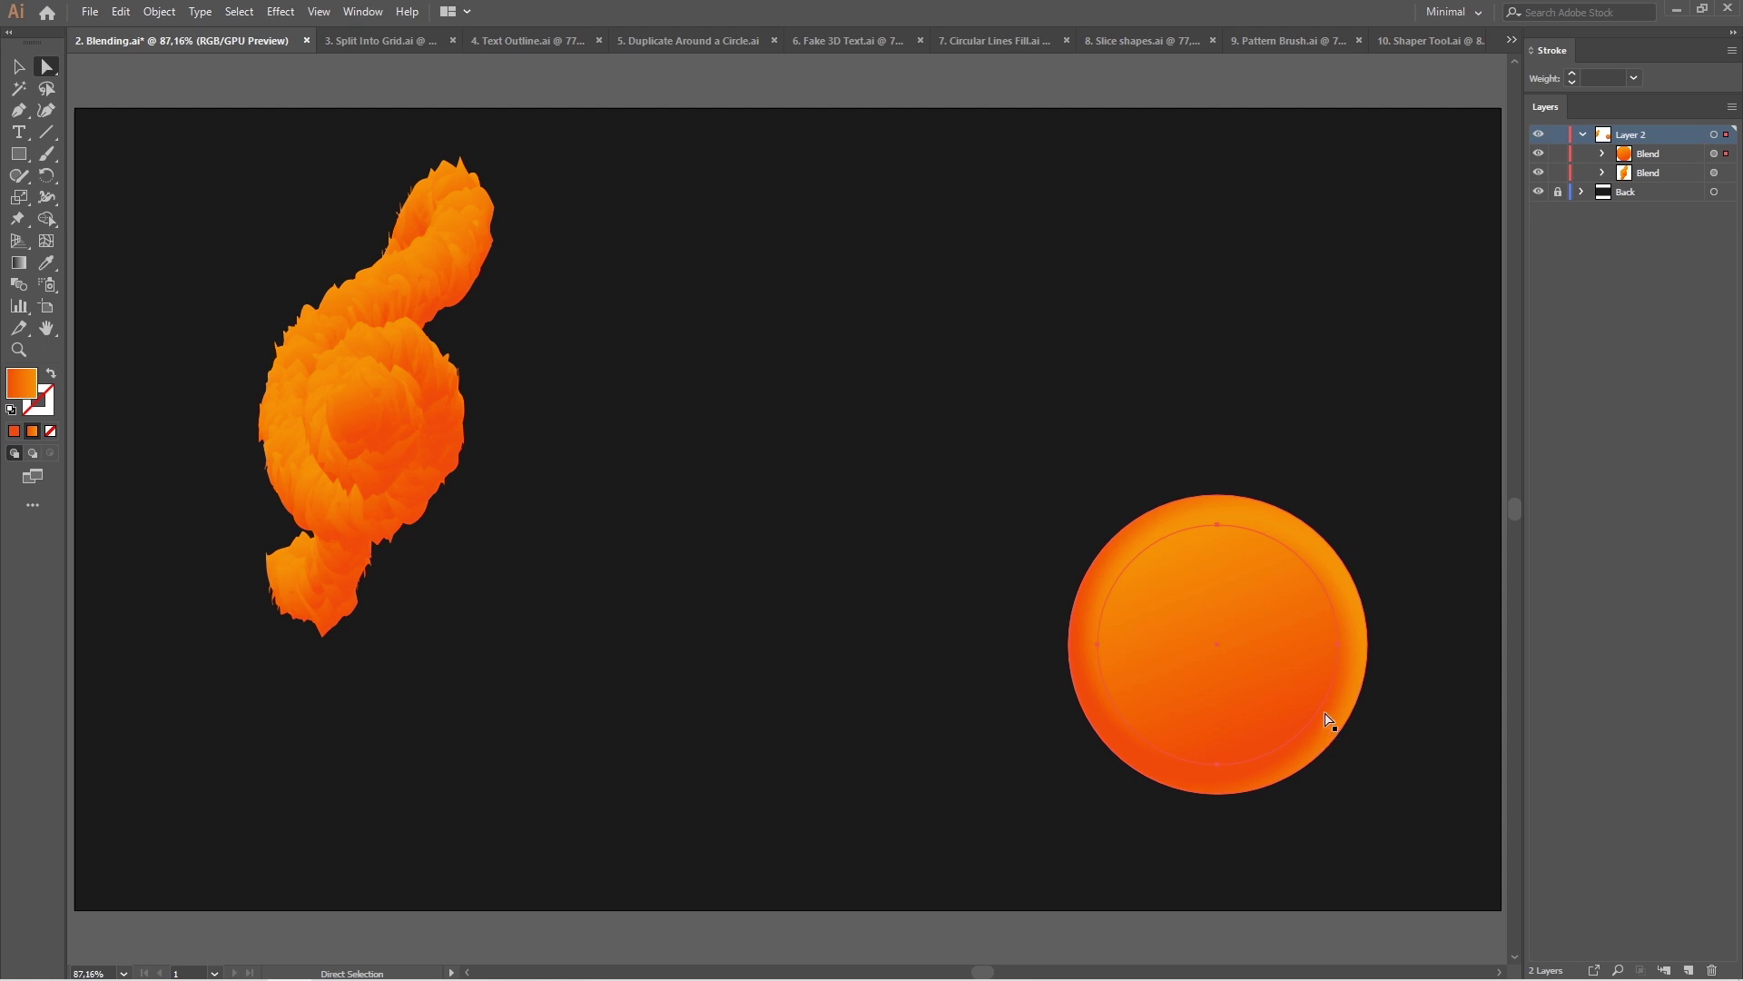
key(v)
mouse_move(1338, 764)
mouse_down()
mouse_move(1322, 746)
mouse_move(1336, 766)
mouse_up()
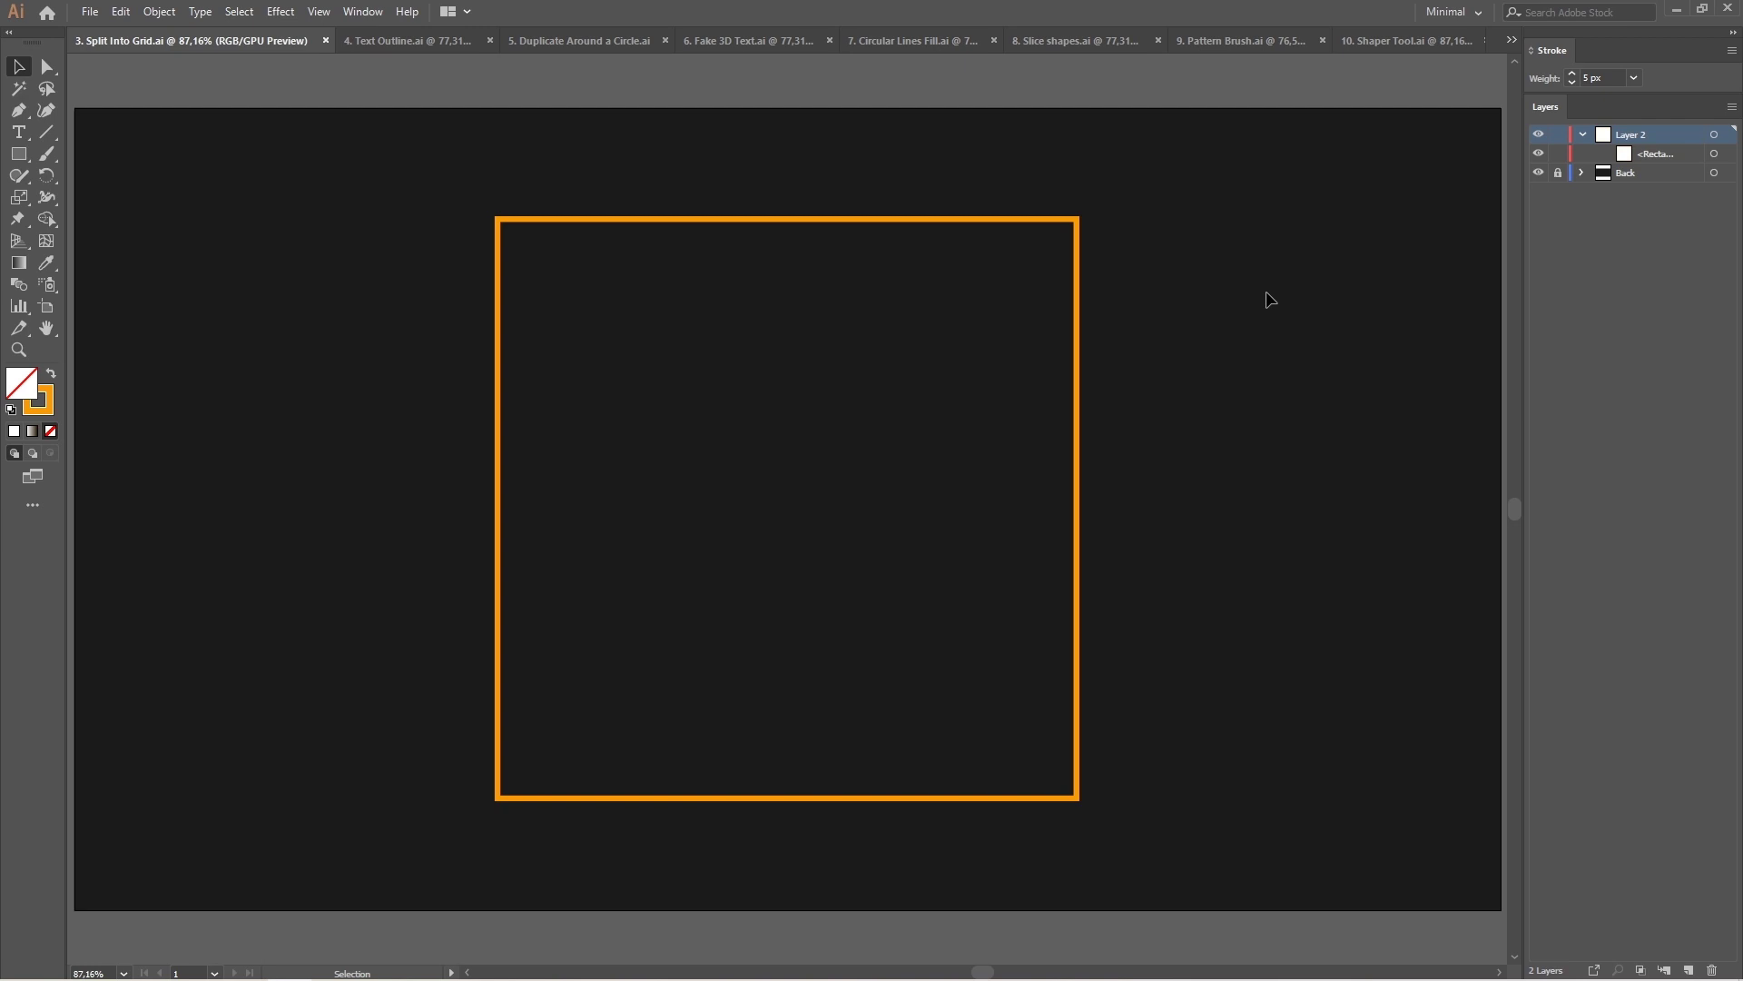
- Set Split Into Grid on the orange square to 5 rows and 5 columns of 75 px
drag(1284, 281, 395, 567)
click(159, 10)
mouse_move(179, 423)
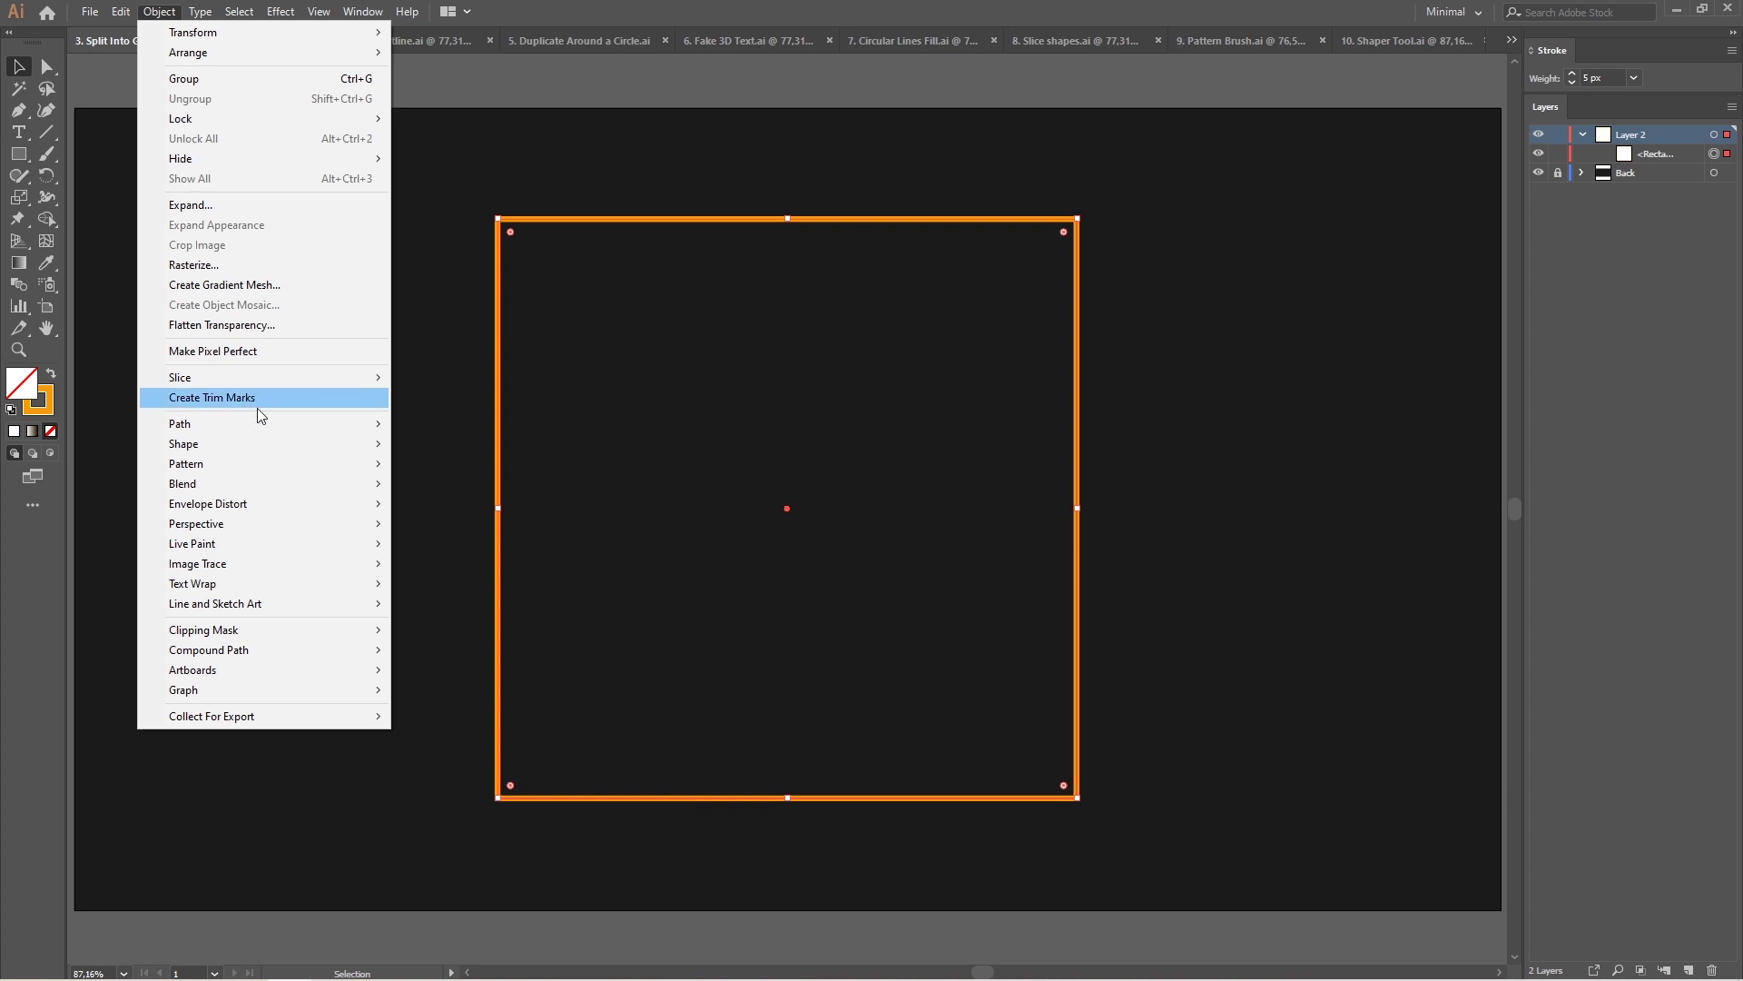
click(548, 625)
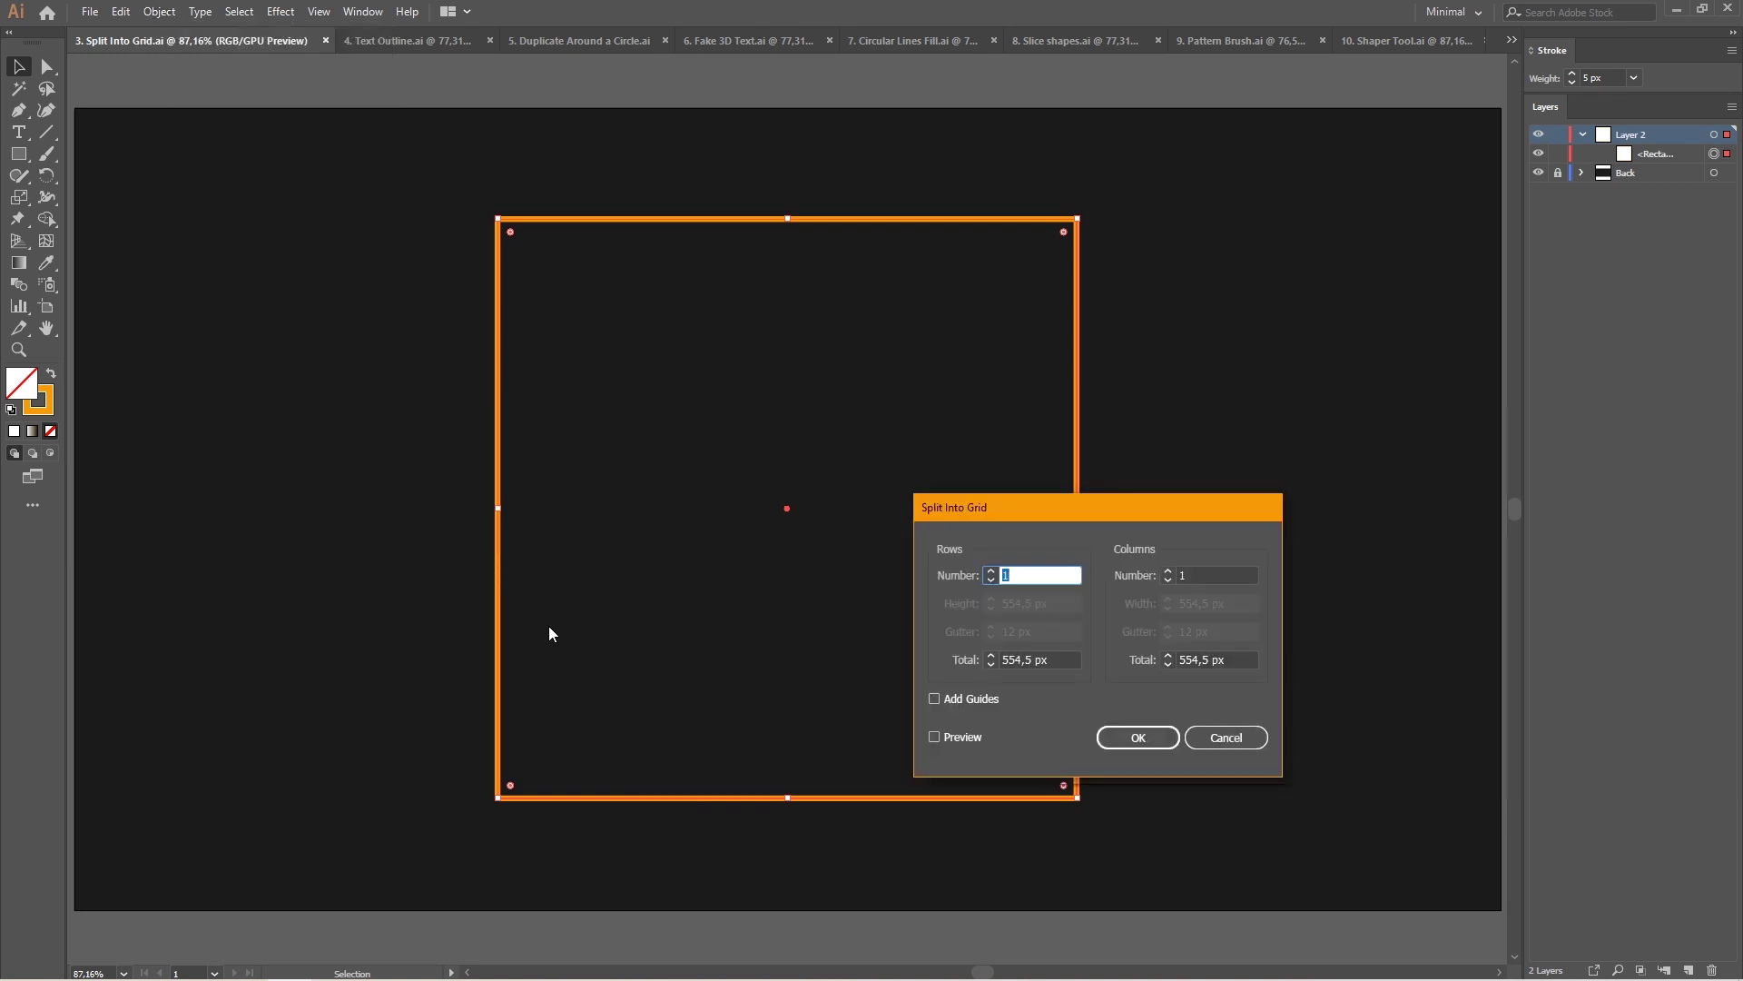
click(934, 737)
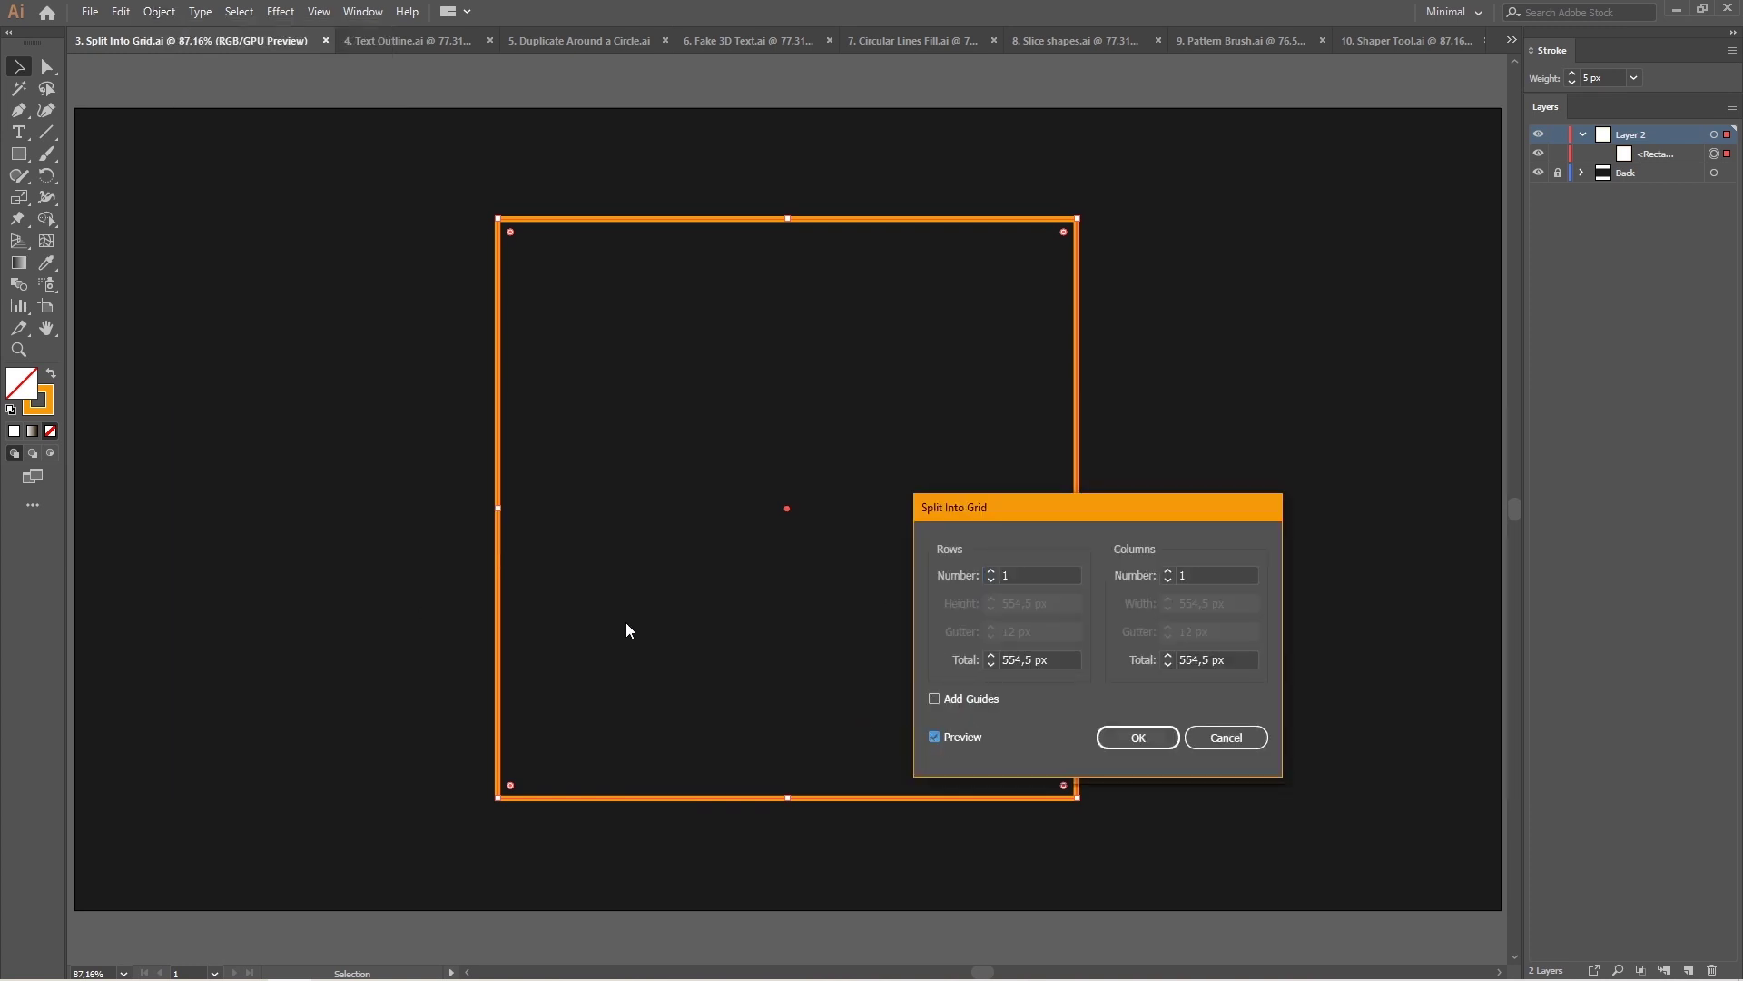
double_click(1028, 575)
text(5)
double_click(1226, 572)
text(5)
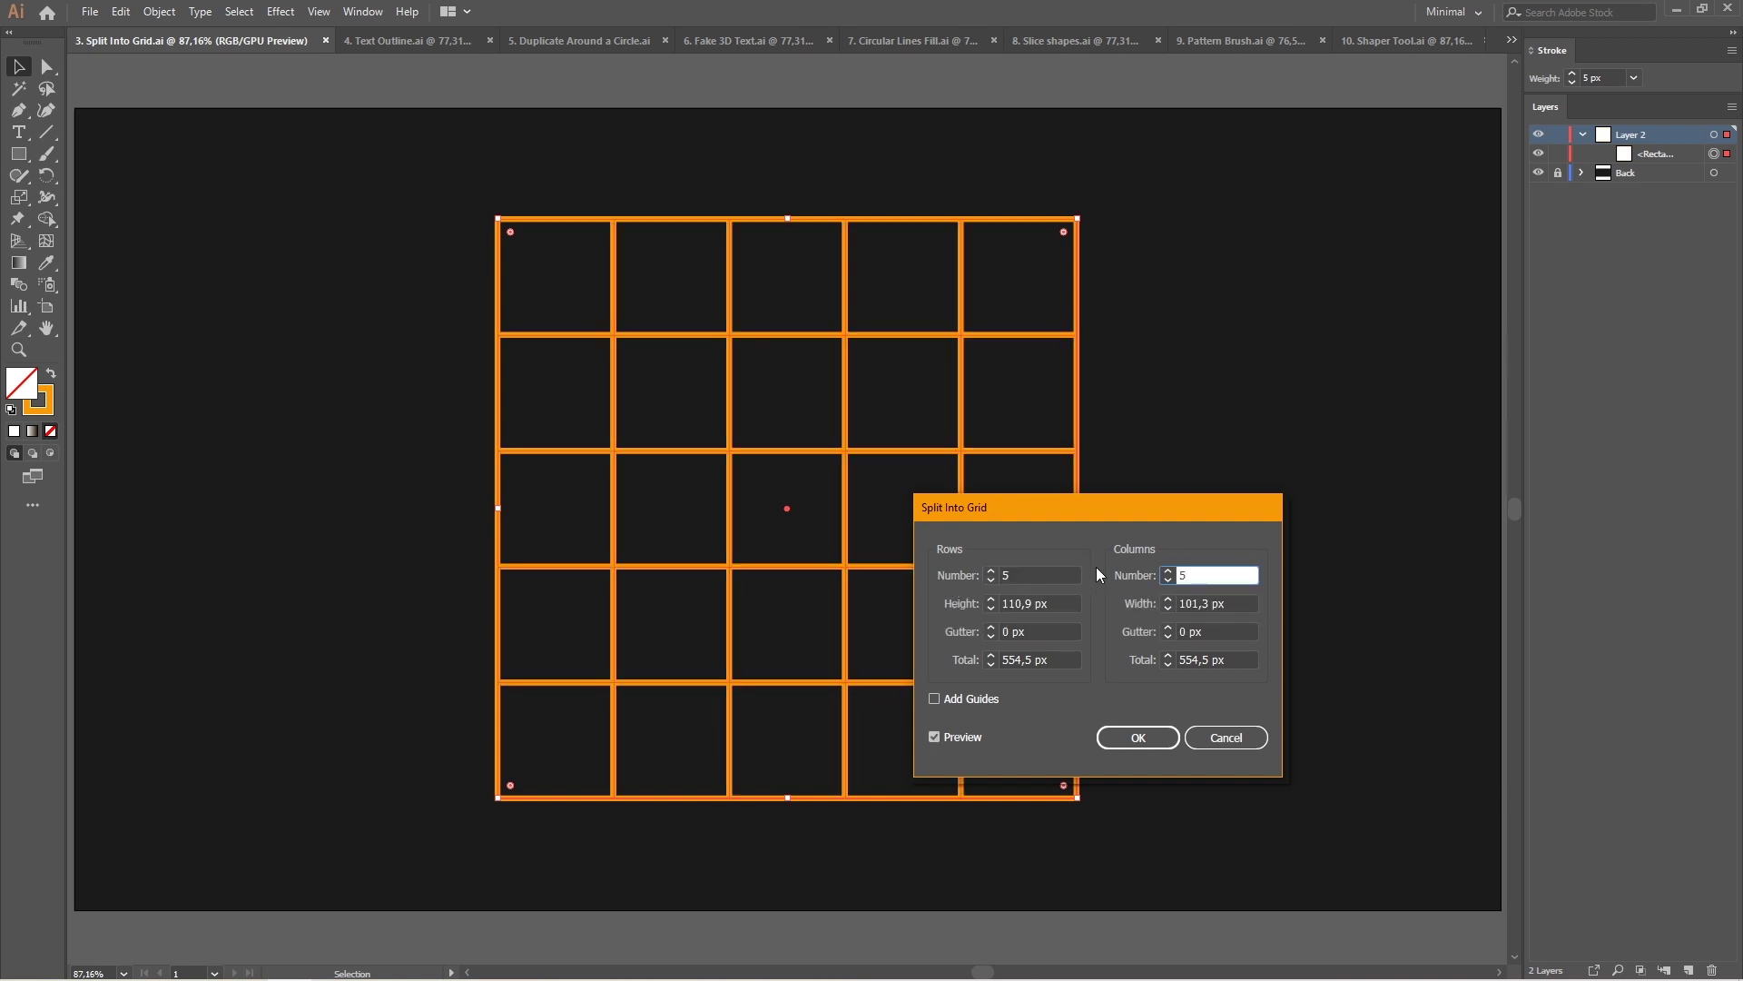
double_click(1059, 603)
text(75)
double_click(1197, 602)
text(75)
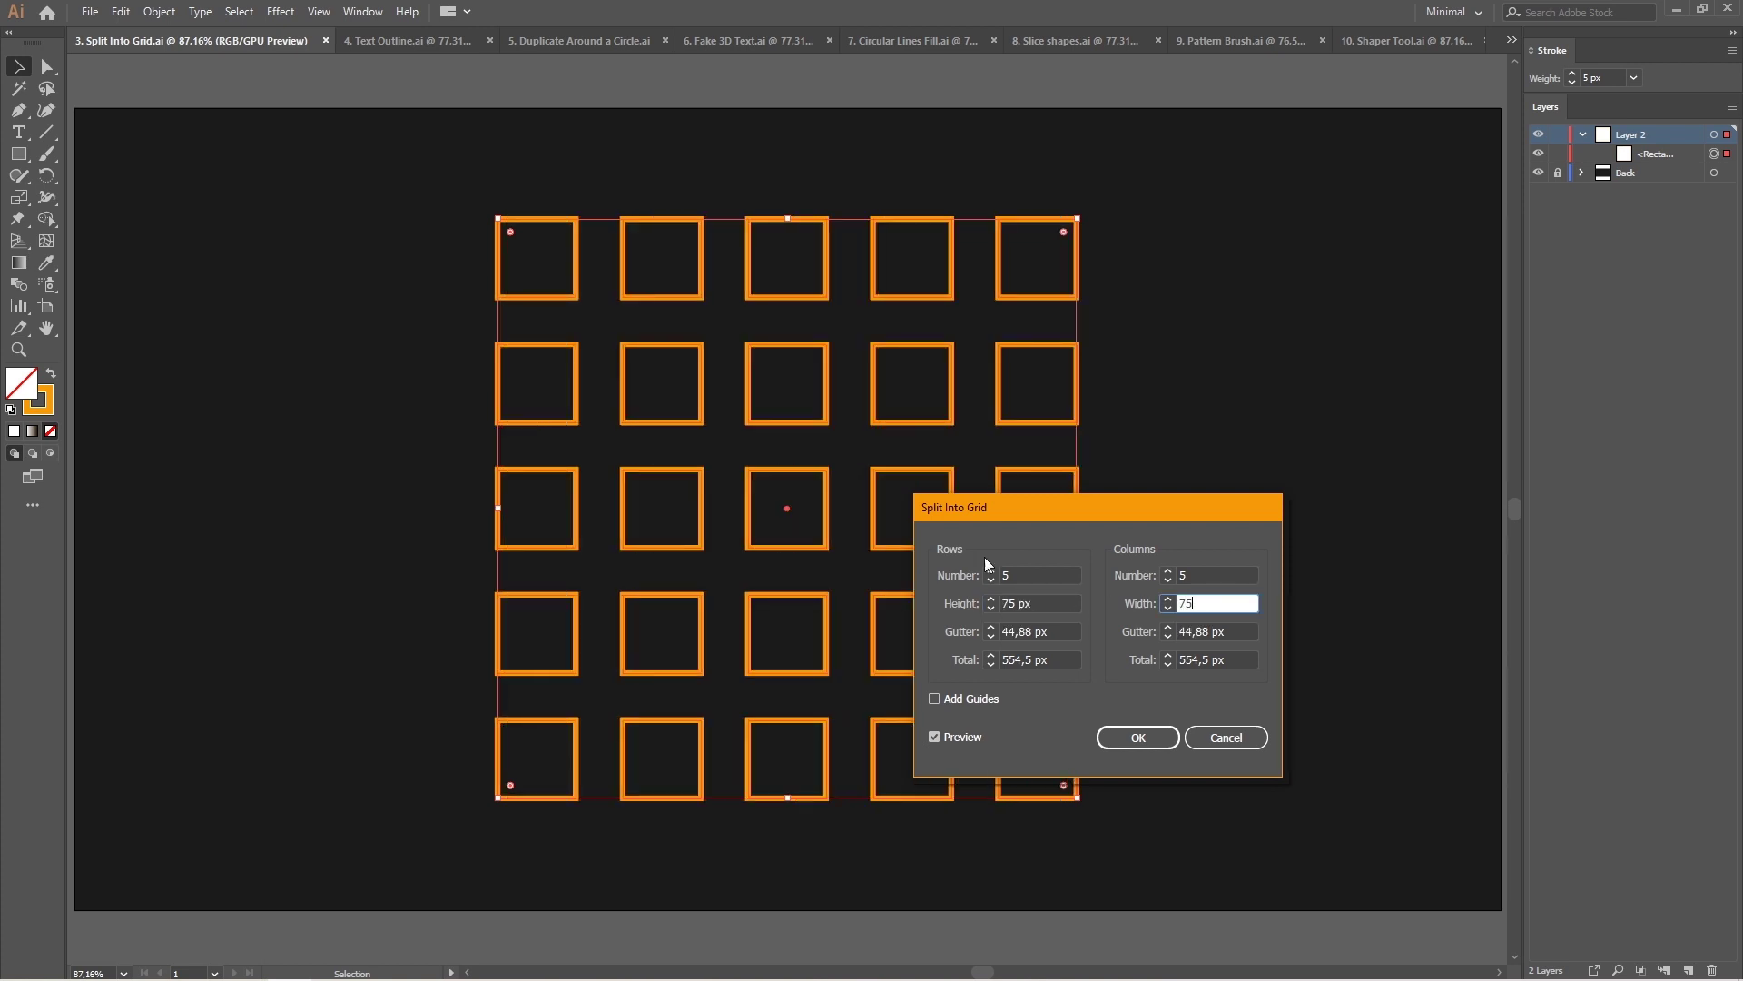
- Use 25 px gutters, totals of 545 and 547 px, and add guides
double_click(1062, 628)
text(25)
key(Tab)
text(25)
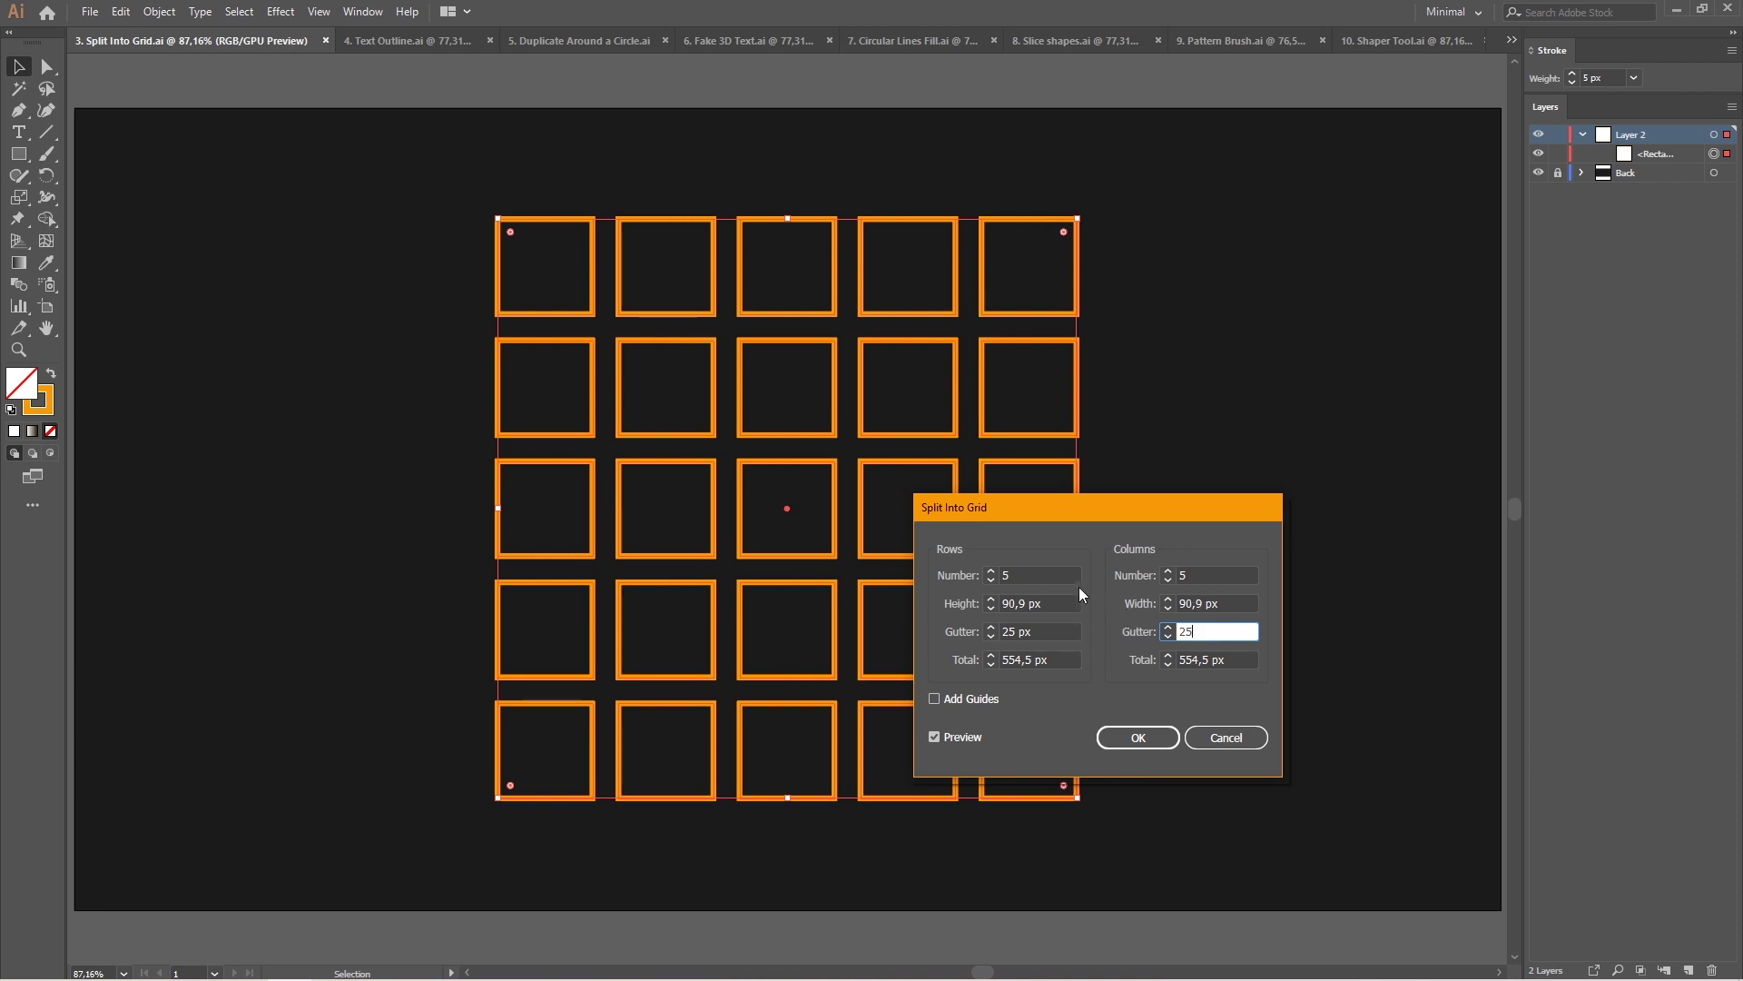
click(1072, 656)
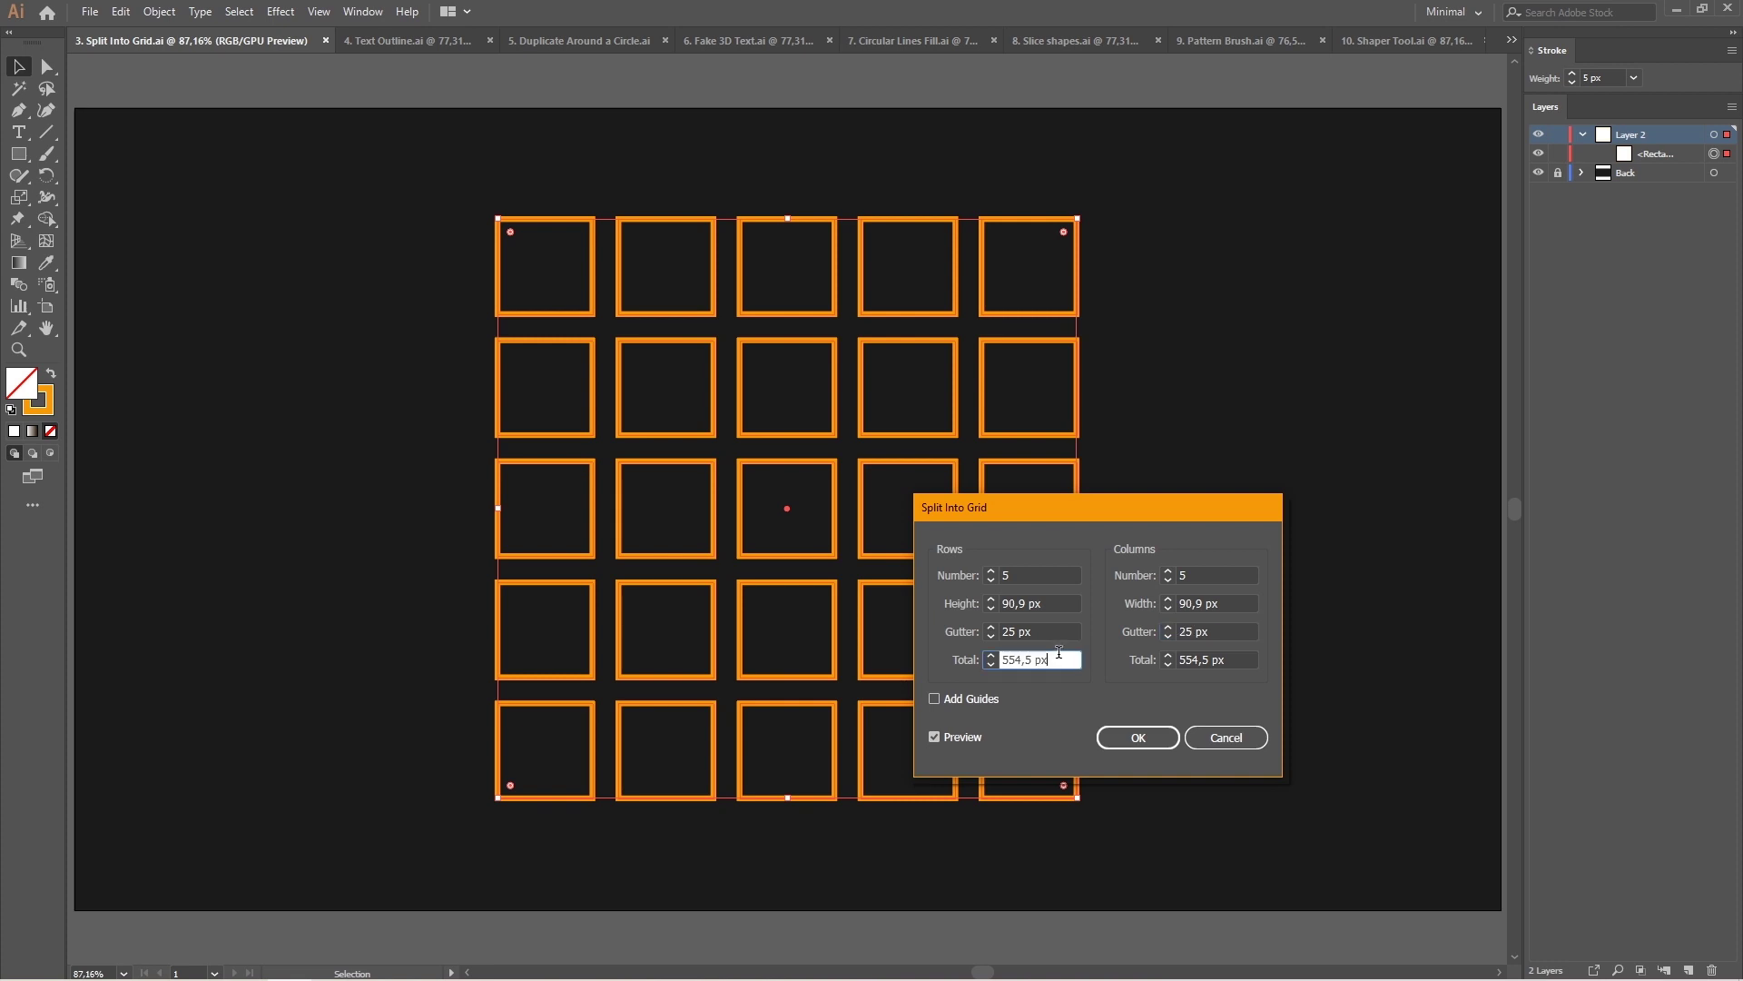
click(991, 665)
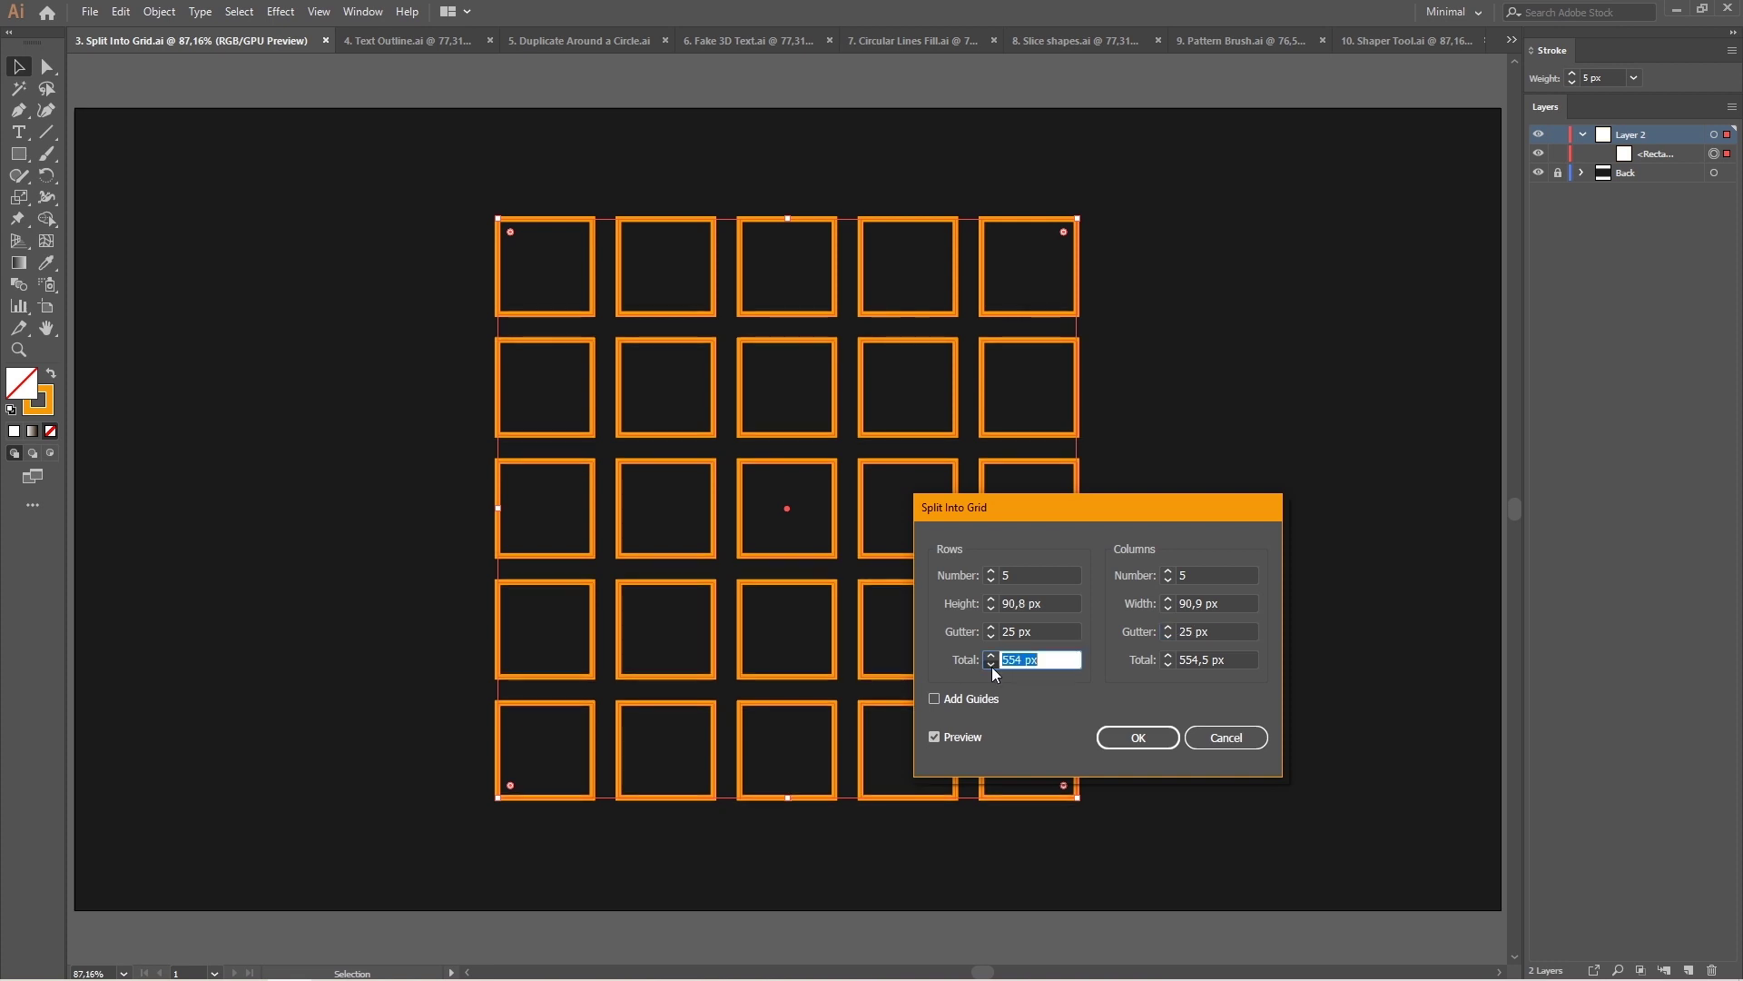
click(991, 665)
click(1168, 665)
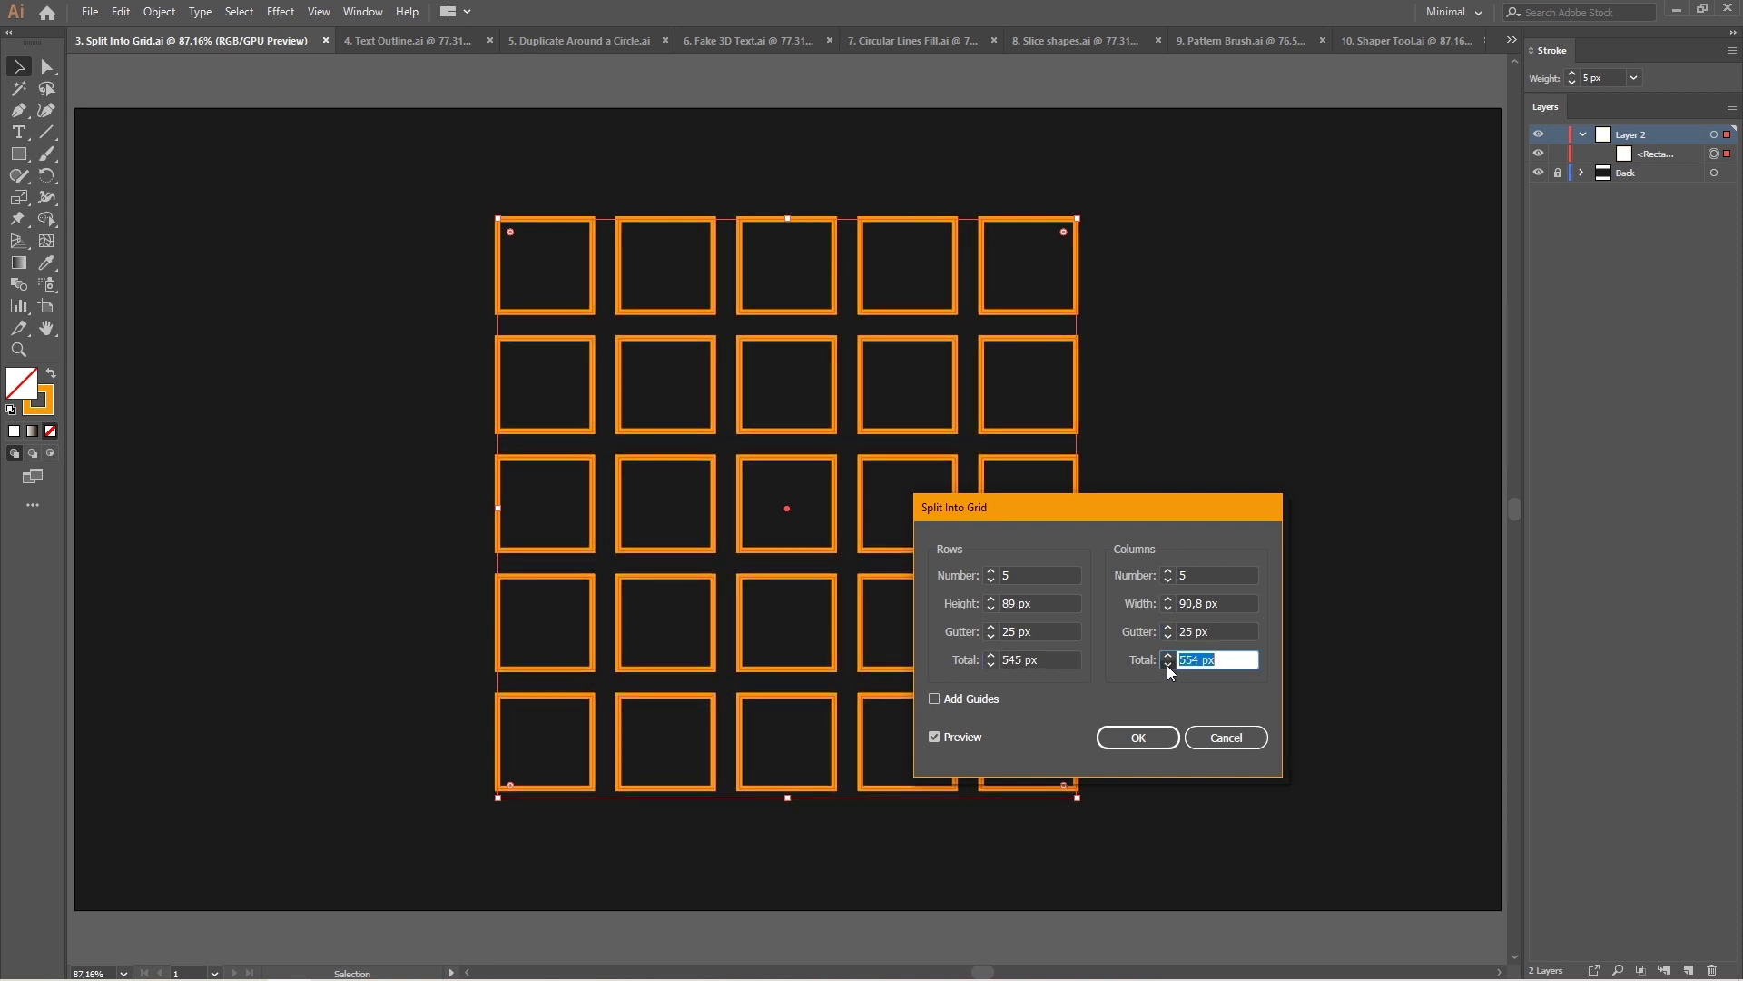
click(1167, 665)
click(1168, 664)
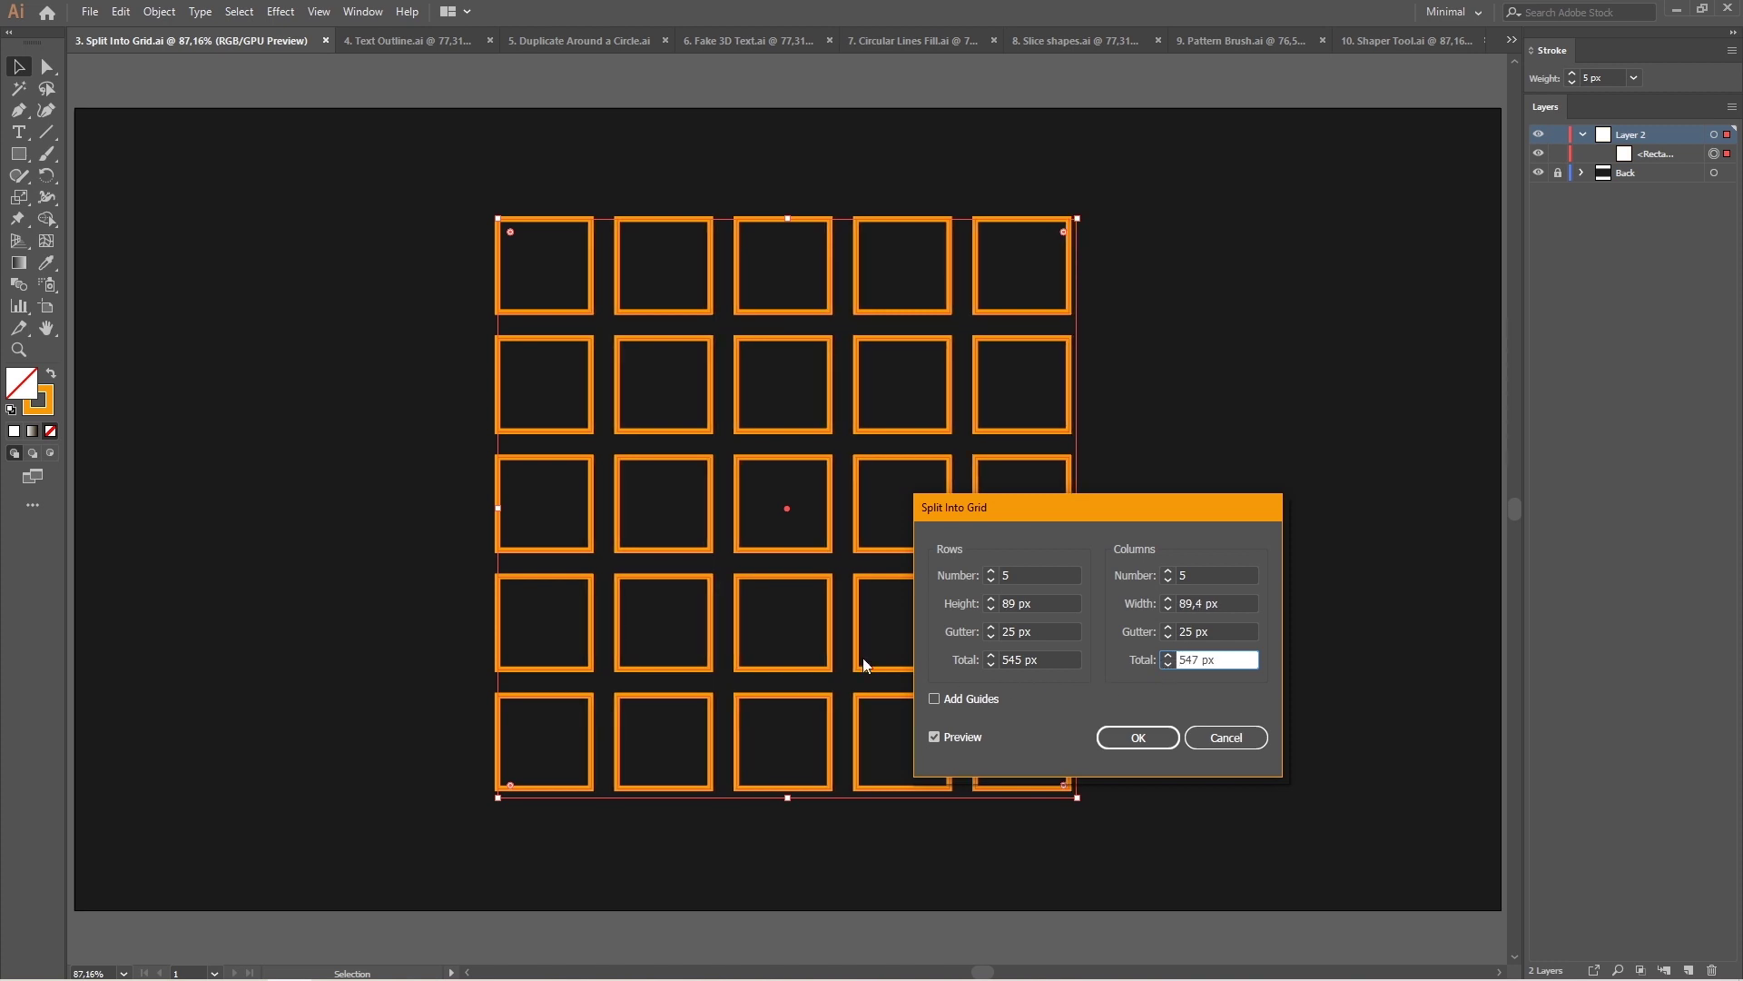
click(937, 699)
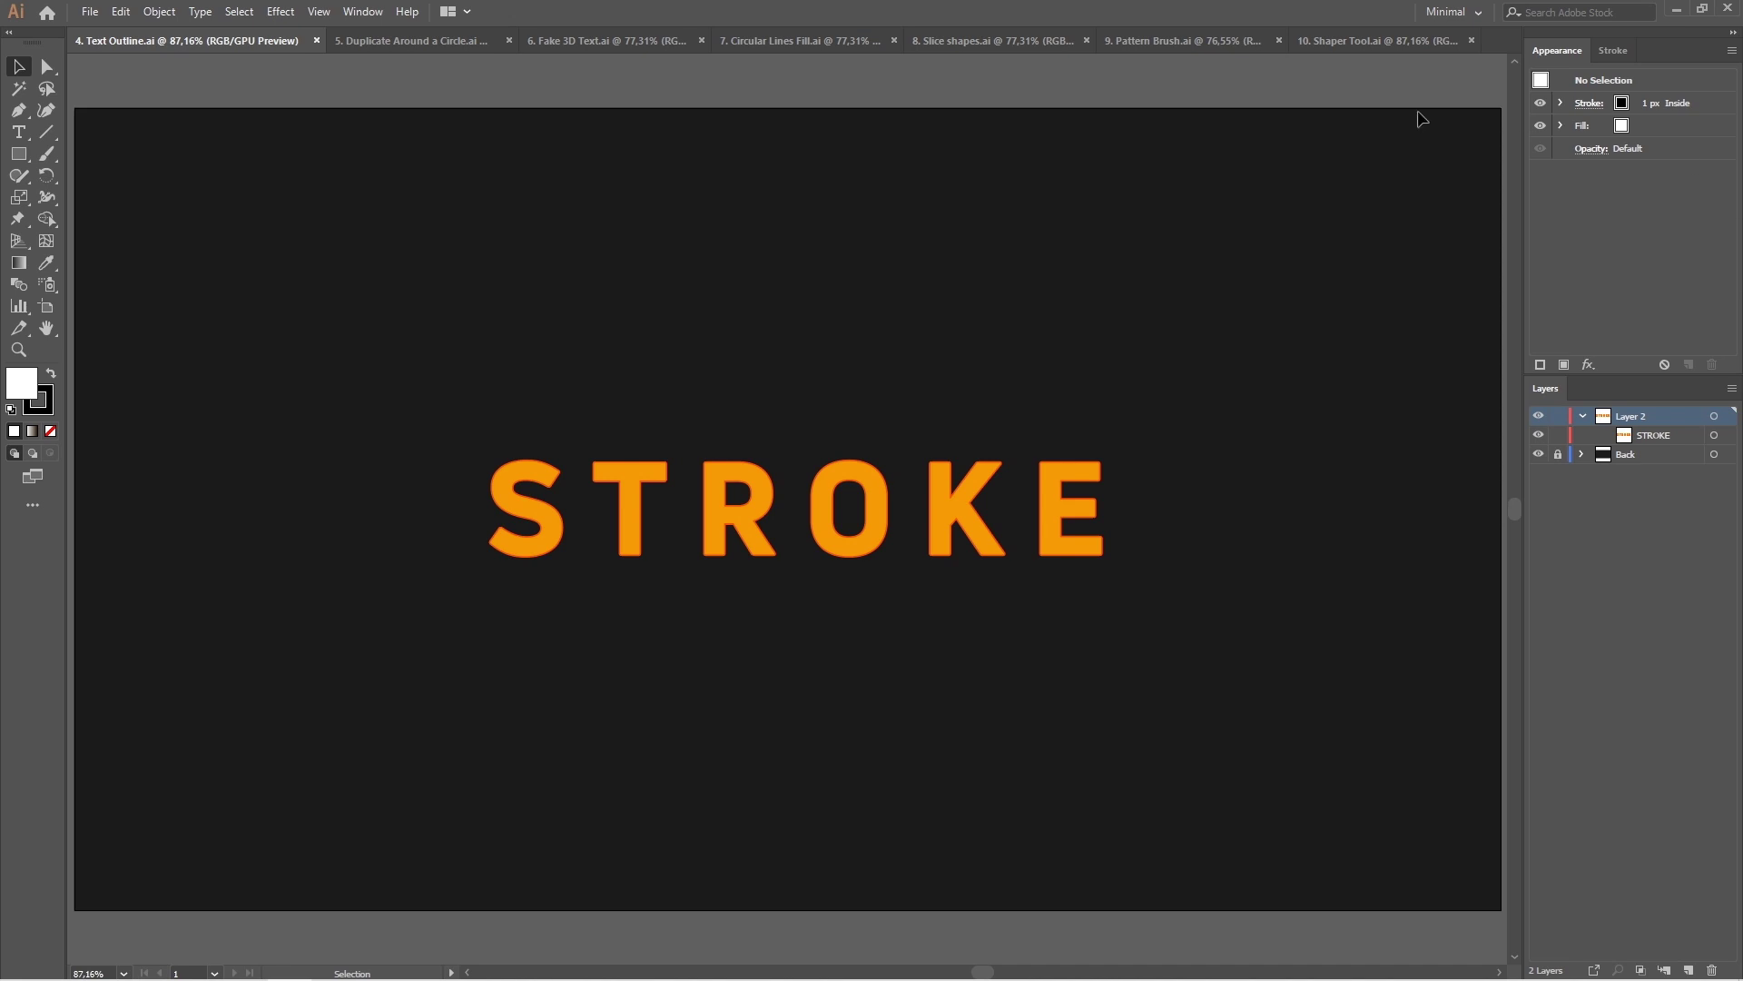
- Remove the fill and stroke from the STROKE text's characters
drag(486, 295, 1186, 668)
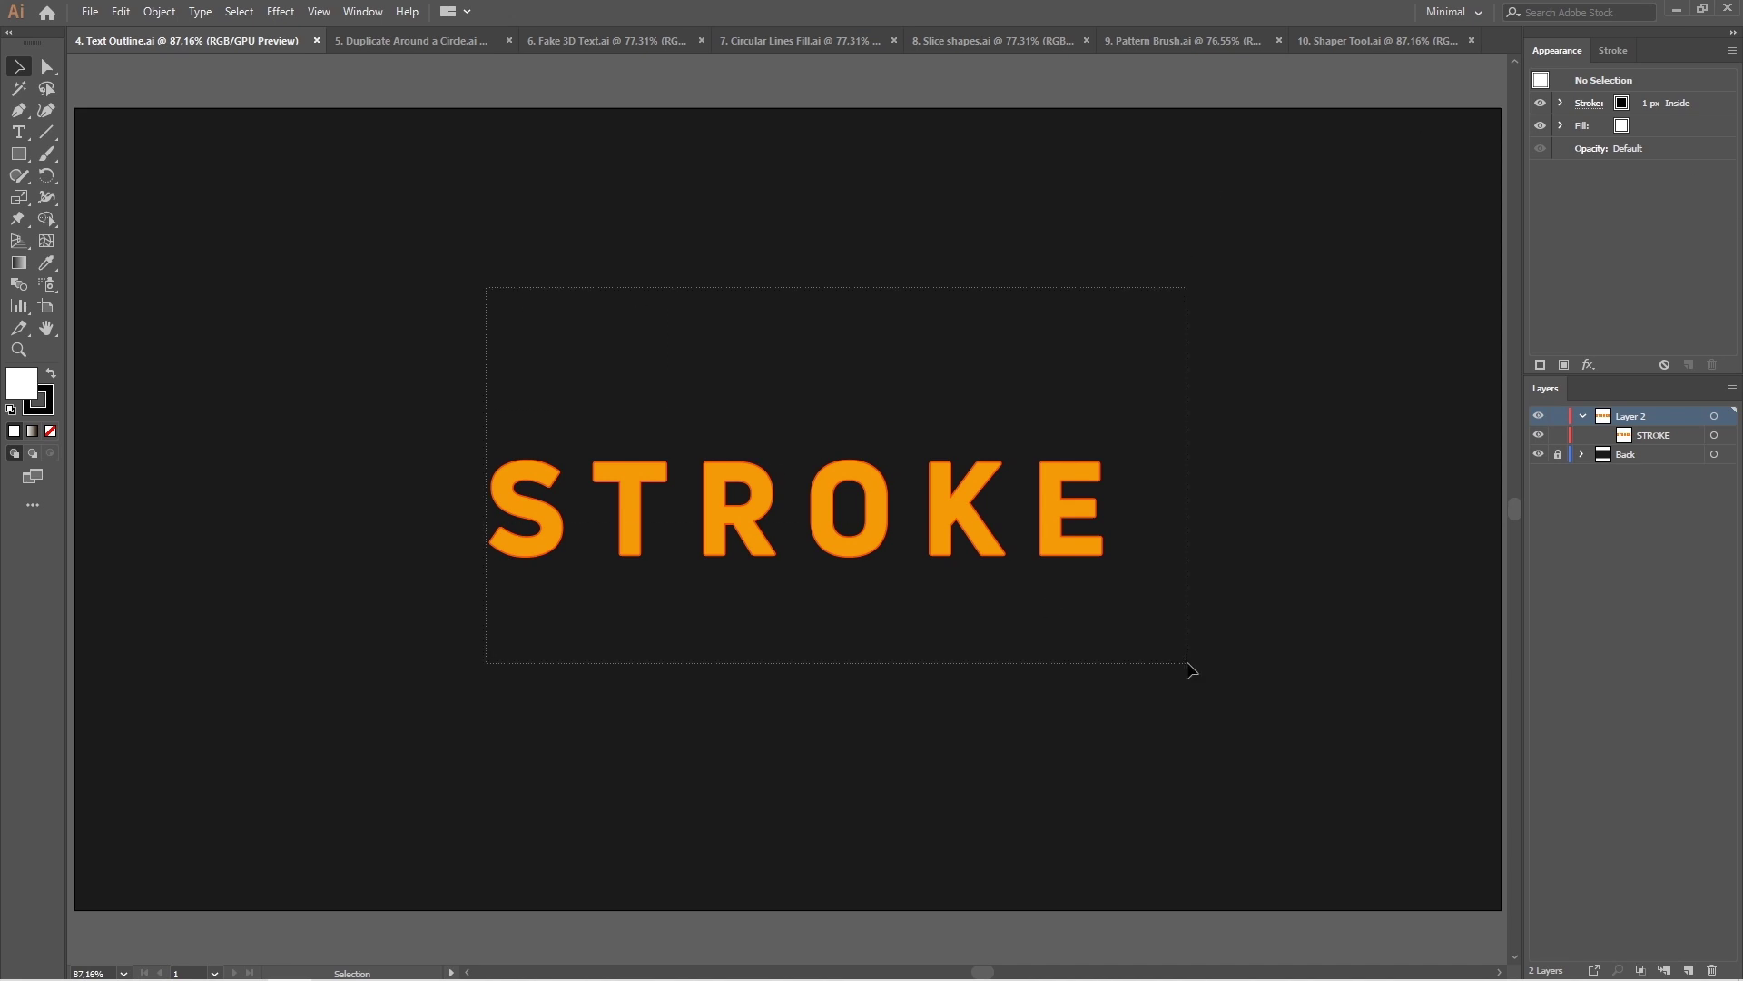
double_click(1616, 100)
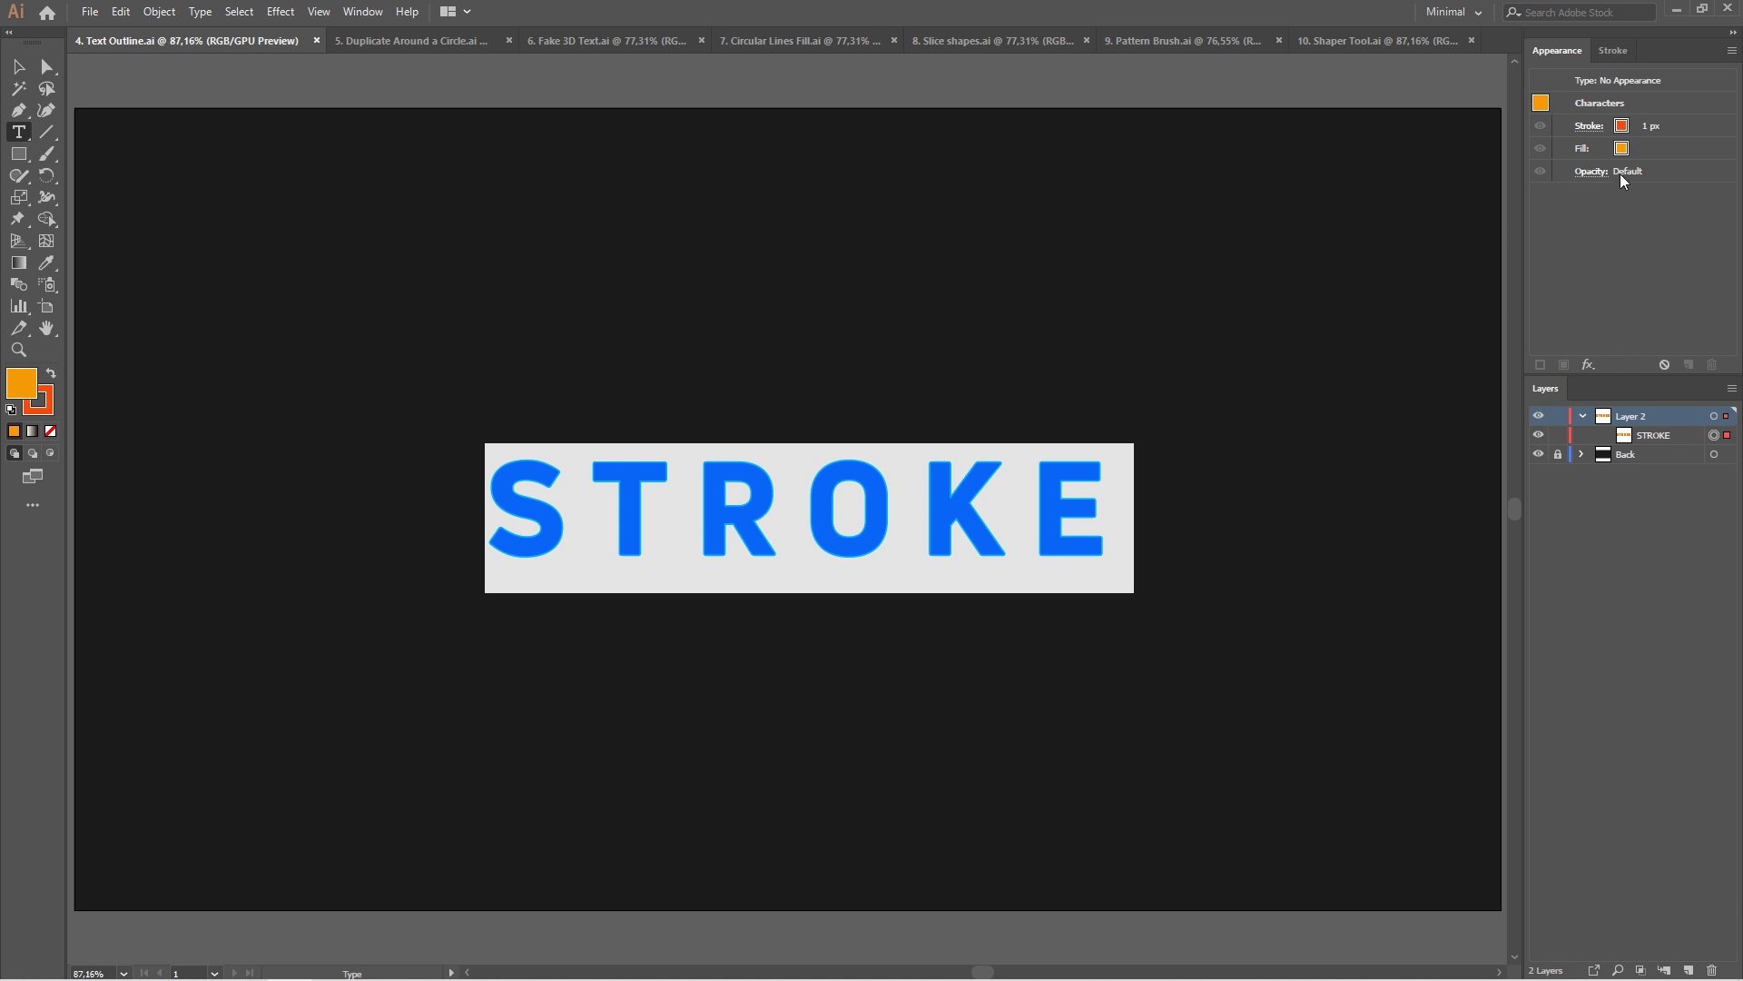
click(1623, 151)
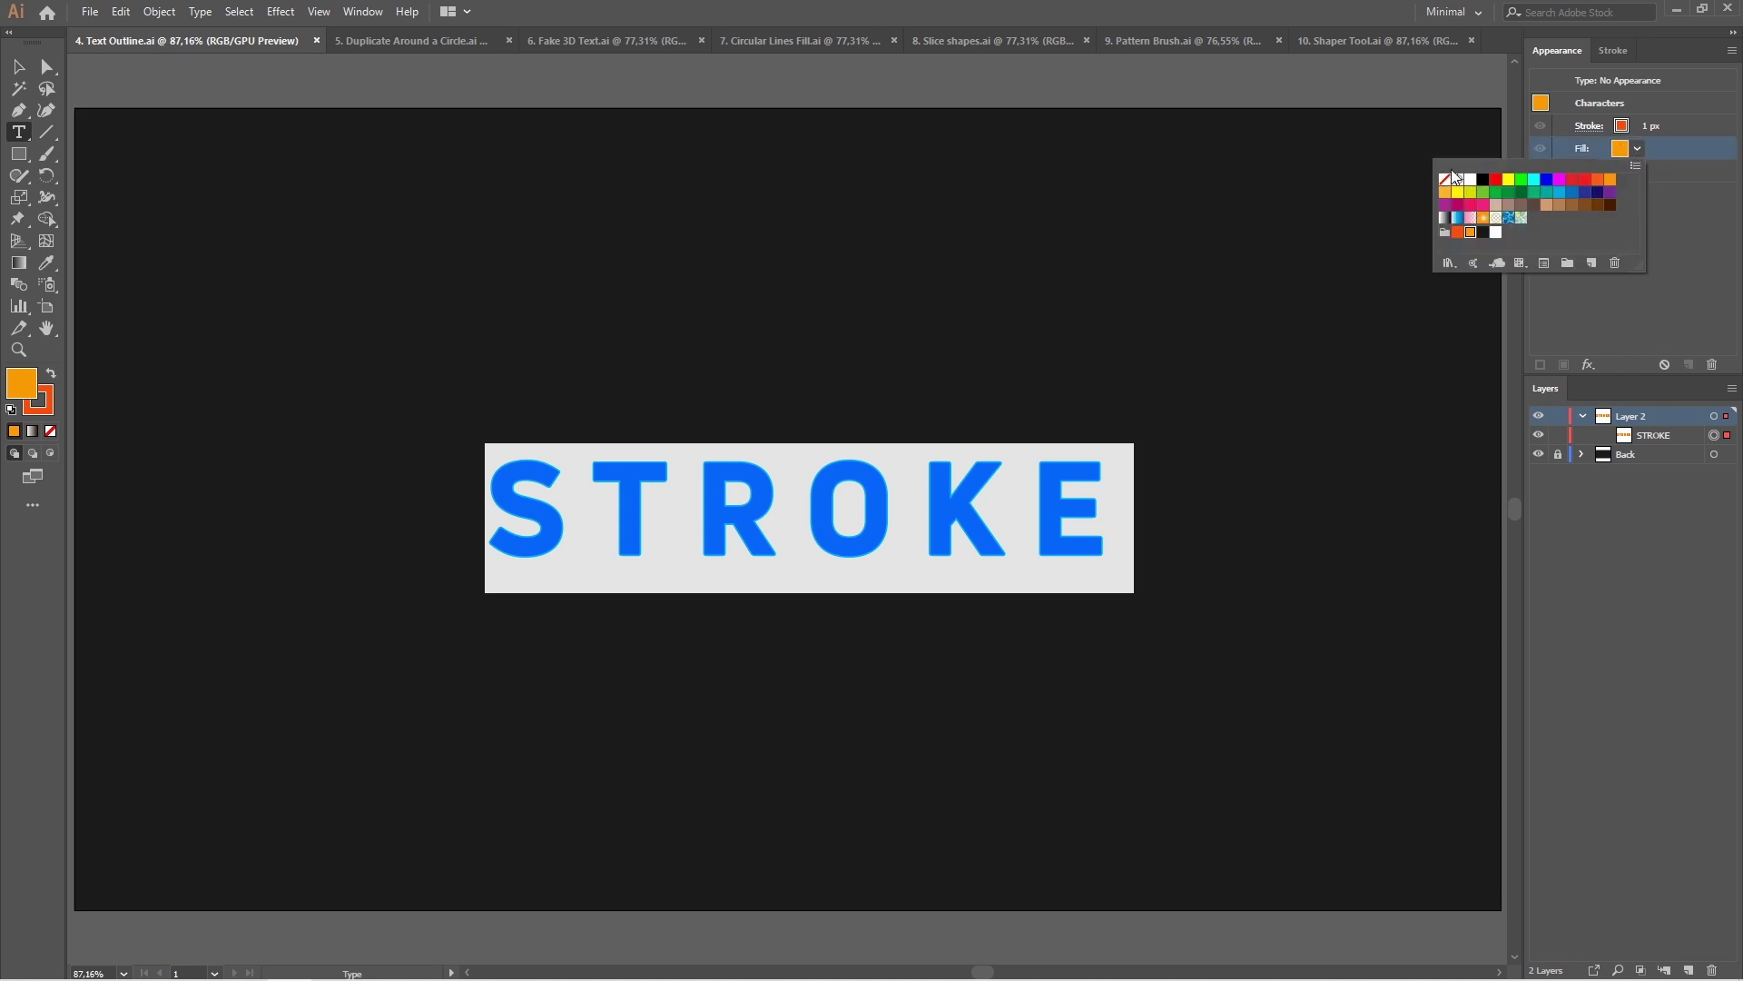
click(1444, 181)
click(1589, 127)
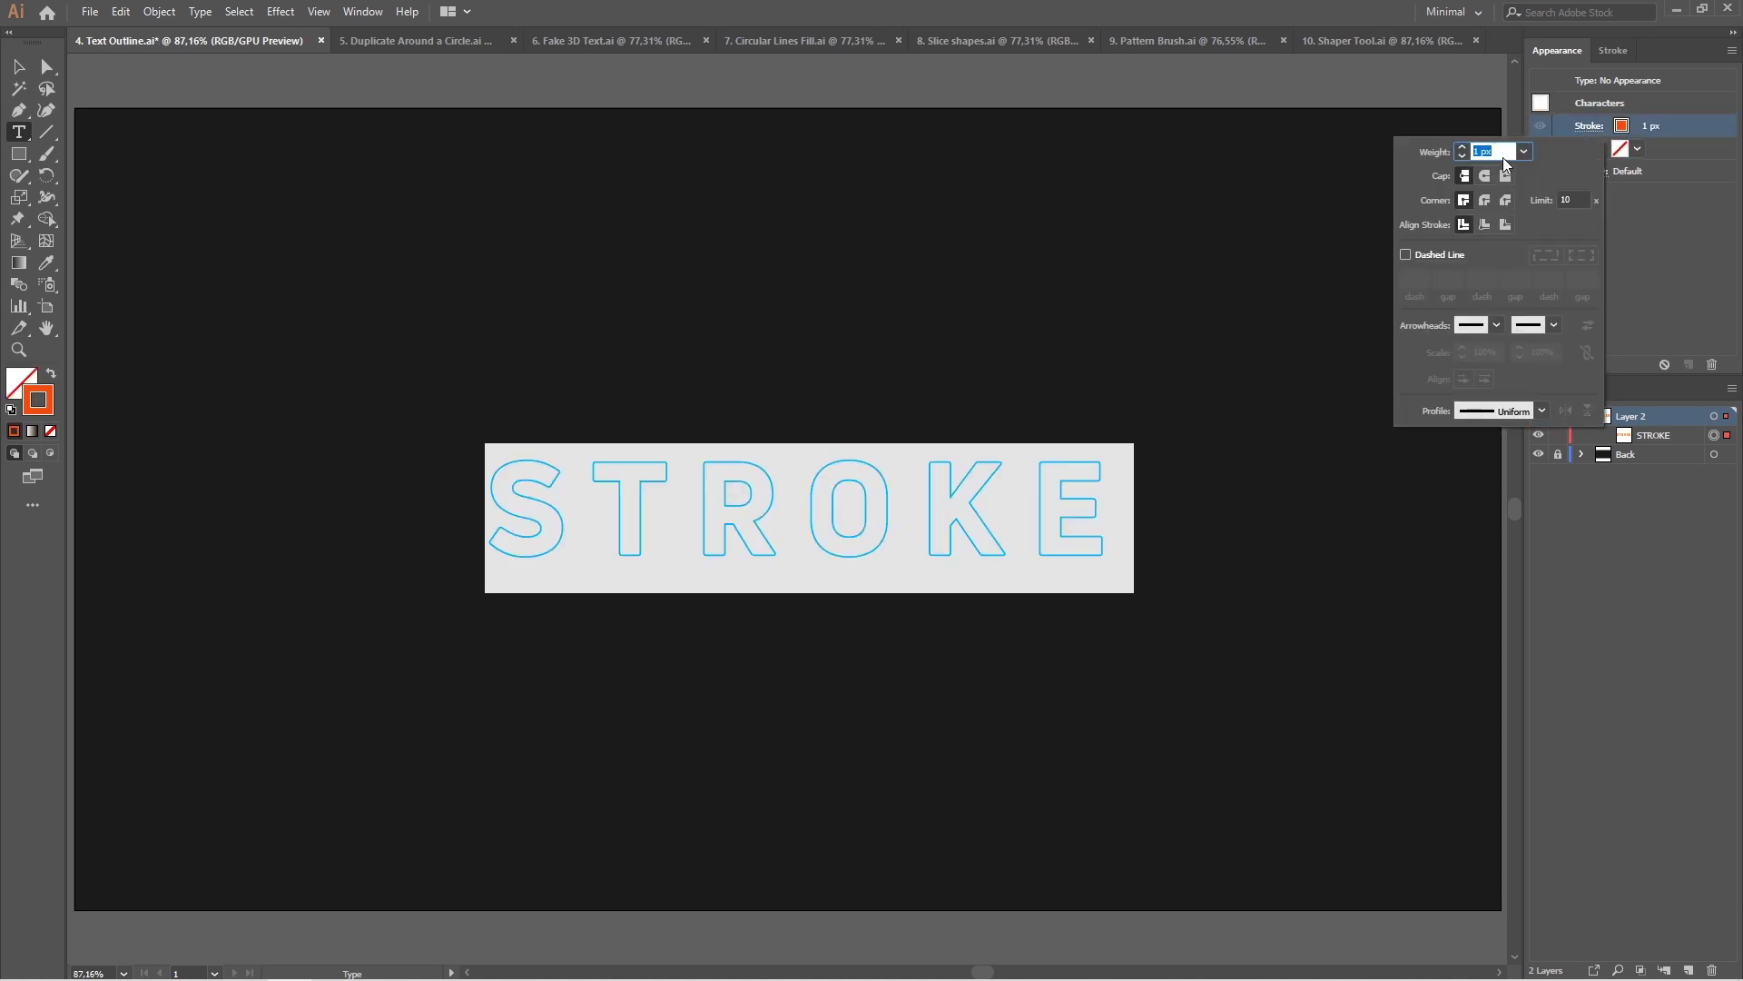
text(0)
click(1623, 254)
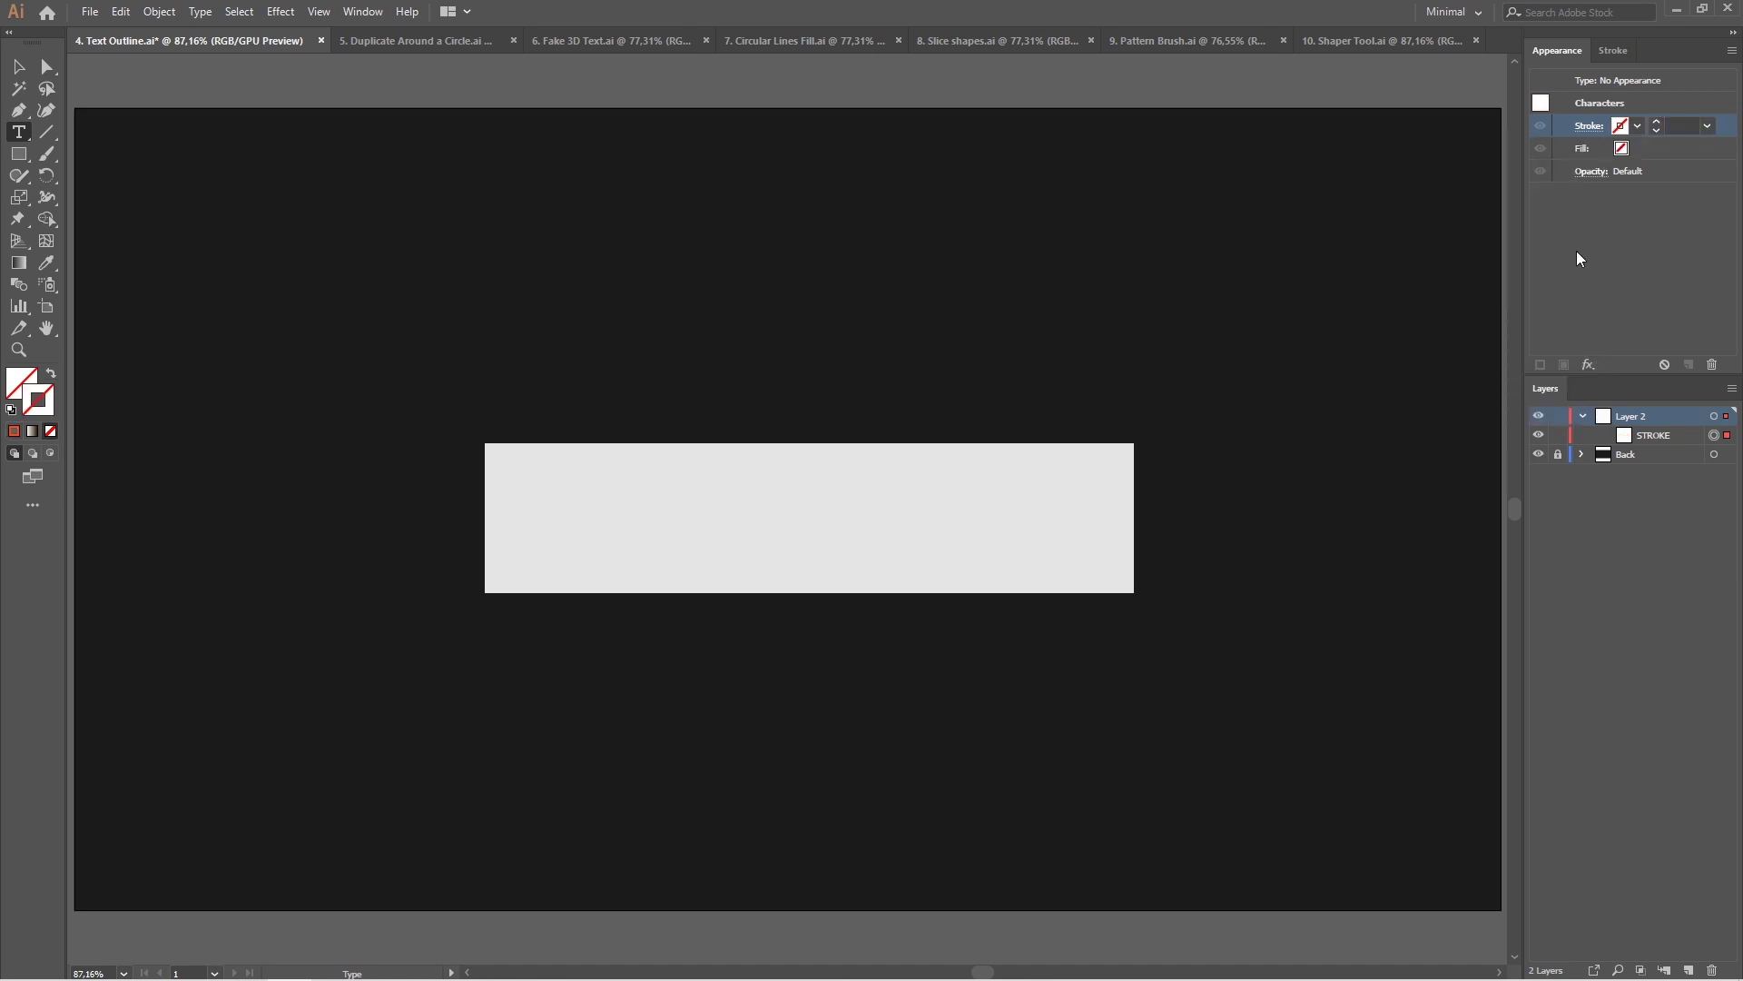
click(1605, 78)
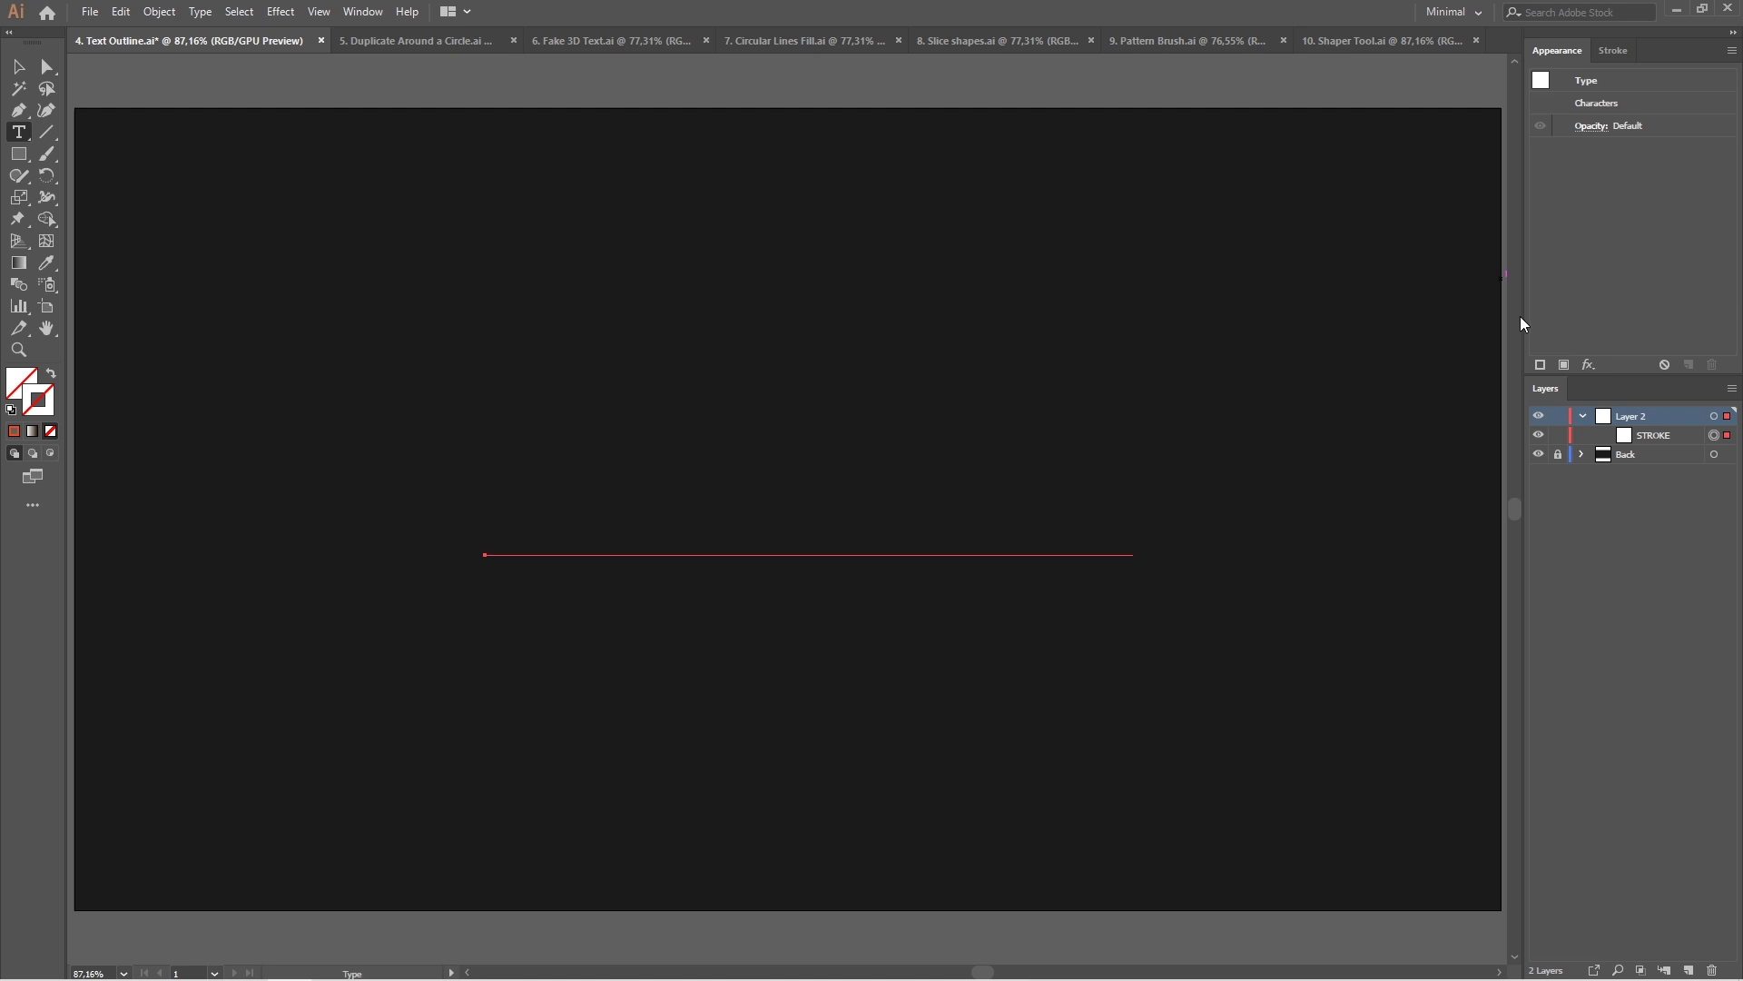
- Add an orange stroke to the text object, duplicate it, and select the top stroke
click(1540, 364)
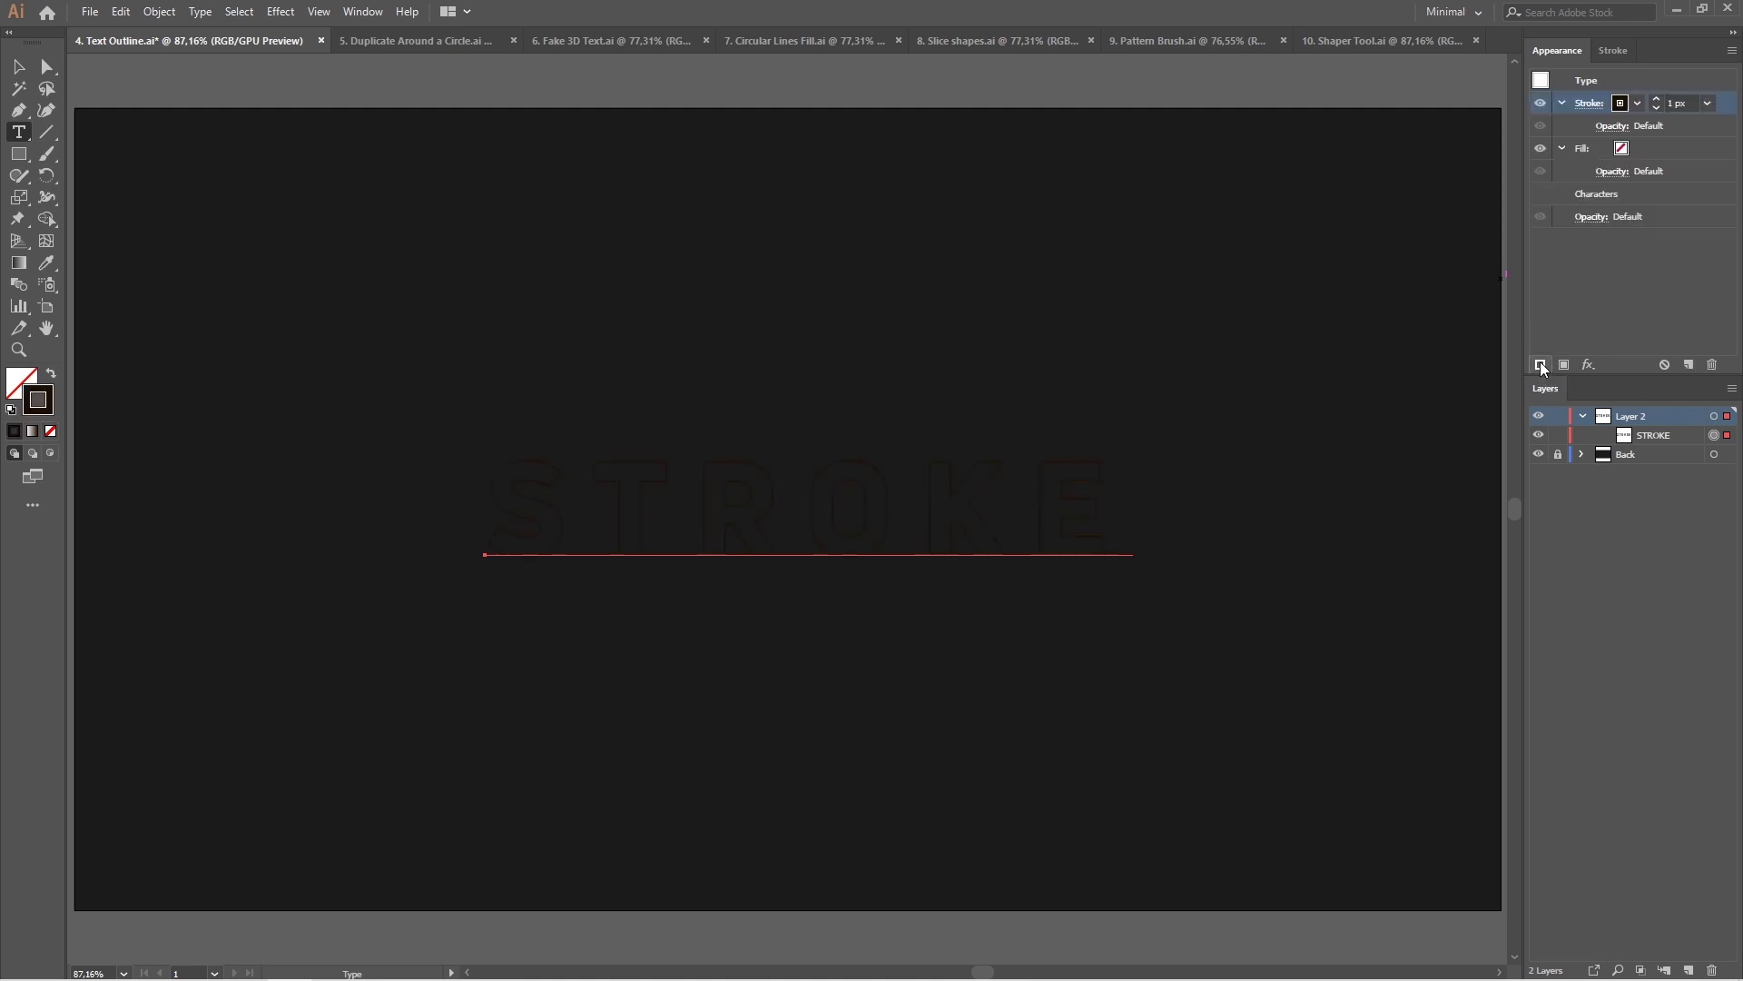
click(1638, 103)
click(1469, 186)
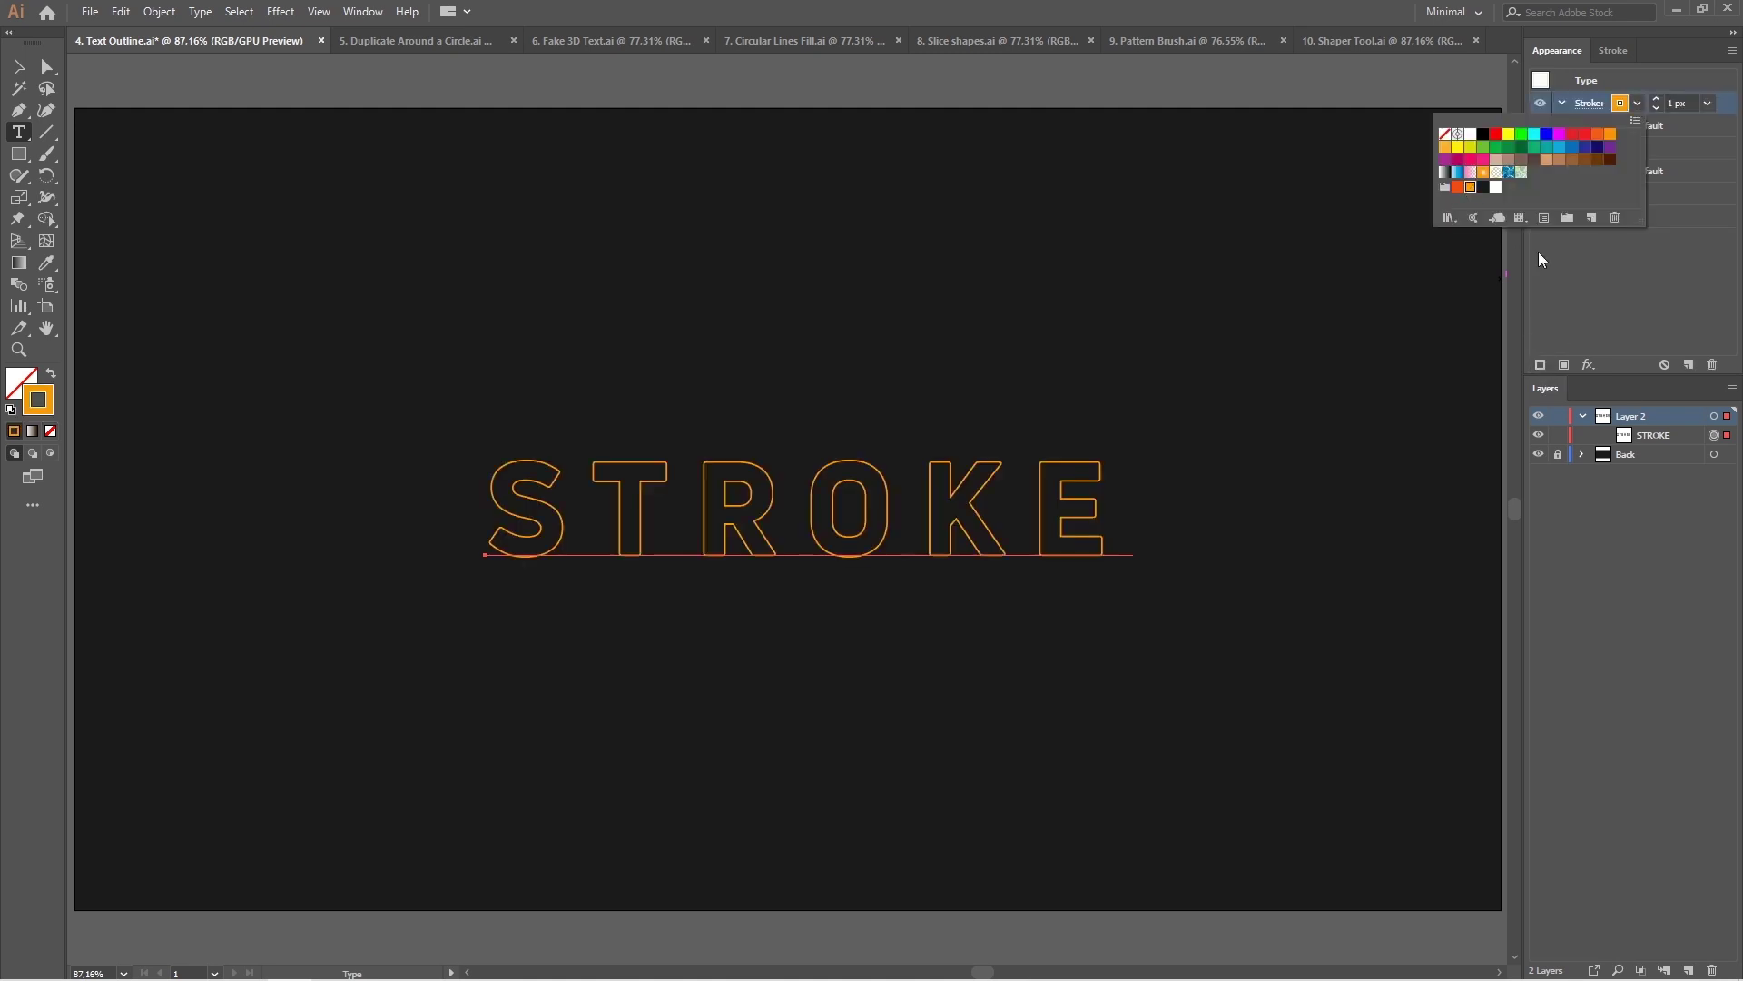
click(1605, 286)
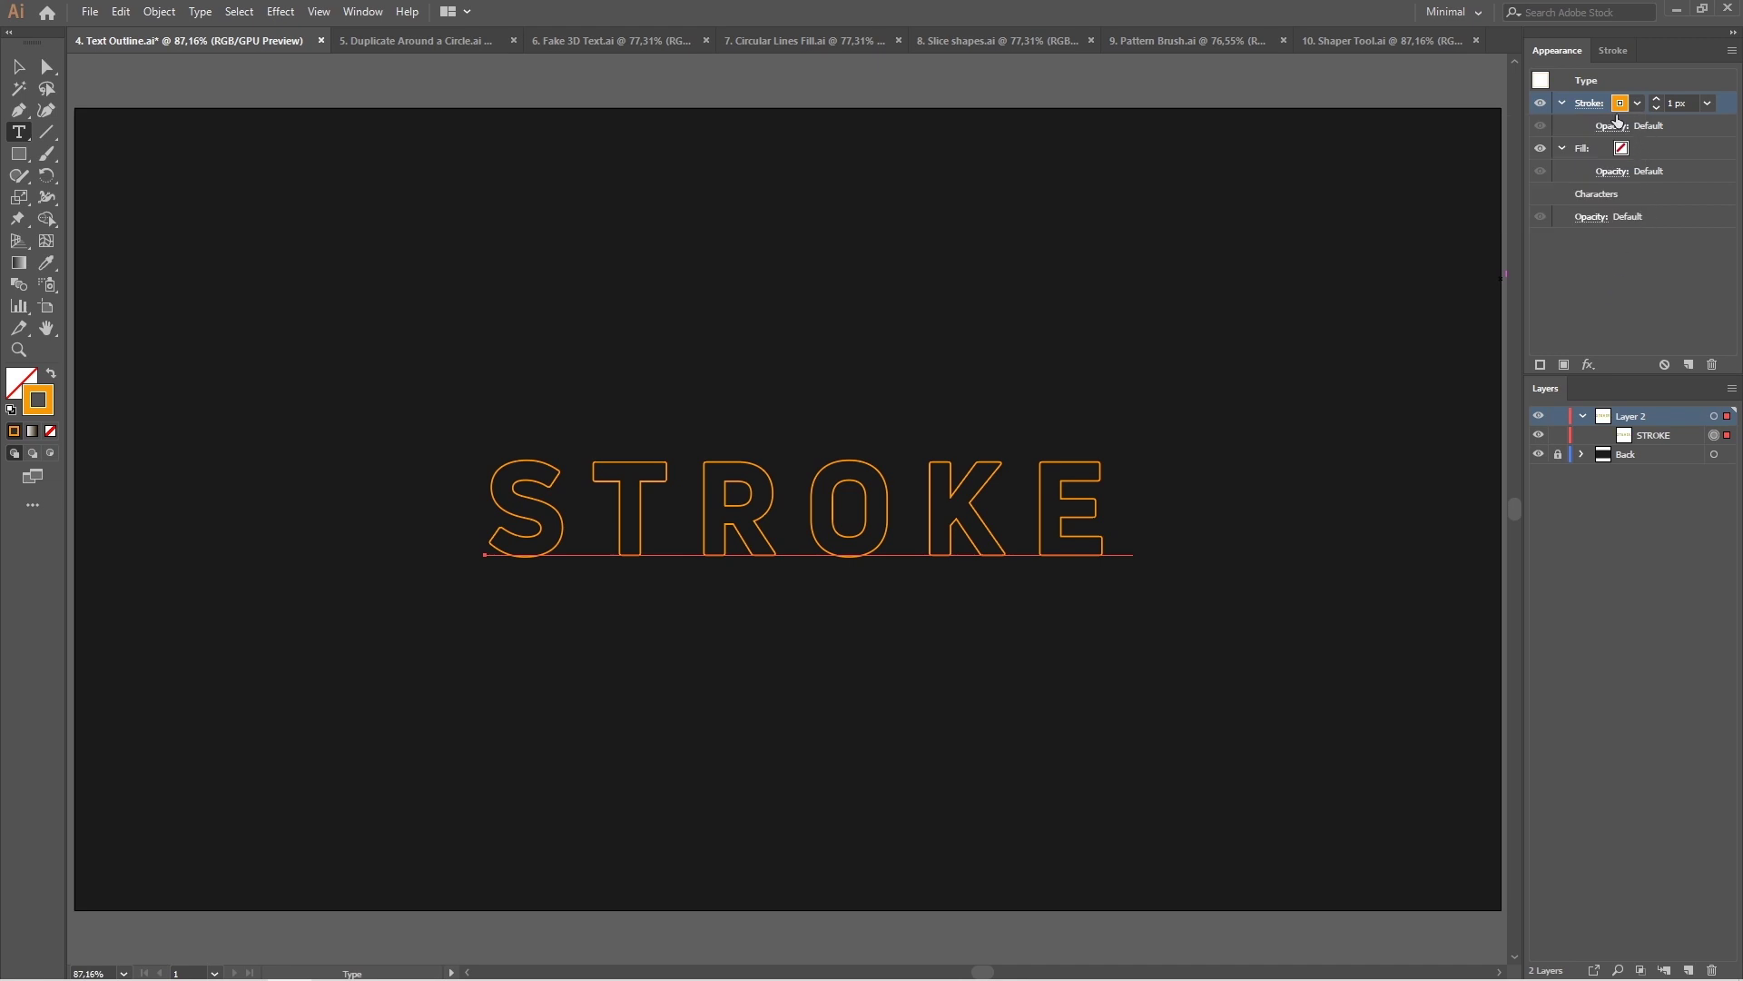
drag(1617, 109, 1618, 88)
click(1690, 106)
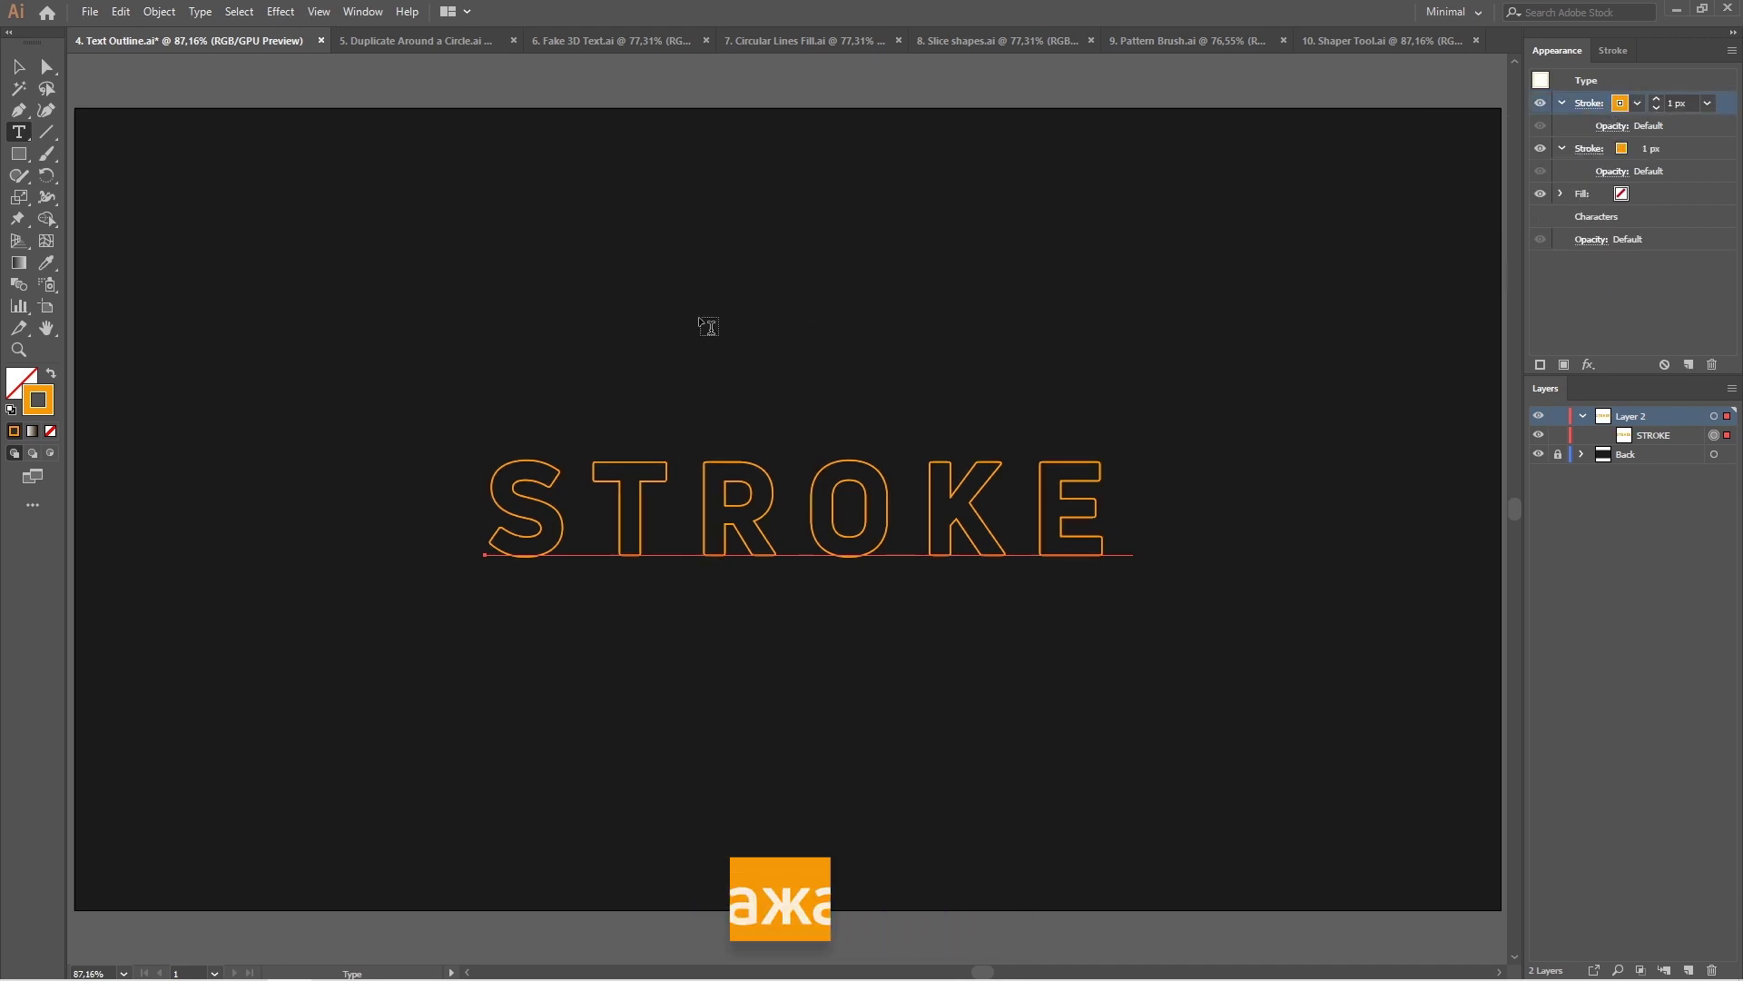
- Apply a 5 px Offset Path effect to the top stroke
click(281, 11)
mouse_move(340, 172)
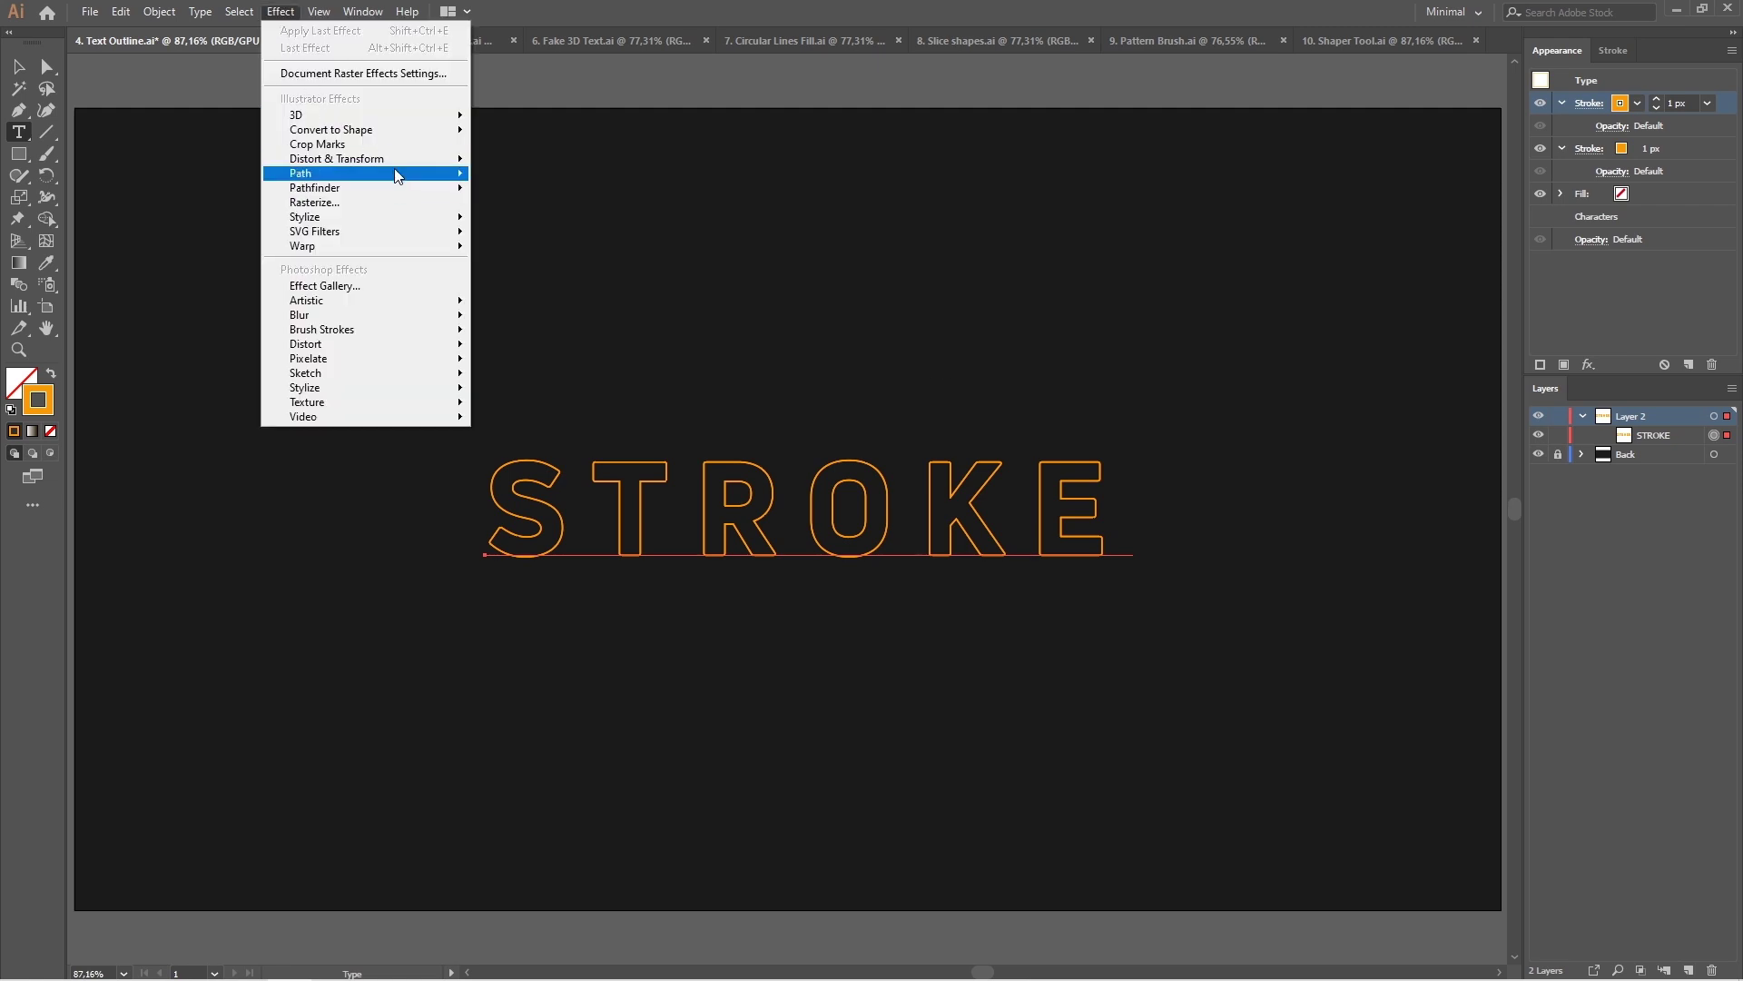
click(550, 177)
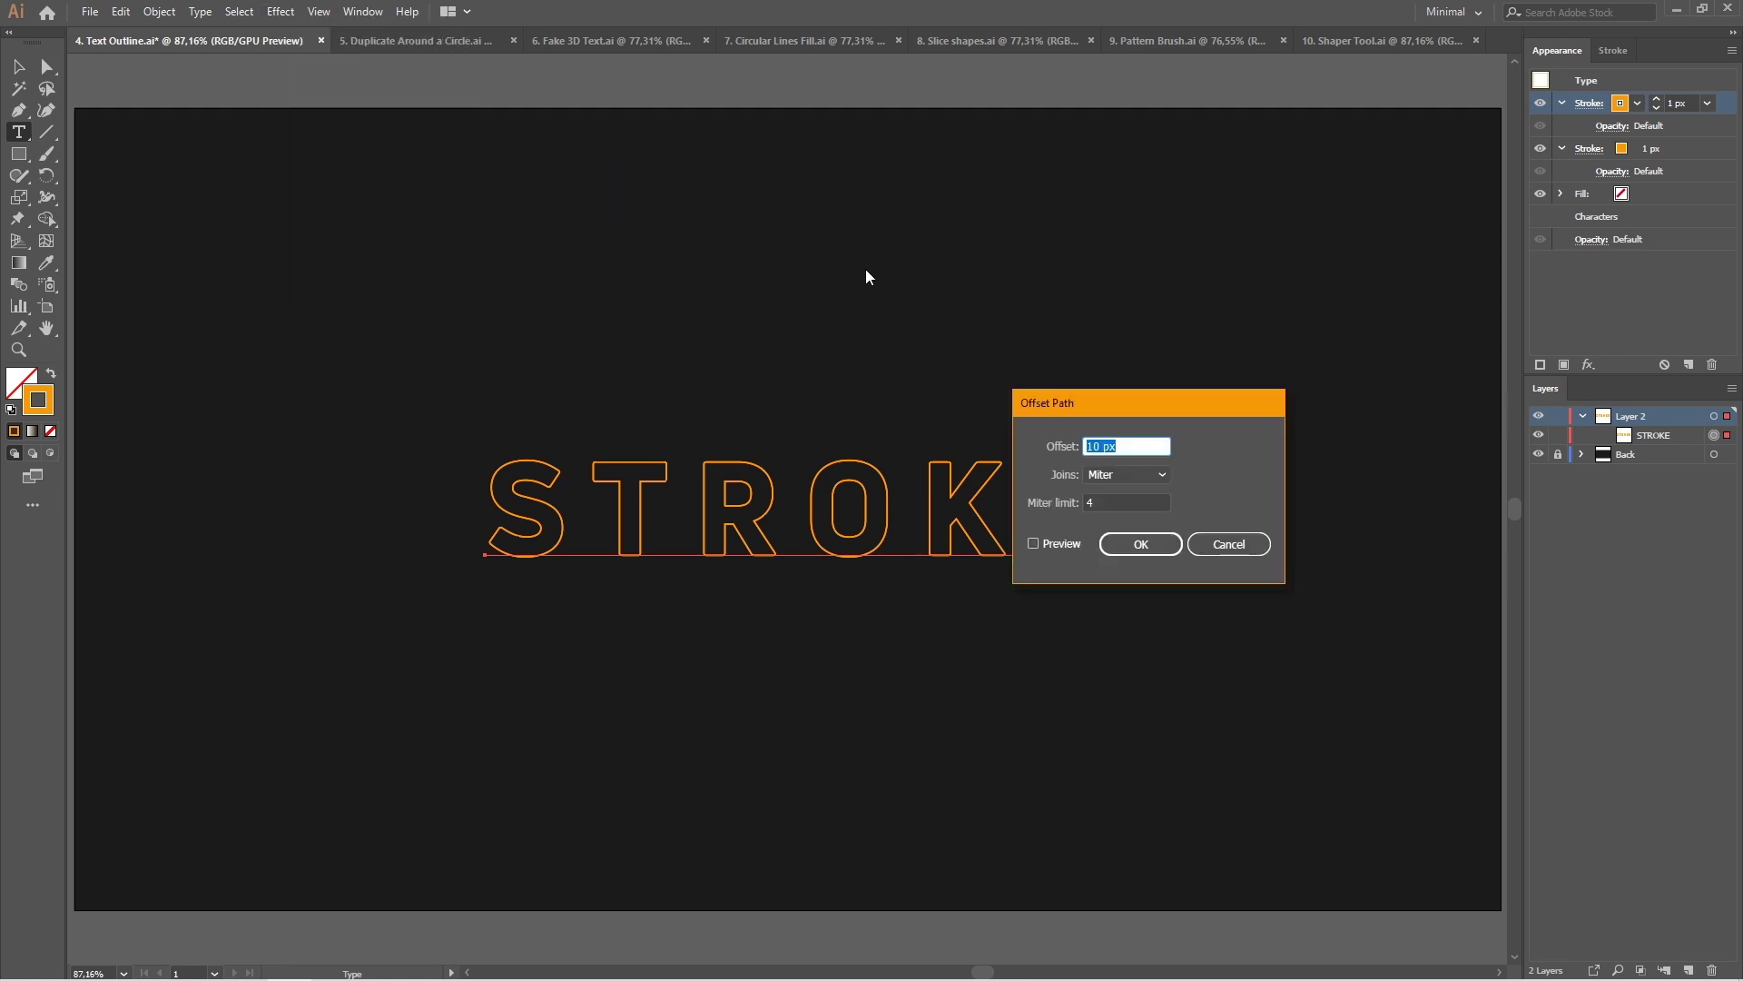
click(1033, 544)
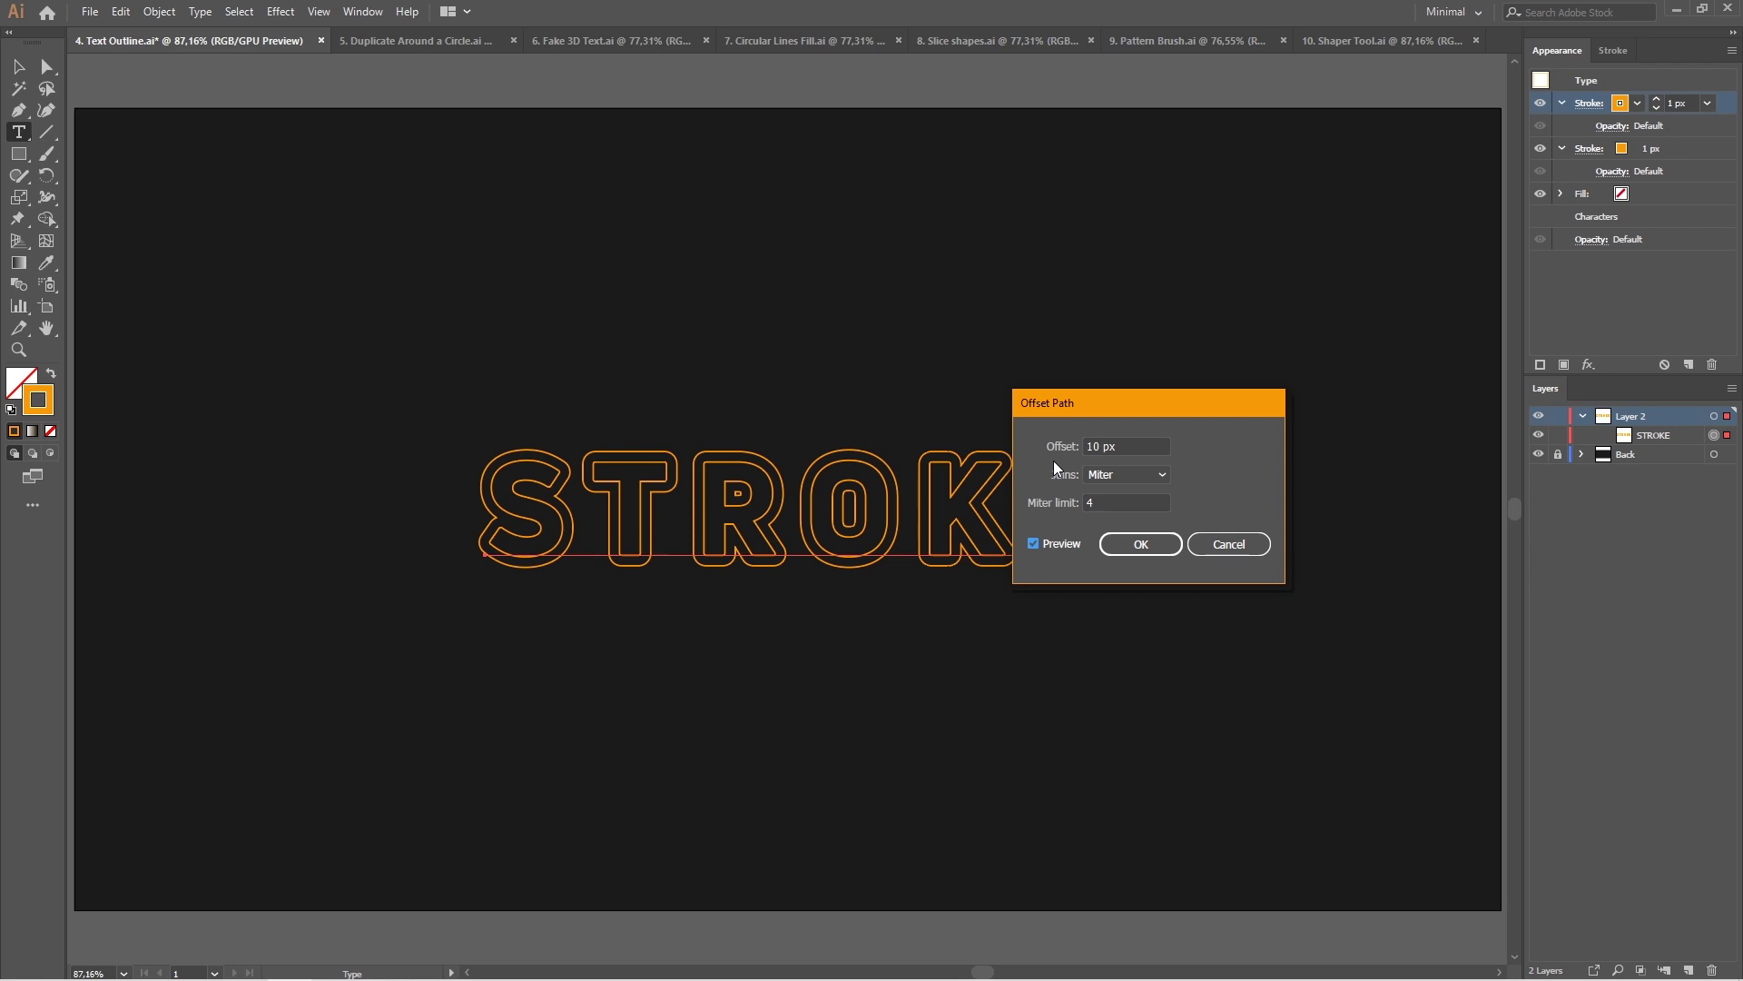
double_click(1139, 442)
text(5)
key(Tab)
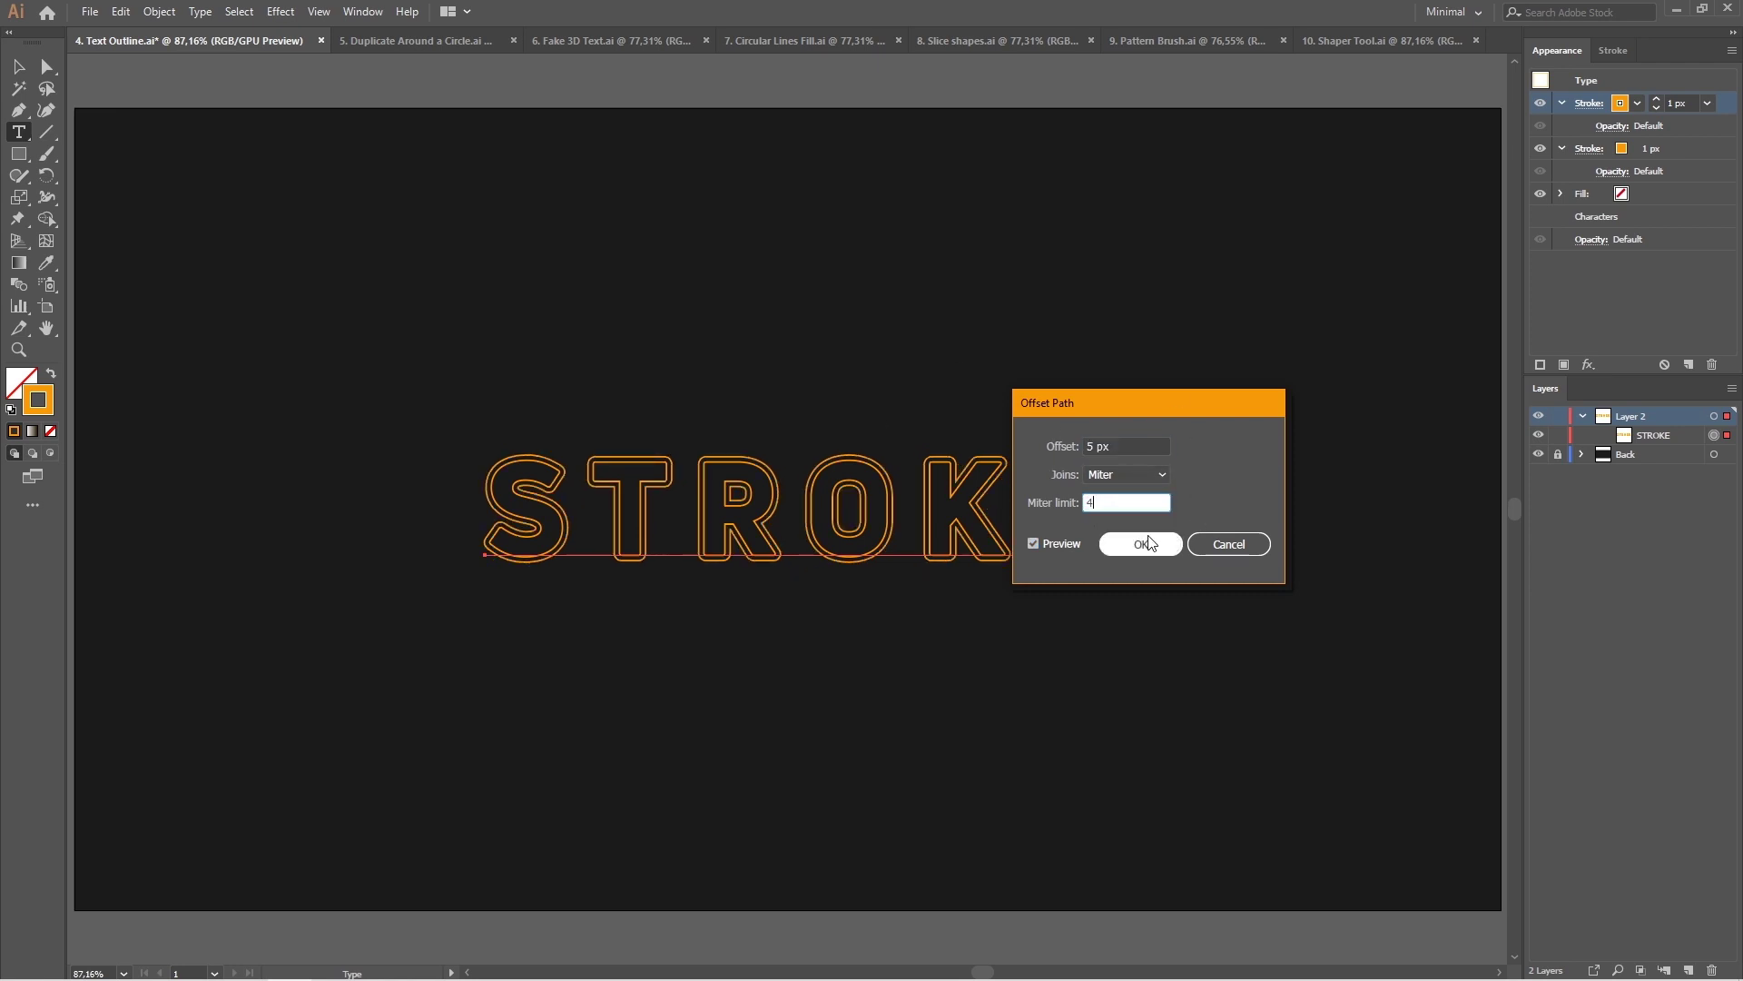
click(1140, 544)
- Duplicate the offset stroke twice with larger offsets, then select the STROKE word for retyping
drag(1676, 101, 1686, 90)
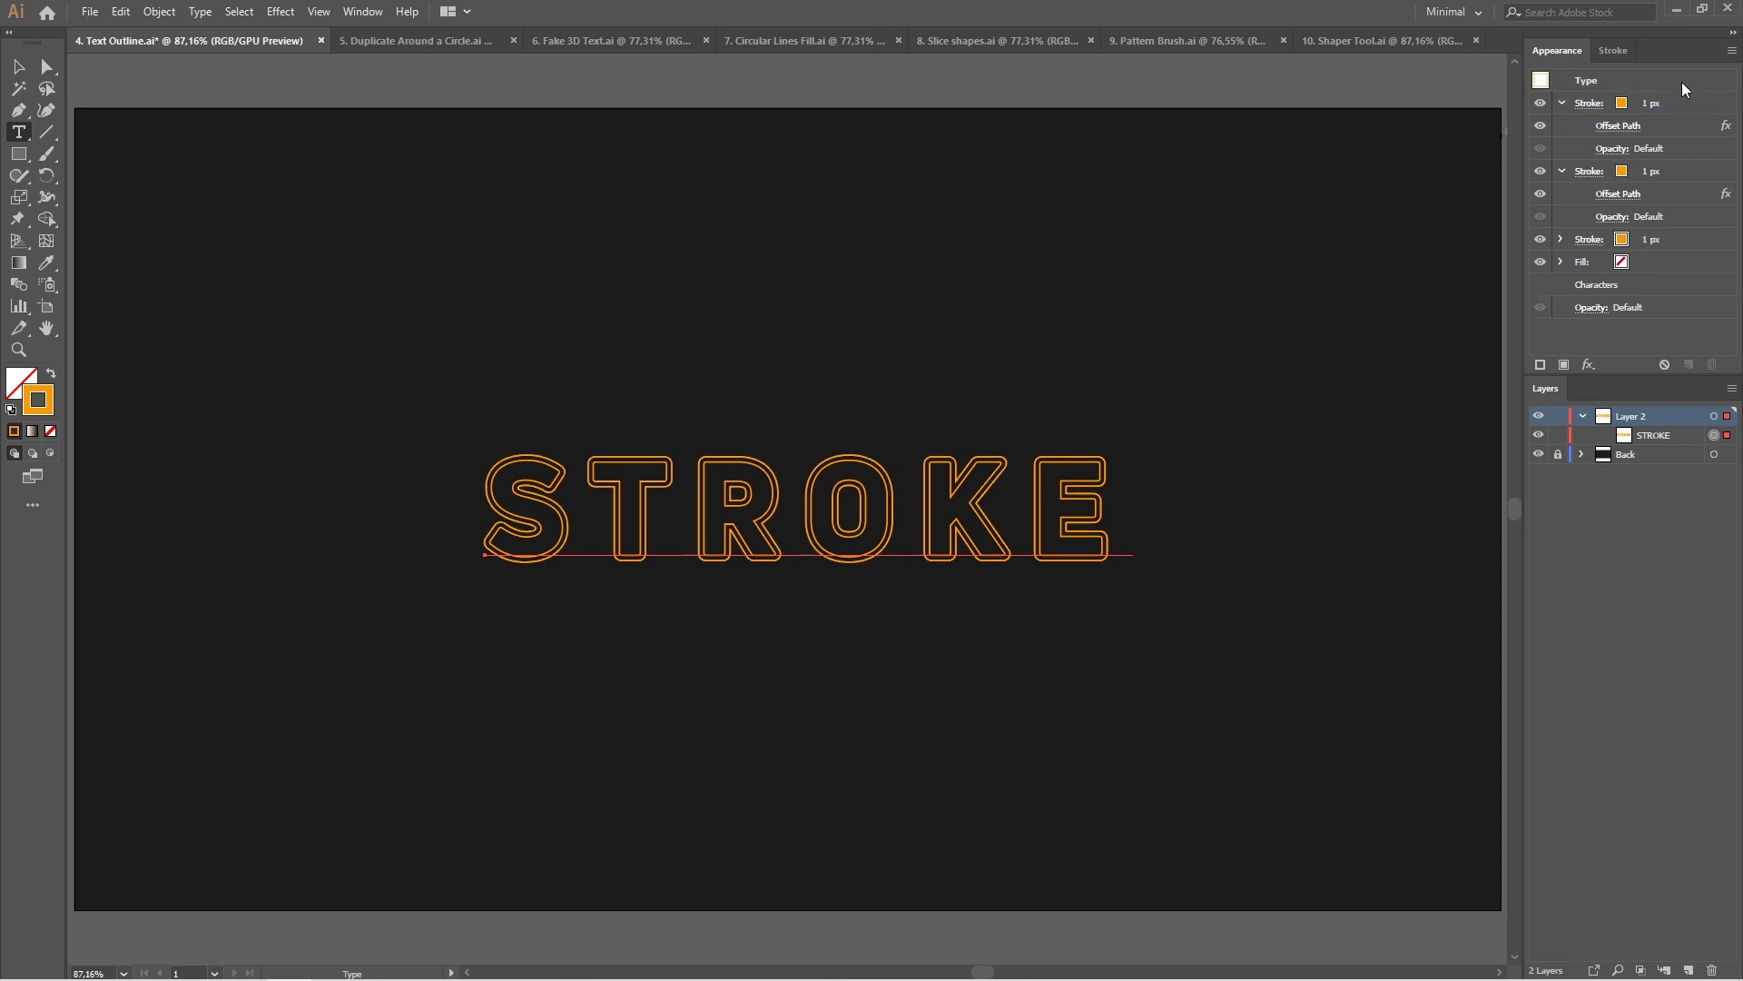
click(1618, 126)
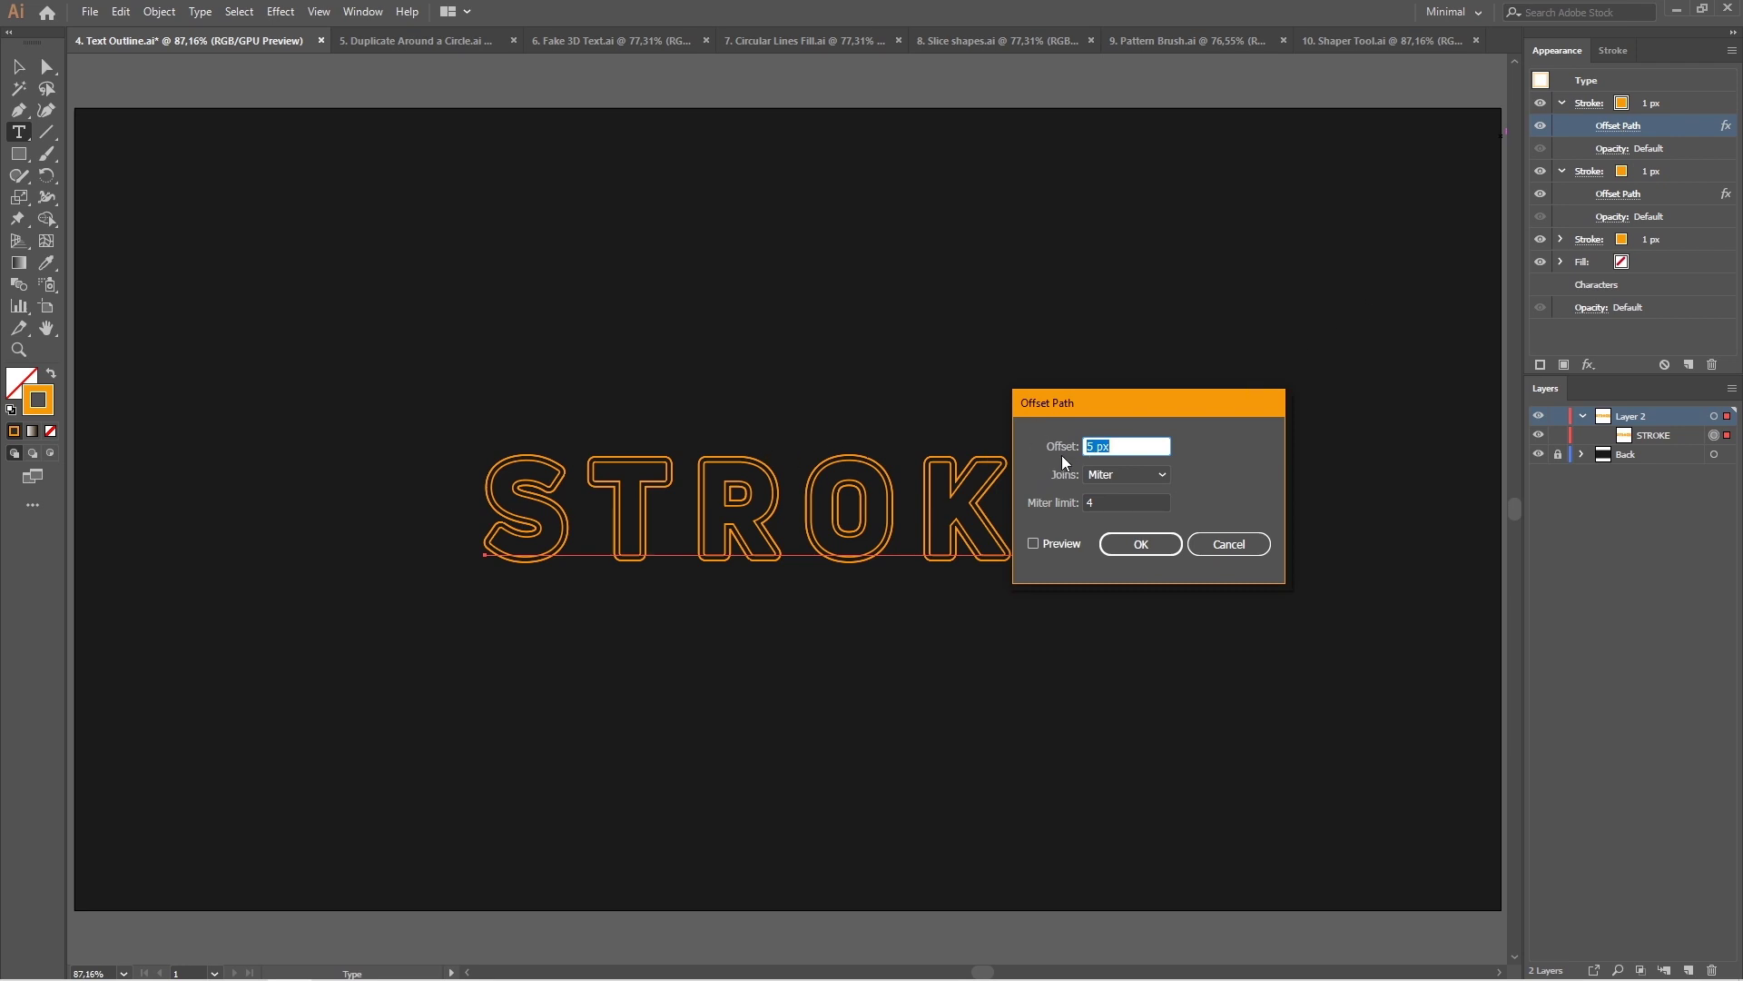
click(1128, 446)
click(1141, 544)
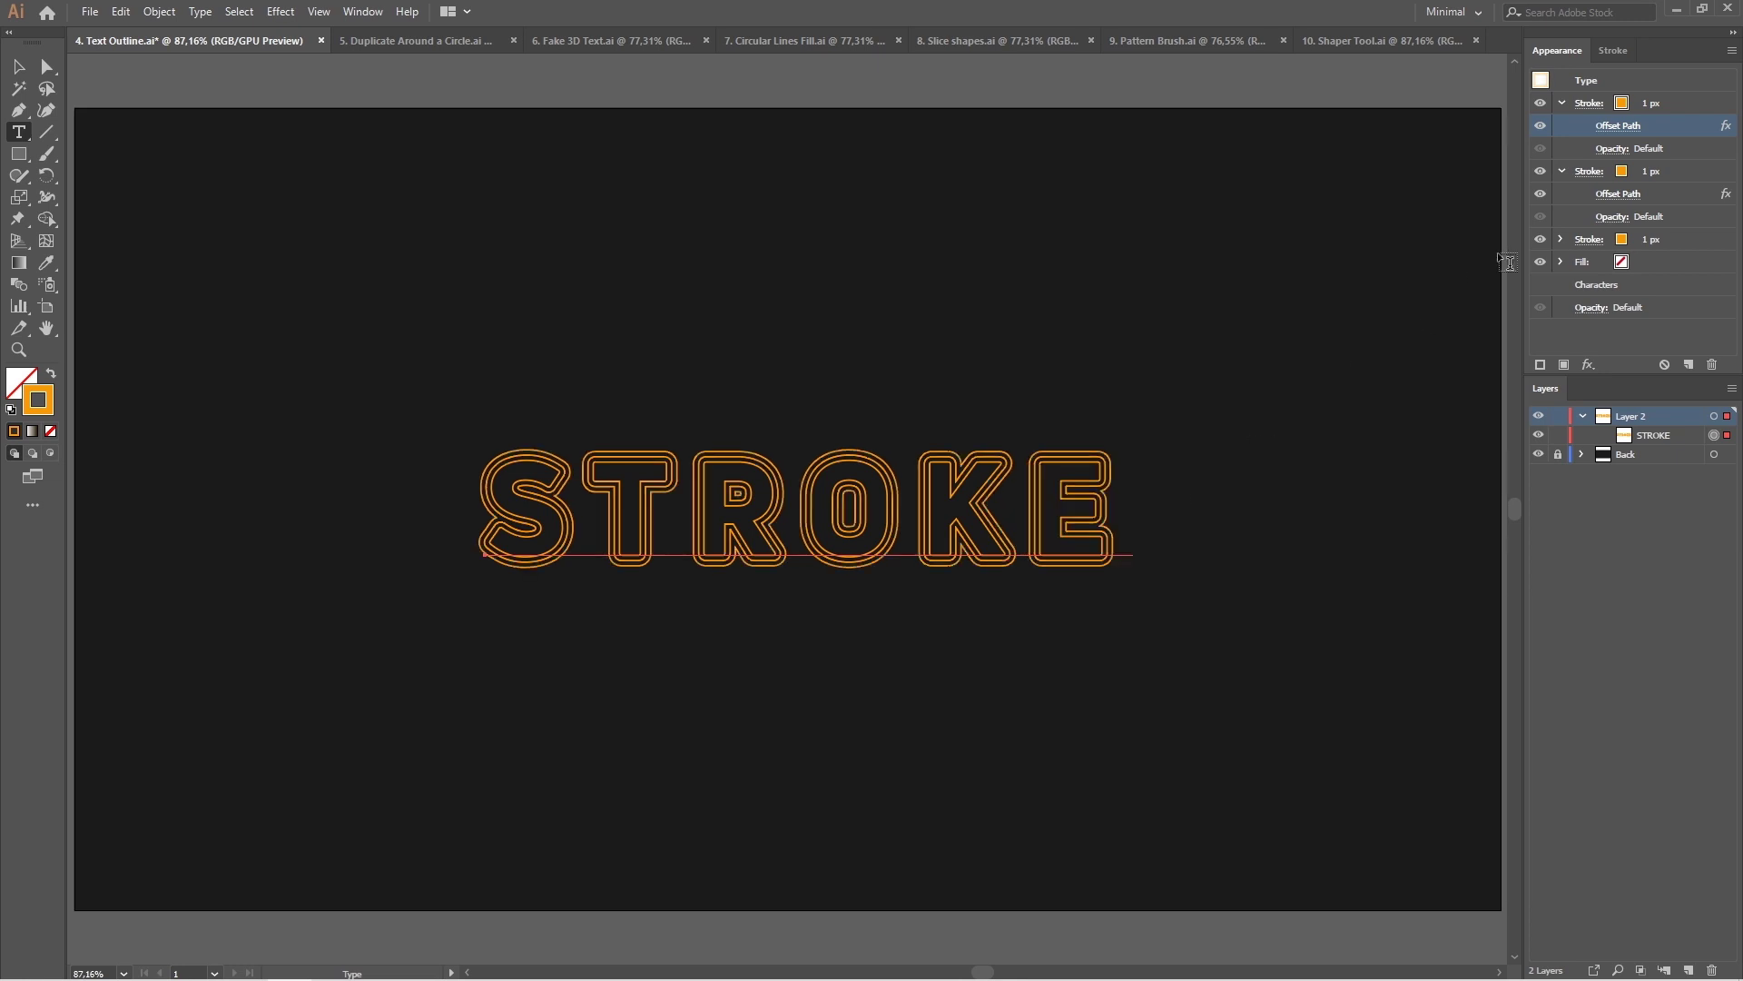
click(1658, 106)
key(ctrl+/)
click(1620, 124)
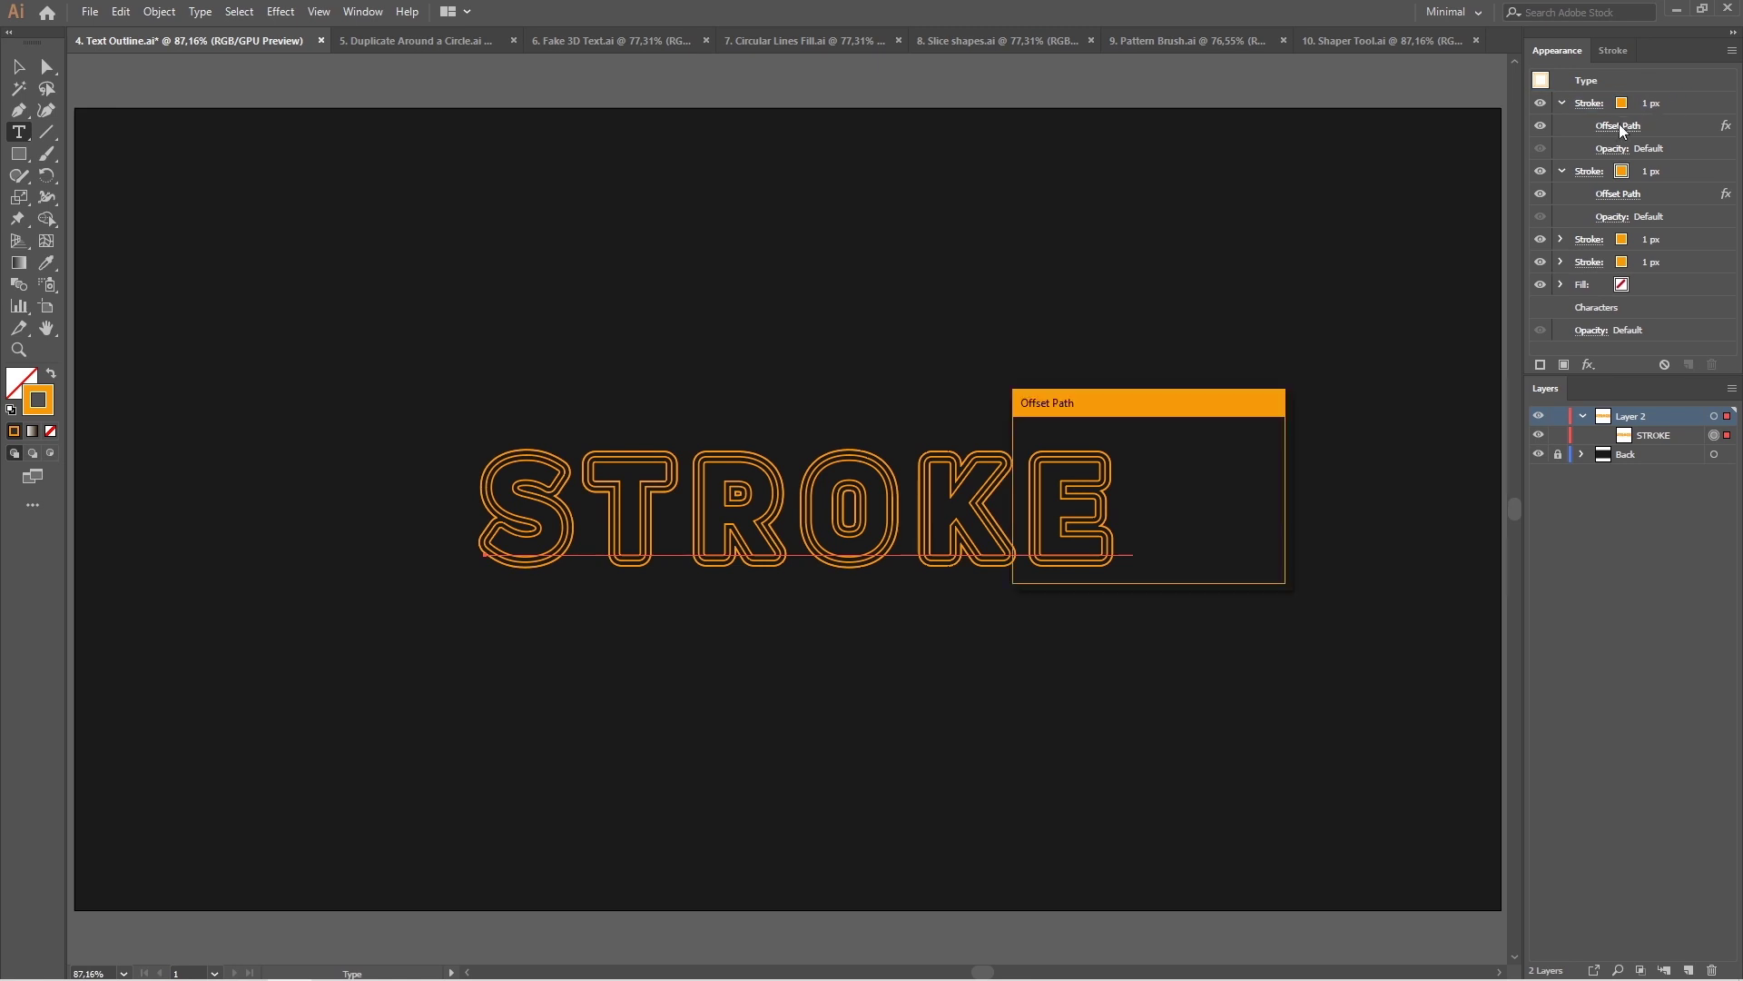
text(10 px*2)
key(Return)
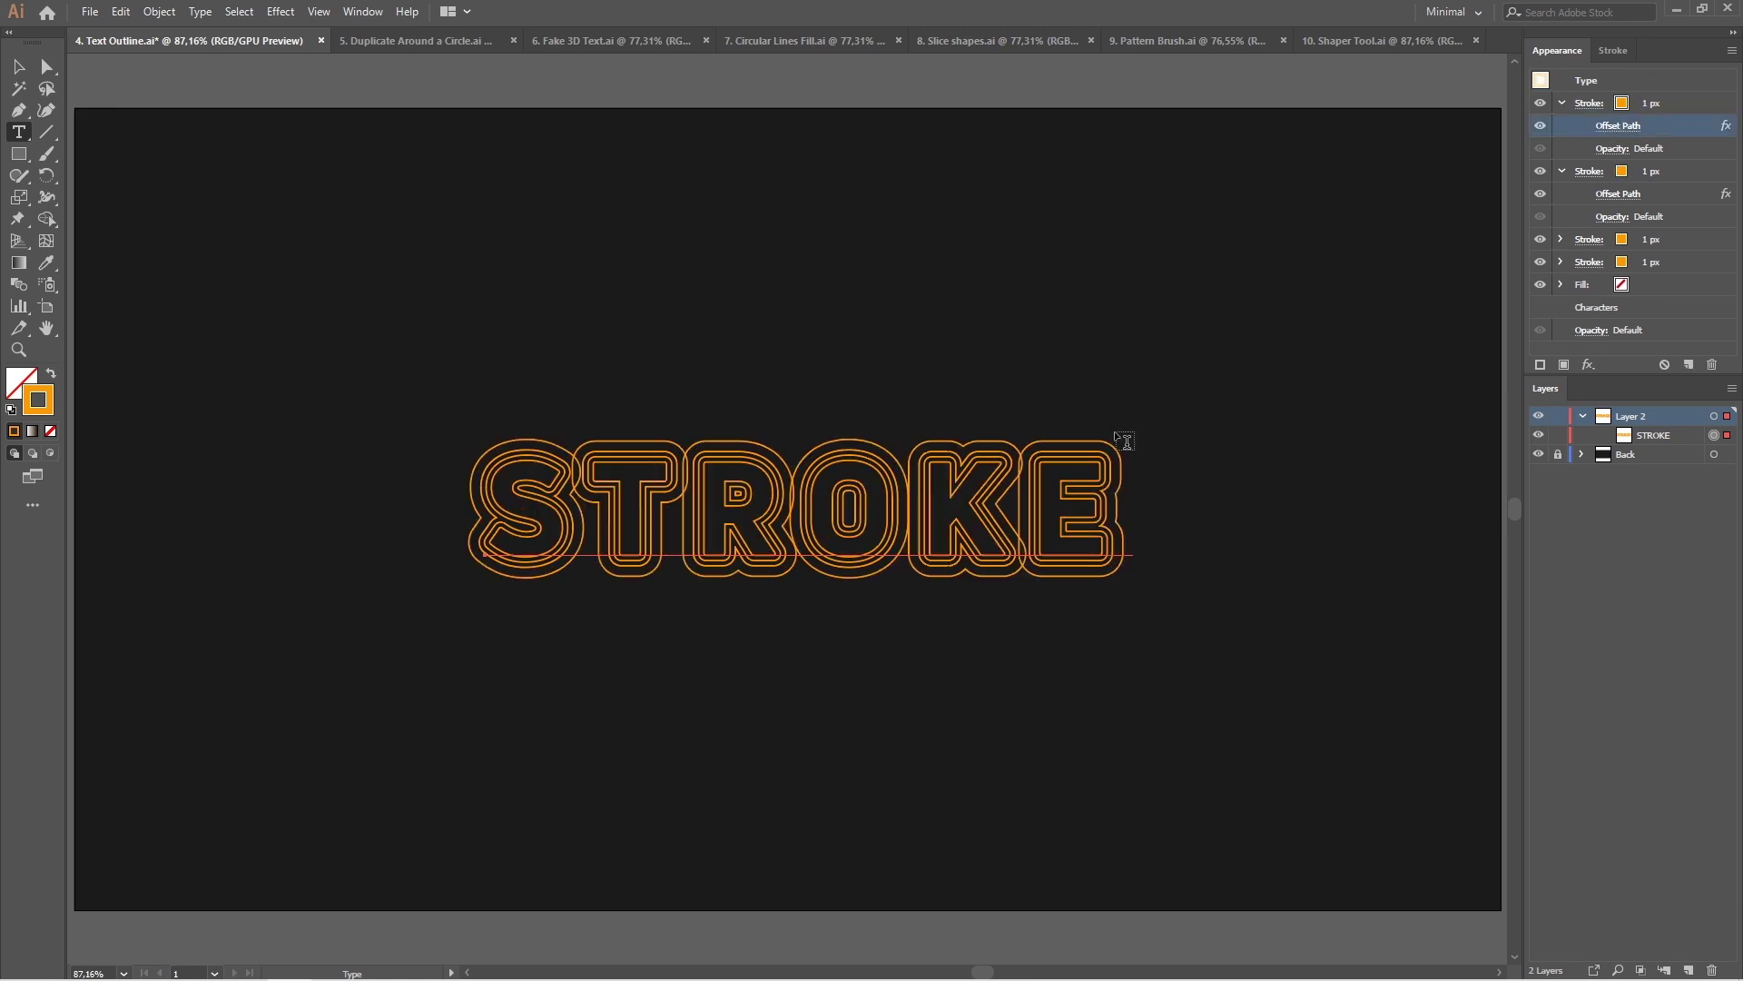
double_click(956, 475)
- Retype the word as TEXT and finish editing it
text(TEXT)
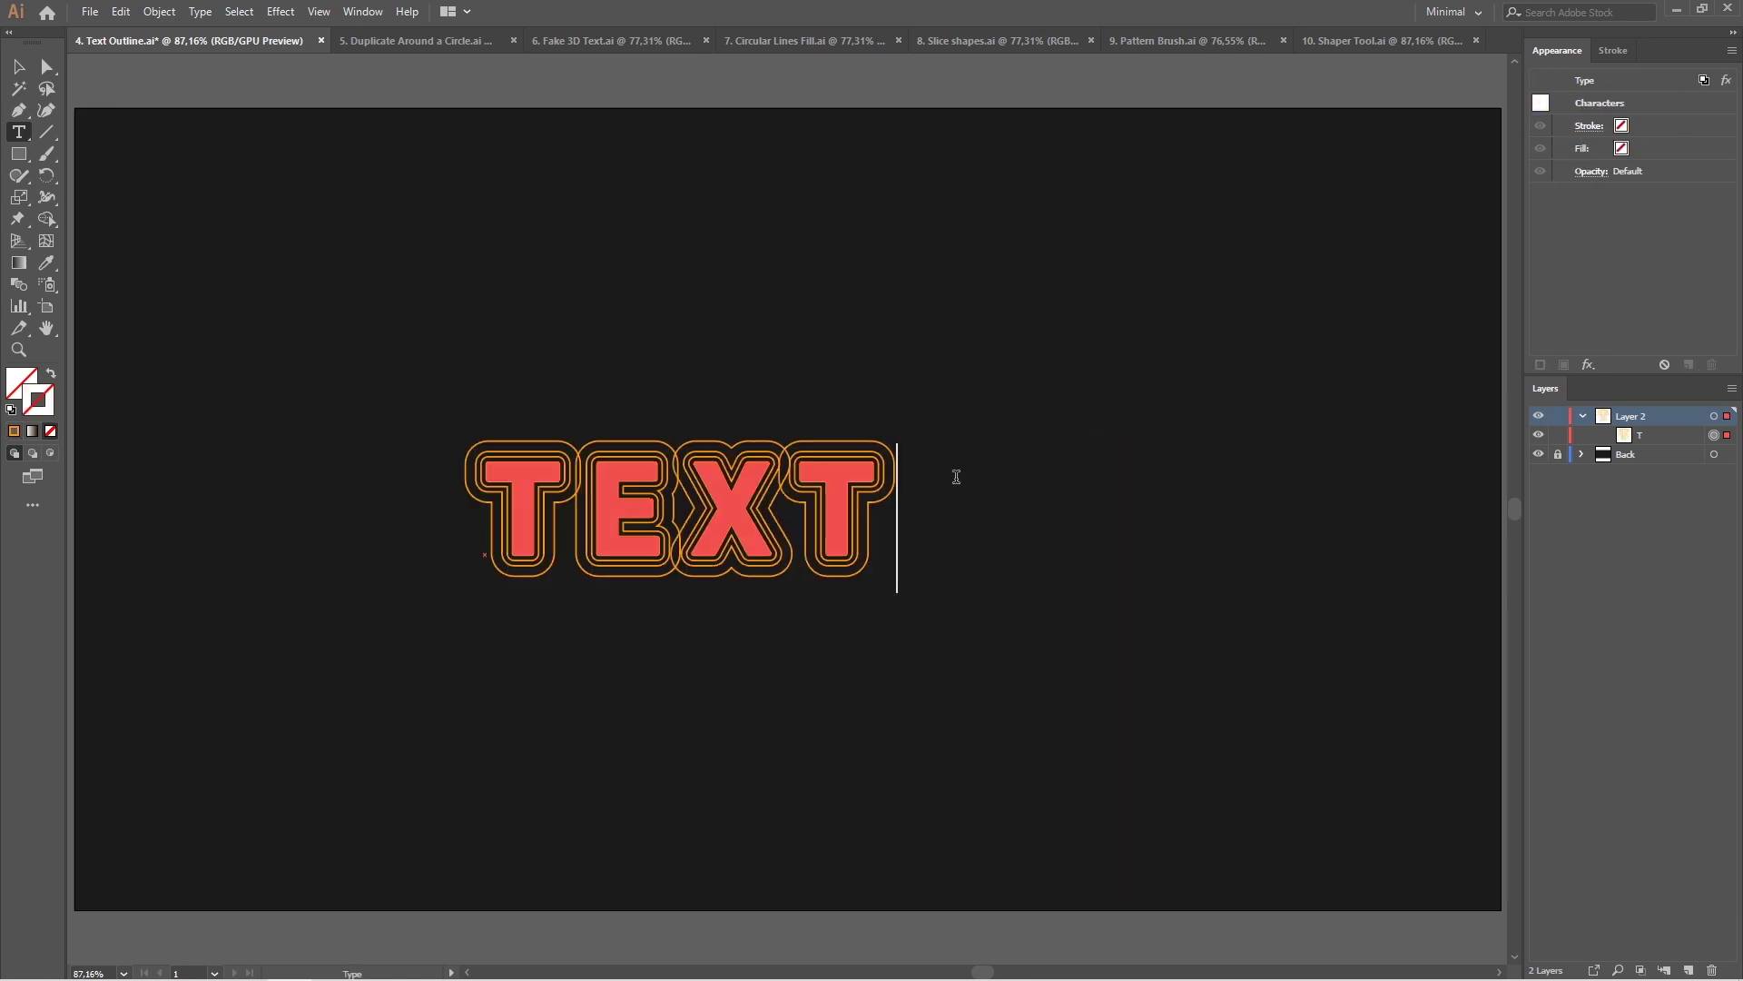
click(18, 66)
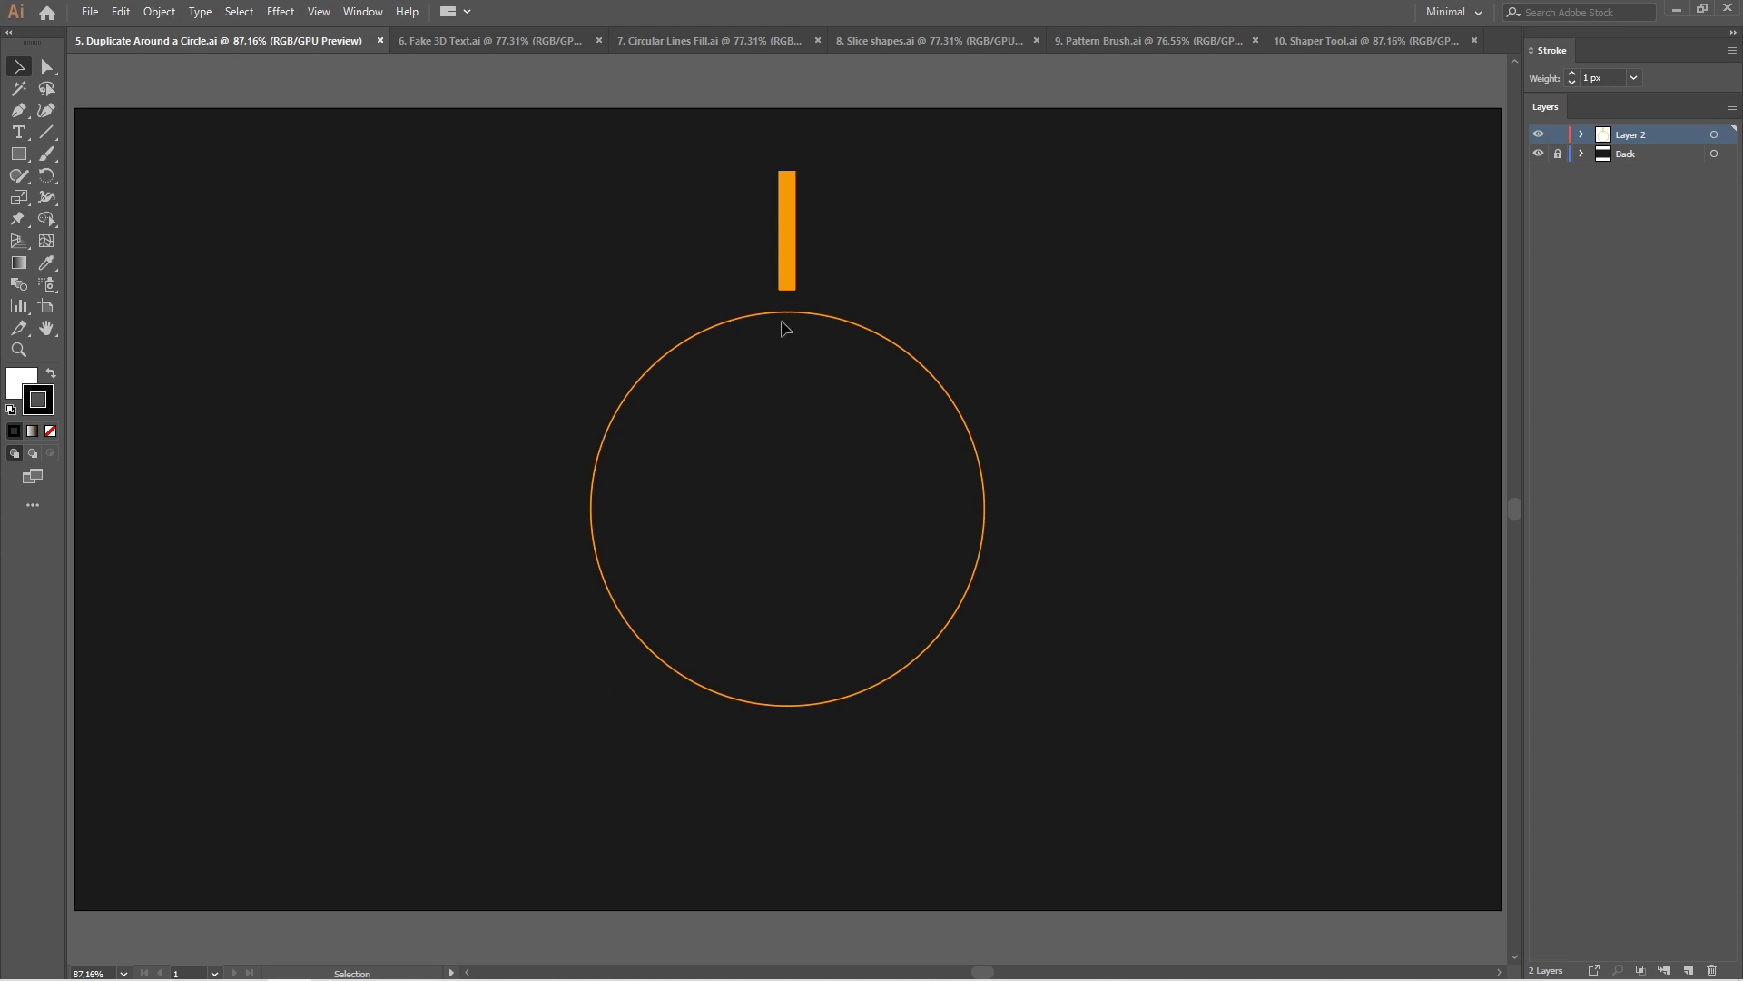
- Draw a small borderless white circle touching the orange bar's bottom and group them
scroll(793, 306, up, 2)
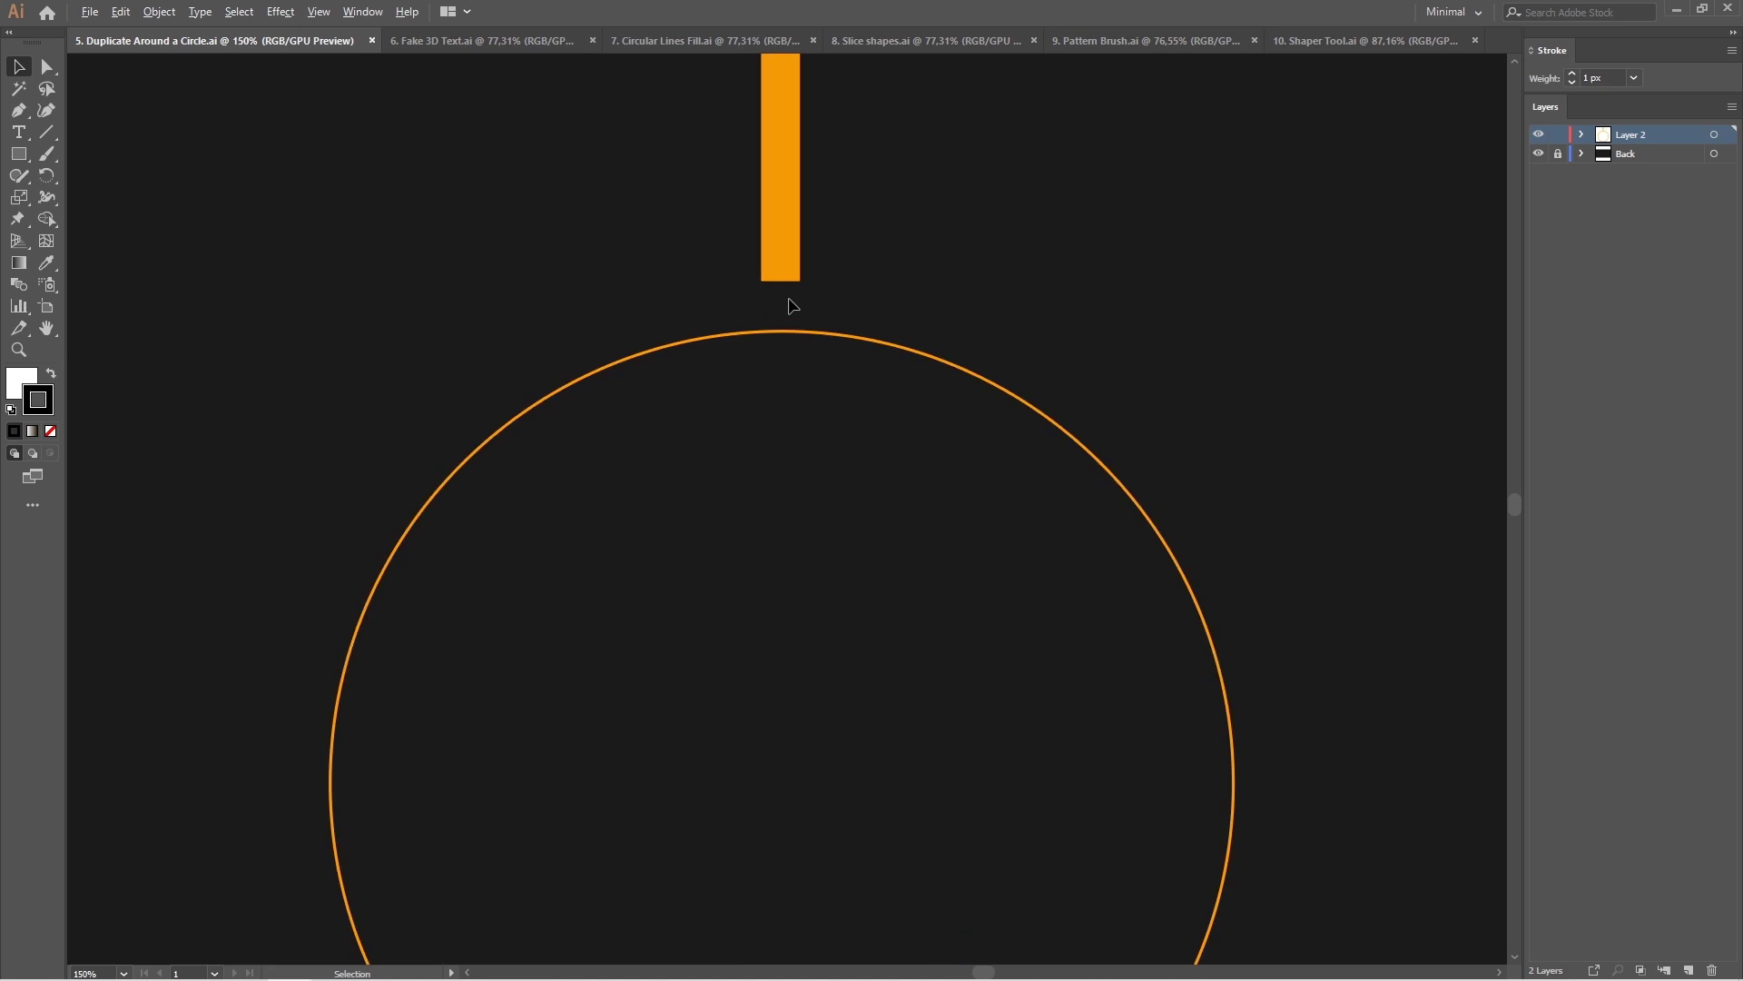
scroll(793, 306, up, 2)
drag(18, 154, 86, 196)
drag(777, 306, 800, 330)
click(50, 430)
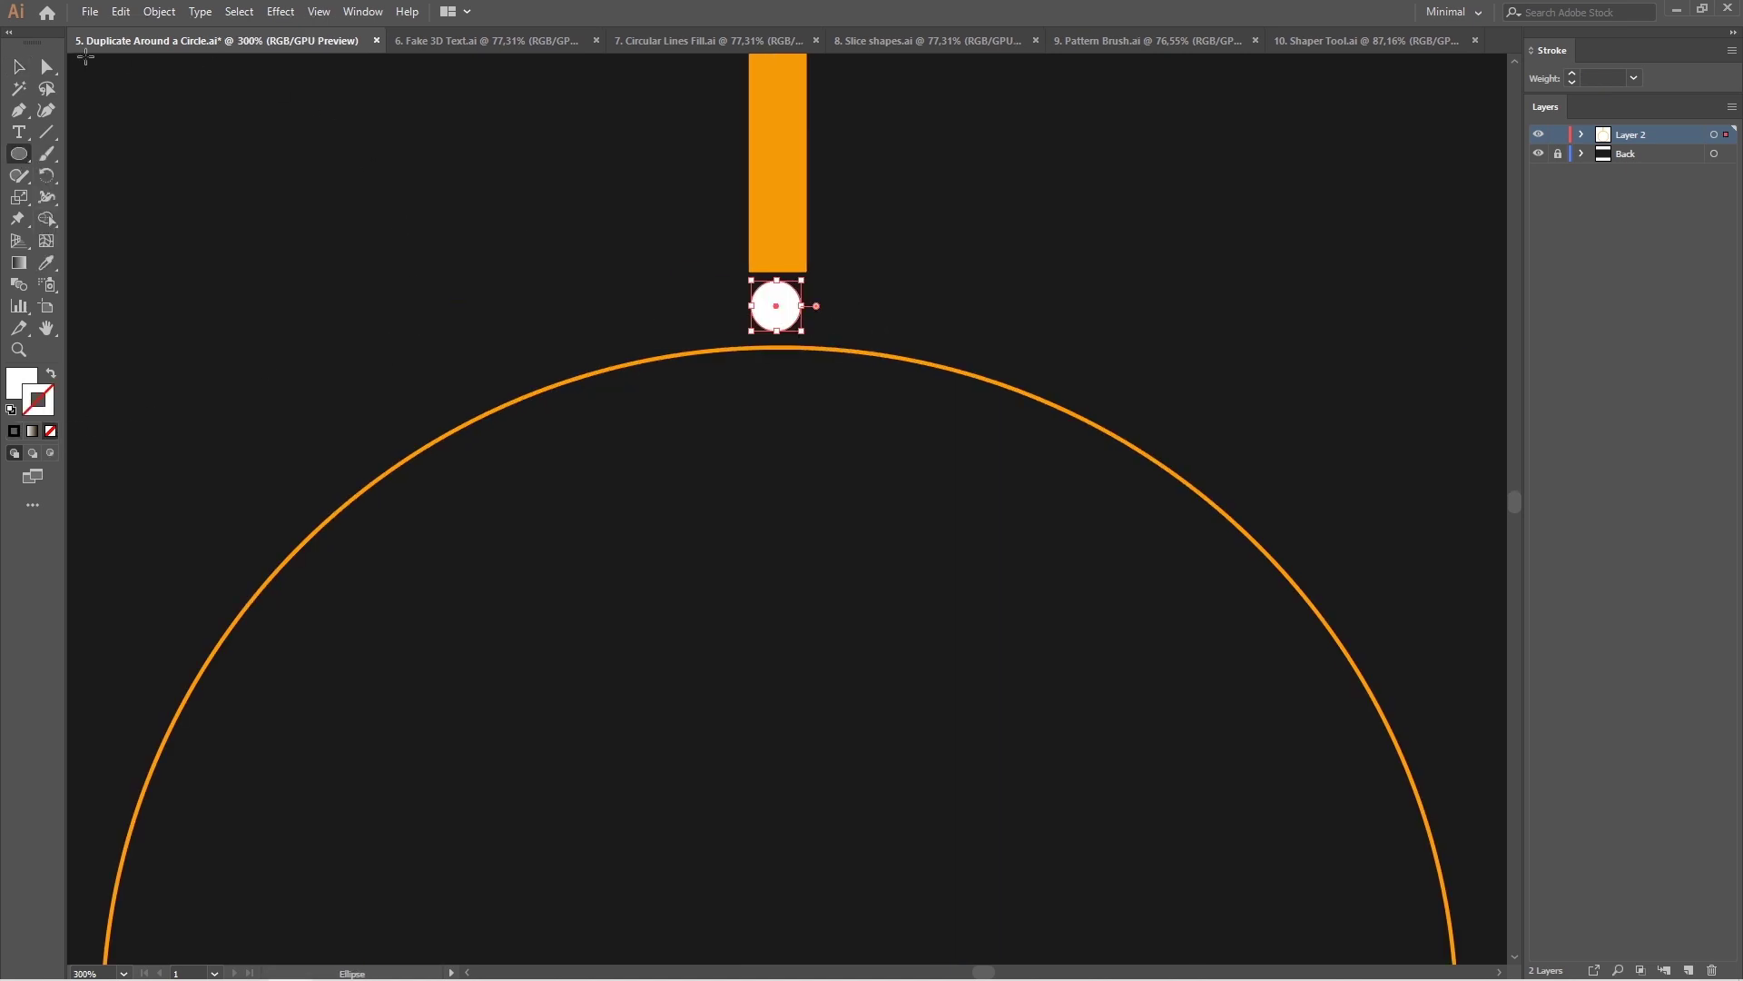
click(18, 66)
drag(781, 291, 781, 287)
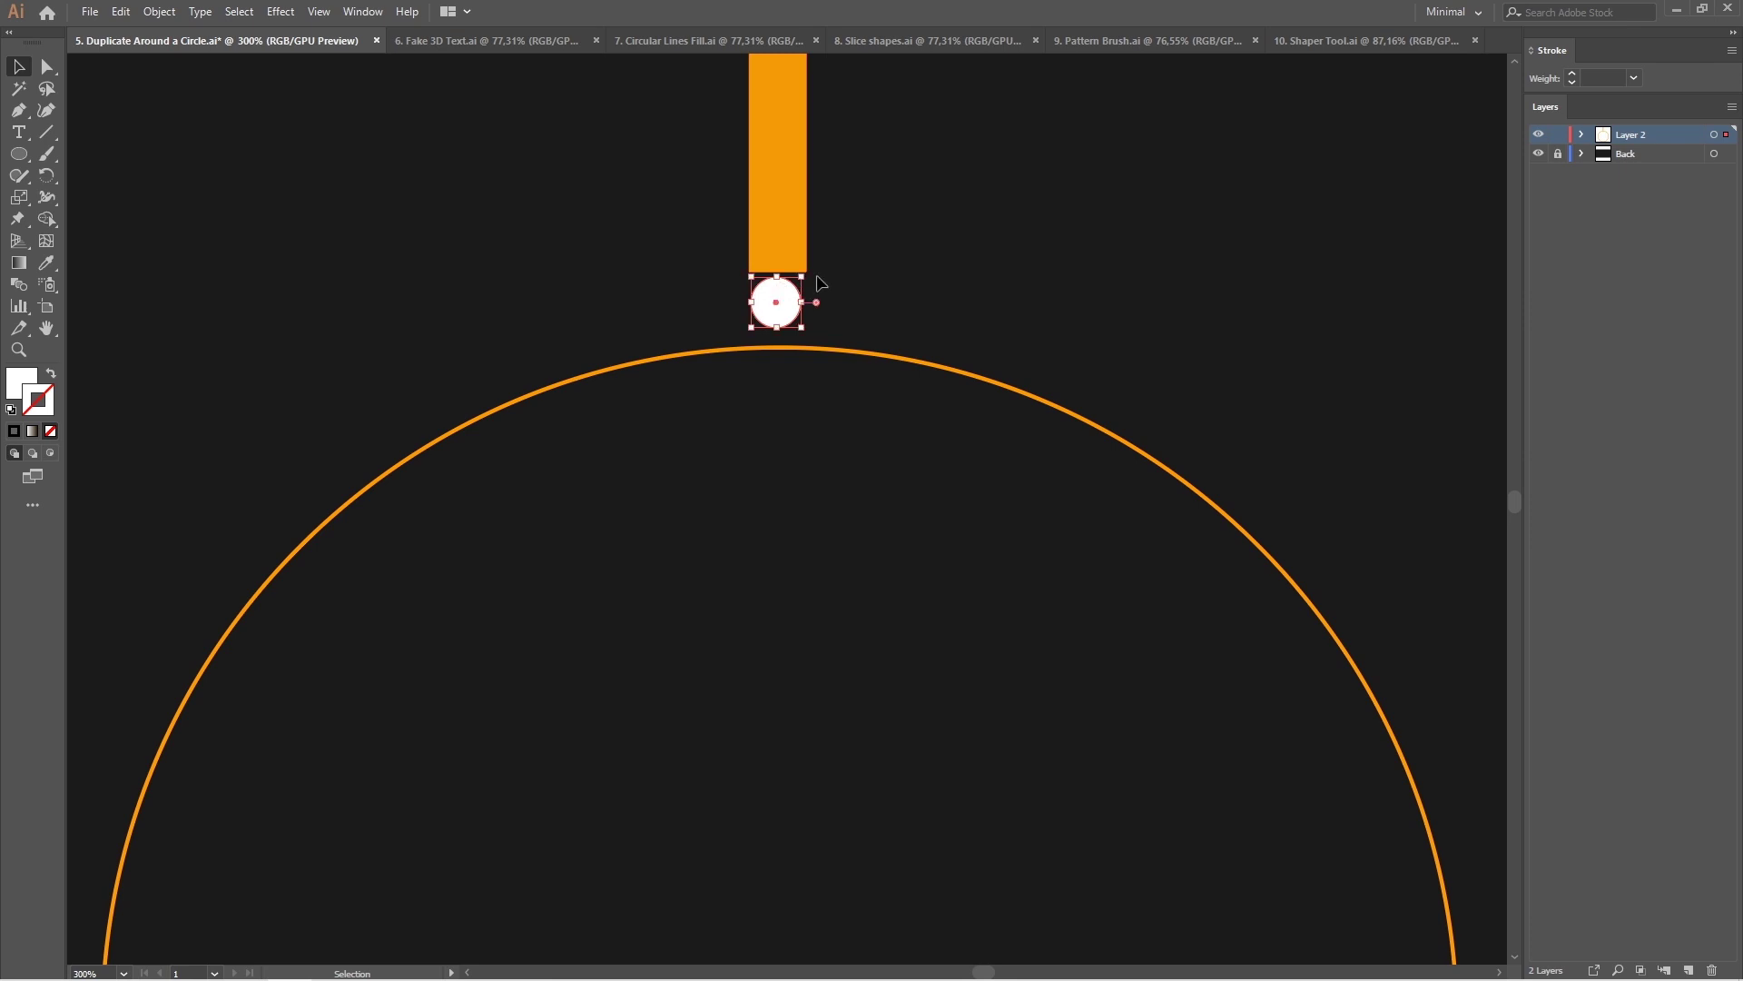
click(947, 238)
drag(934, 311, 617, 164)
key(ctrl+g)
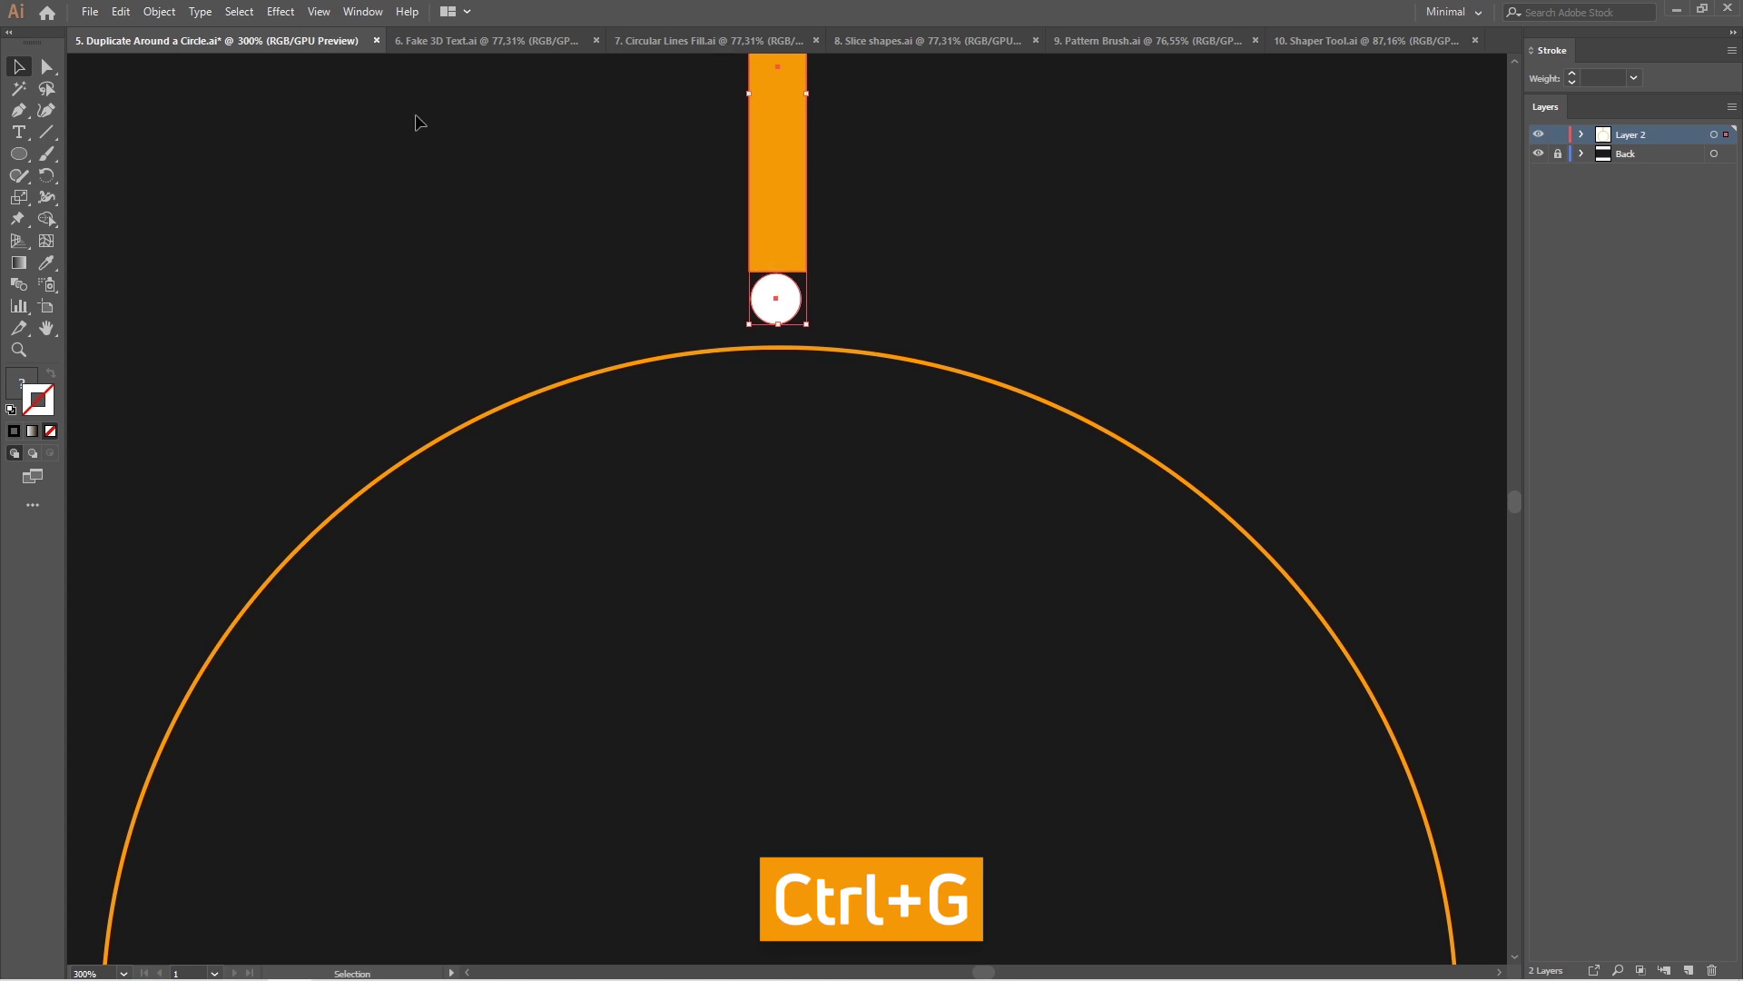
- Apply a Transform effect to the group: 27 copies rotated 360/27°
click(281, 11)
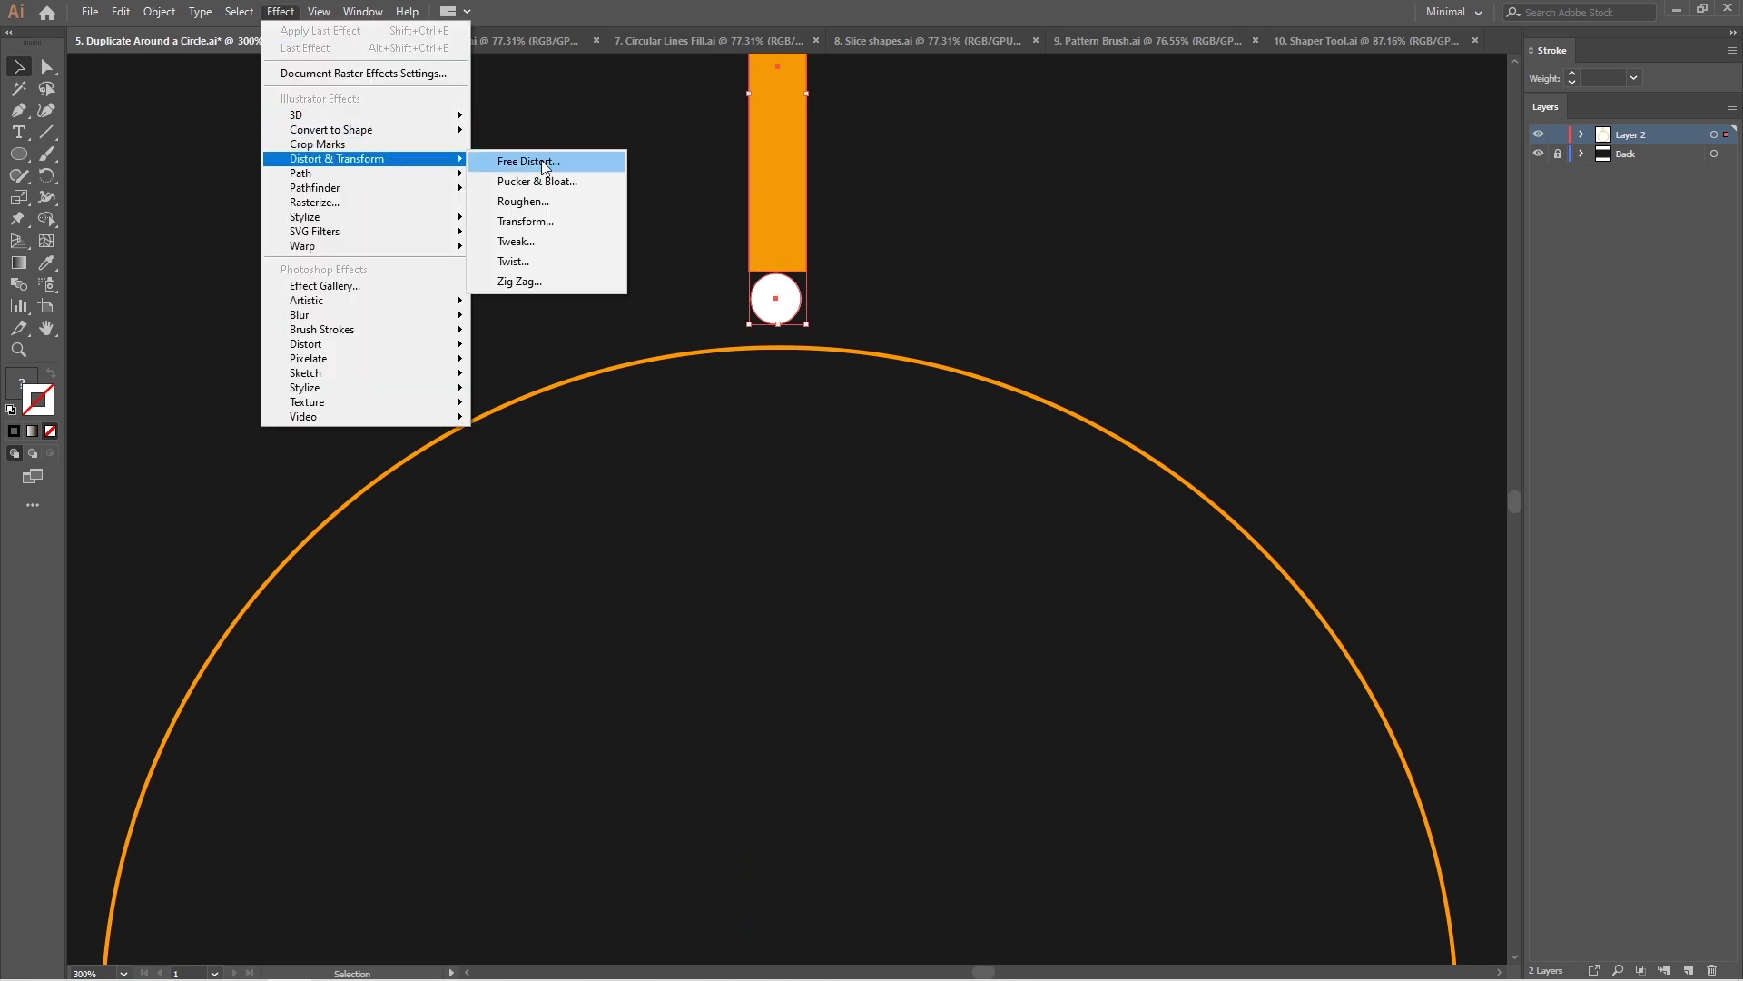
click(545, 221)
click(969, 783)
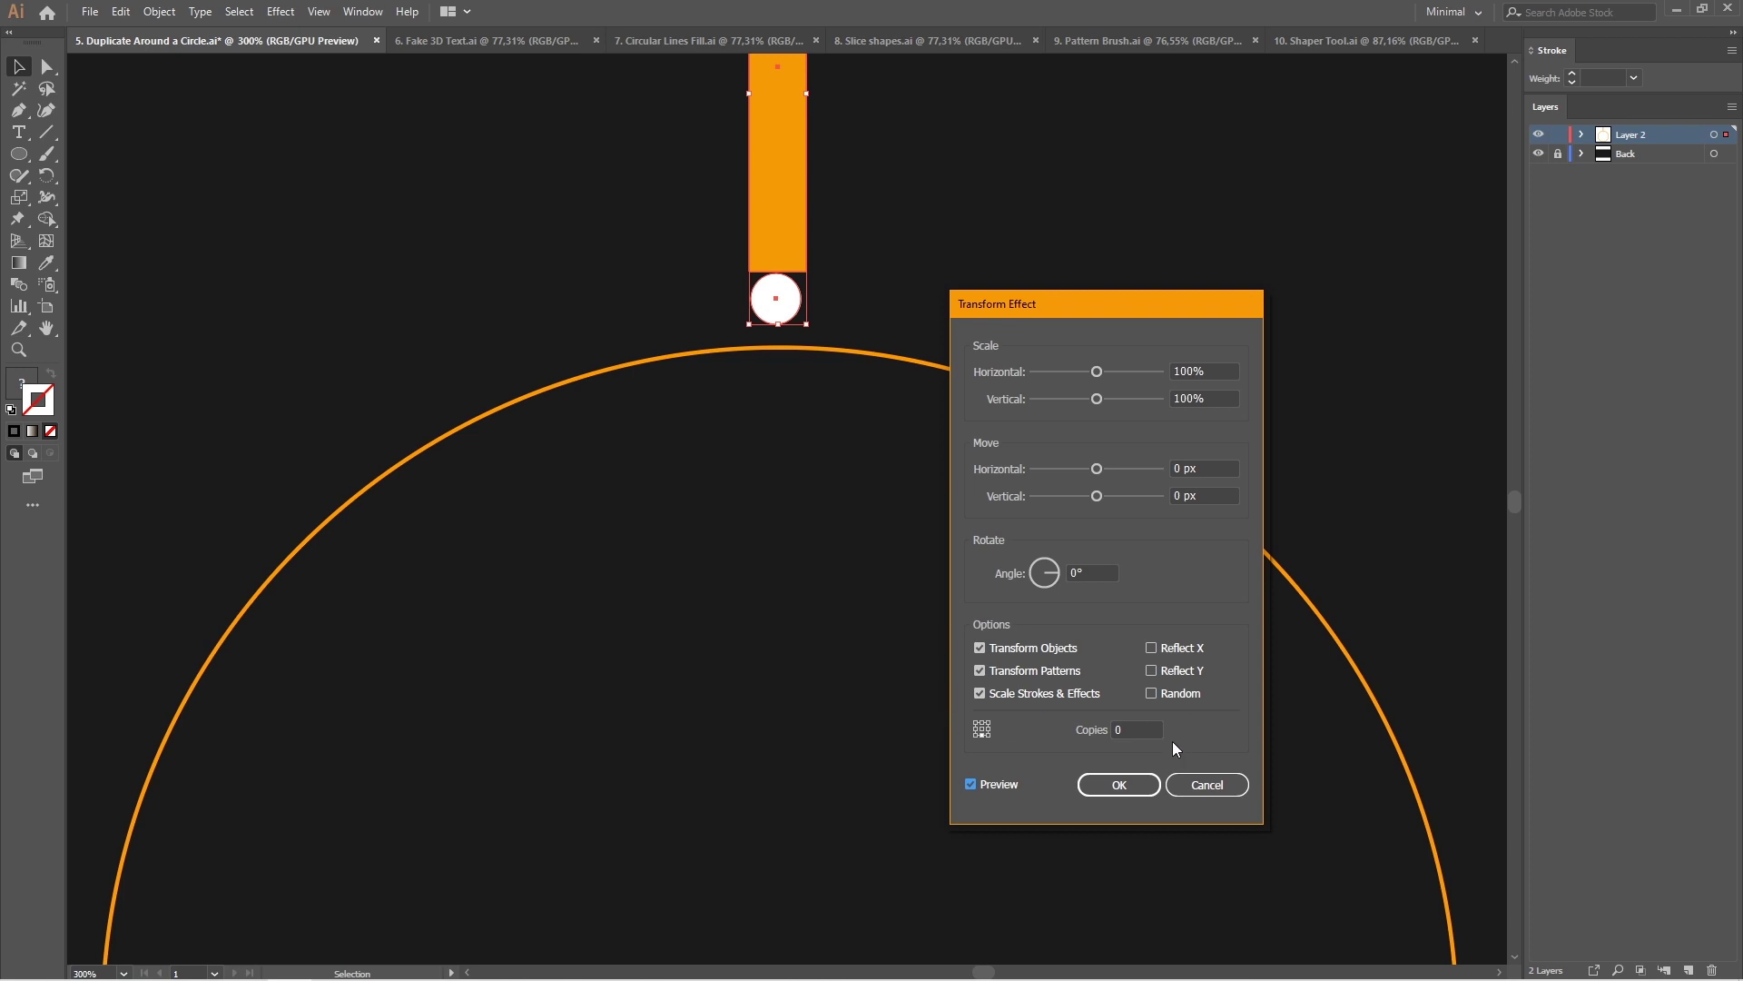
double_click(1151, 731)
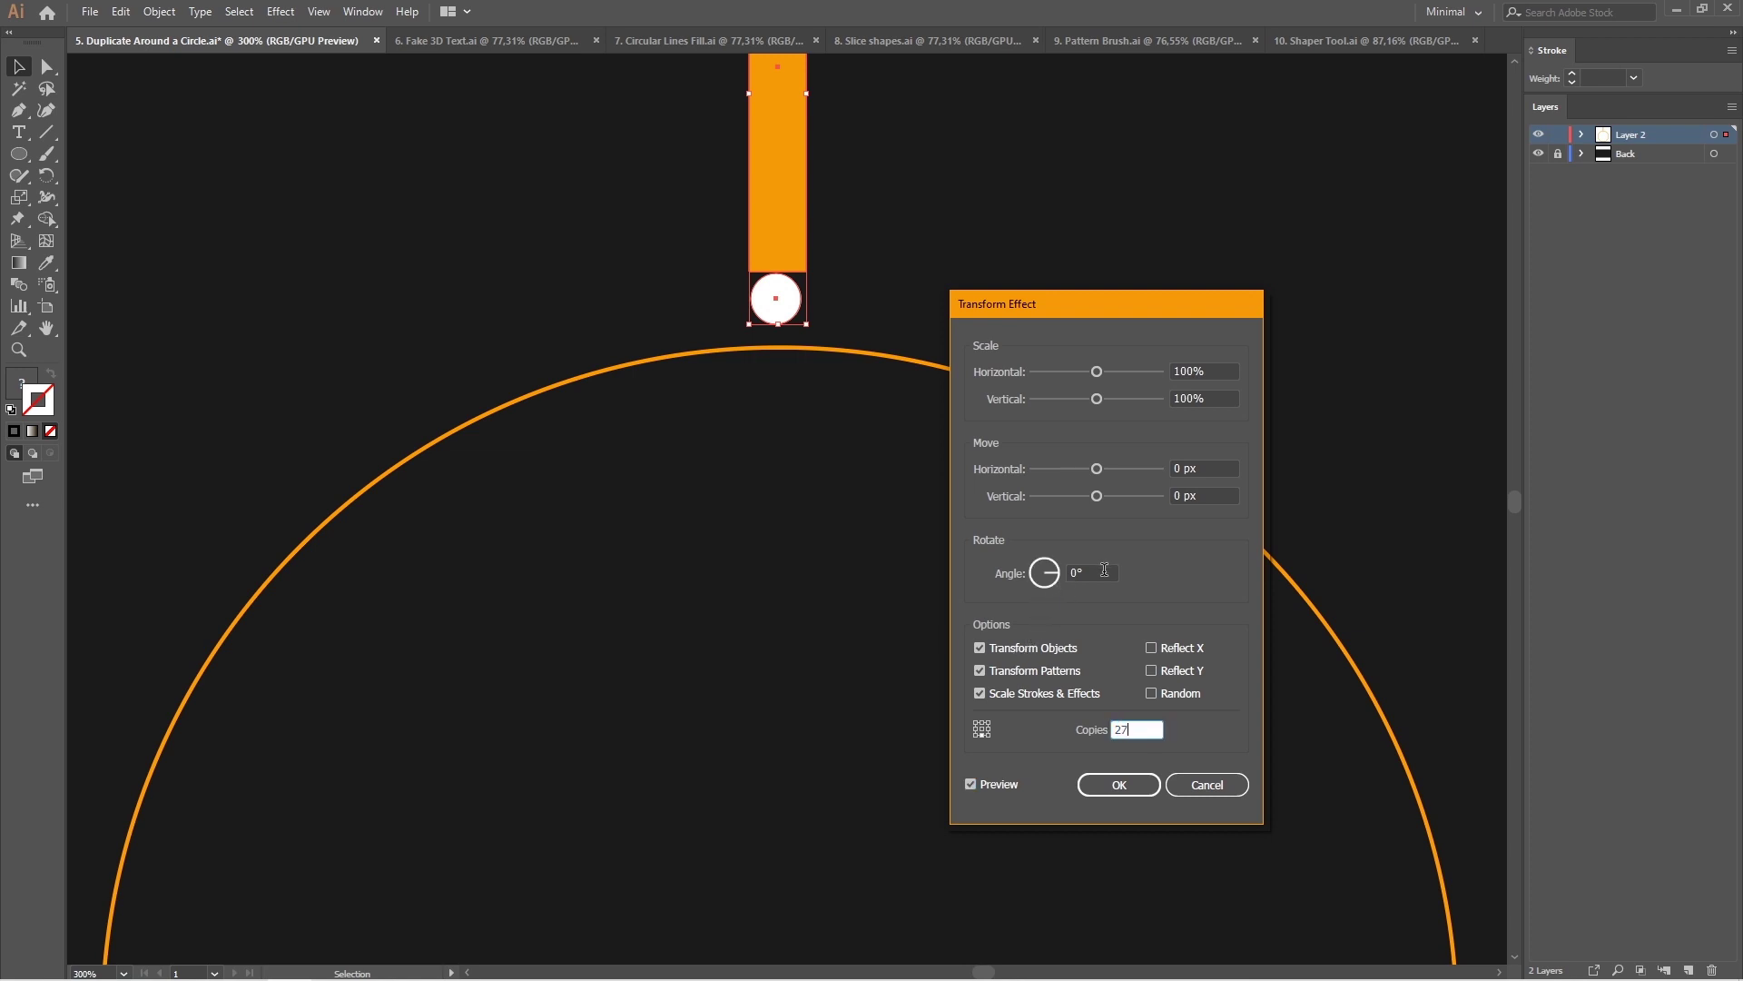
double_click(1106, 570)
text(360/27)
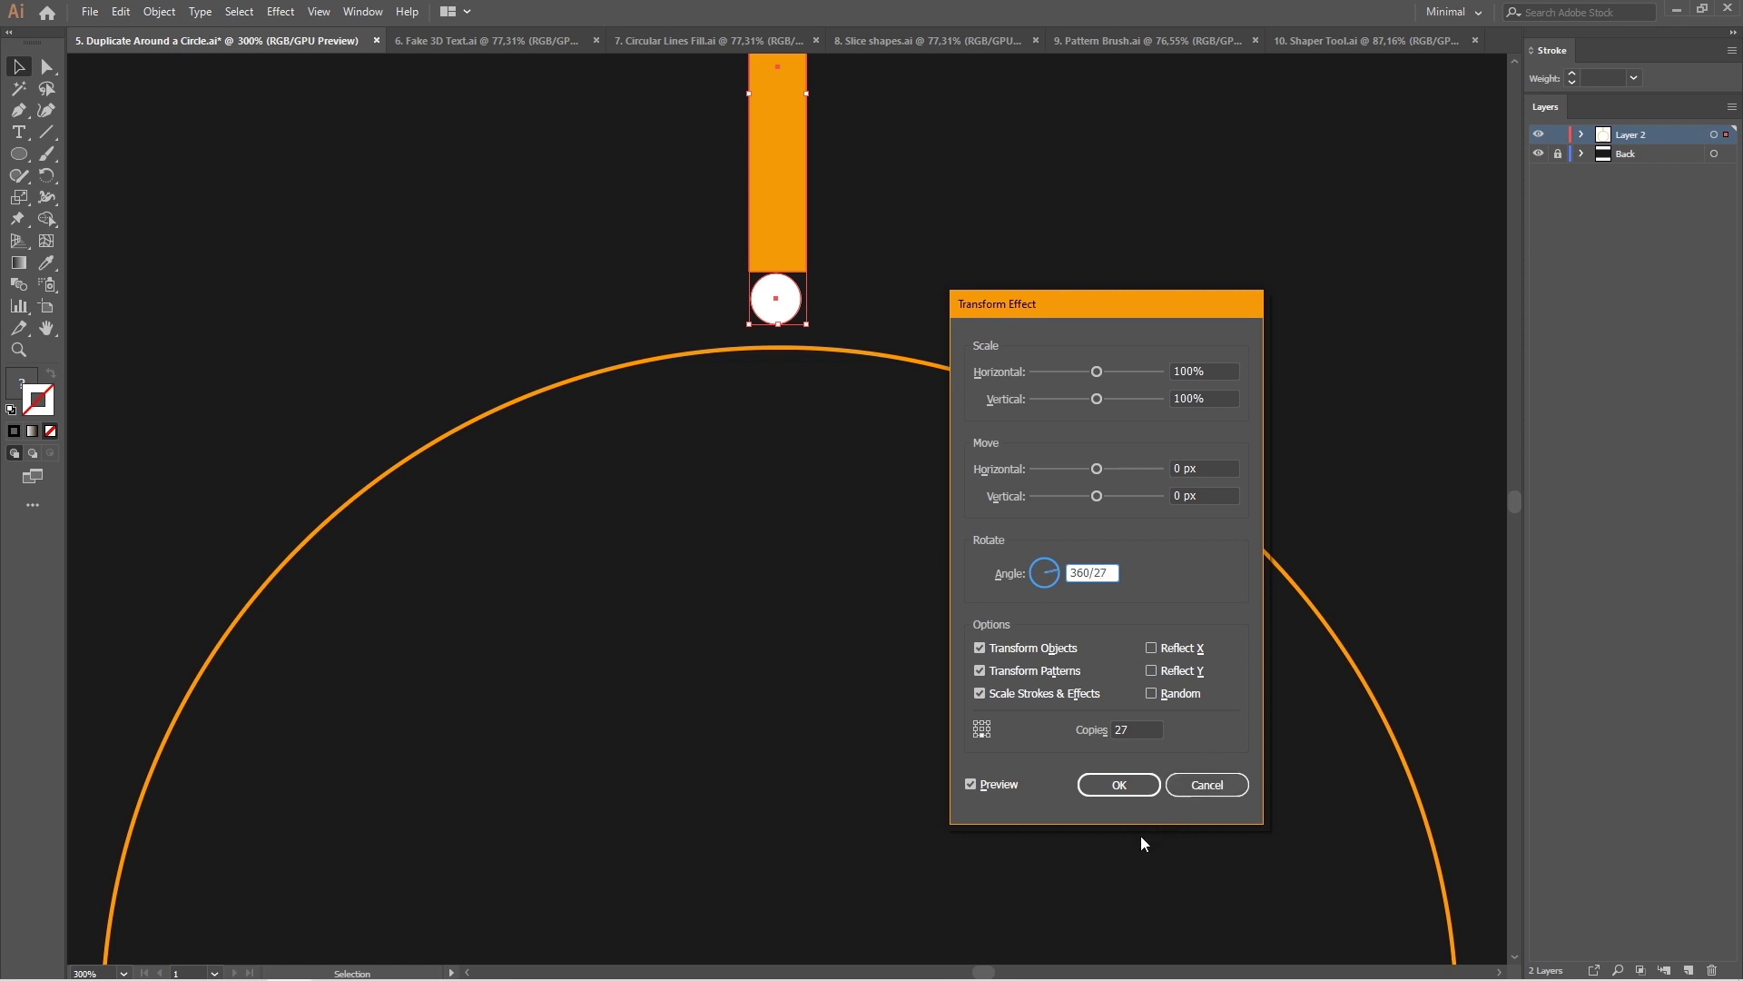
key(Tab)
click(1137, 786)
key(ctrl+0)
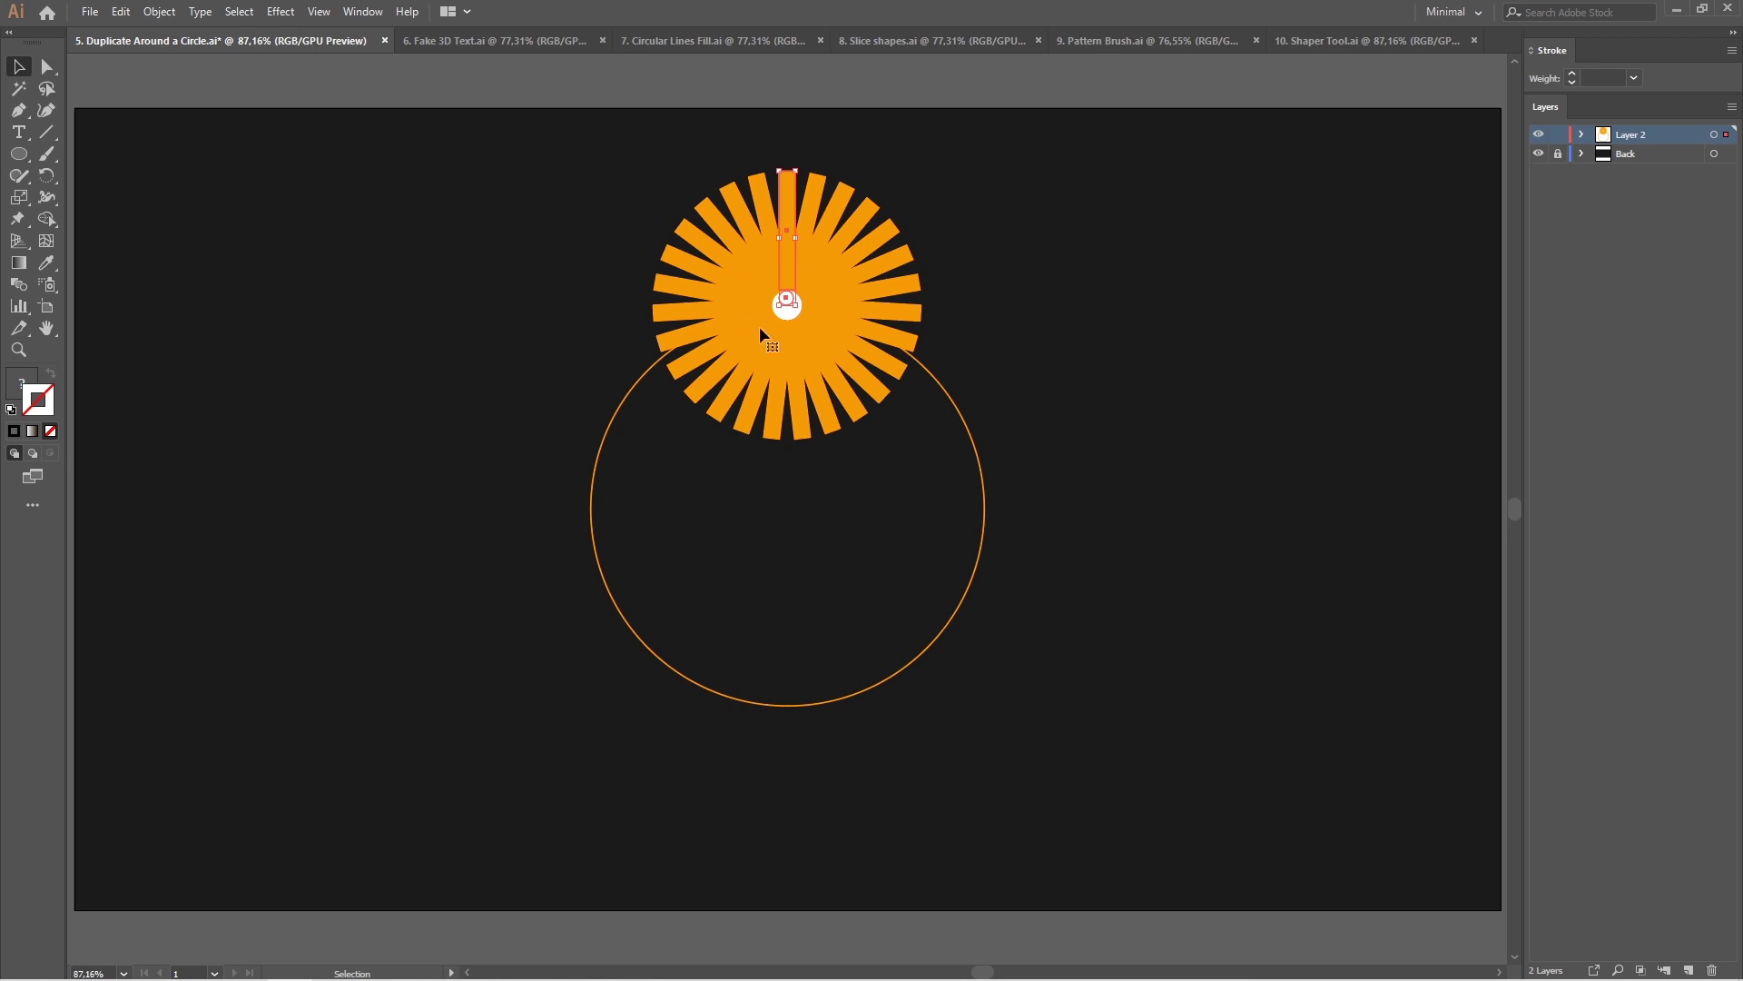
- Centre the sunburst in the thin circle and drag the bar's top points up to lengthen the rays
drag(788, 308, 790, 386)
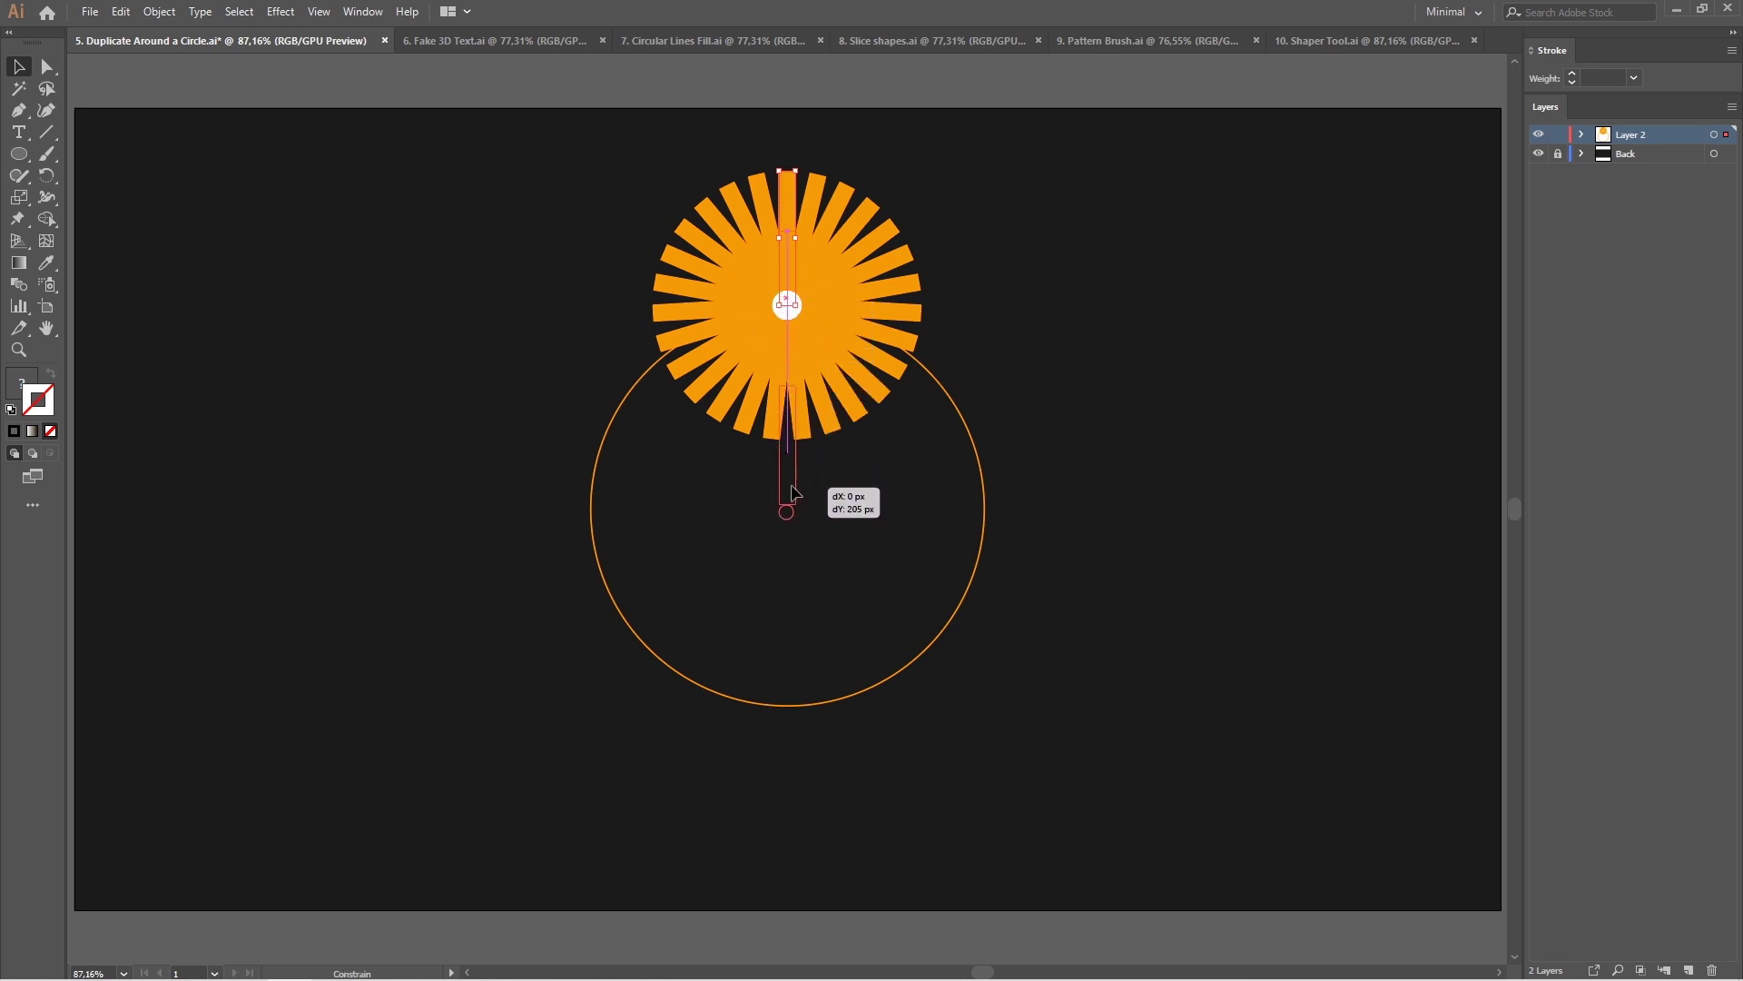
drag(790, 386, 792, 481)
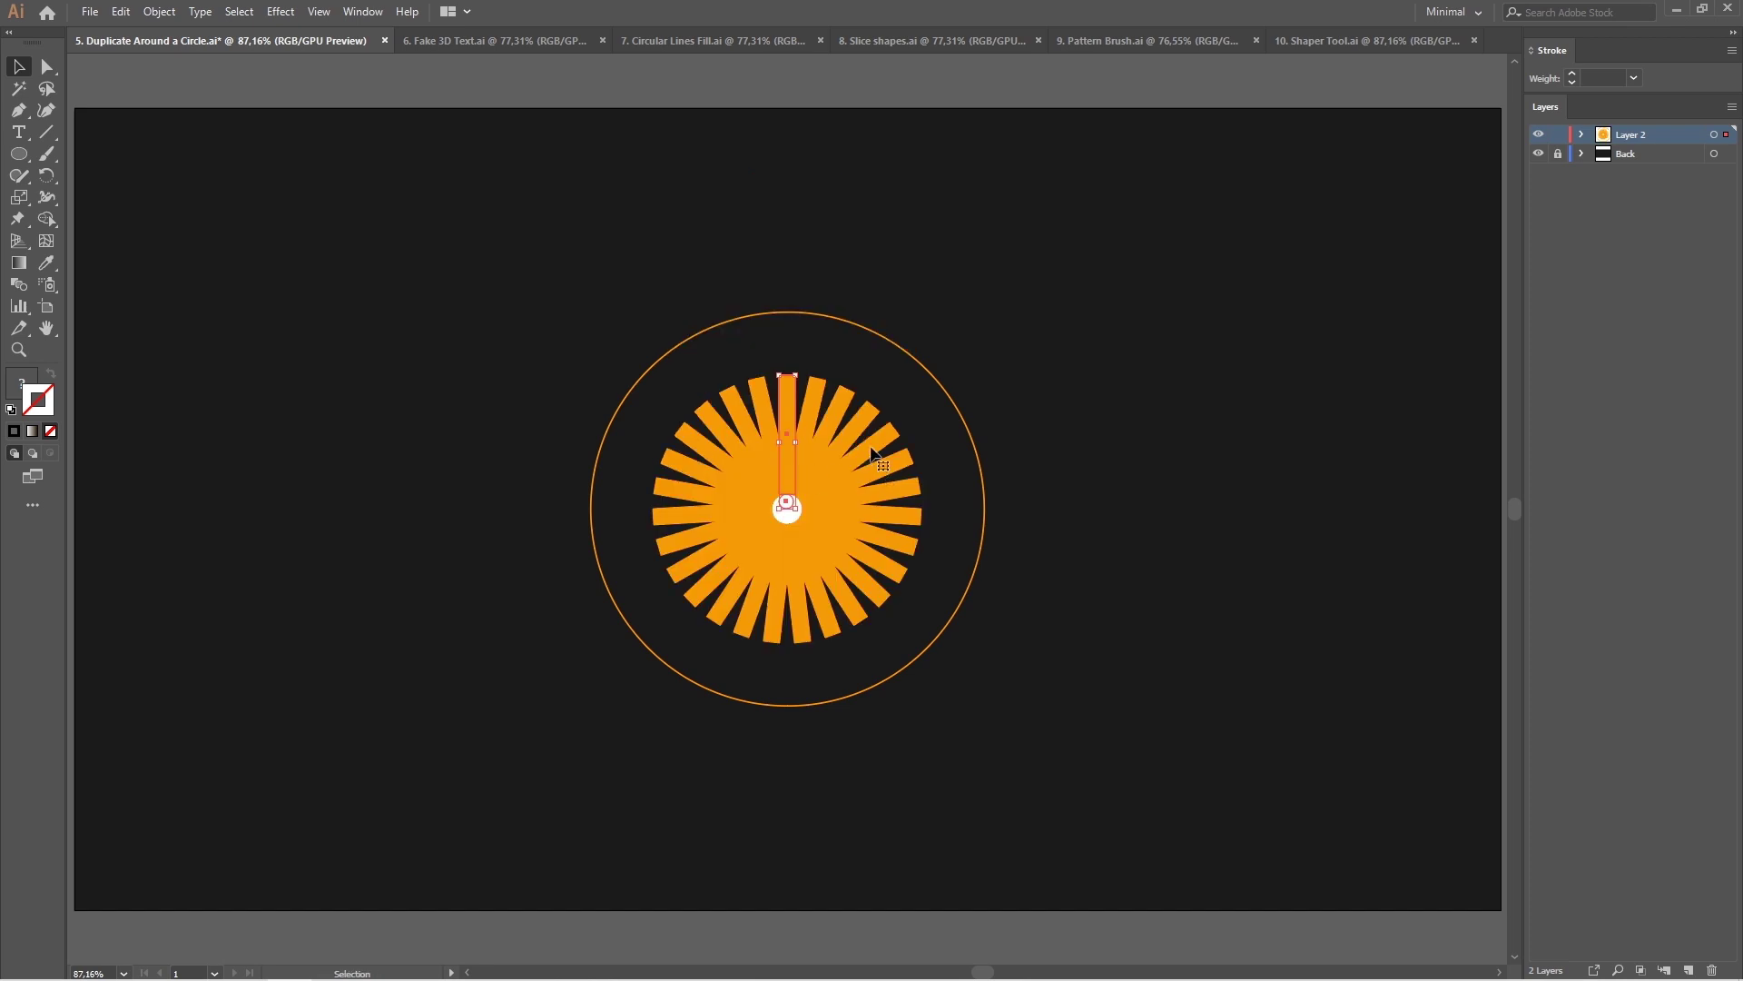
key(a)
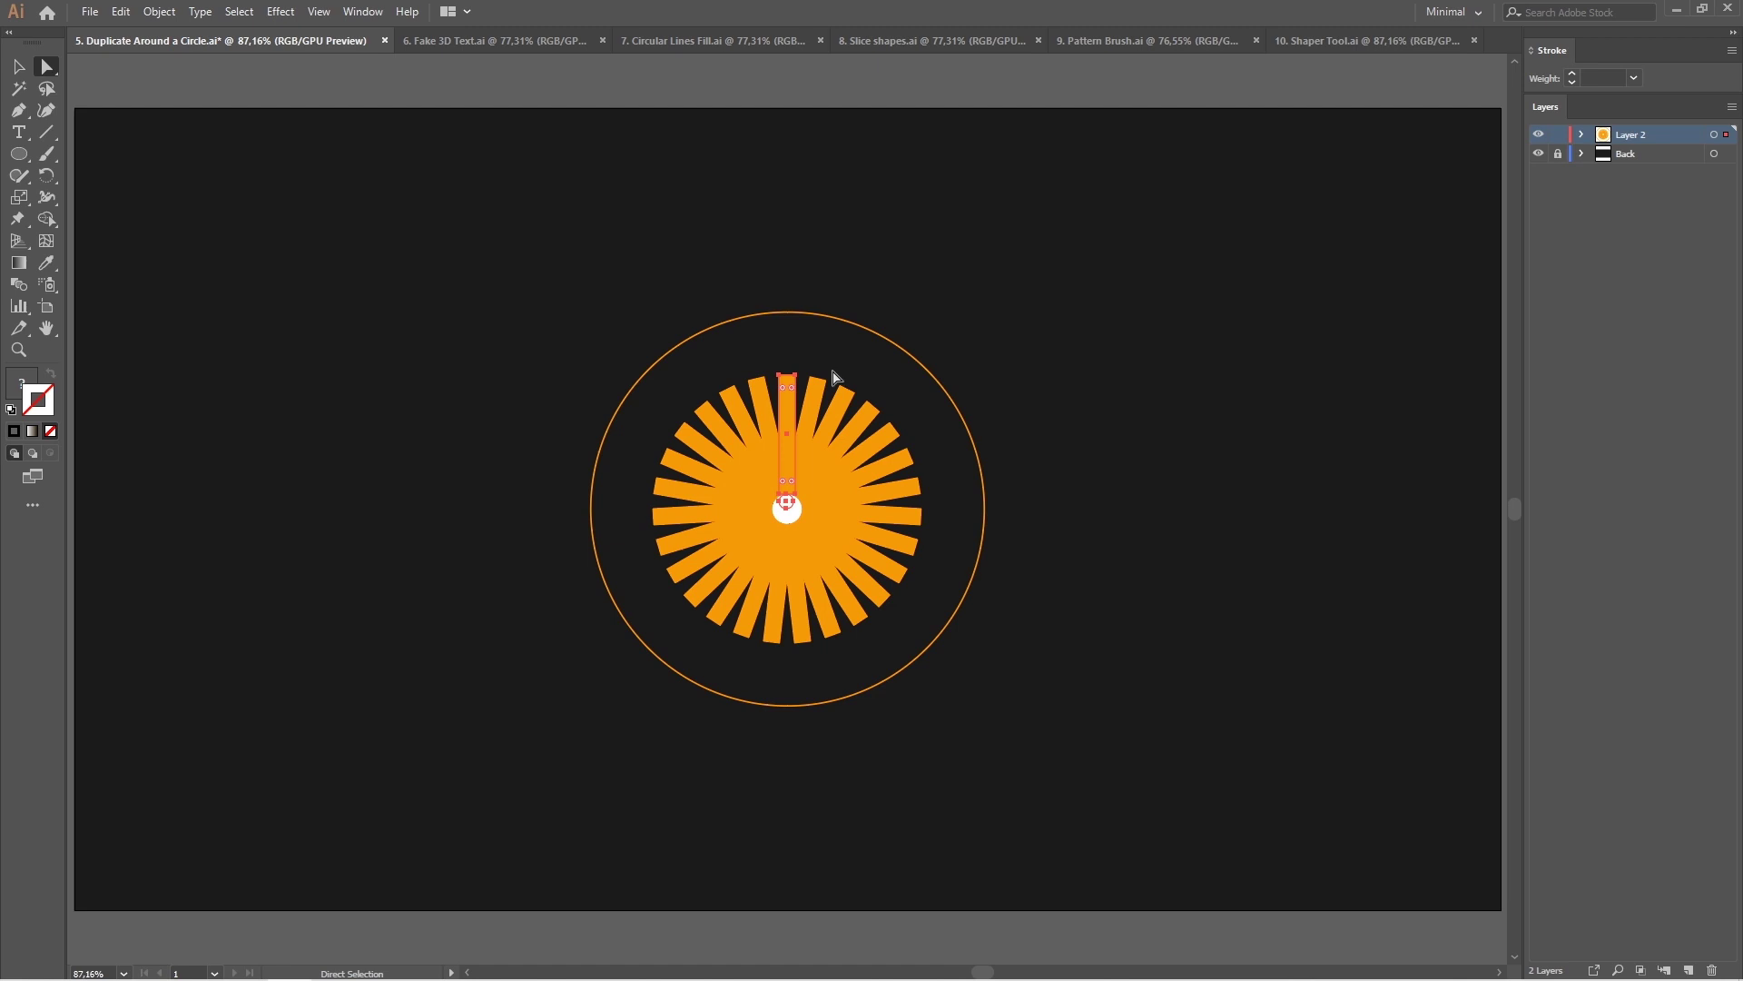
click(825, 373)
drag(781, 372, 783, 226)
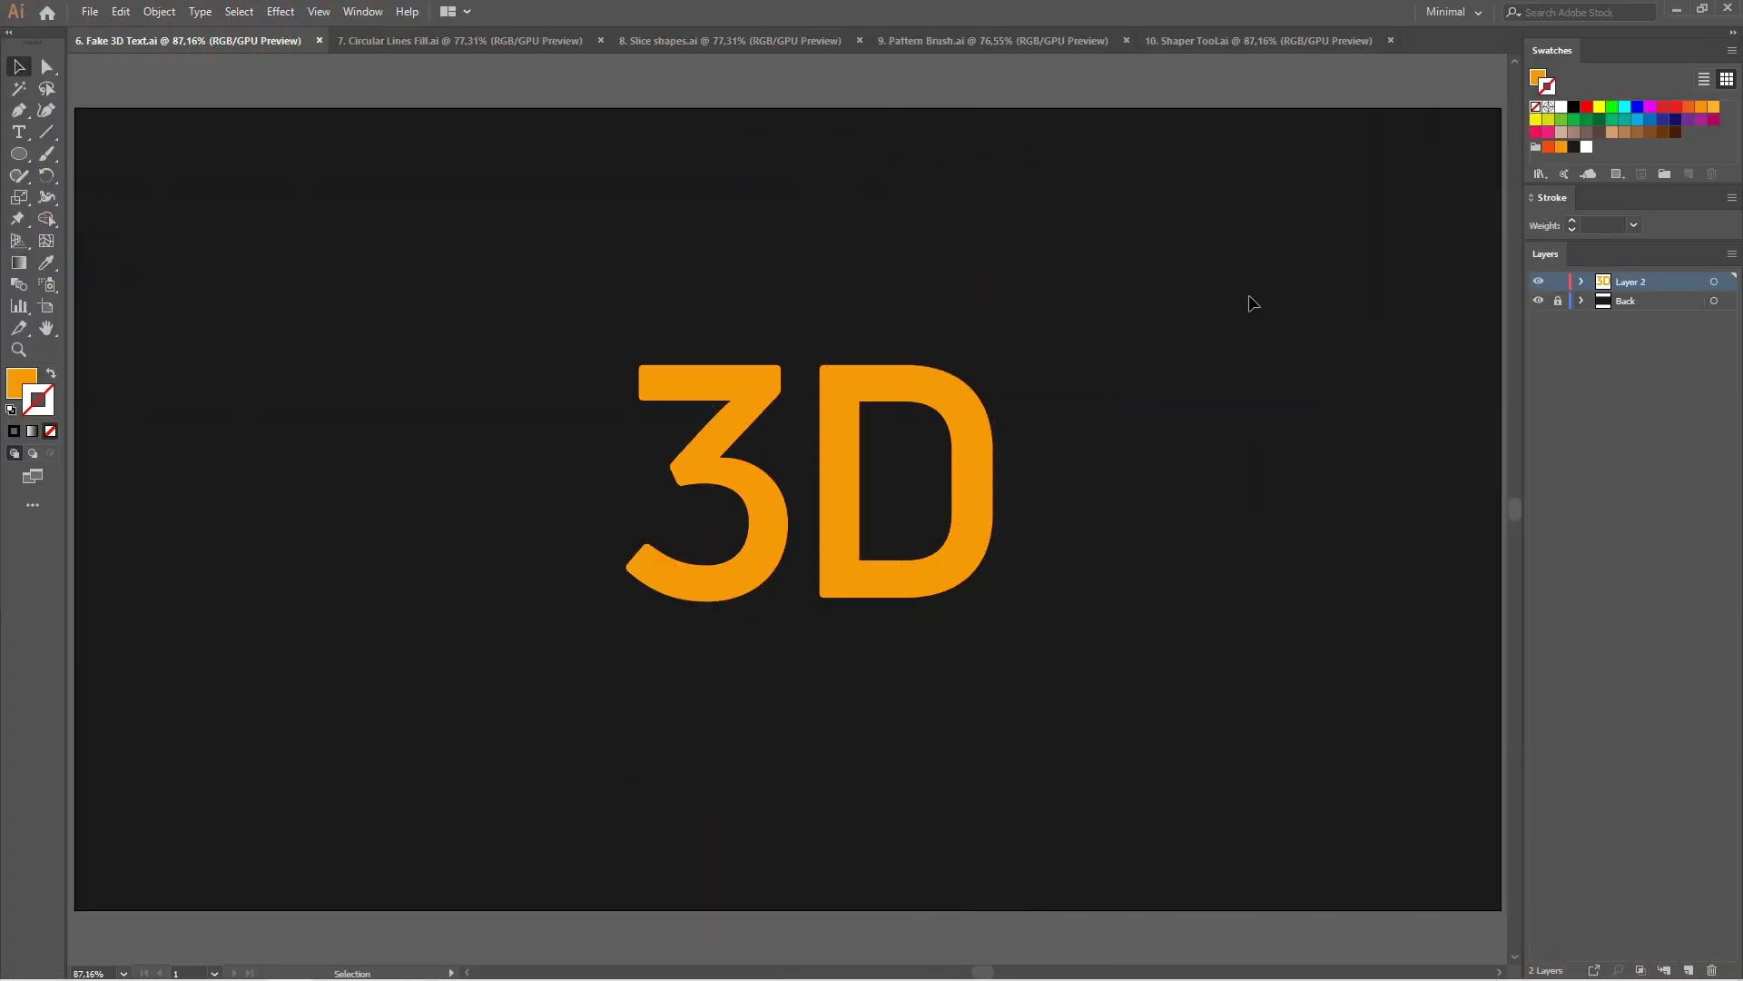
- Copy the 3D text up-left, colour it red-orange e64a19, shrink it and send it to back
click(972, 457)
drag(918, 541, 836, 462)
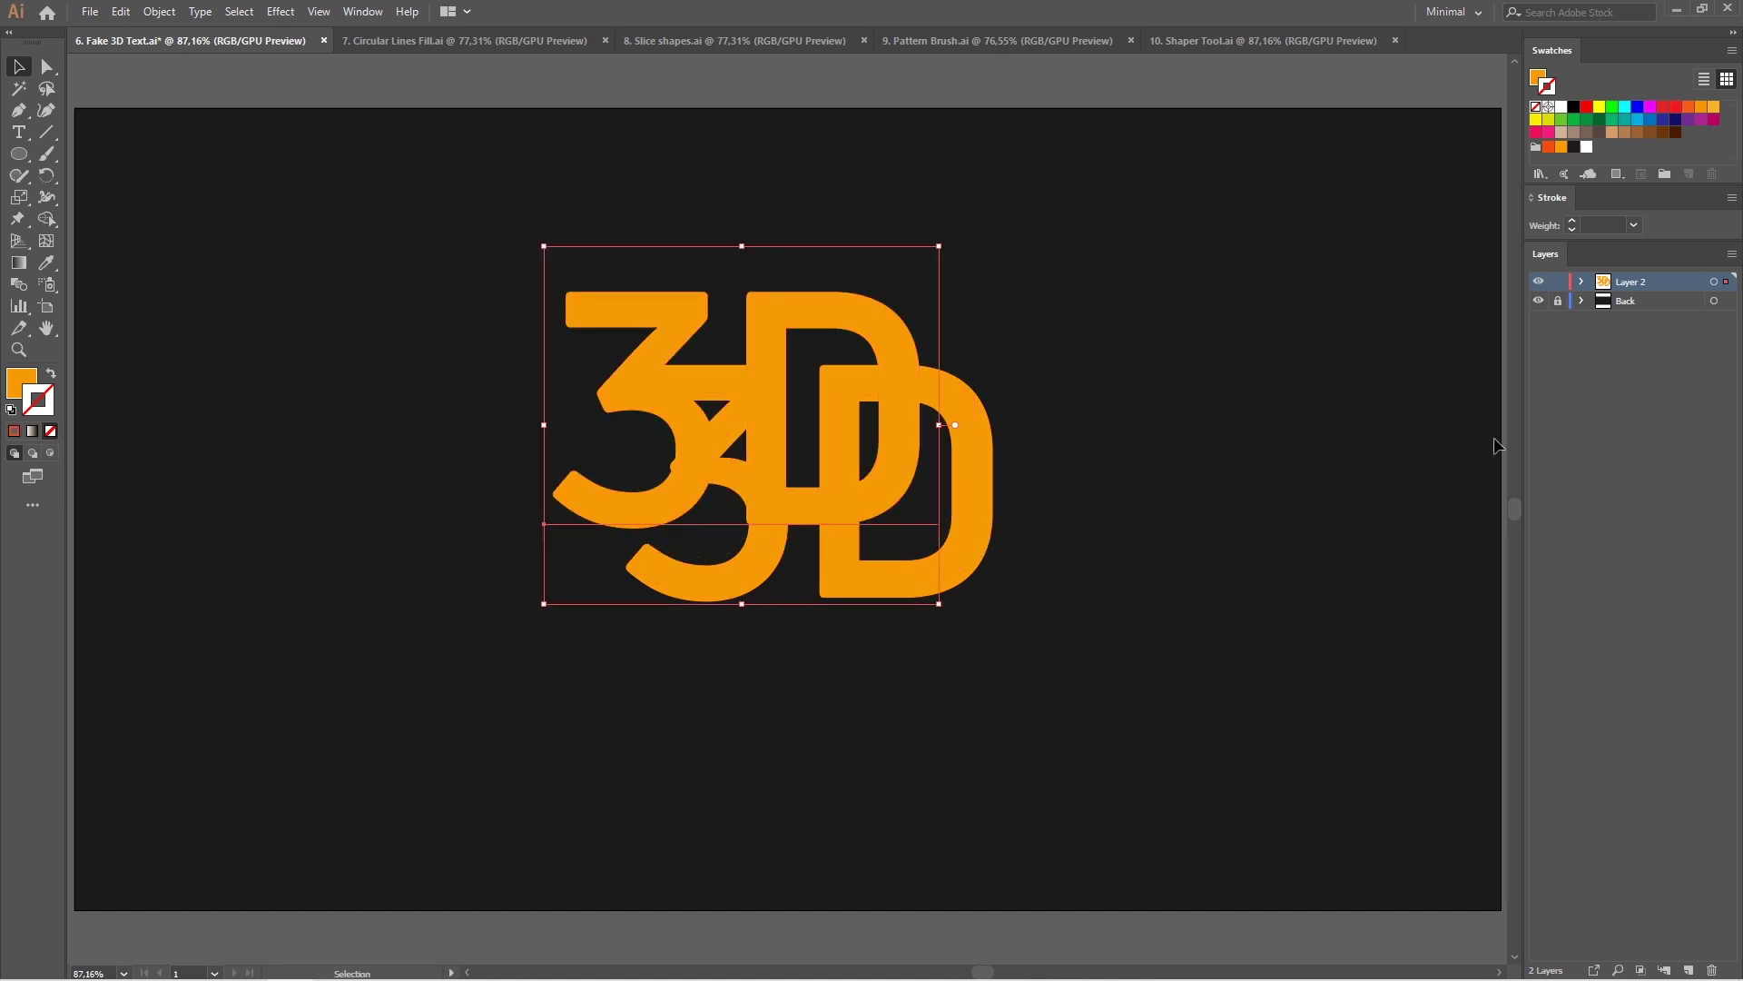
click(22, 382)
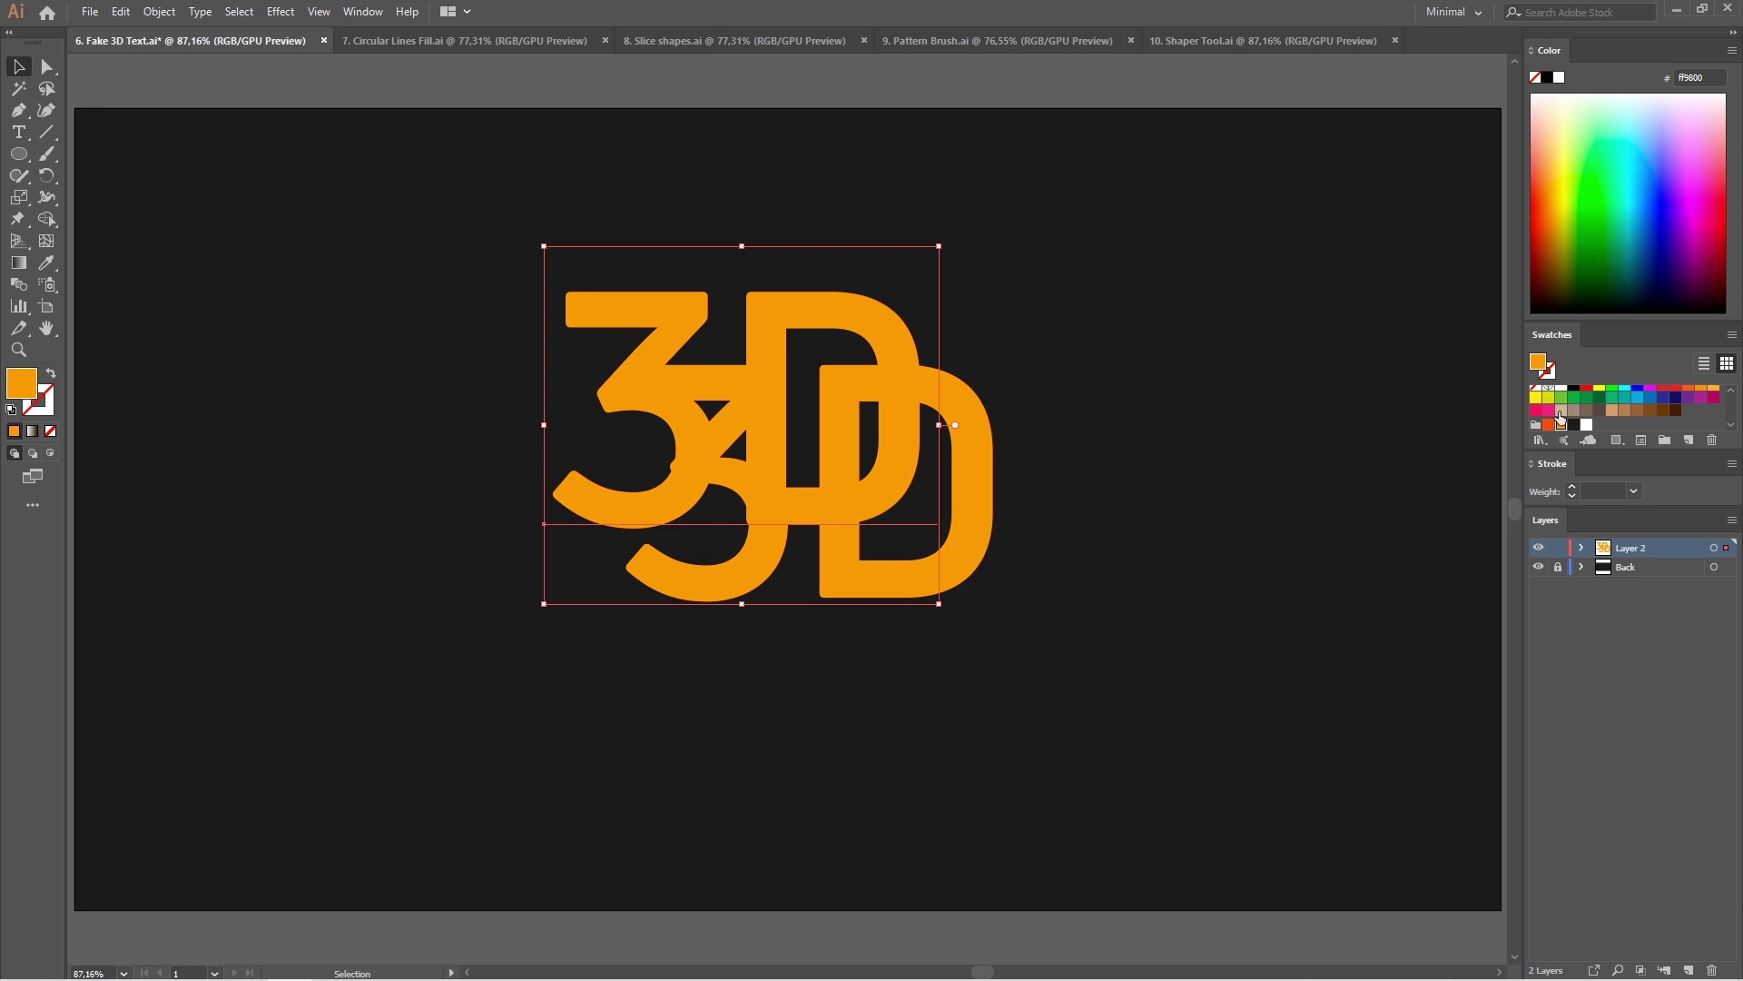
click(1549, 424)
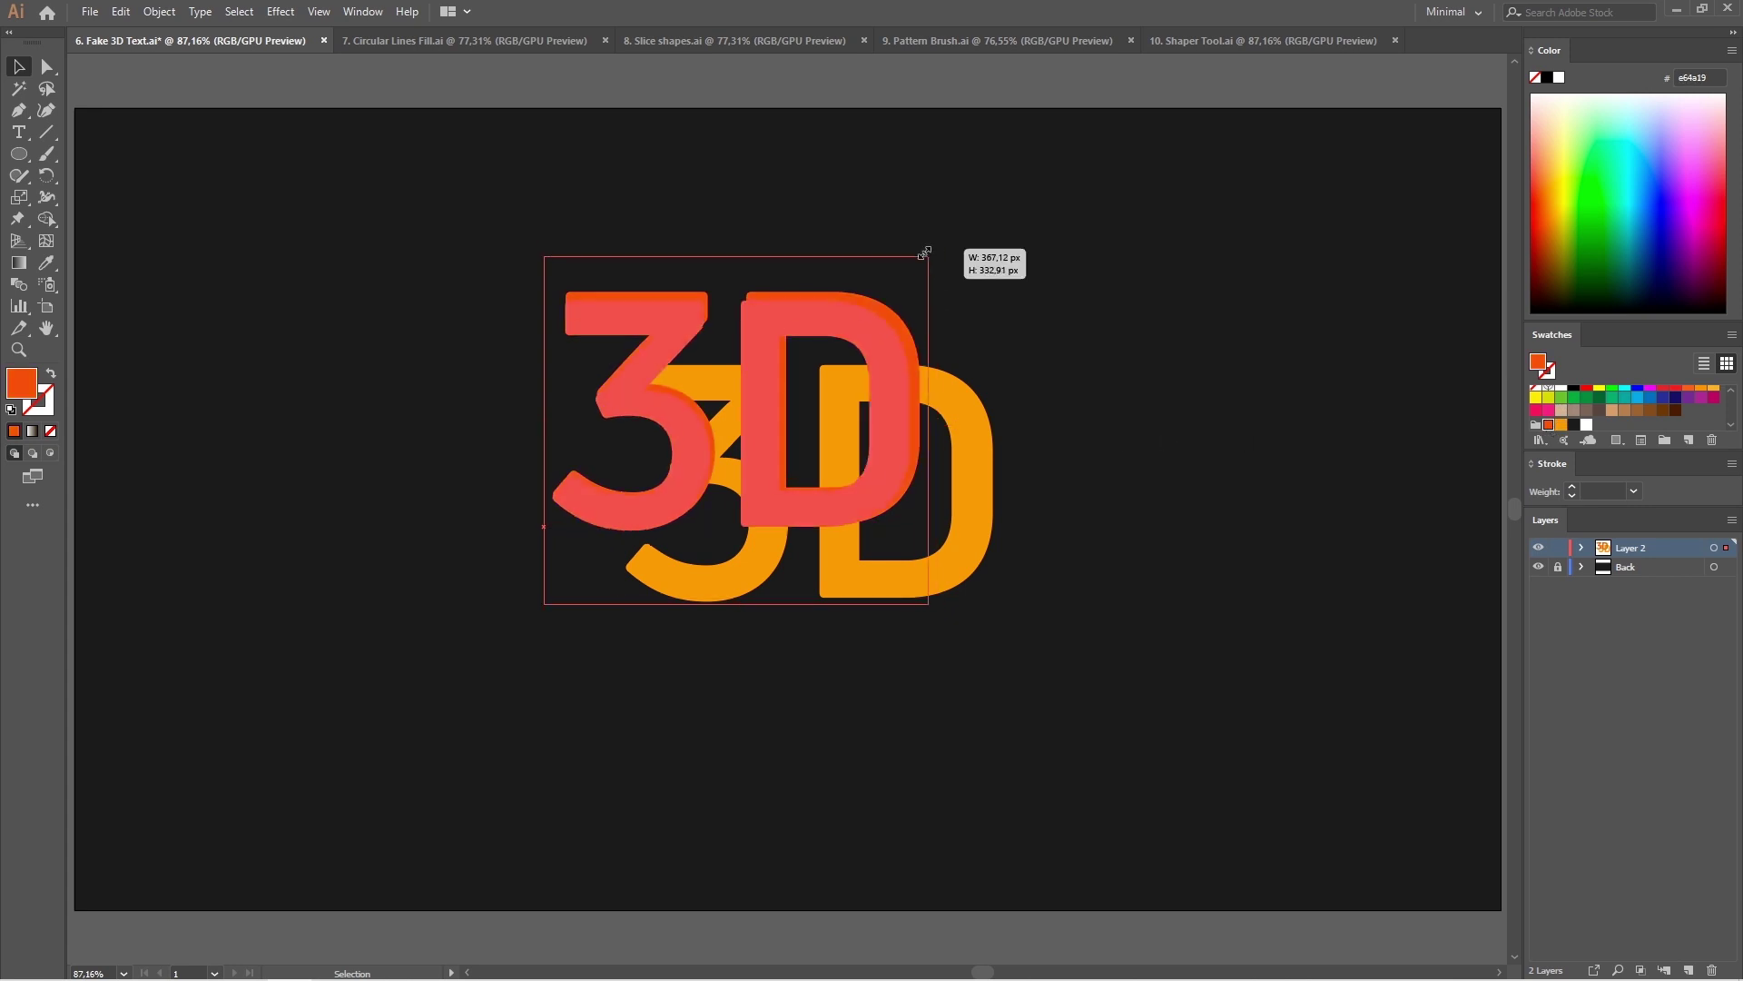
drag(940, 246, 852, 285)
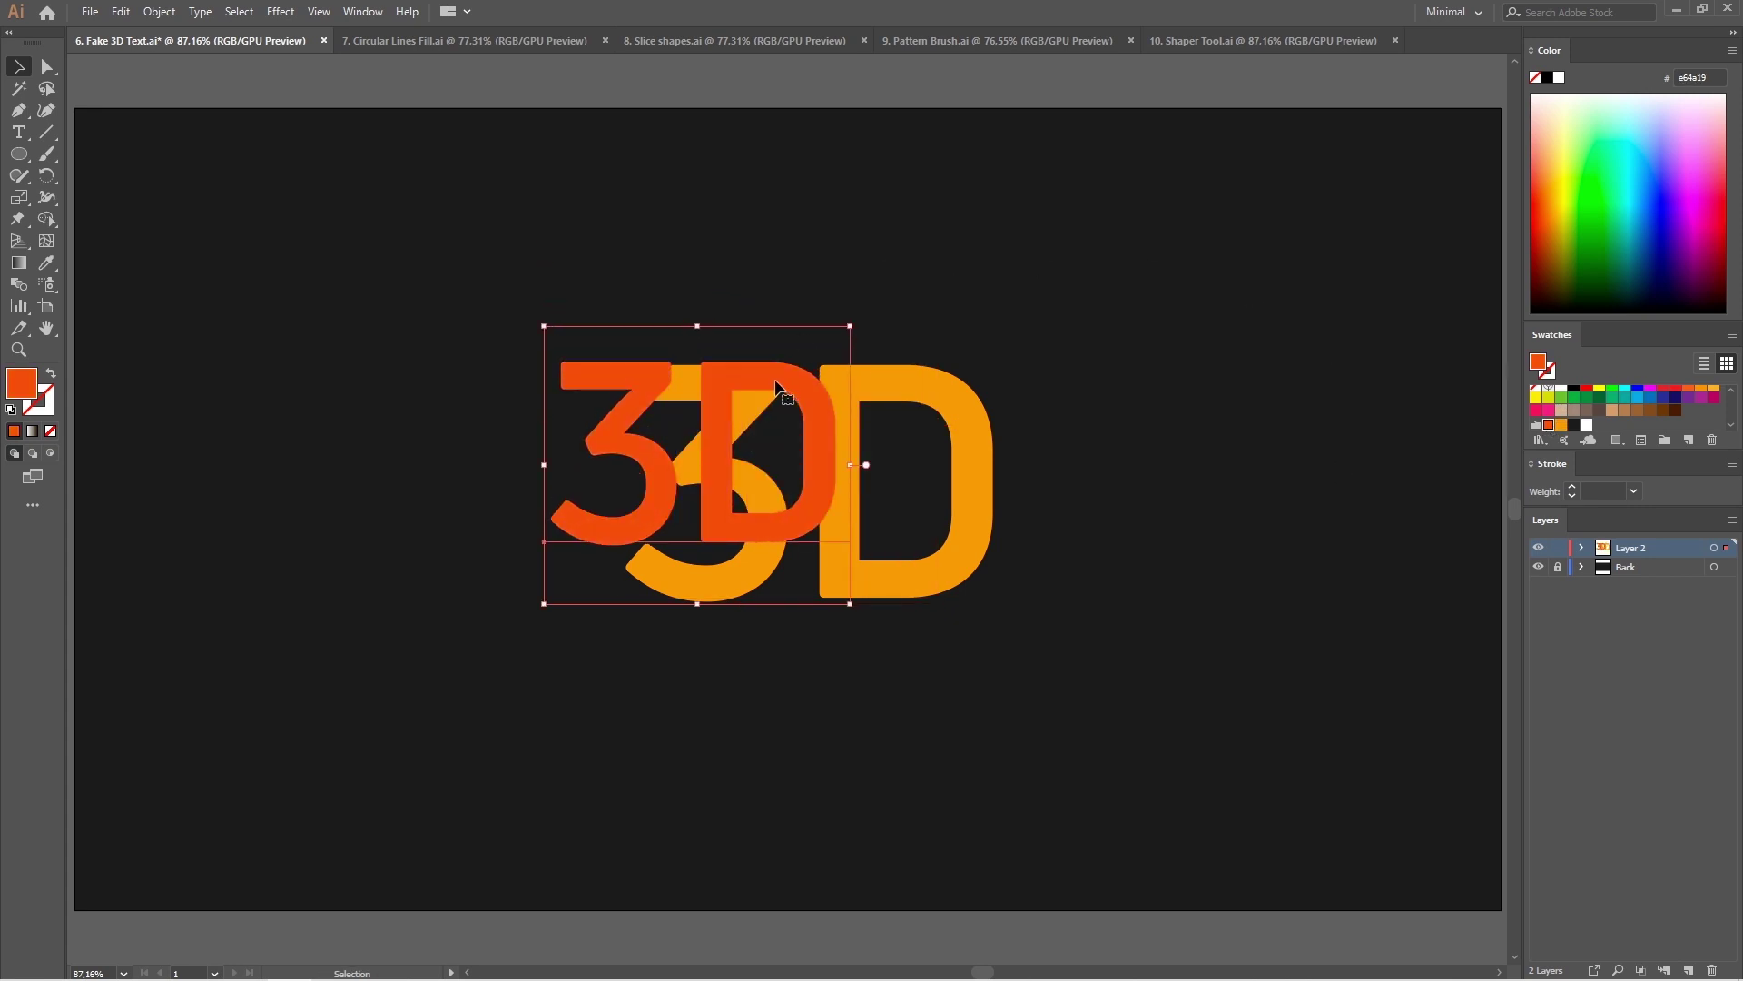
right_click(776, 379)
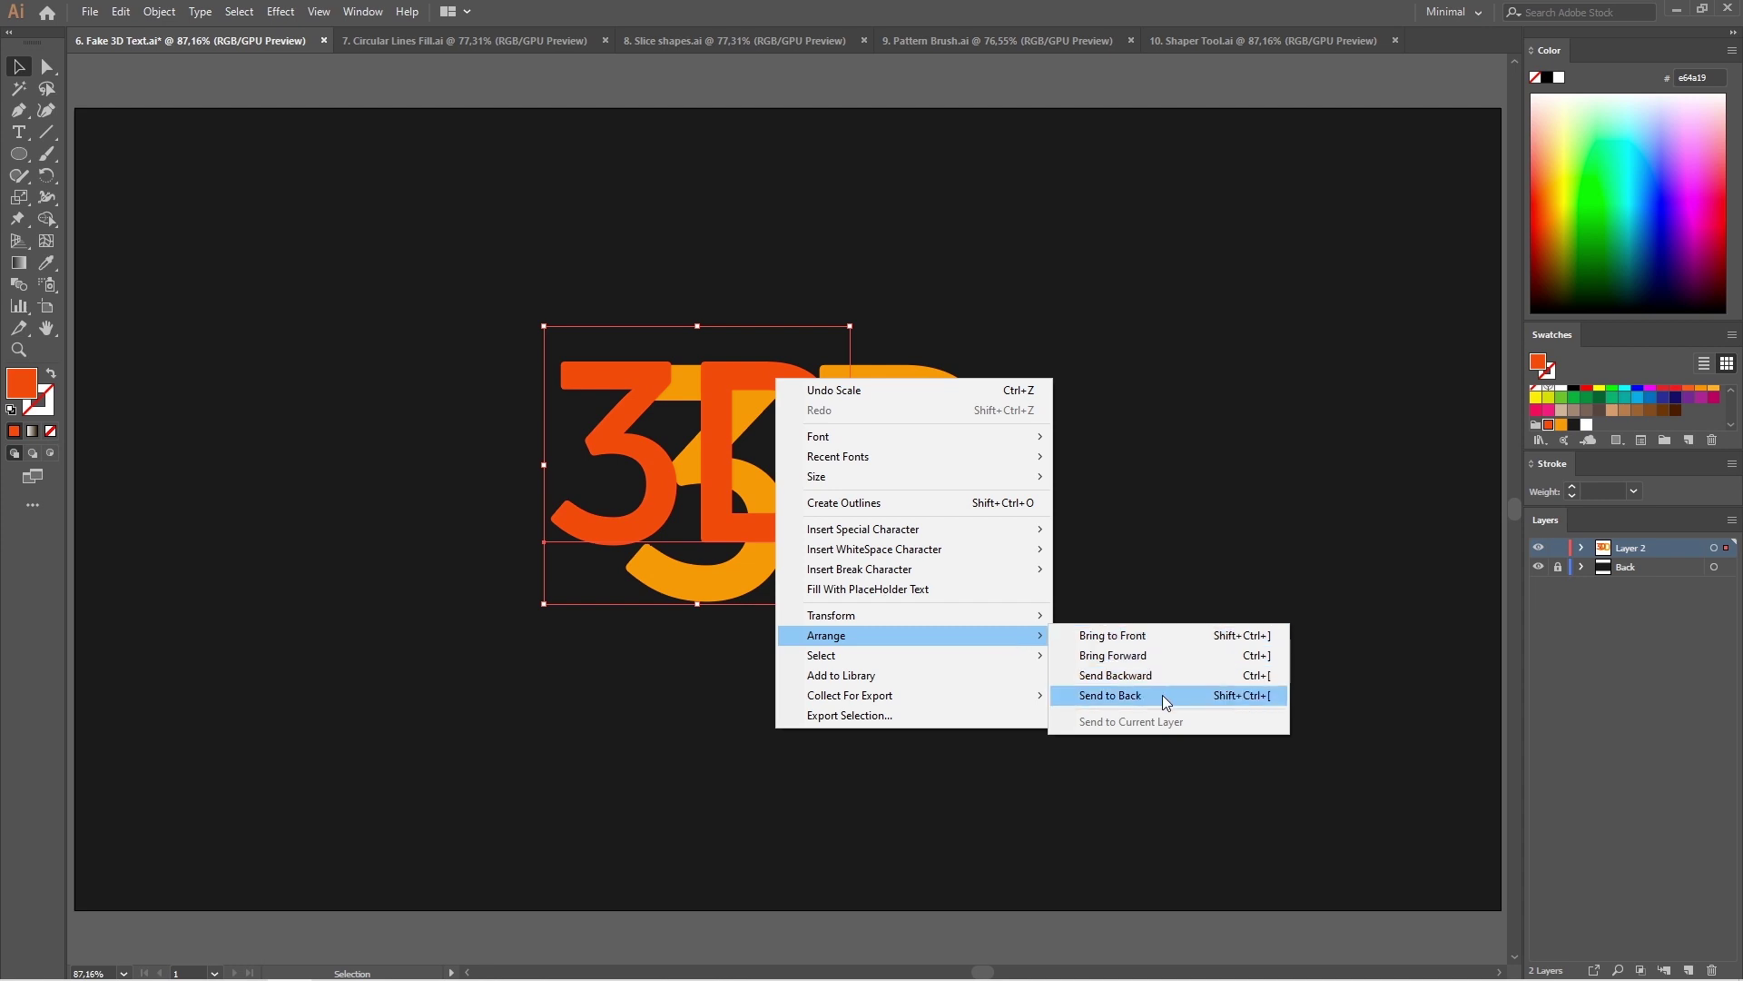
click(1061, 695)
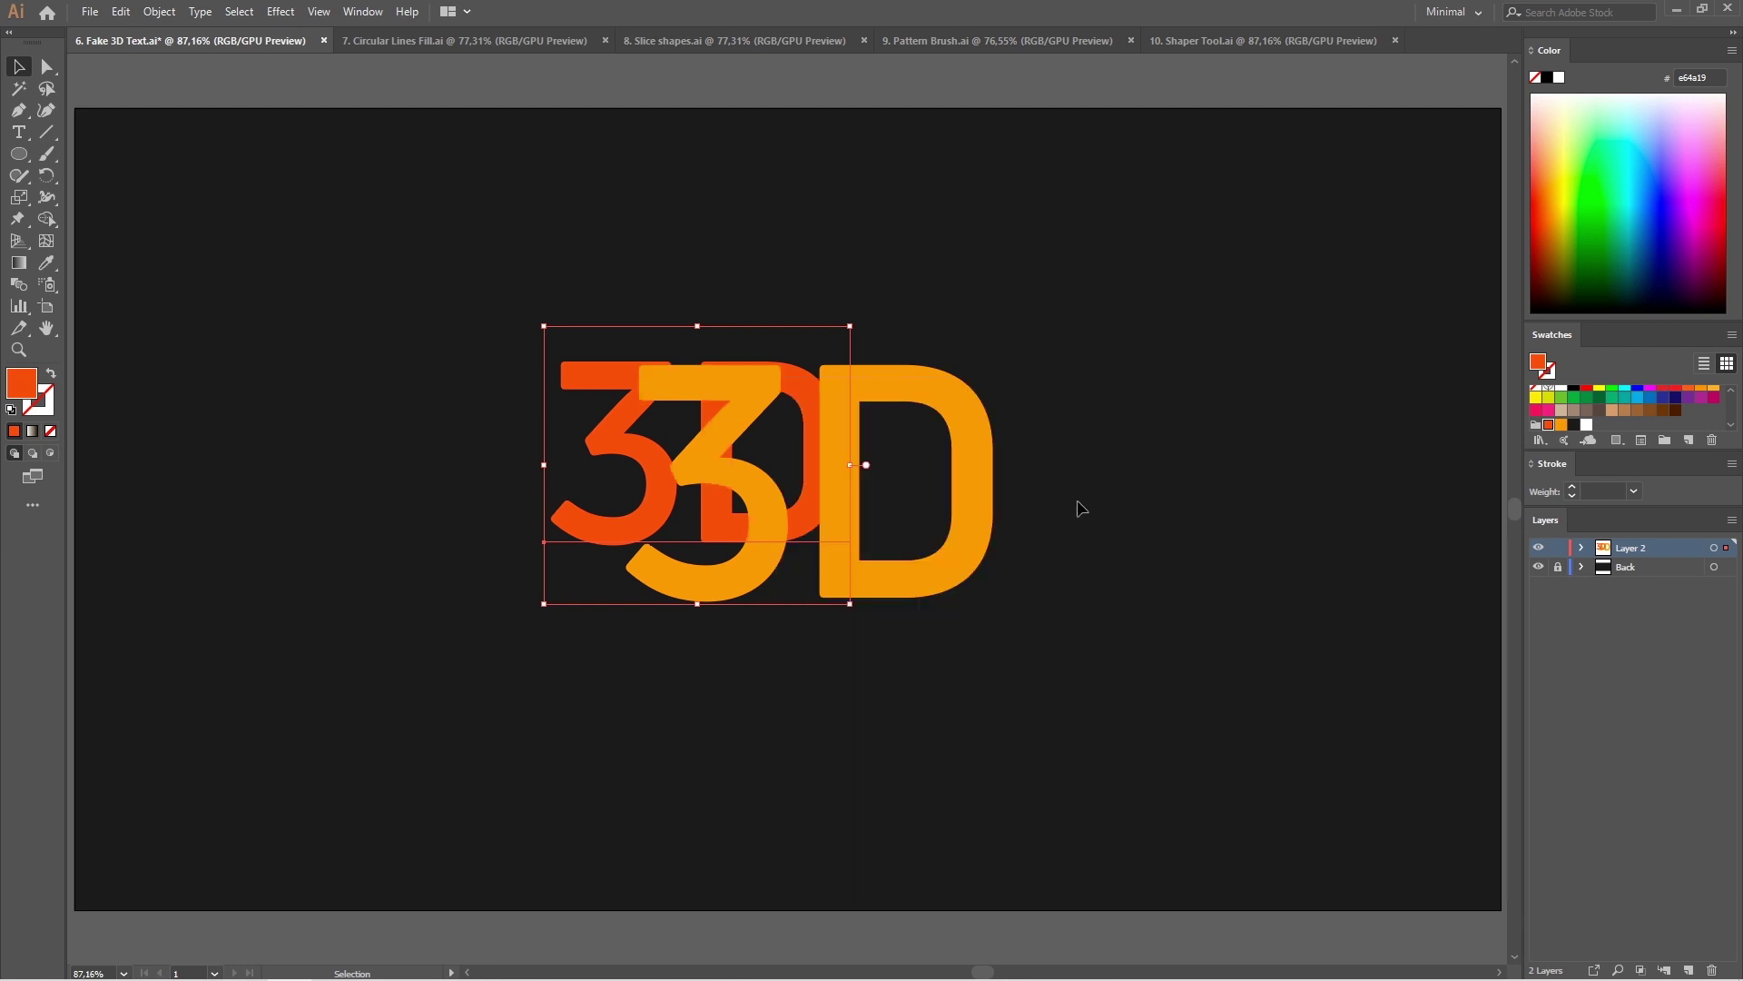
key(w)
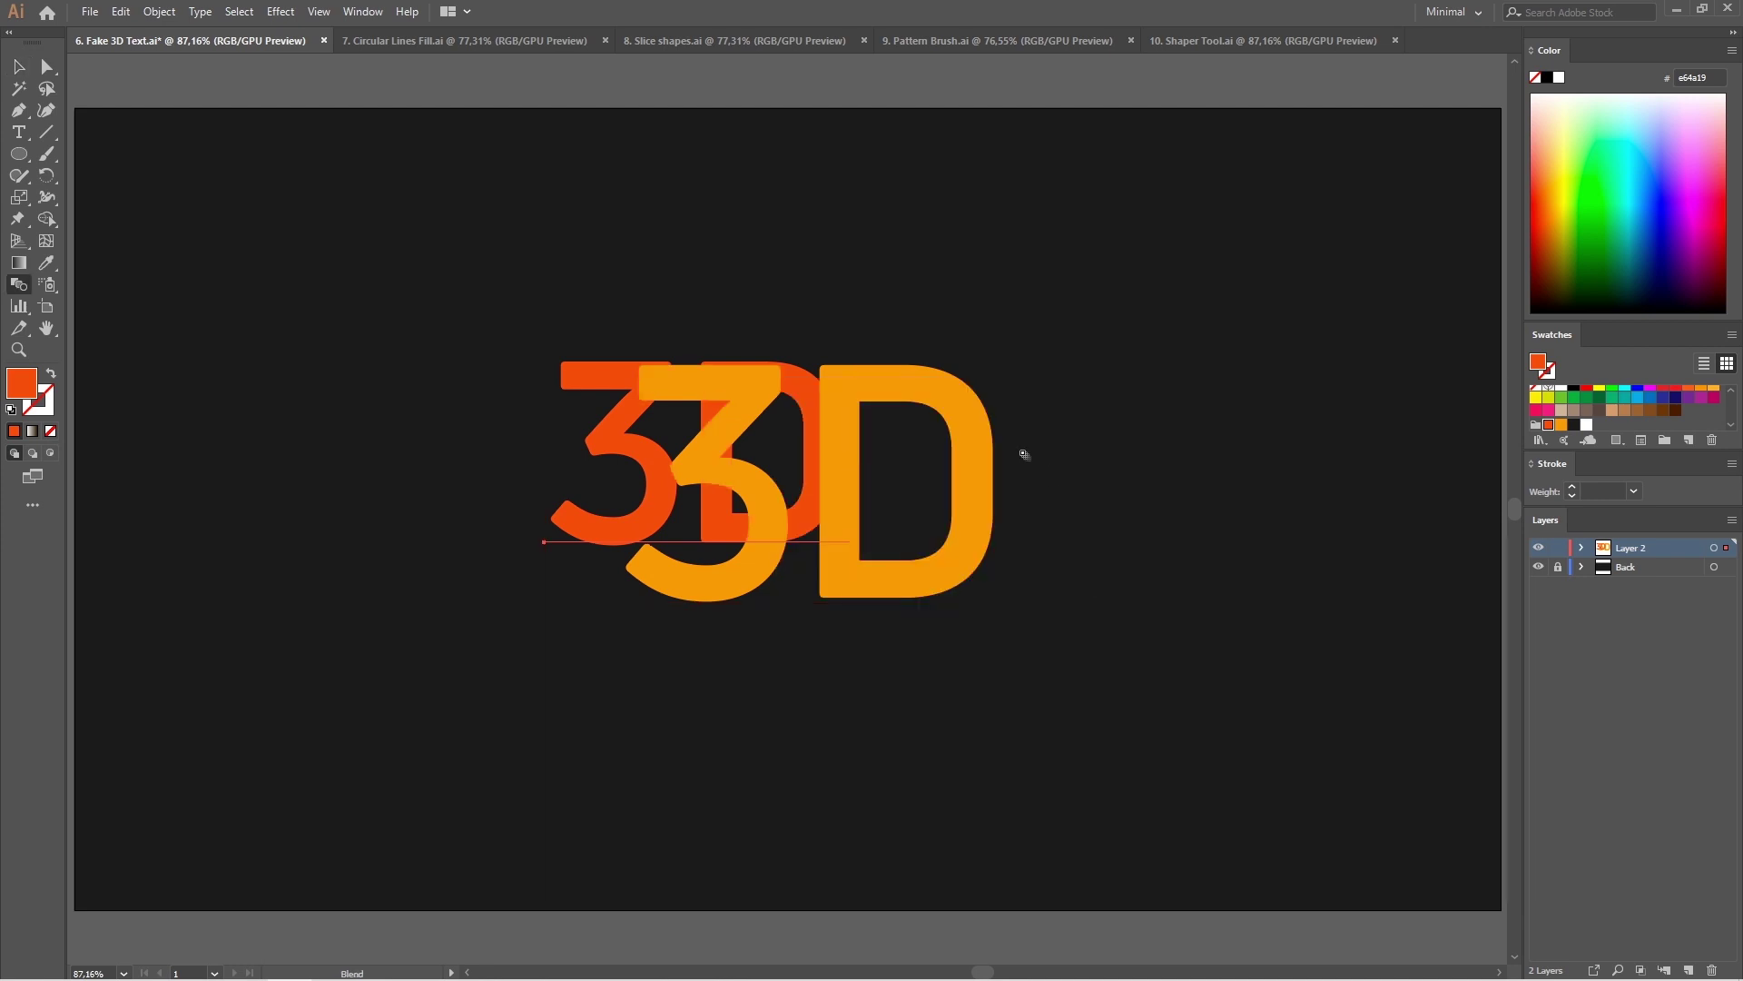
- Blend the two 3D copies using Specified Distance spacing of 2
click(660, 394)
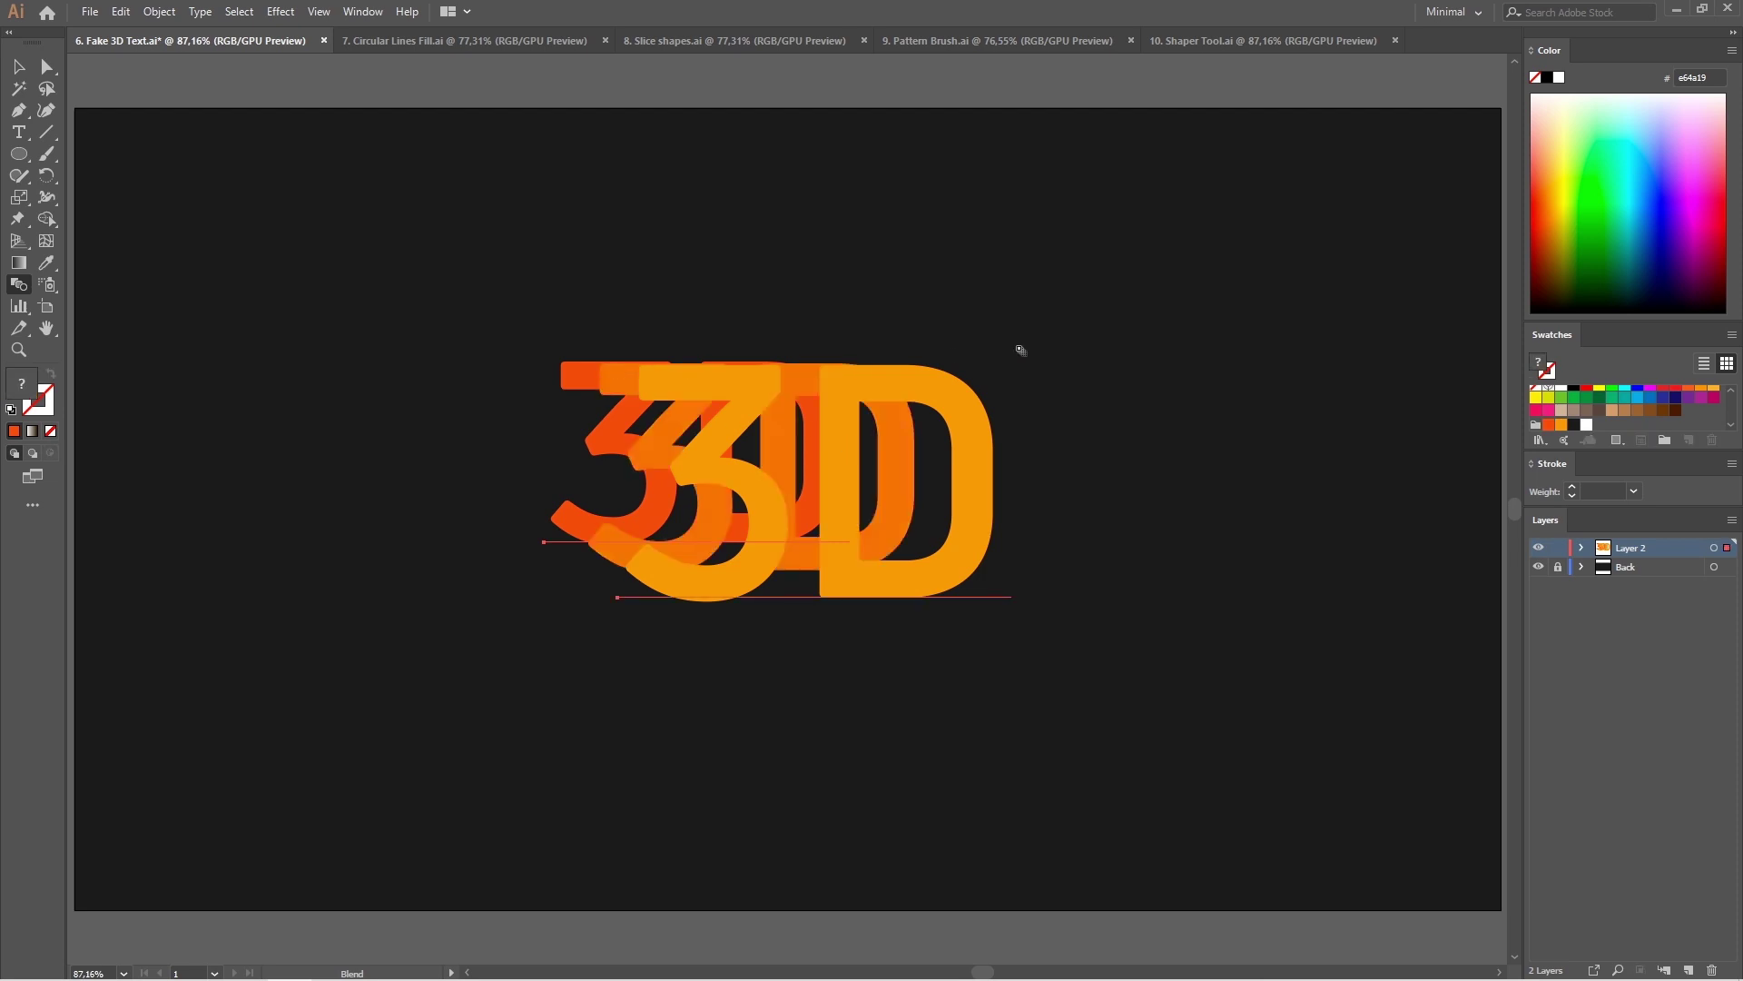
click(166, 8)
mouse_move(183, 483)
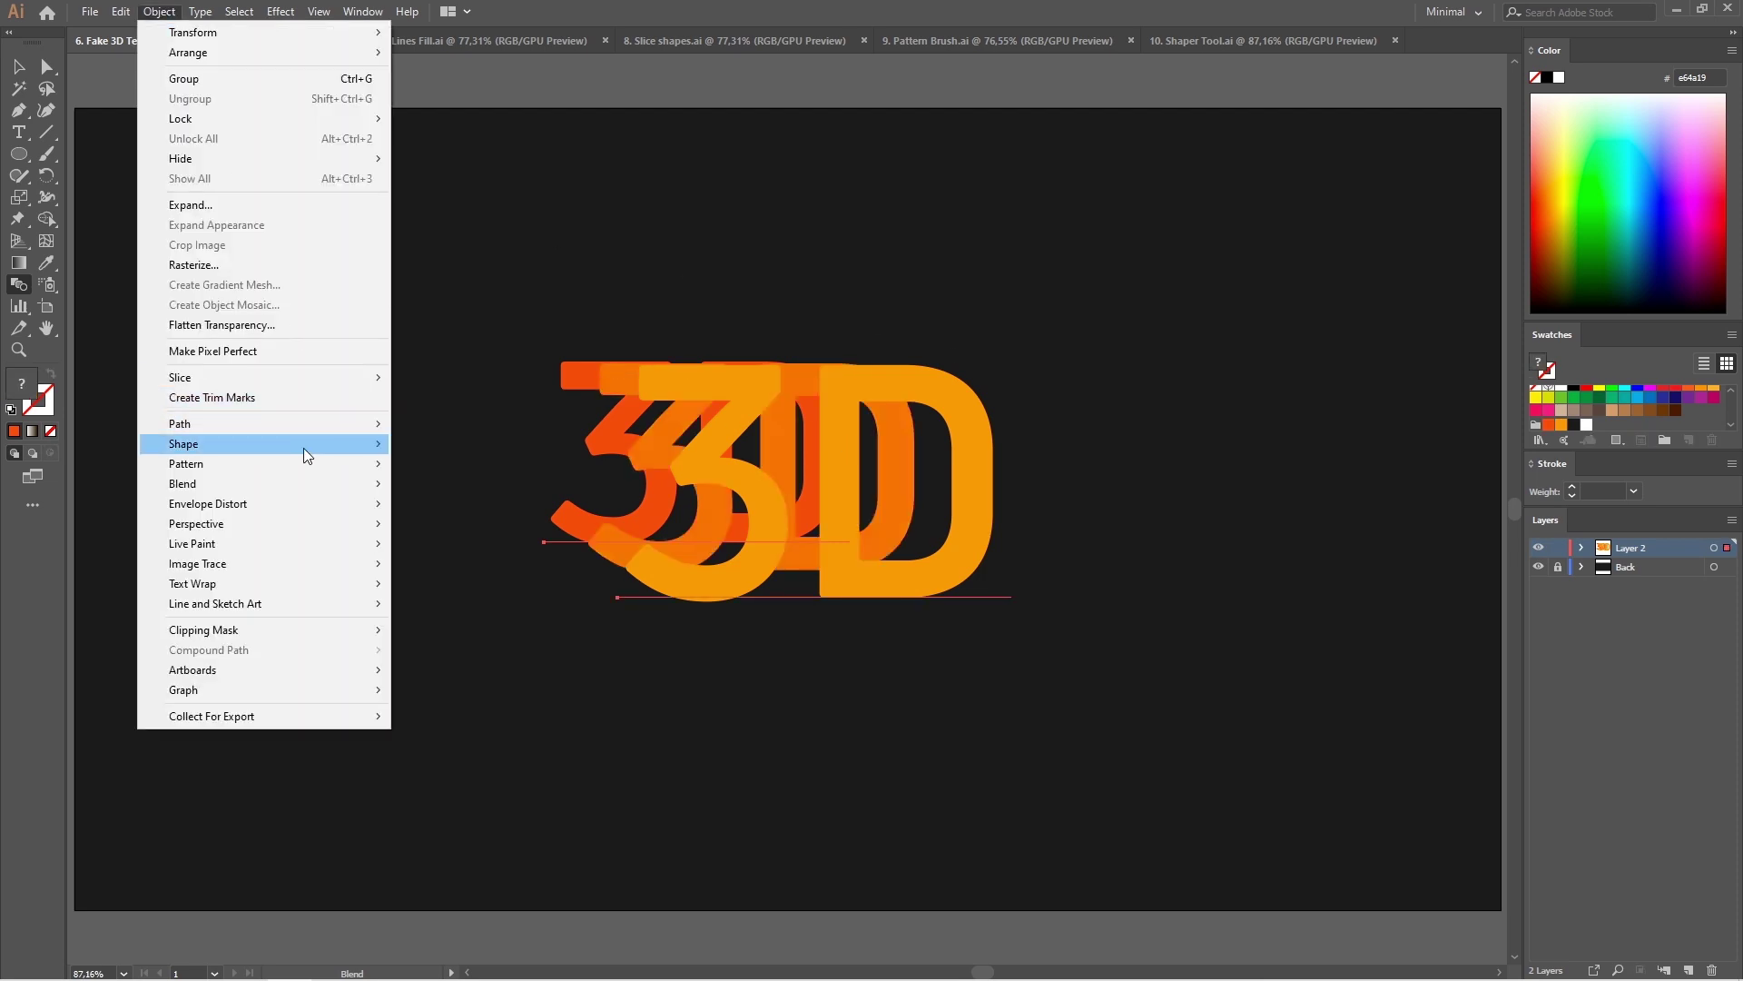
click(514, 530)
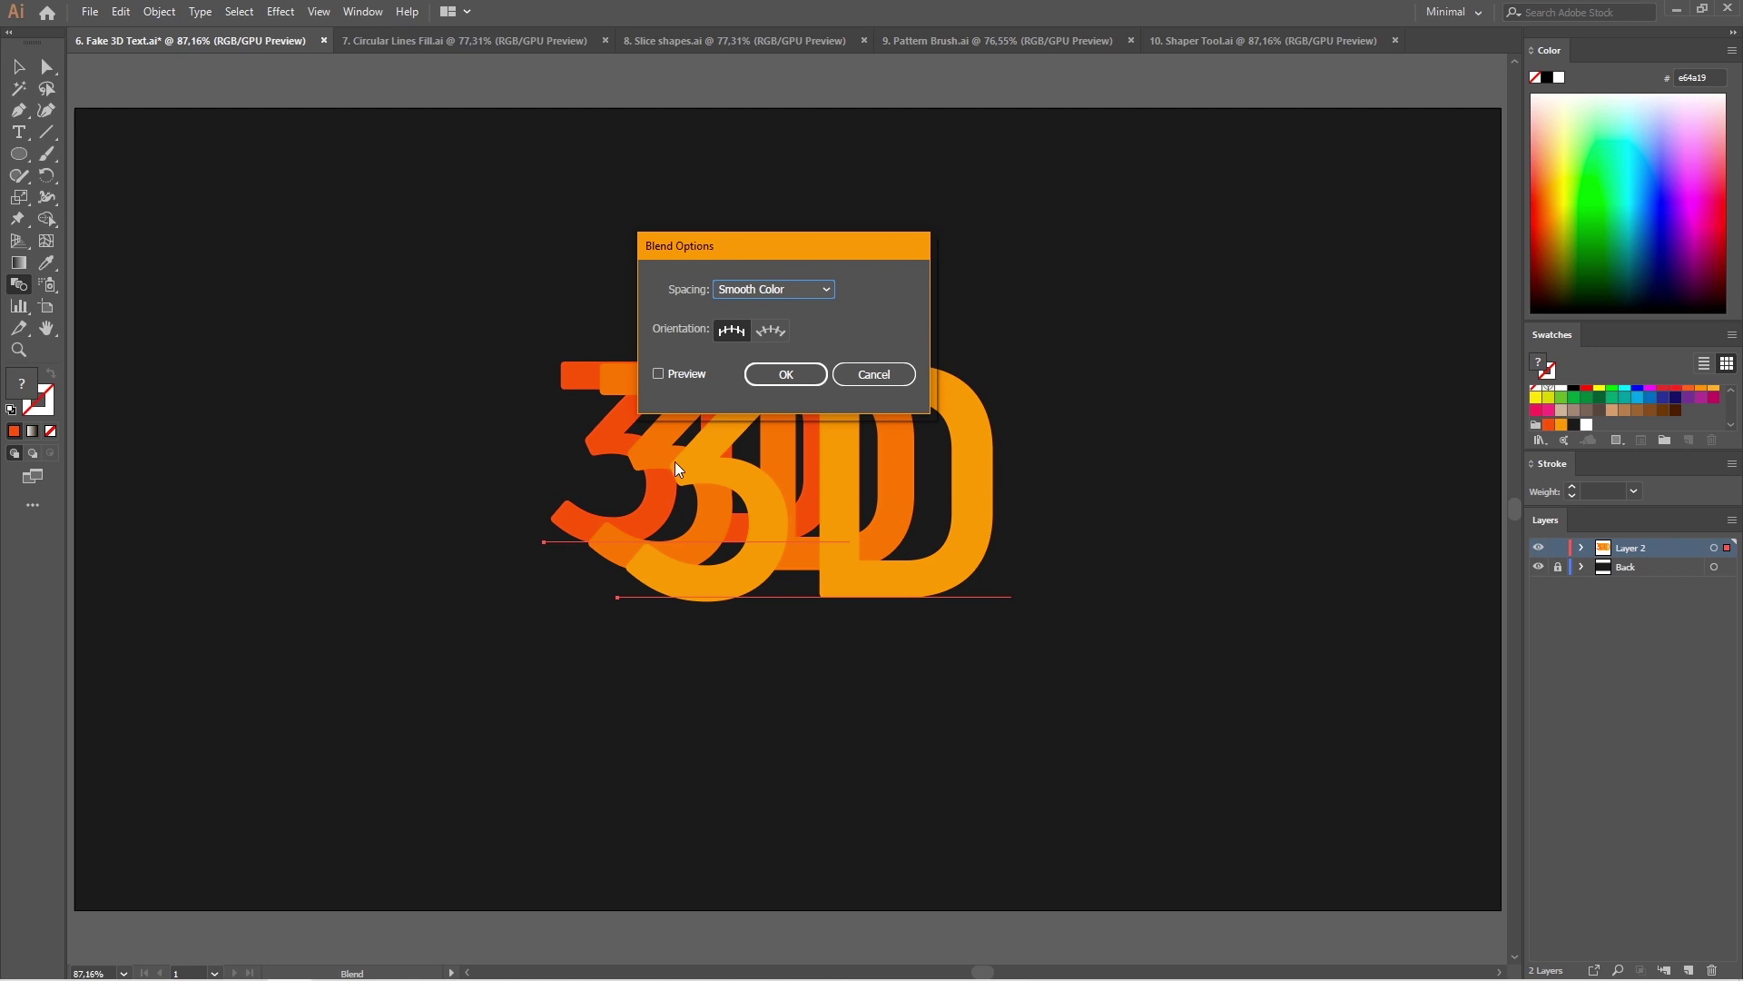
click(659, 374)
click(771, 292)
click(792, 345)
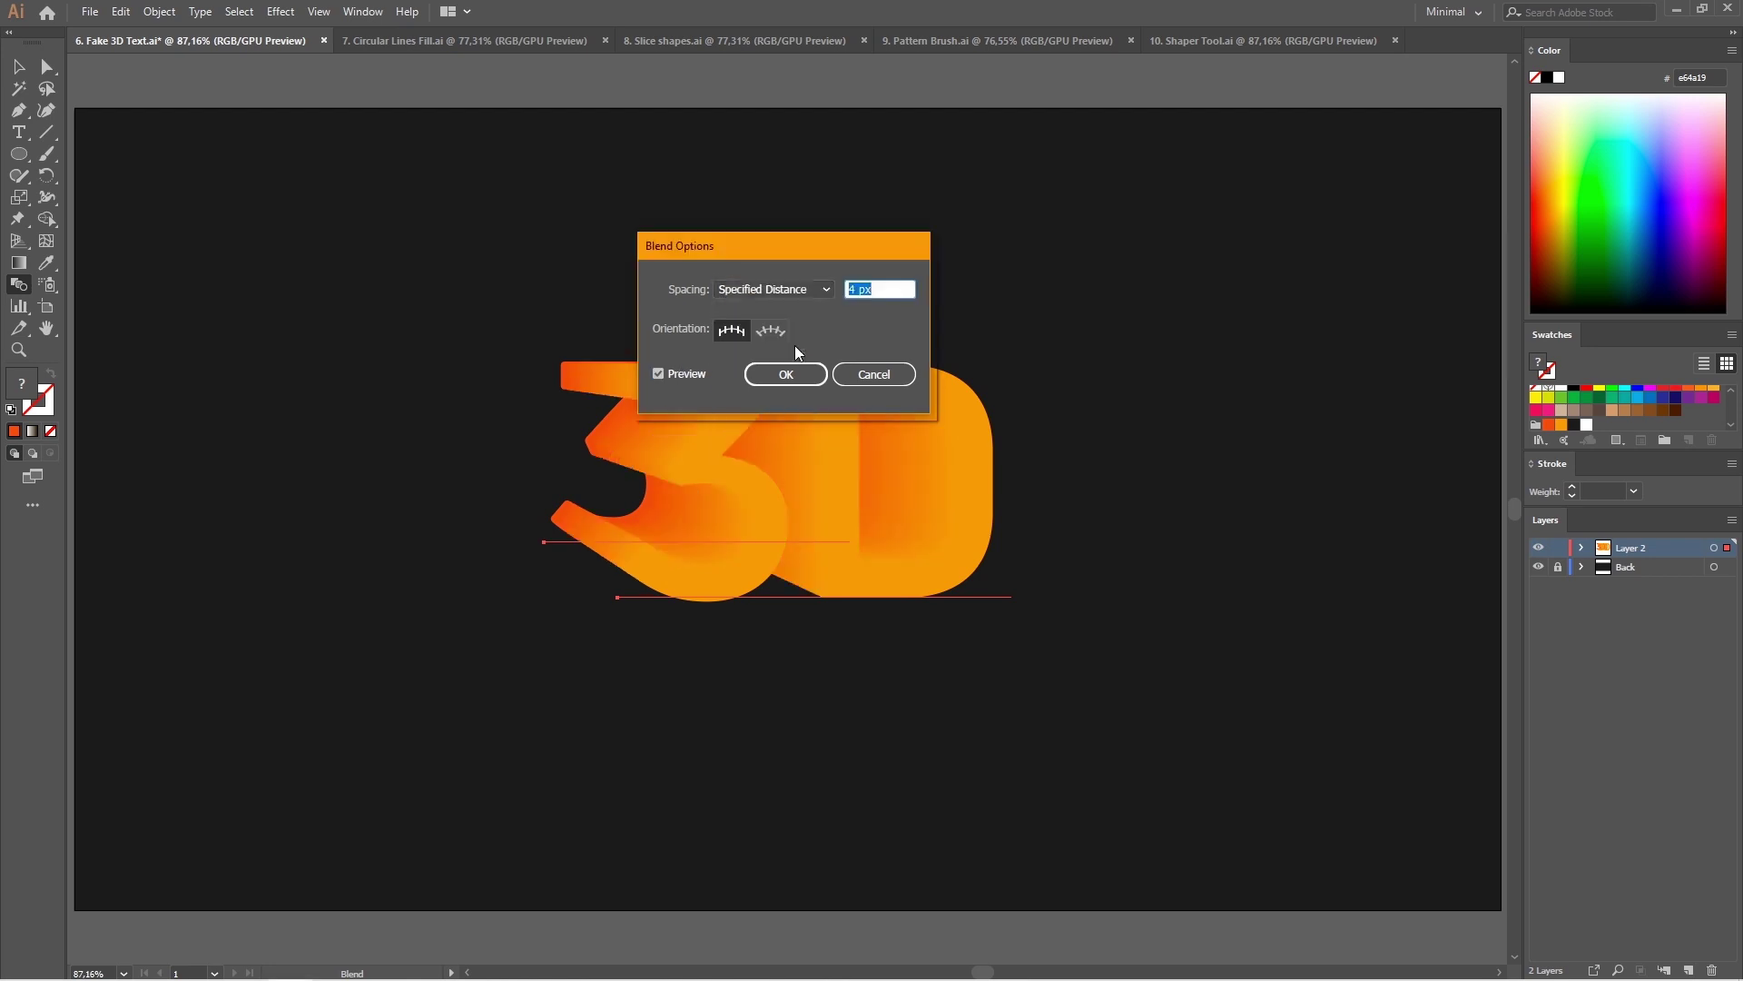
text(2)
click(782, 376)
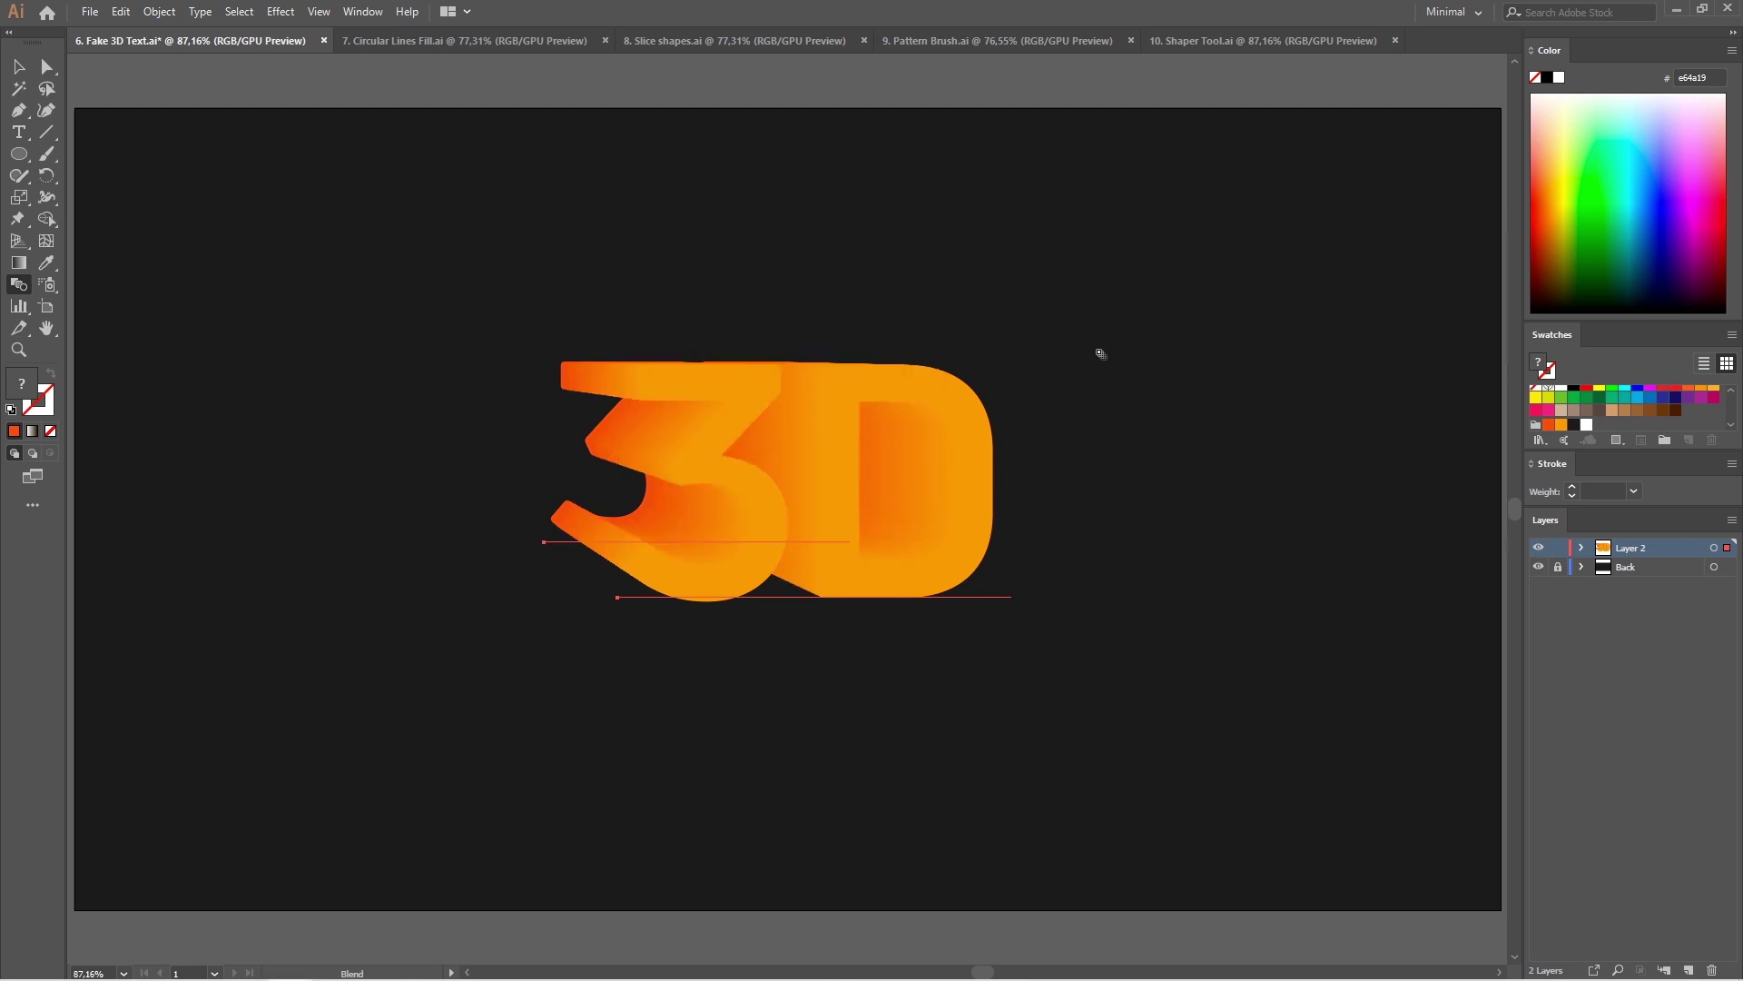
- Shift the front 3D copy inside the blend to deepen the extrusion
click(47, 66)
click(836, 597)
mouse_move(883, 597)
mouse_down()
mouse_move(987, 606)
mouse_move(858, 624)
mouse_up()
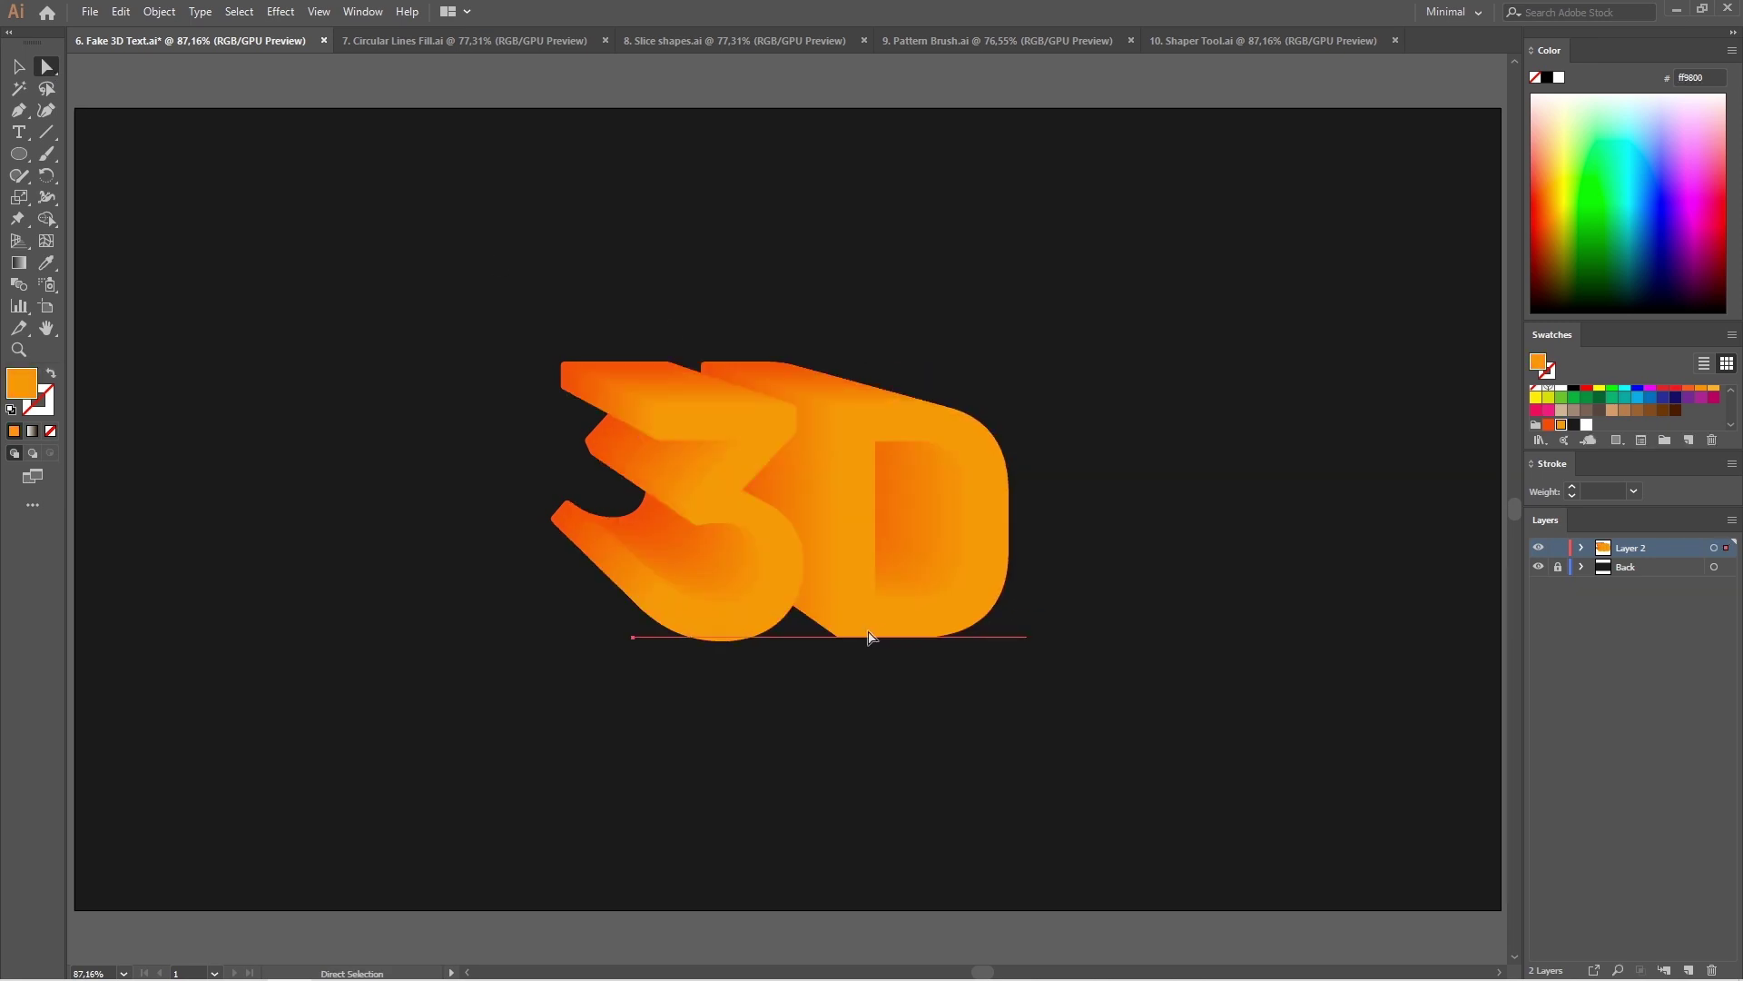
key(t)
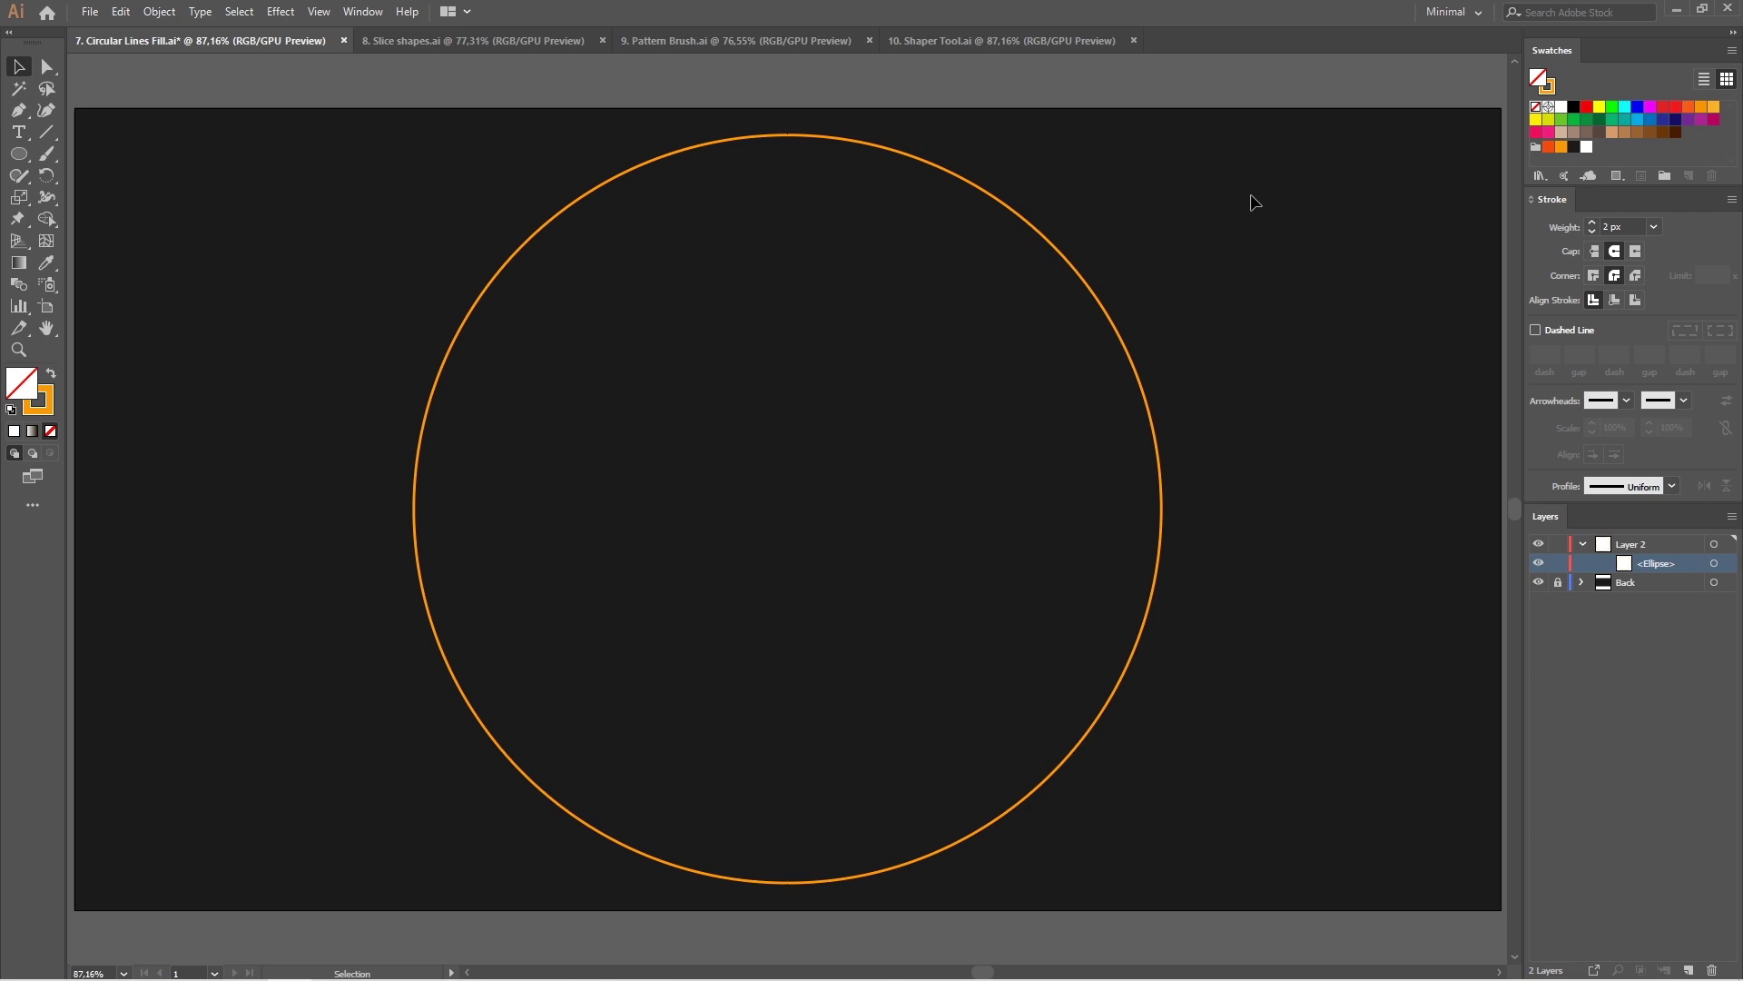
- Duplicate the orange circle, scale the copy down to about 70 px, and centre it
click(1131, 372)
drag(1136, 356, 1312, 371)
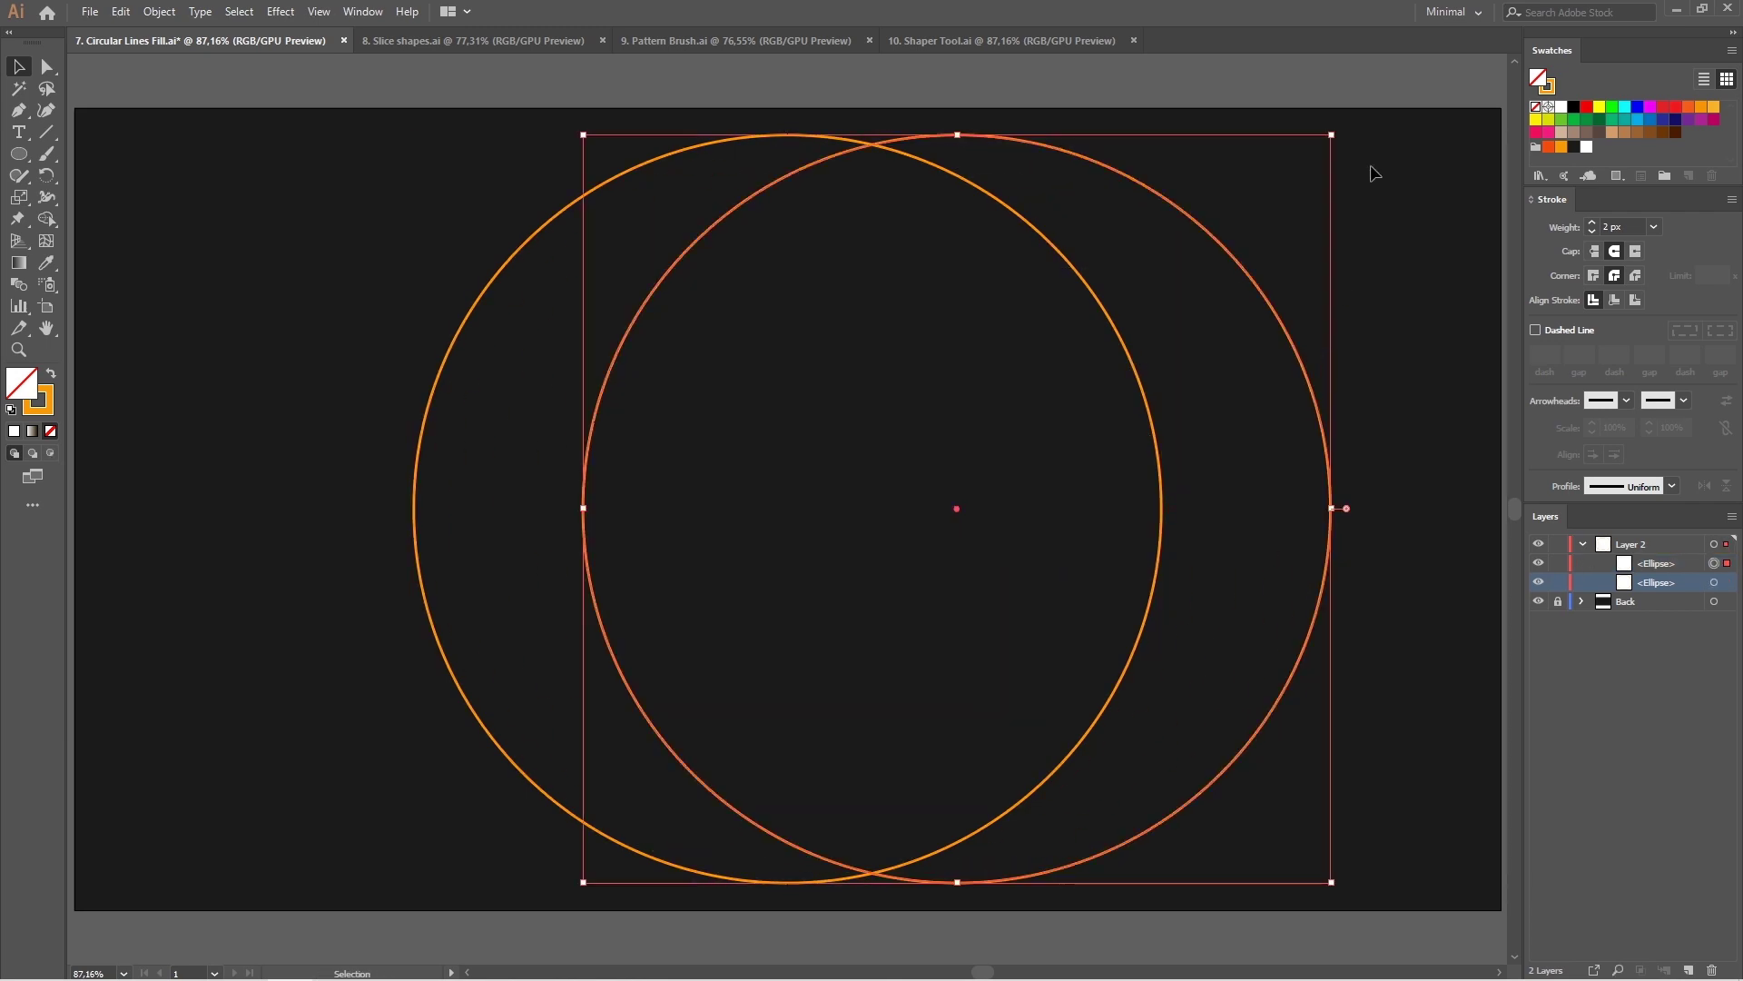
mouse_move(1335, 136)
mouse_down()
mouse_move(1139, 375)
mouse_move(965, 500)
mouse_move(785, 511)
mouse_up()
click(908, 500)
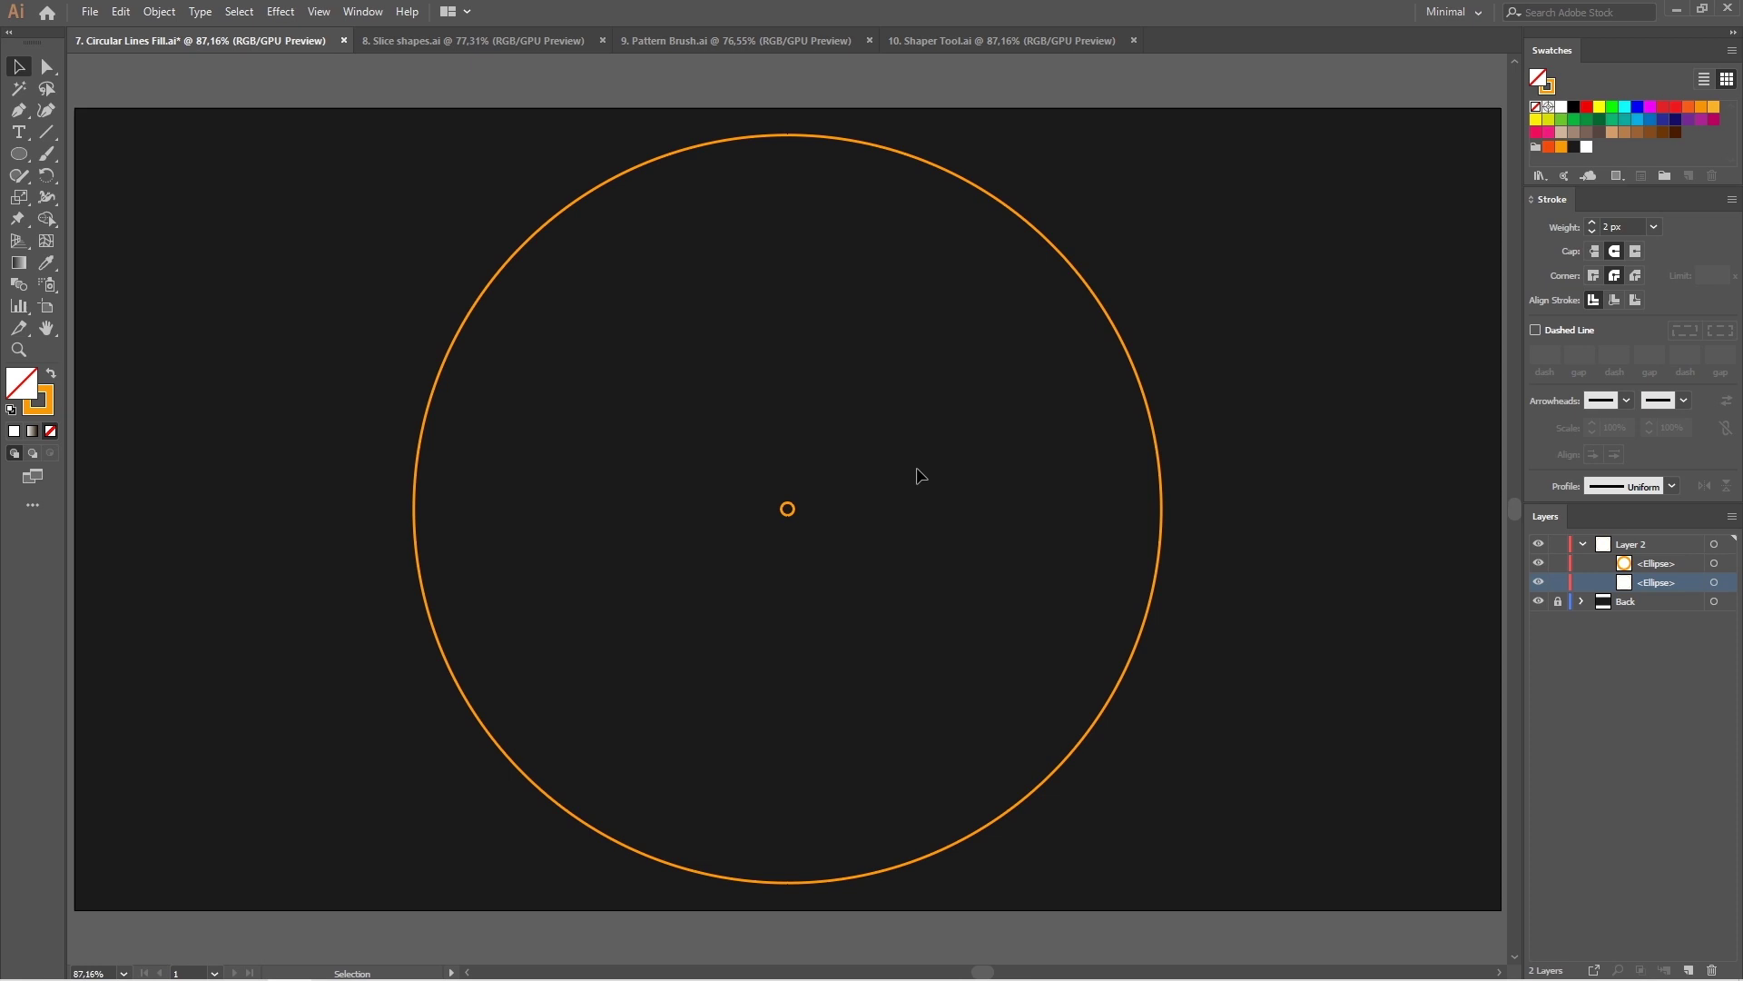
- Blend the big and small circles into rings with Specified Distance spacing of 8
key(w)
click(787, 508)
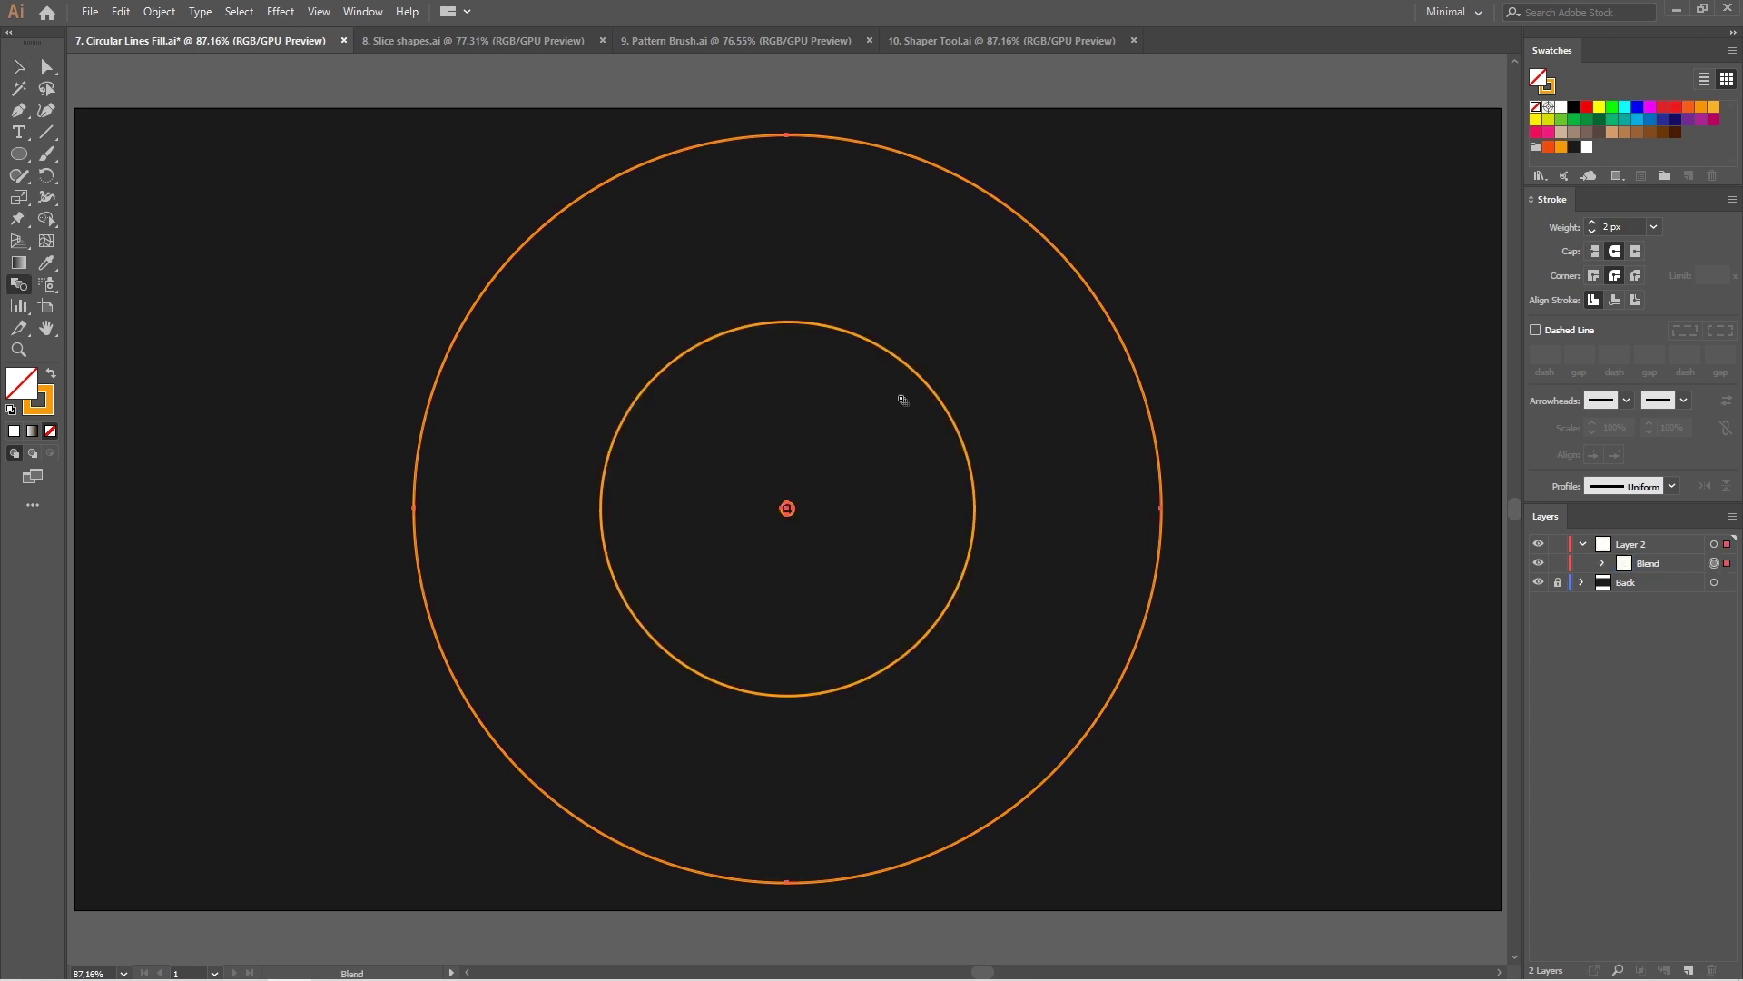
key(Return)
click(781, 289)
click(780, 280)
key(Tab)
text(8)
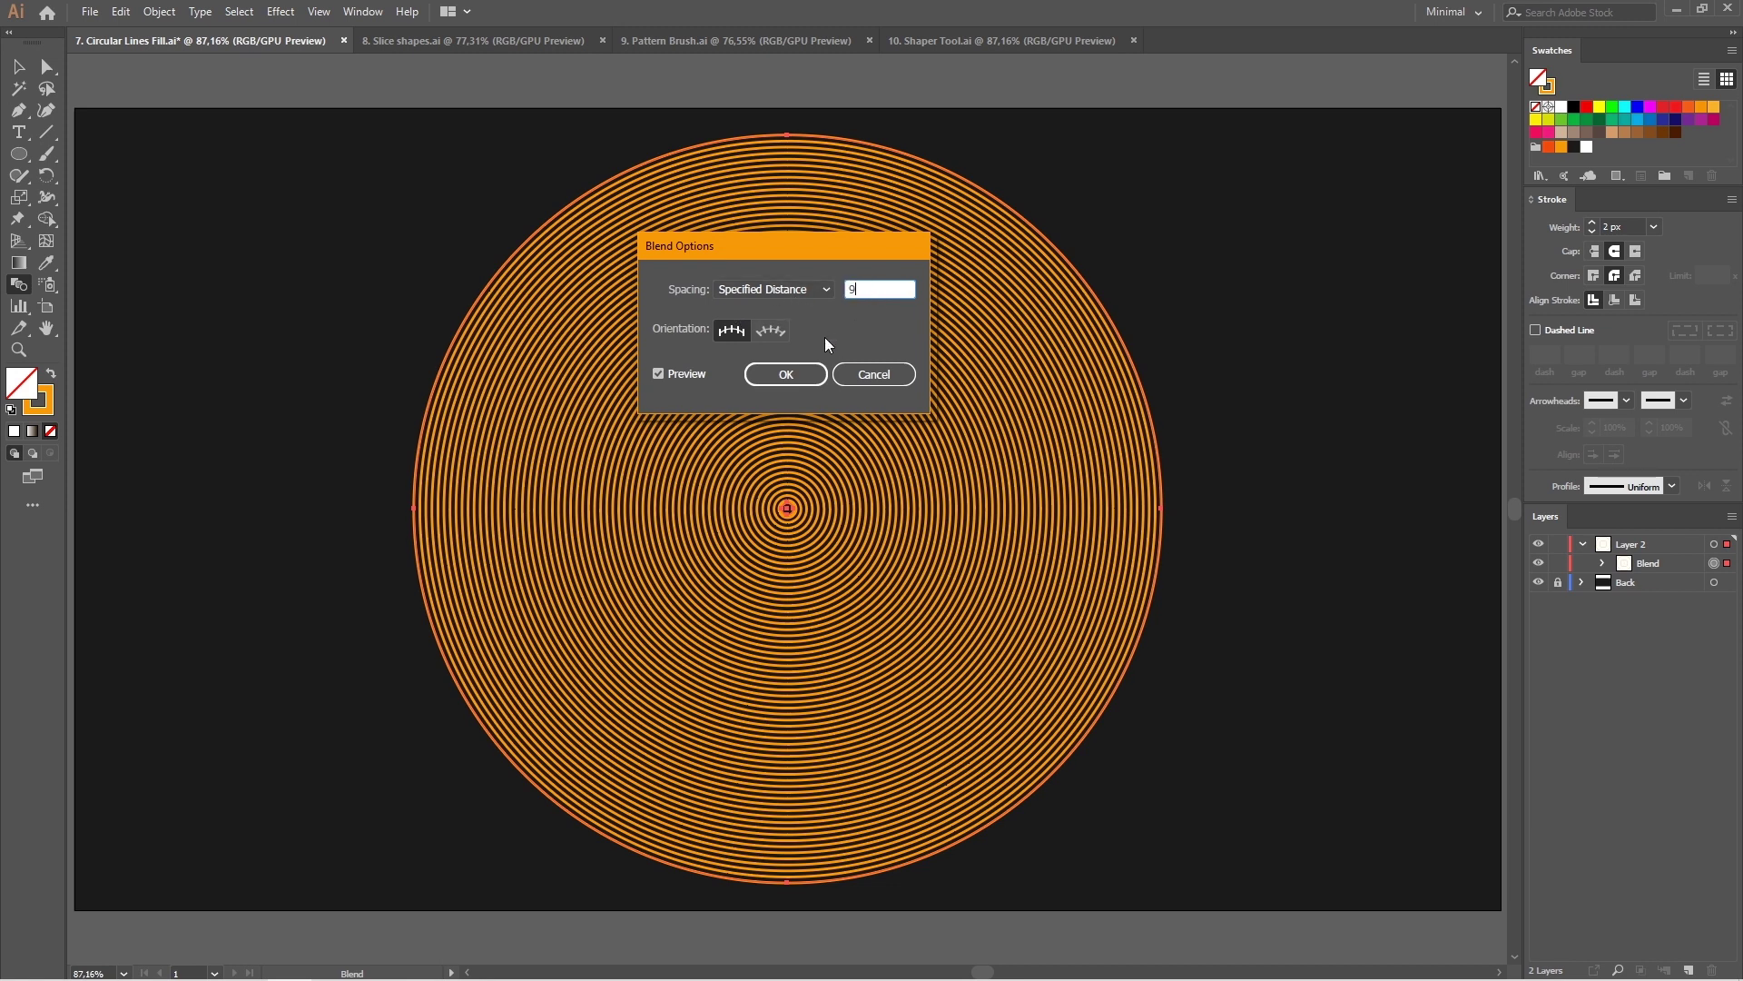
click(785, 374)
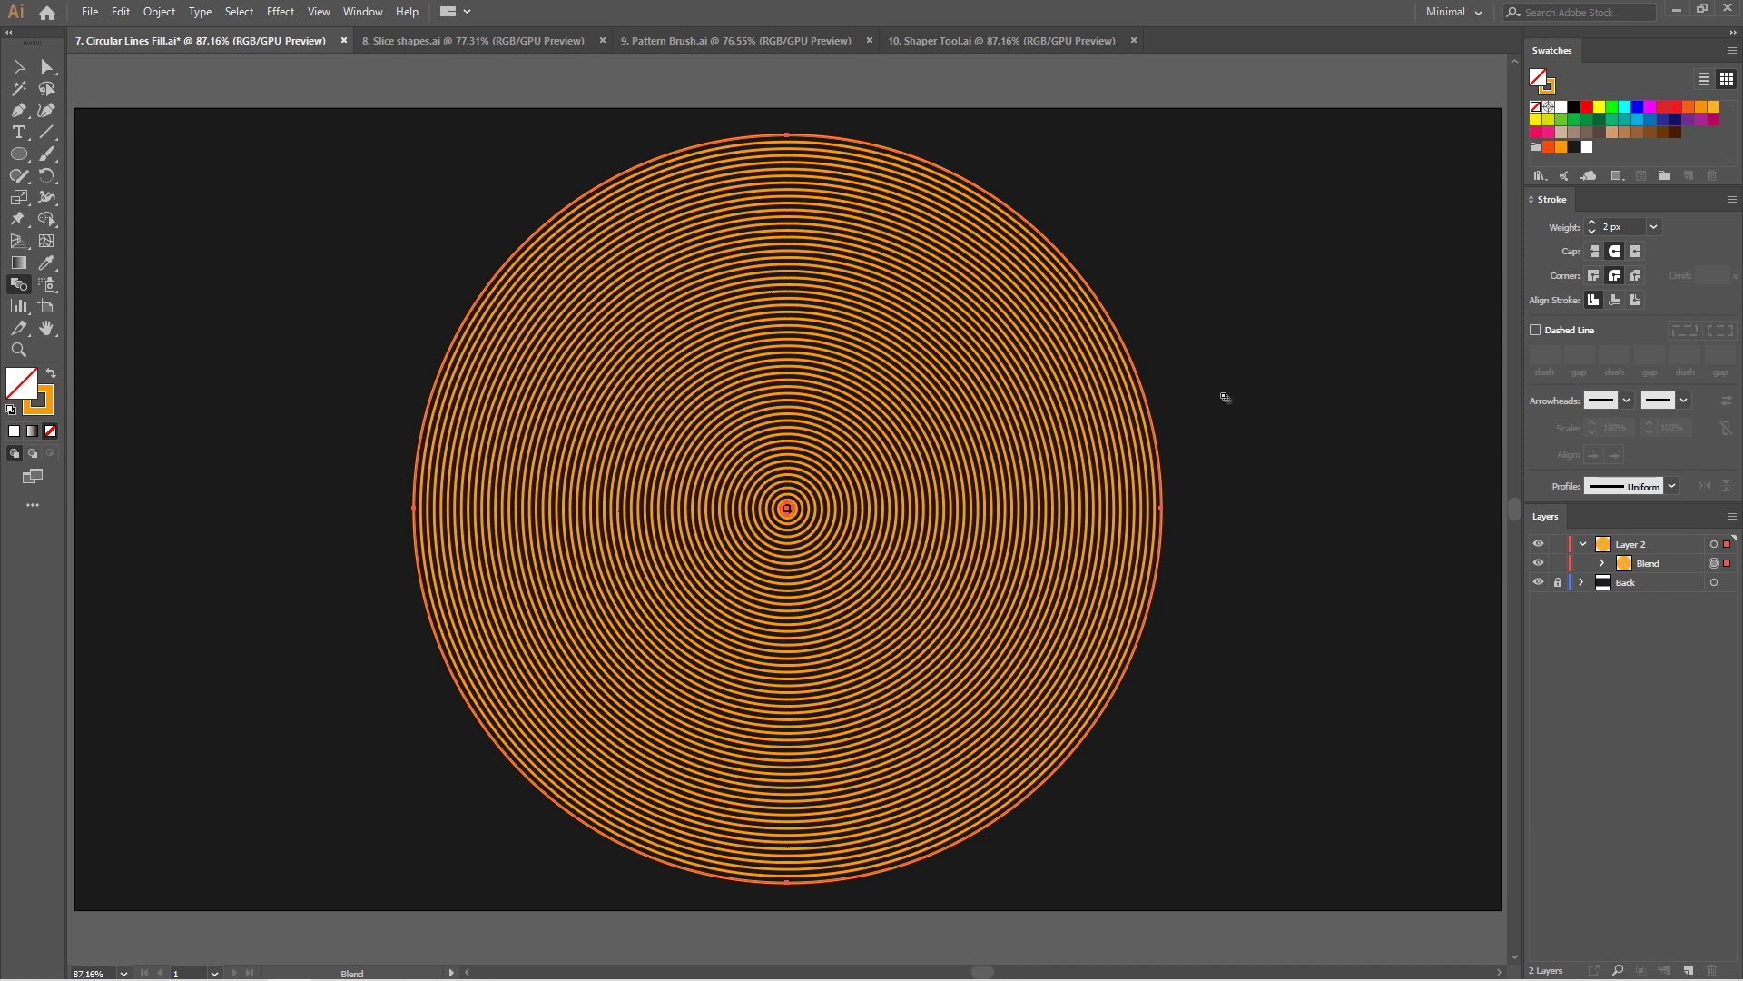
- Expand the ring blend into a group of separate paths
click(160, 12)
click(319, 204)
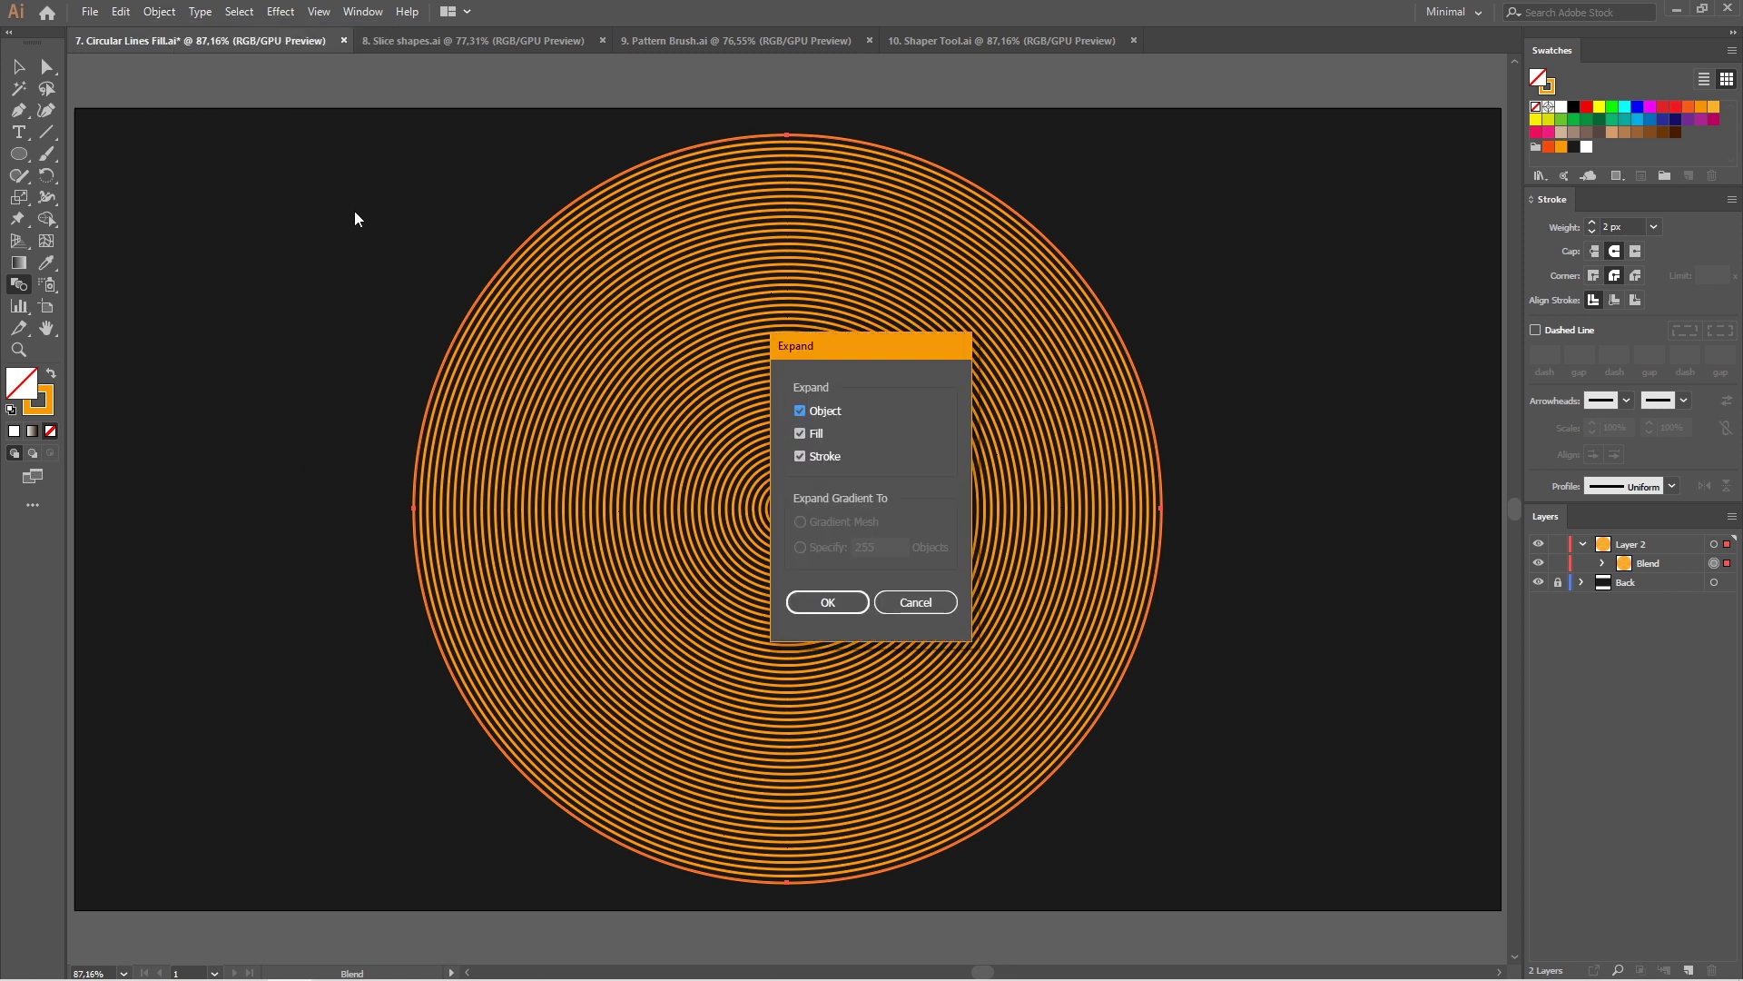
click(835, 603)
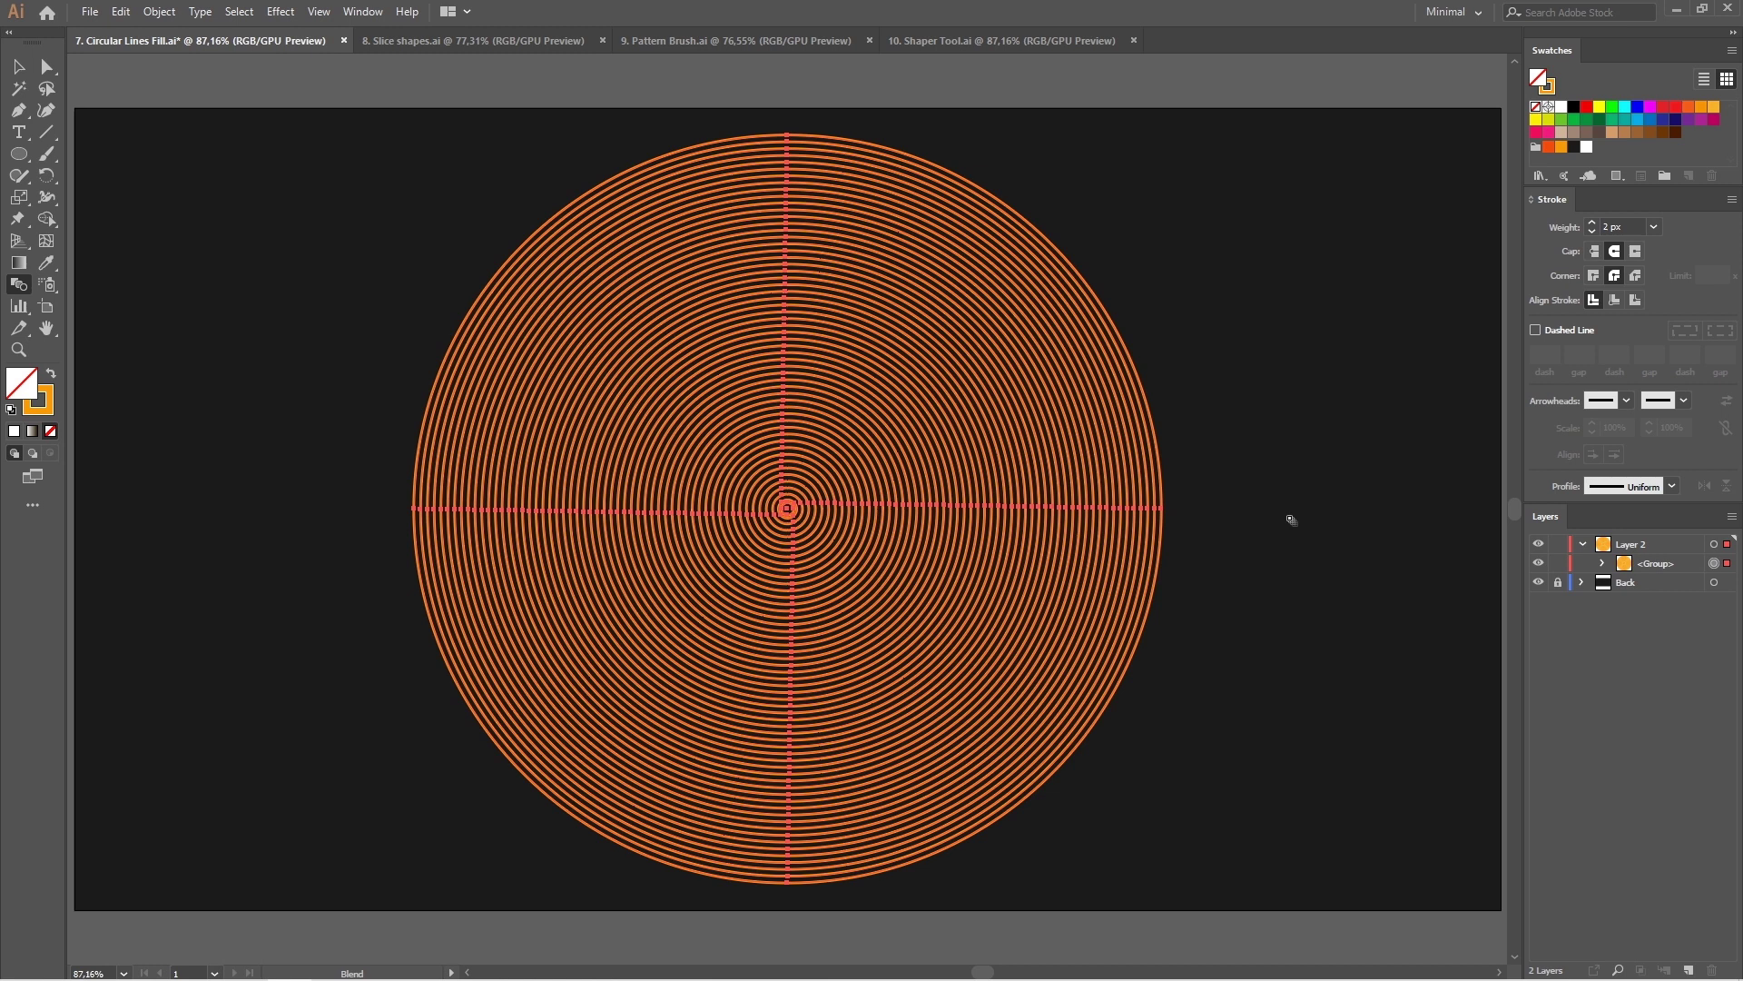
- Type CIRCULAR beside the circle in Uni Neue Black at 72 px
click(18, 133)
click(1215, 641)
text(CIRCULA)
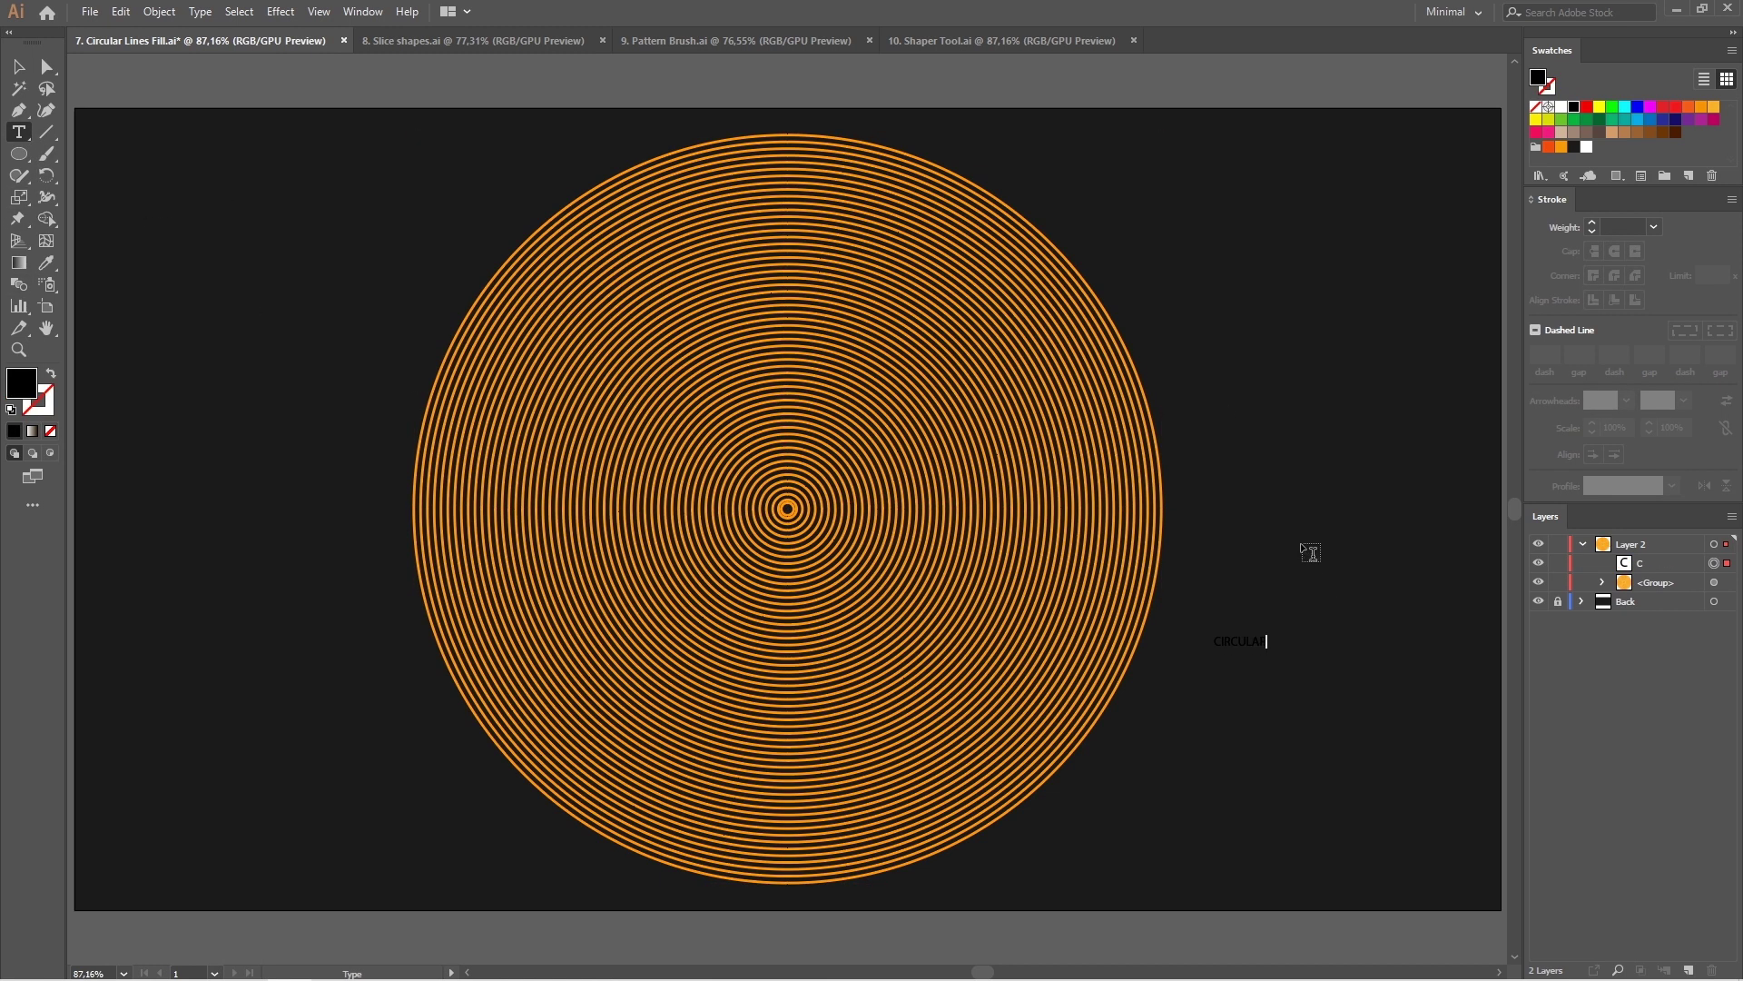
key(ctrl+a)
key(ctrl+t)
click(727, 599)
click(726, 212)
click(750, 536)
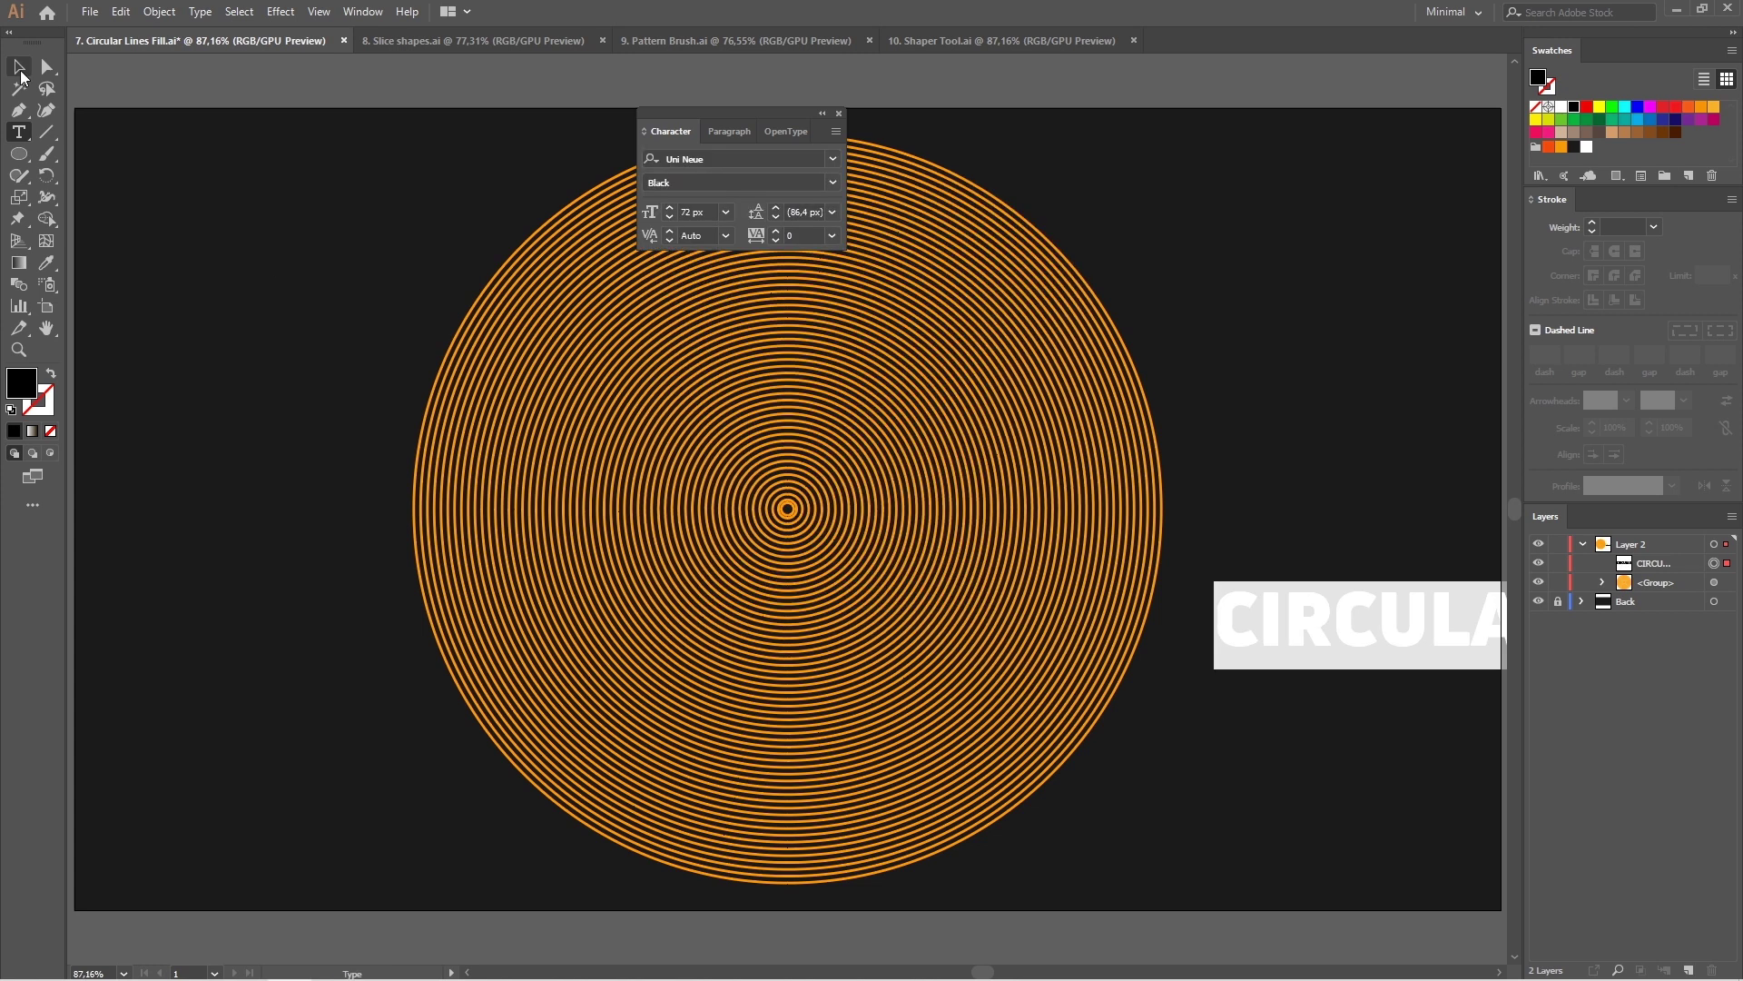
- Place the word just right of the ring centre, fill it white, and convert it to outlines
click(18, 67)
drag(1302, 613, 926, 588)
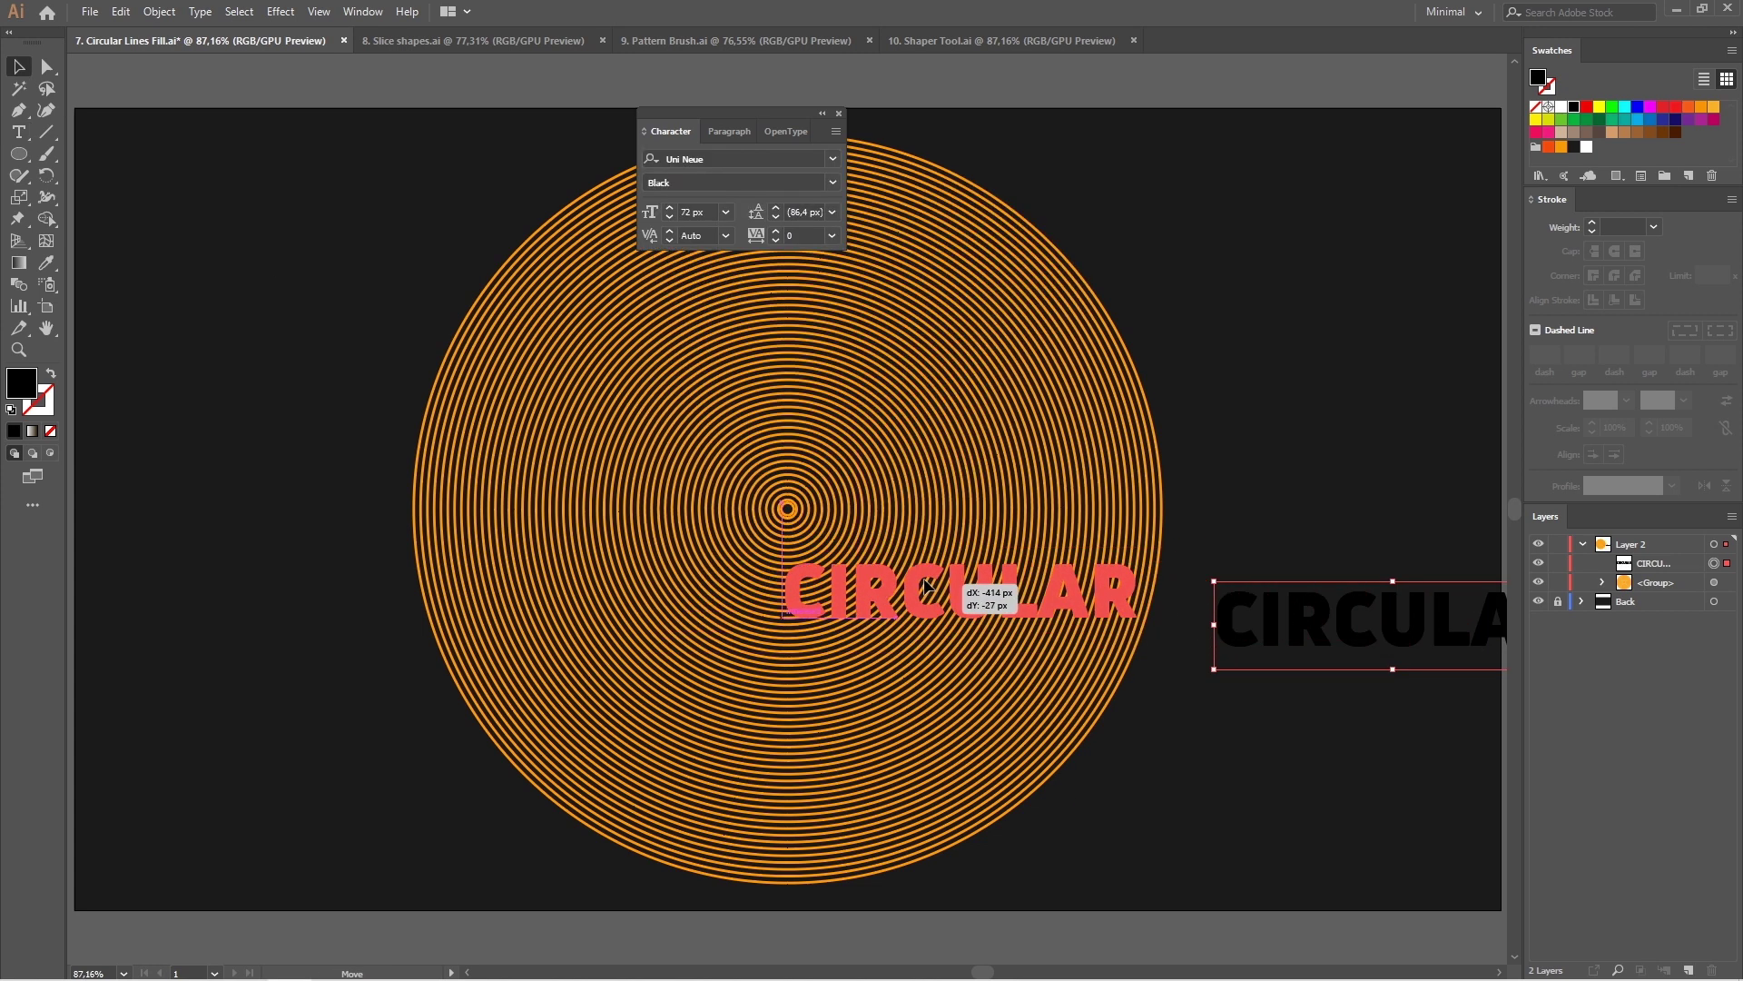
drag(926, 589, 928, 556)
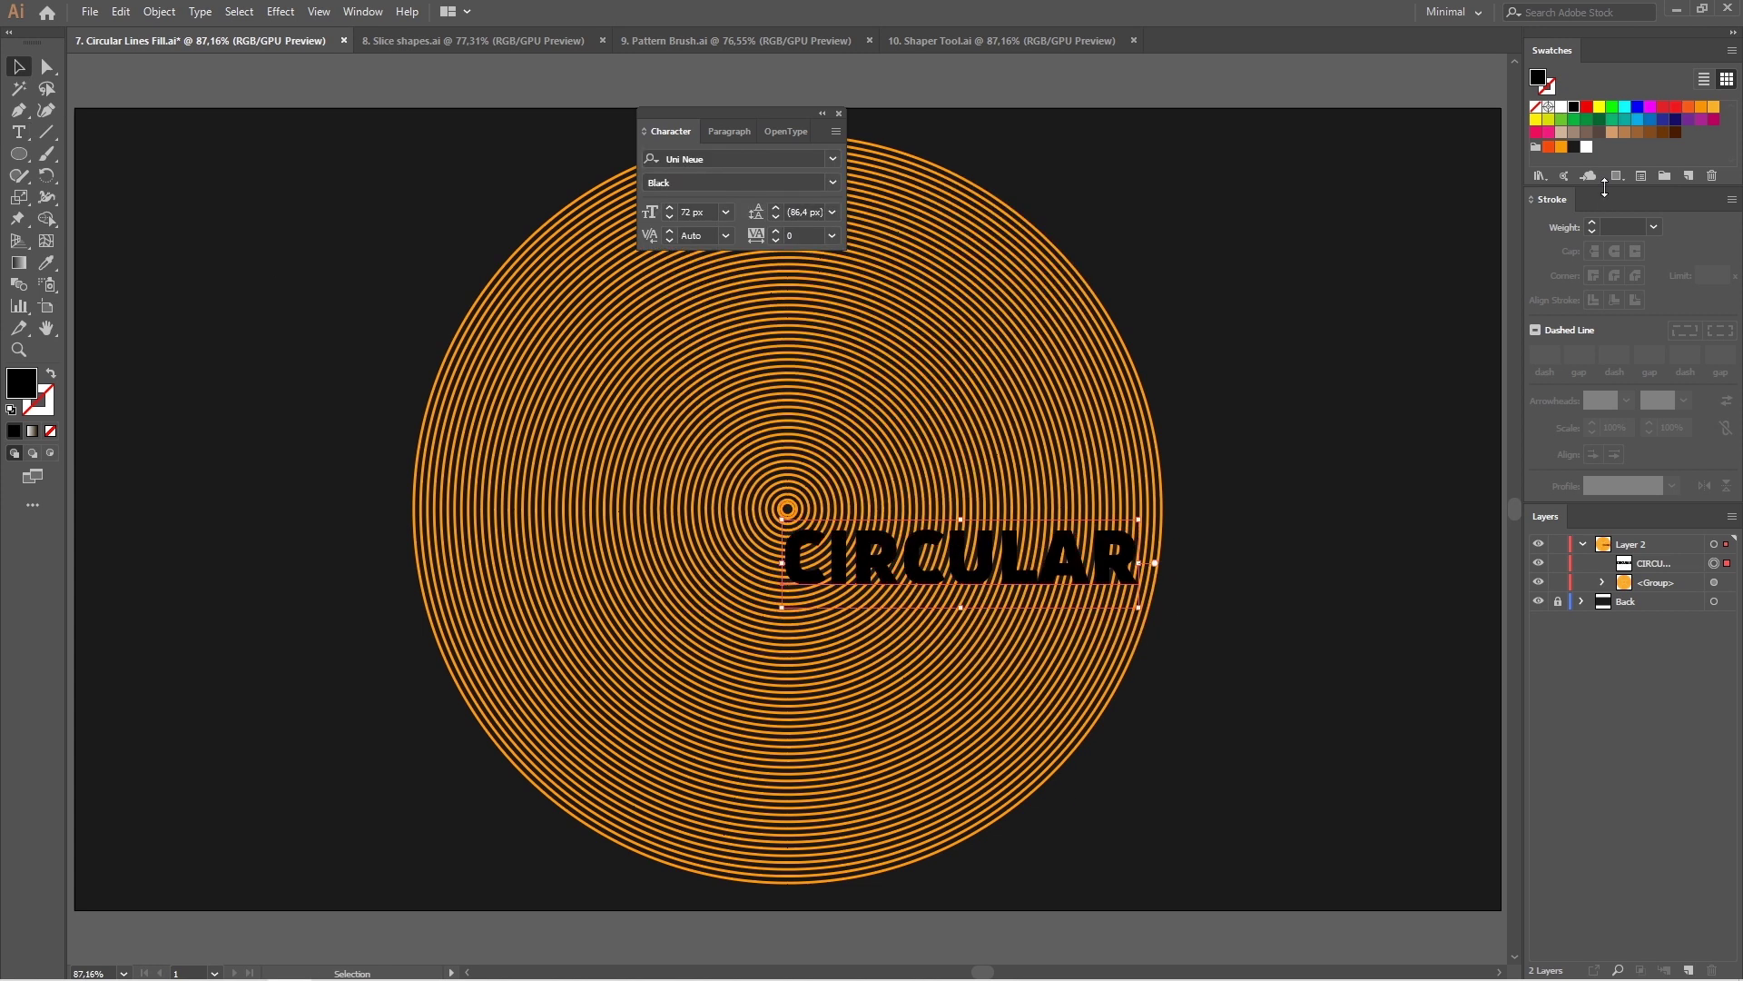
click(1586, 147)
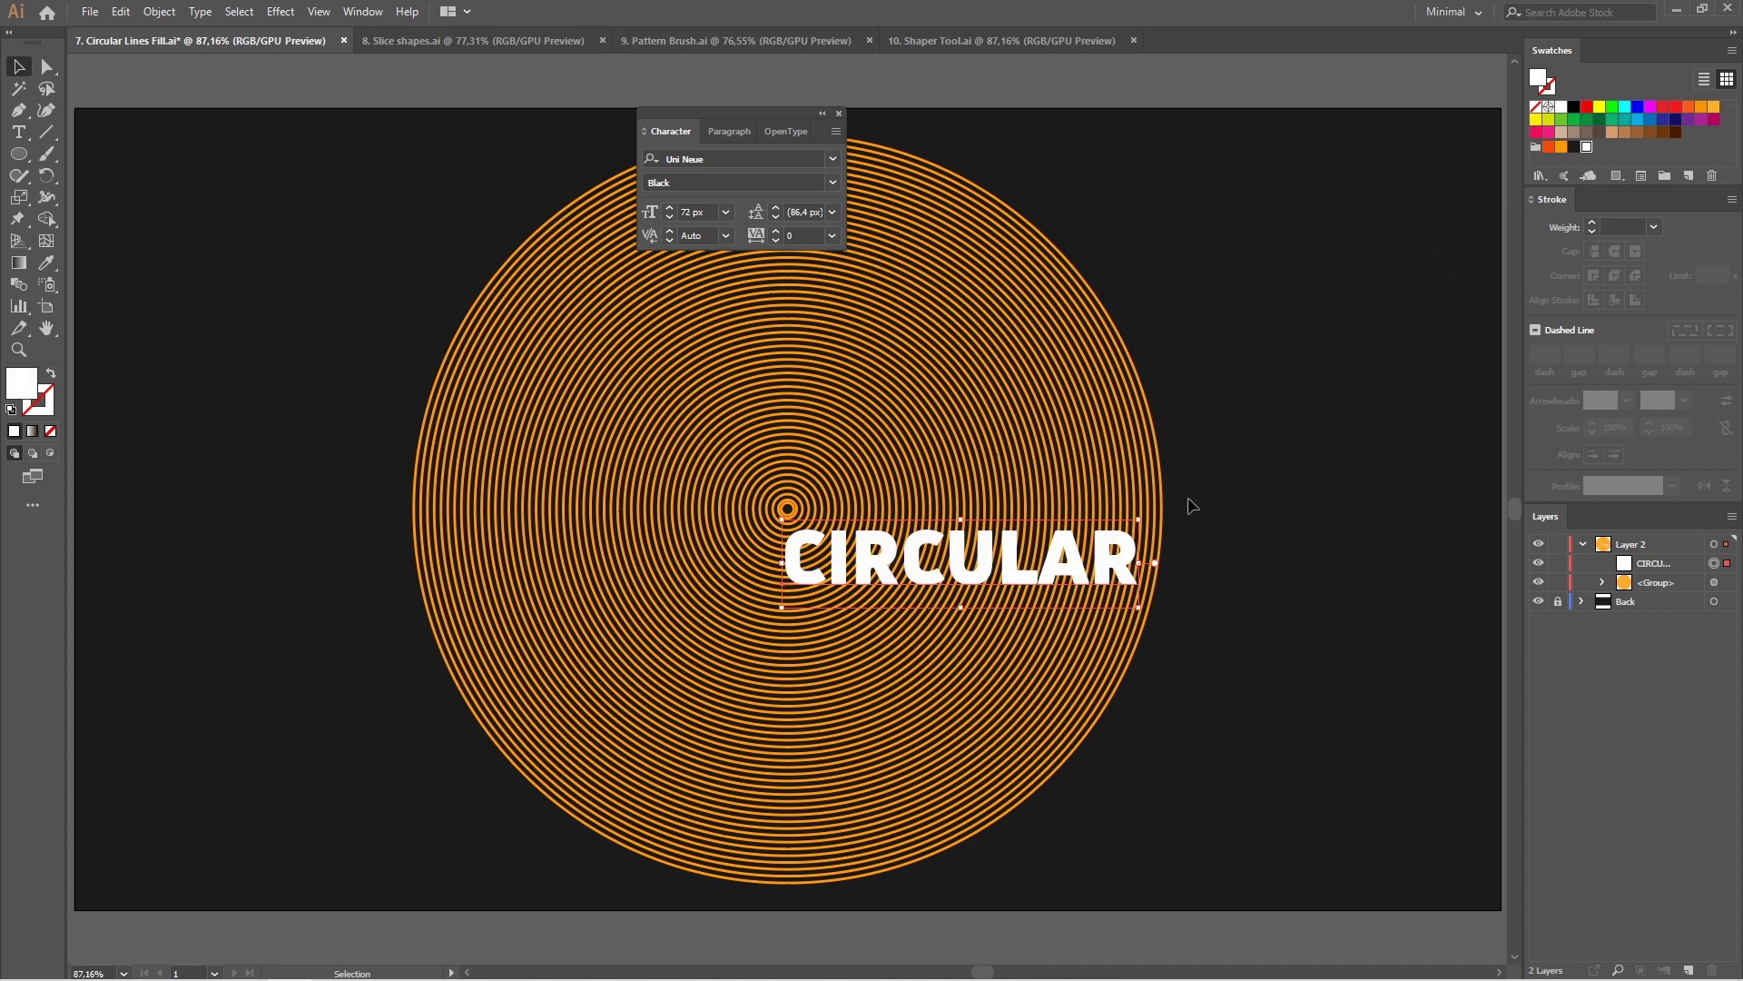
right_click(1106, 543)
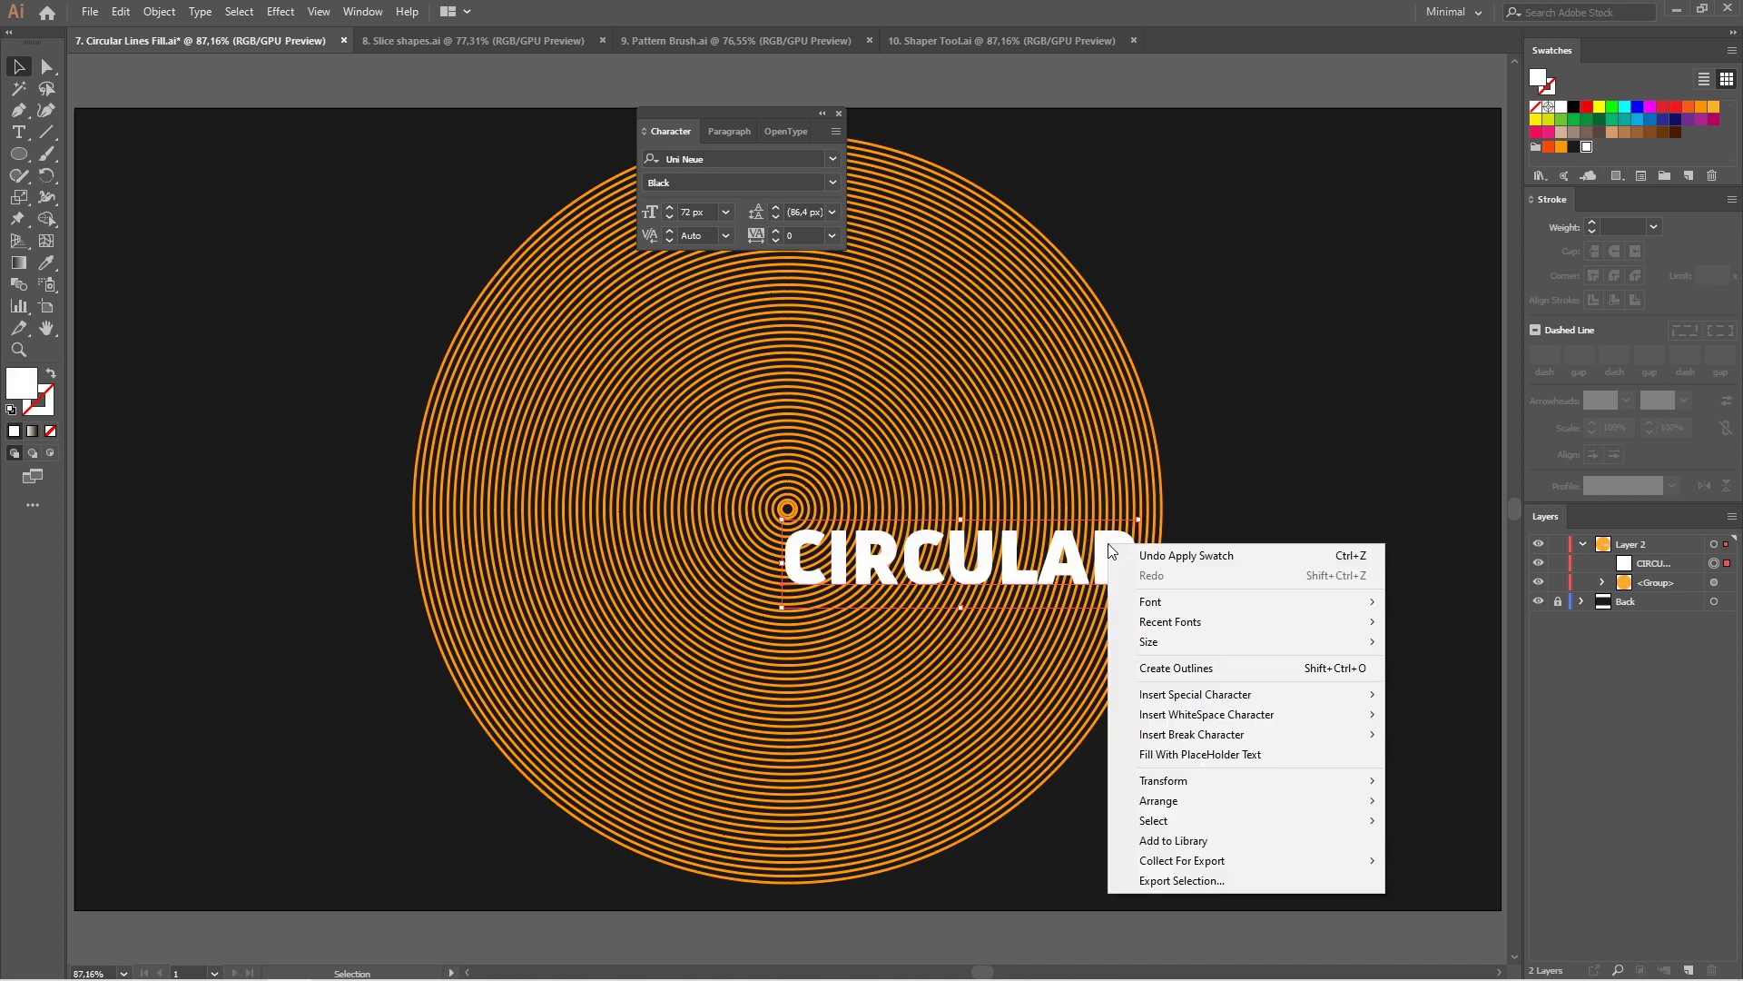
click(1211, 669)
mouse_move(1289, 284)
mouse_down()
mouse_move(513, 581)
mouse_move(220, 722)
mouse_up()
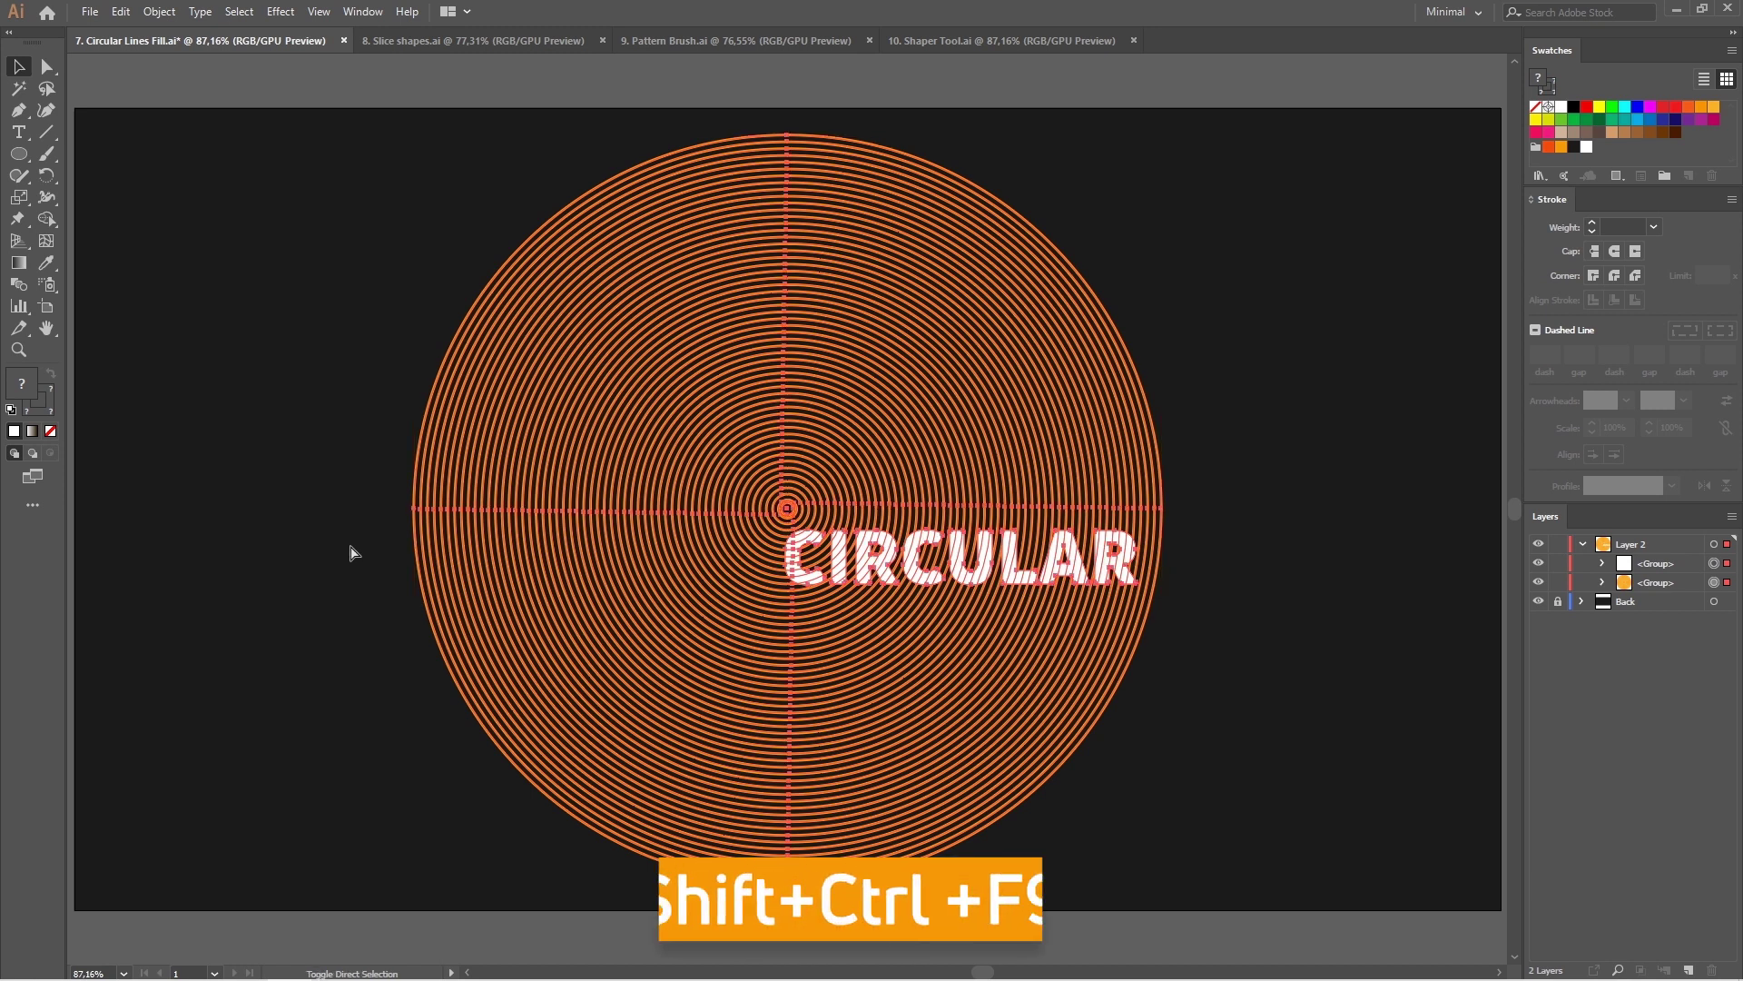
- Split the rings and lettering with Pathfinder, then delete the leftover concentric circle pieces
key(shift+ctrl+F9)
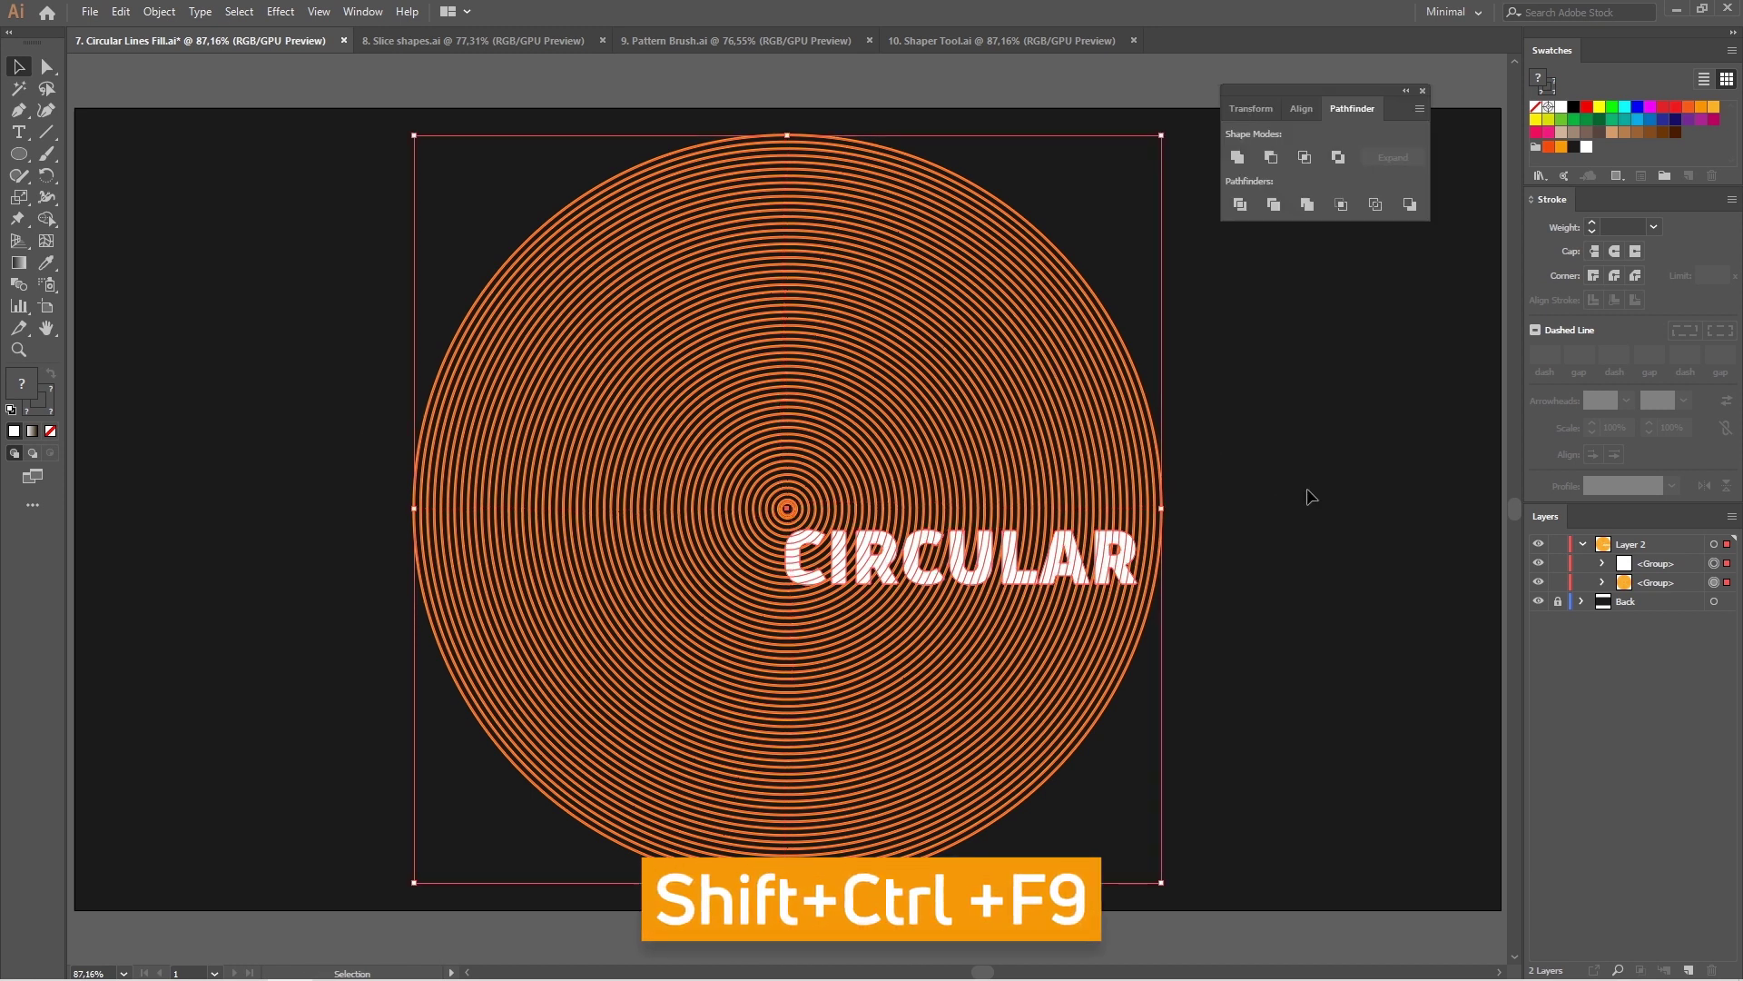
click(1375, 205)
alt+scroll(819, 591, up, 8)
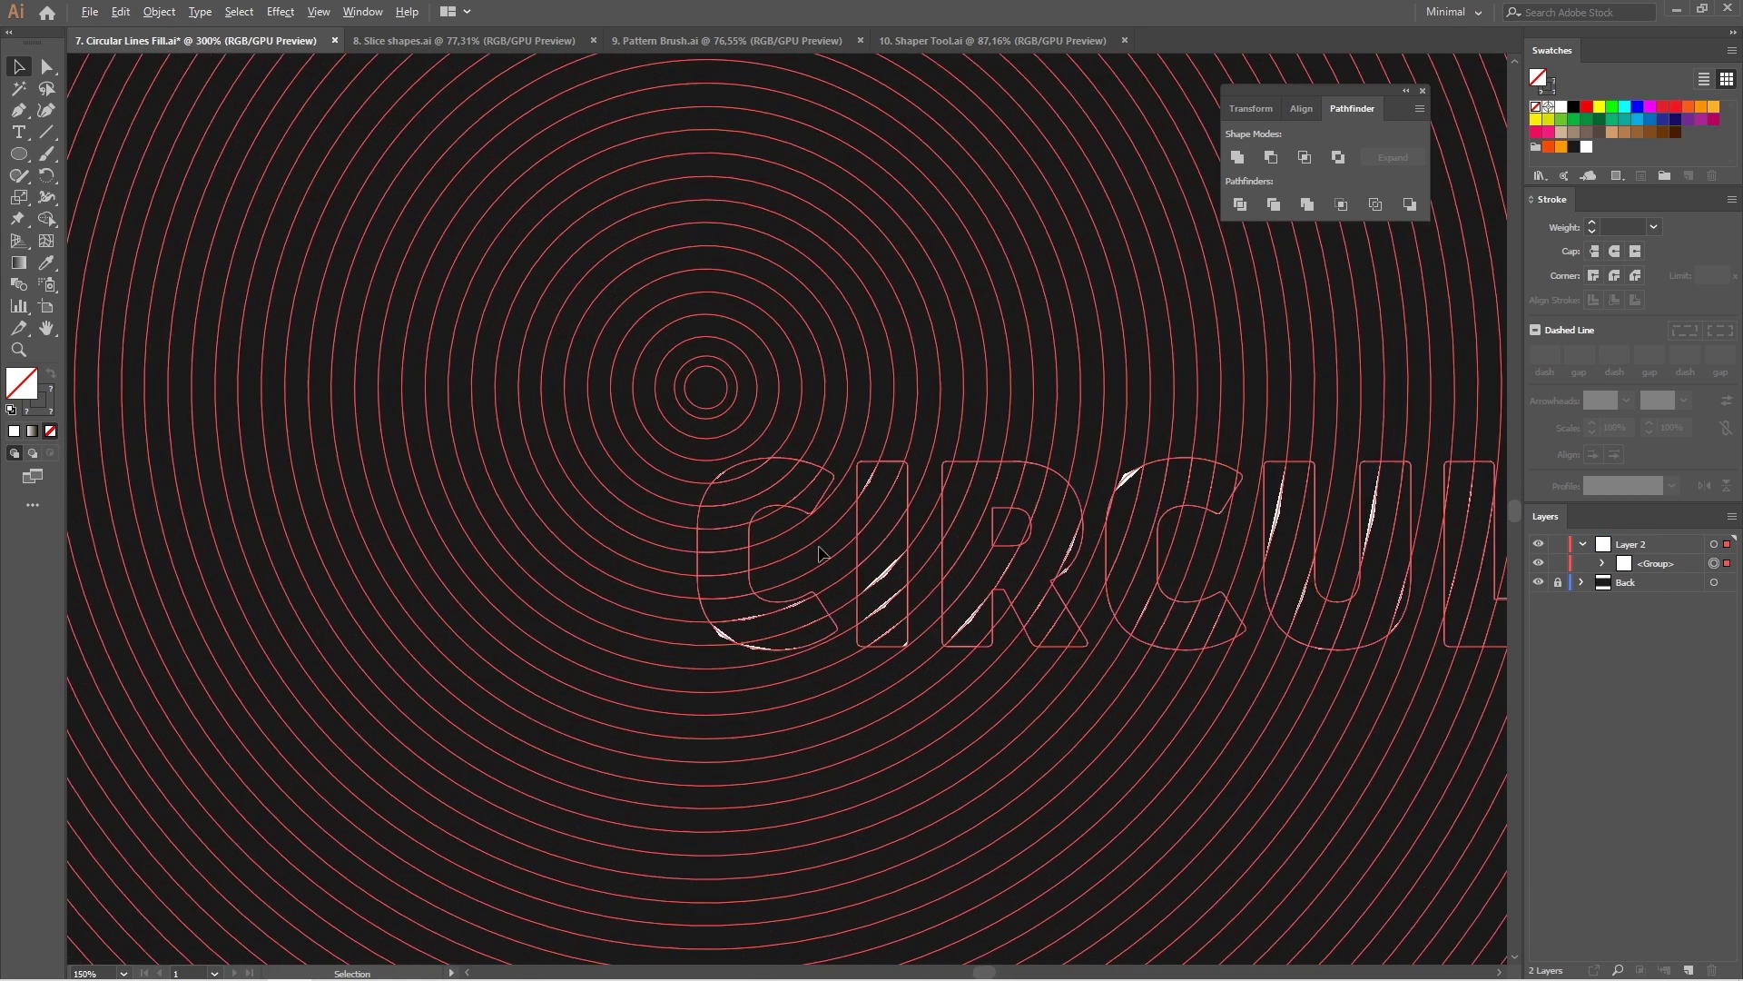
key(a)
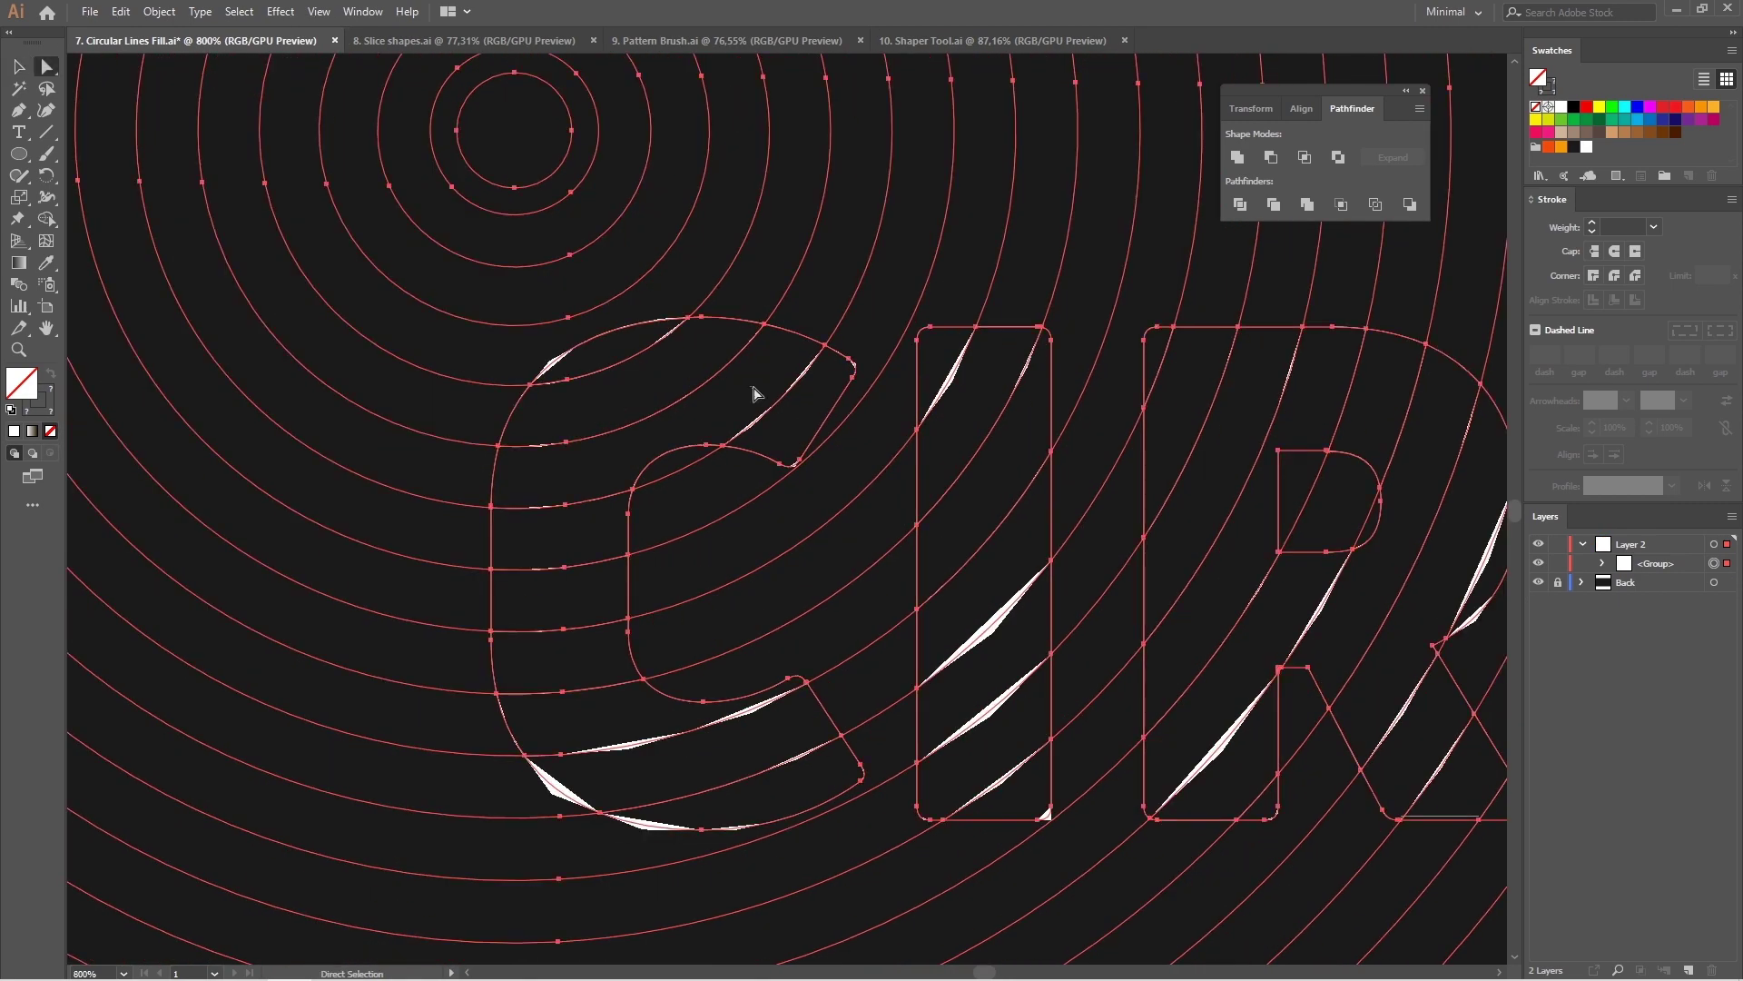
click(798, 421)
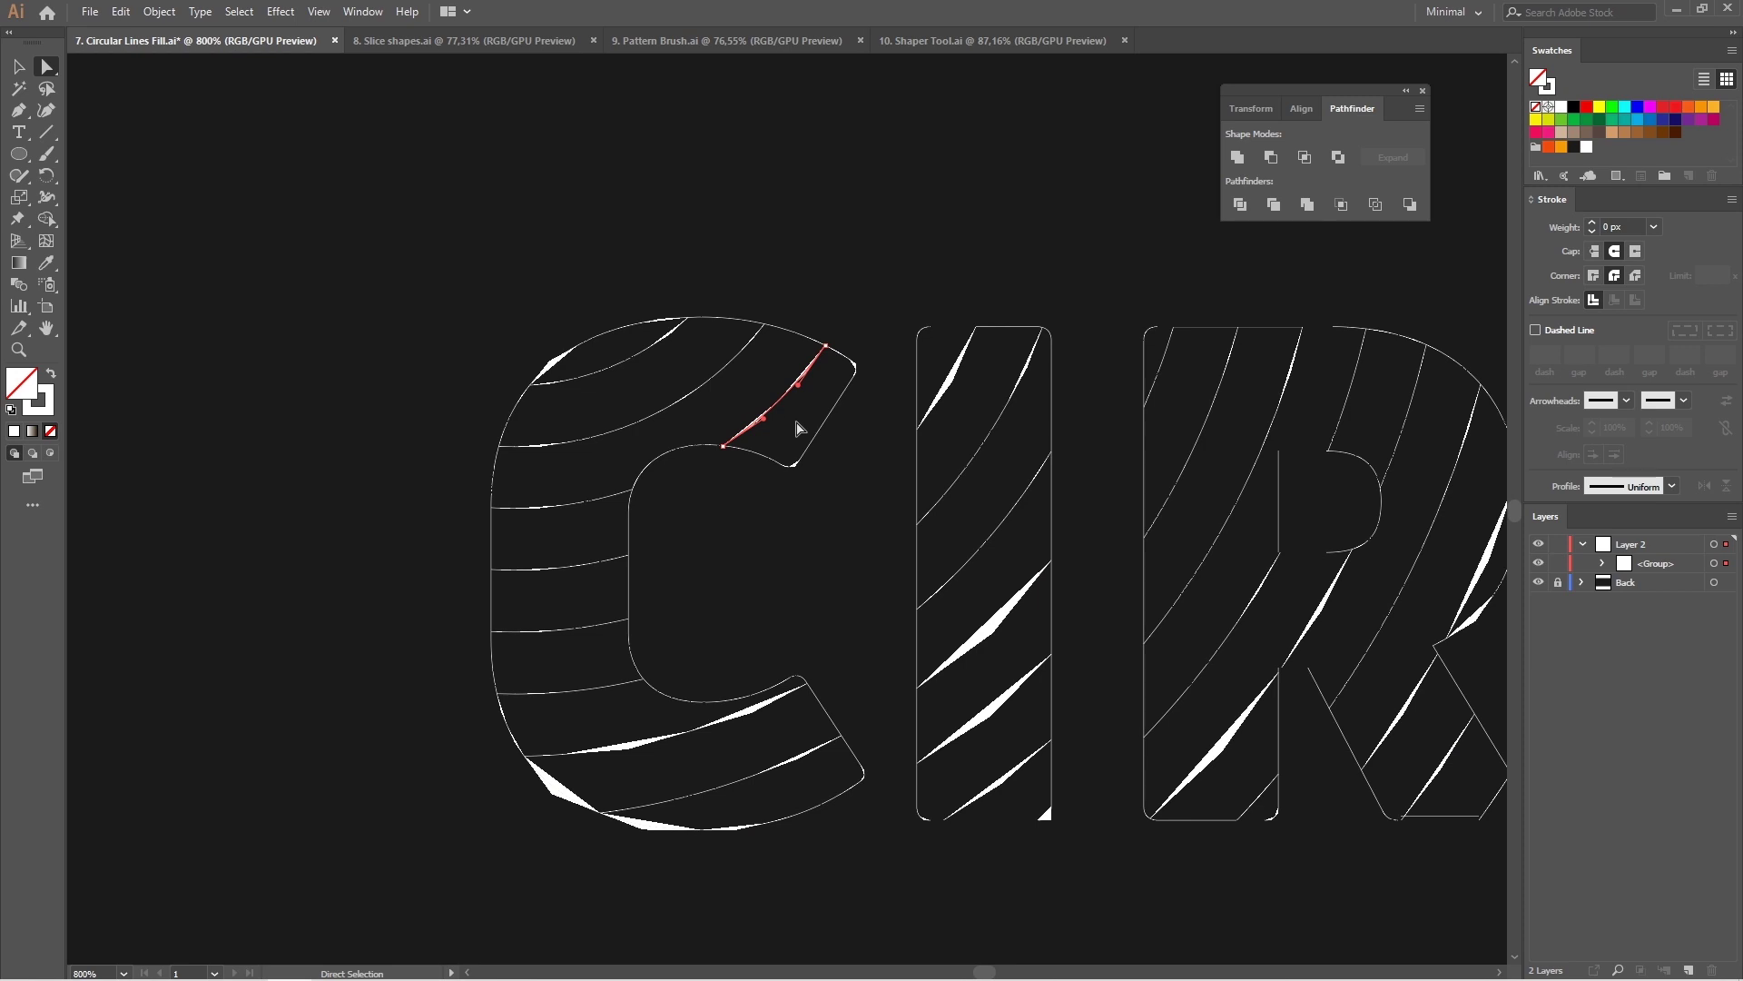
click(238, 11)
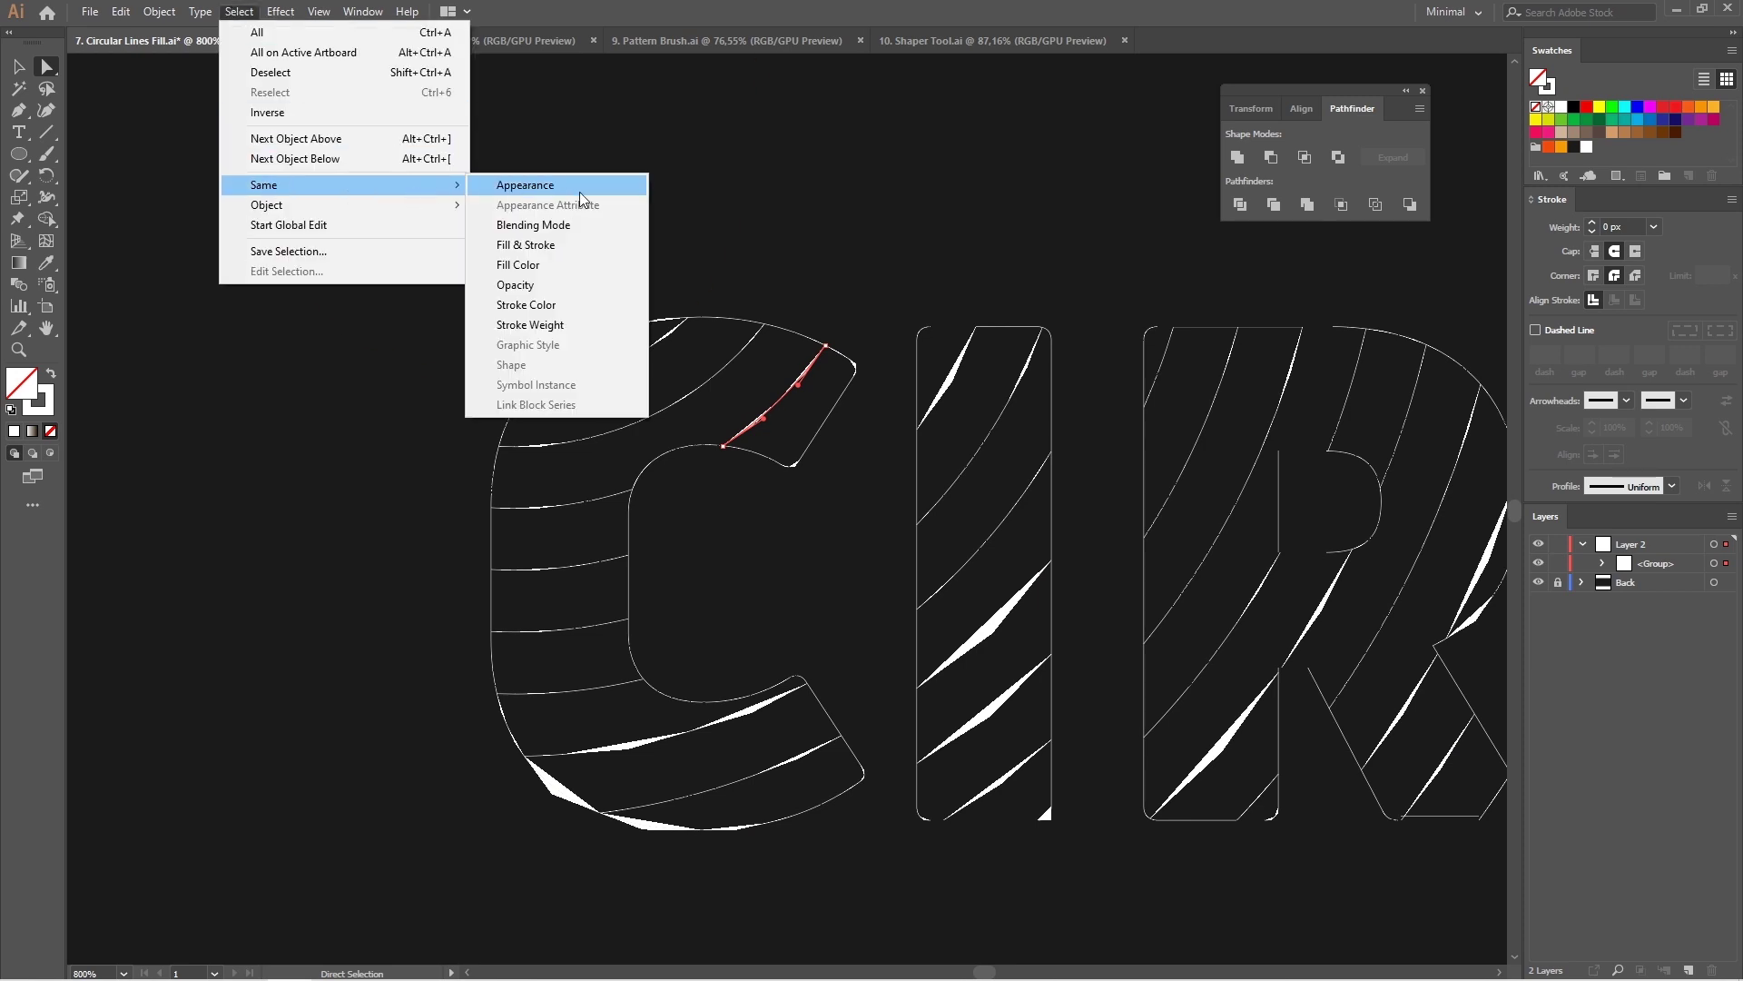
mouse_move(341, 185)
click(580, 193)
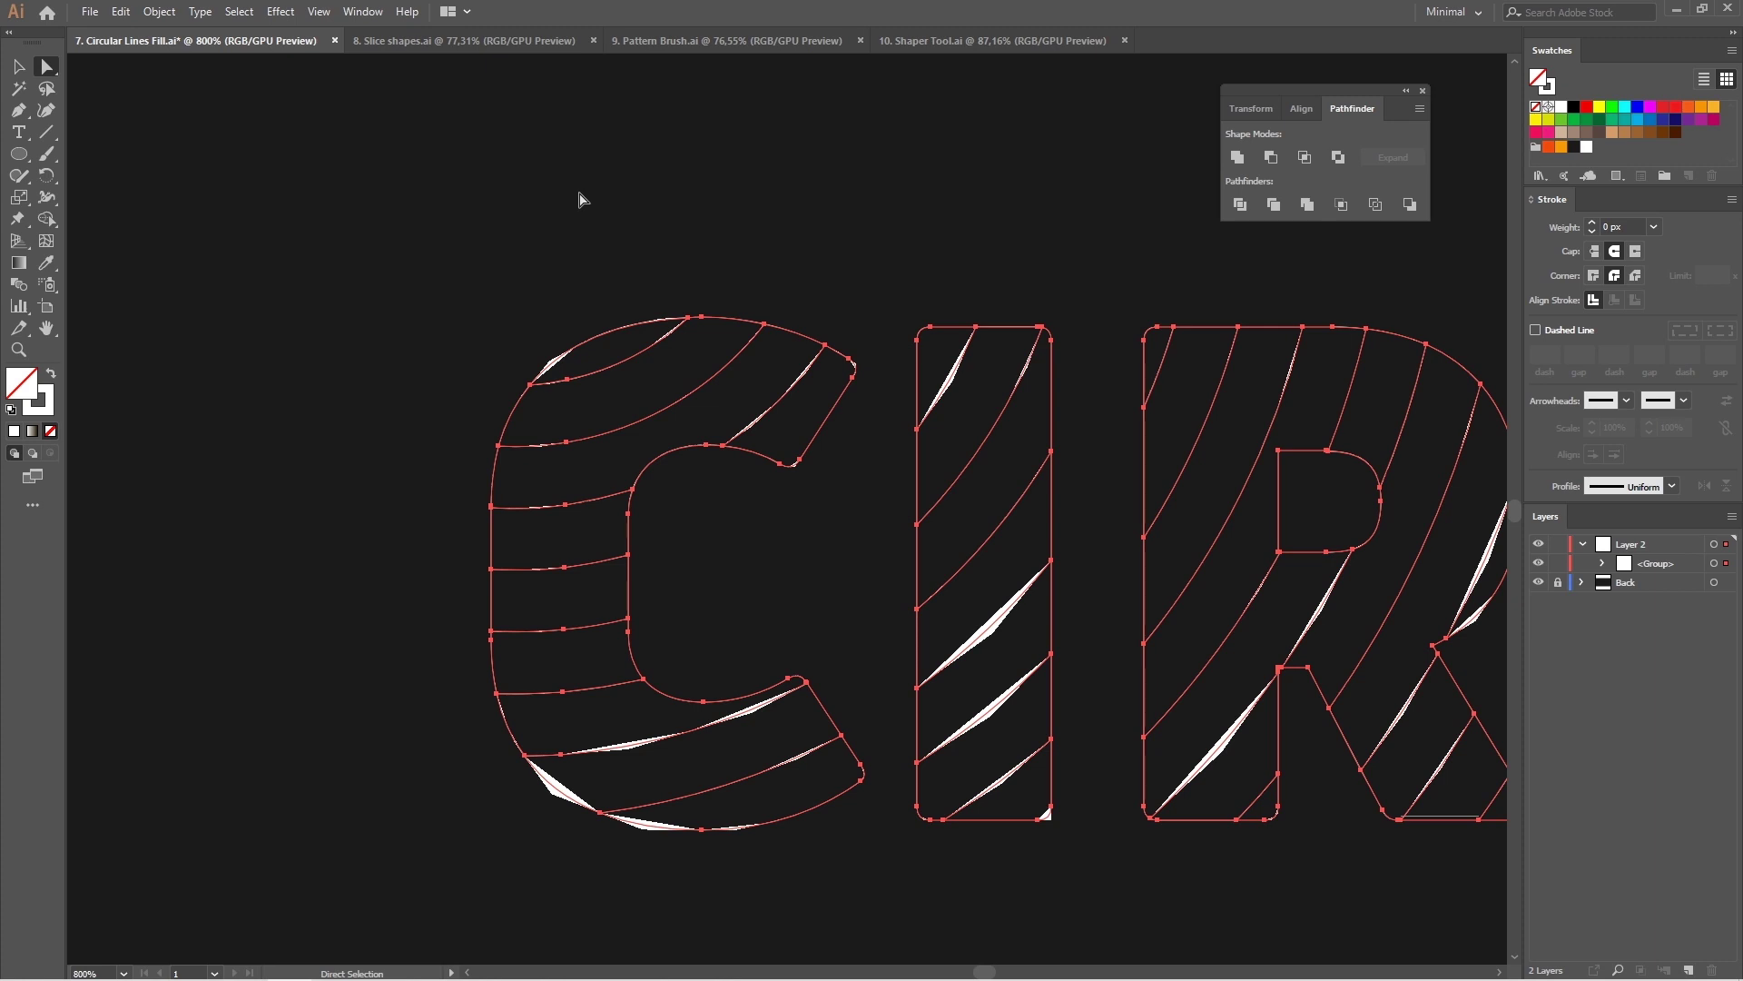
click(239, 11)
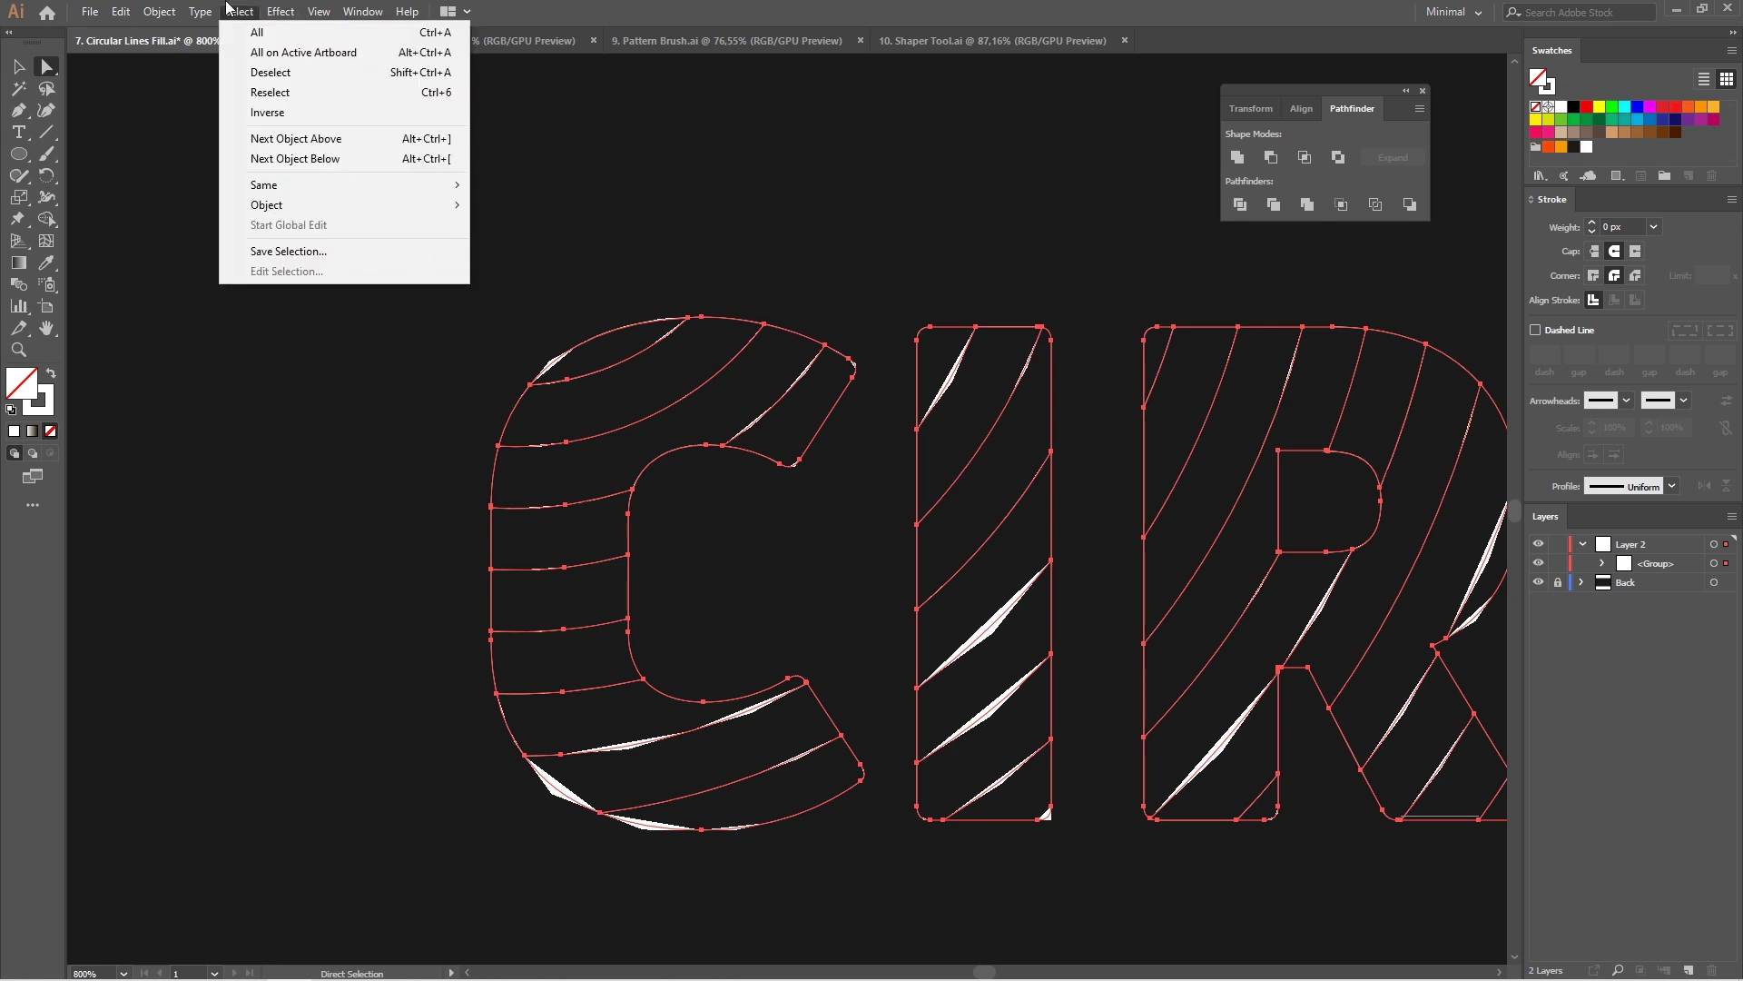
click(364, 110)
key(Delete)
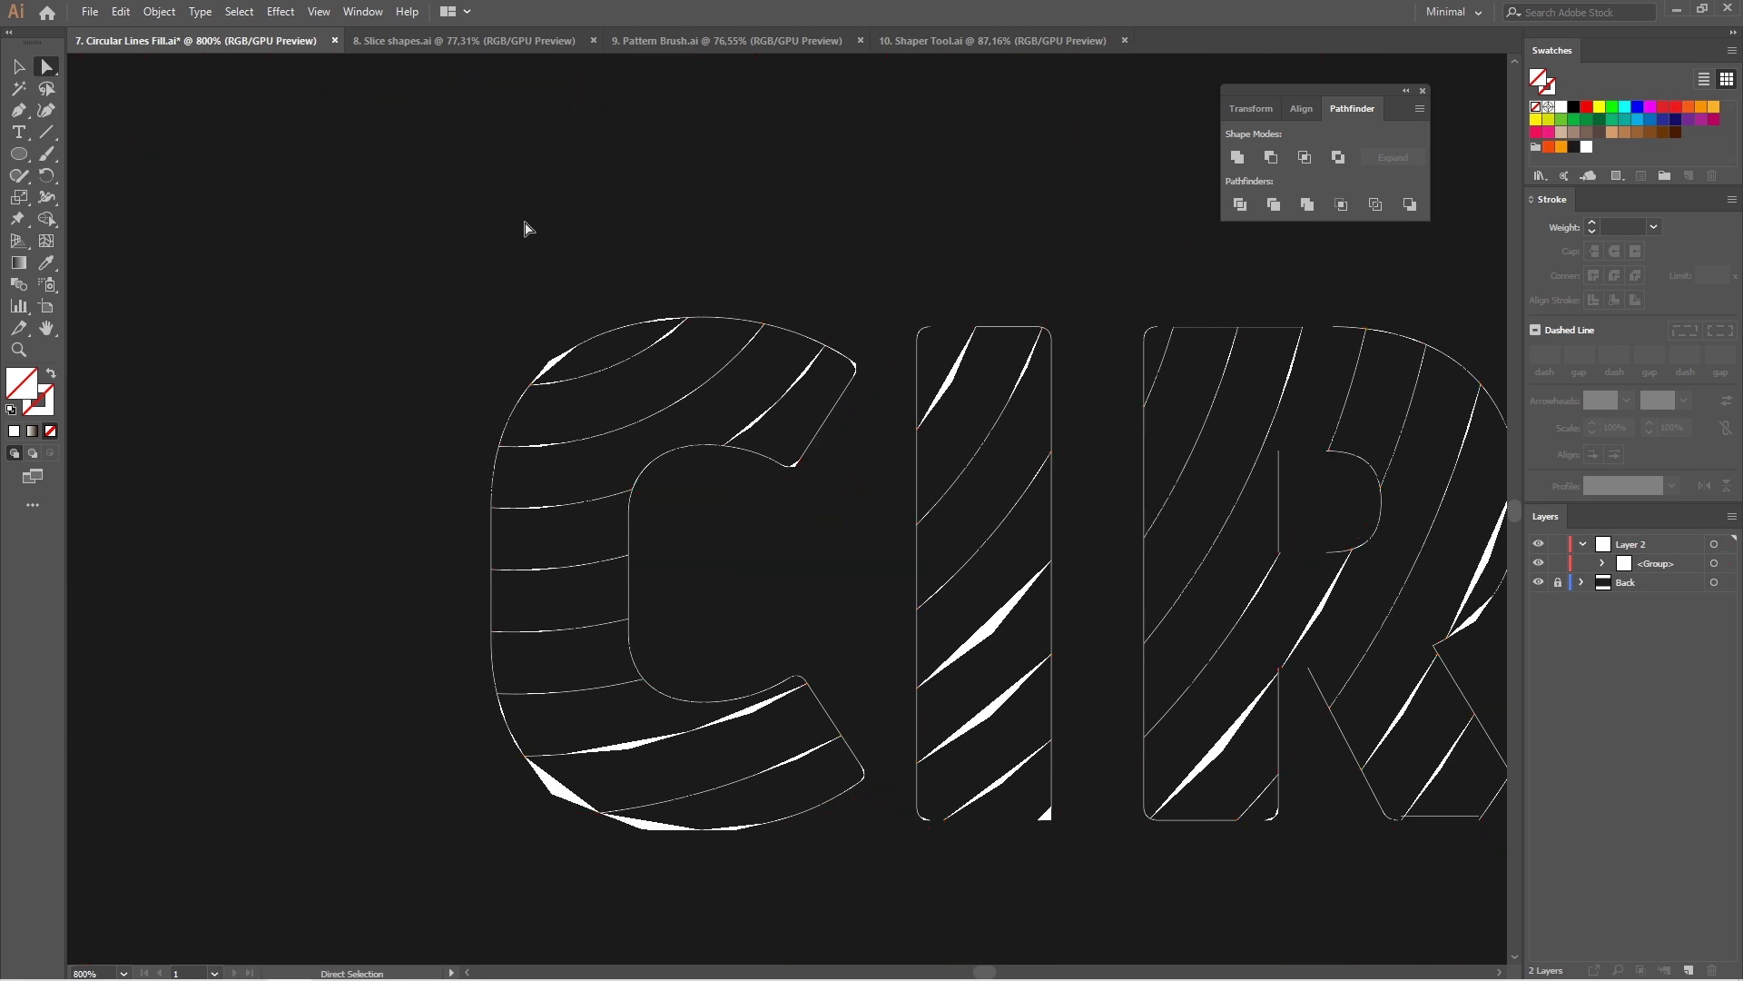
- Select the line pieces inside the letters, invert to the letter outlines and delete them
drag(634, 342, 794, 413)
drag(472, 436, 1071, 835)
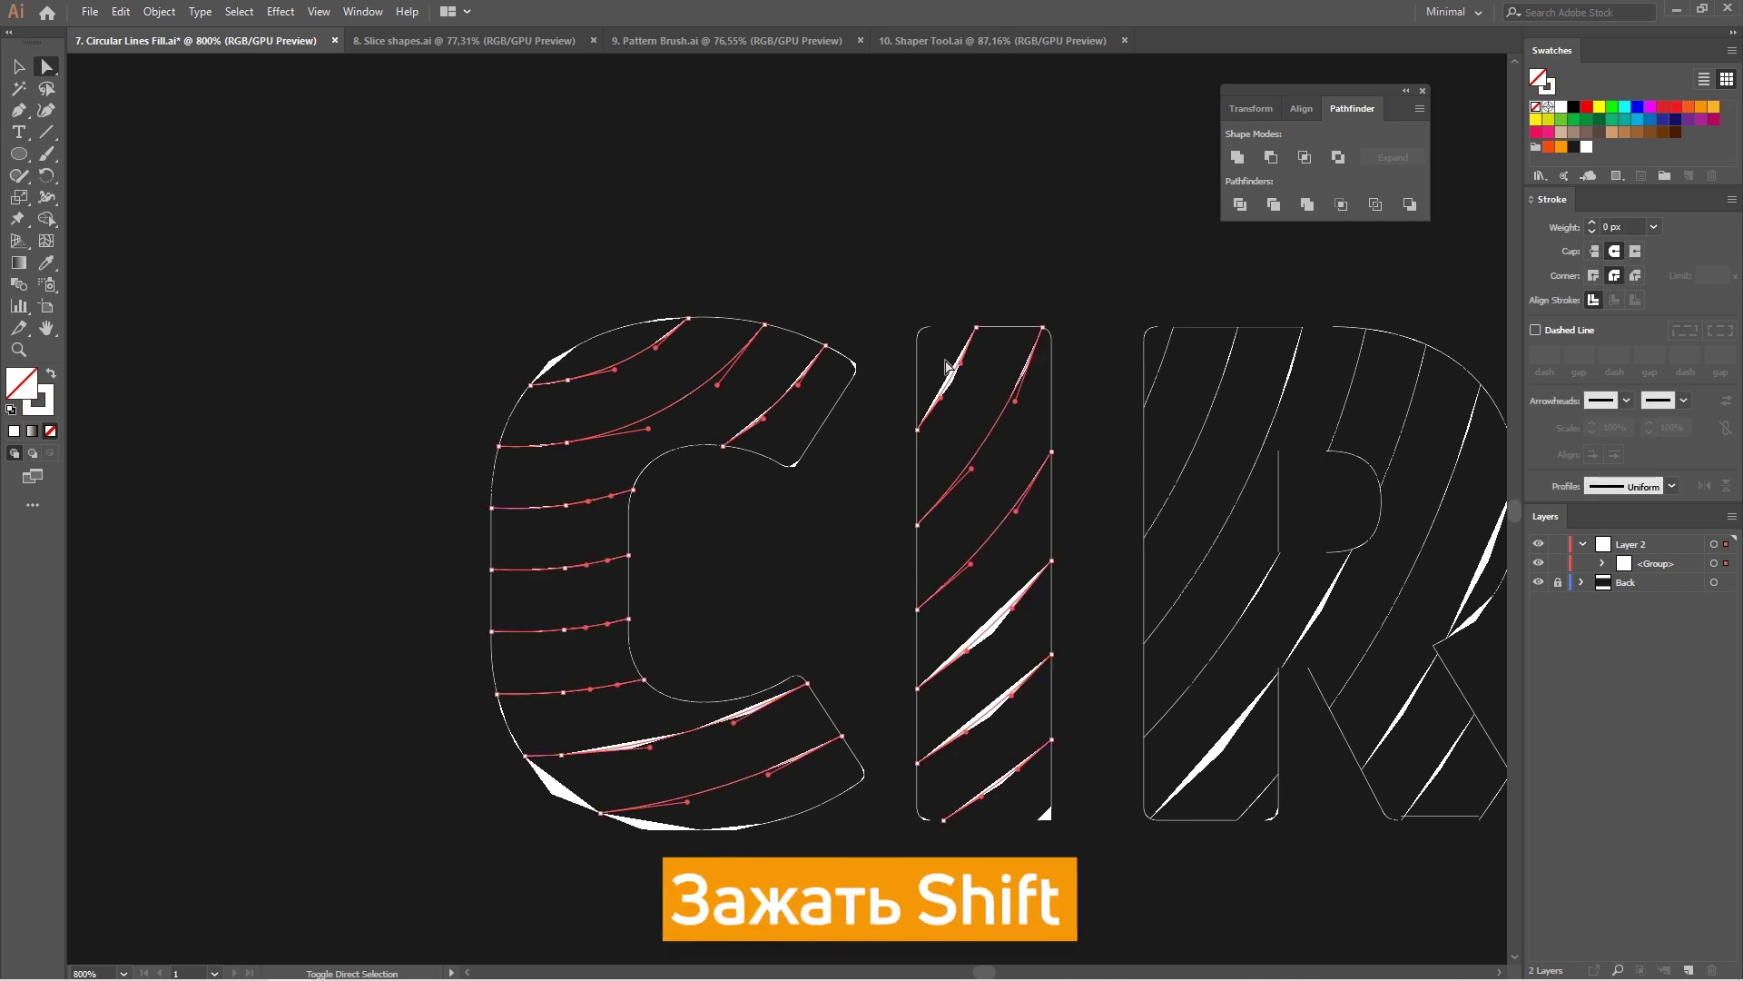
scroll(790, 545, right, 5)
drag(1135, 308, 1507, 826)
mouse_move(1071, 701)
mouse_down()
mouse_move(908, 668)
mouse_move(973, 330)
mouse_up()
scroll(895, 661, right, 10)
scroll(972, 330, right, 5)
drag(824, 351, 1129, 442)
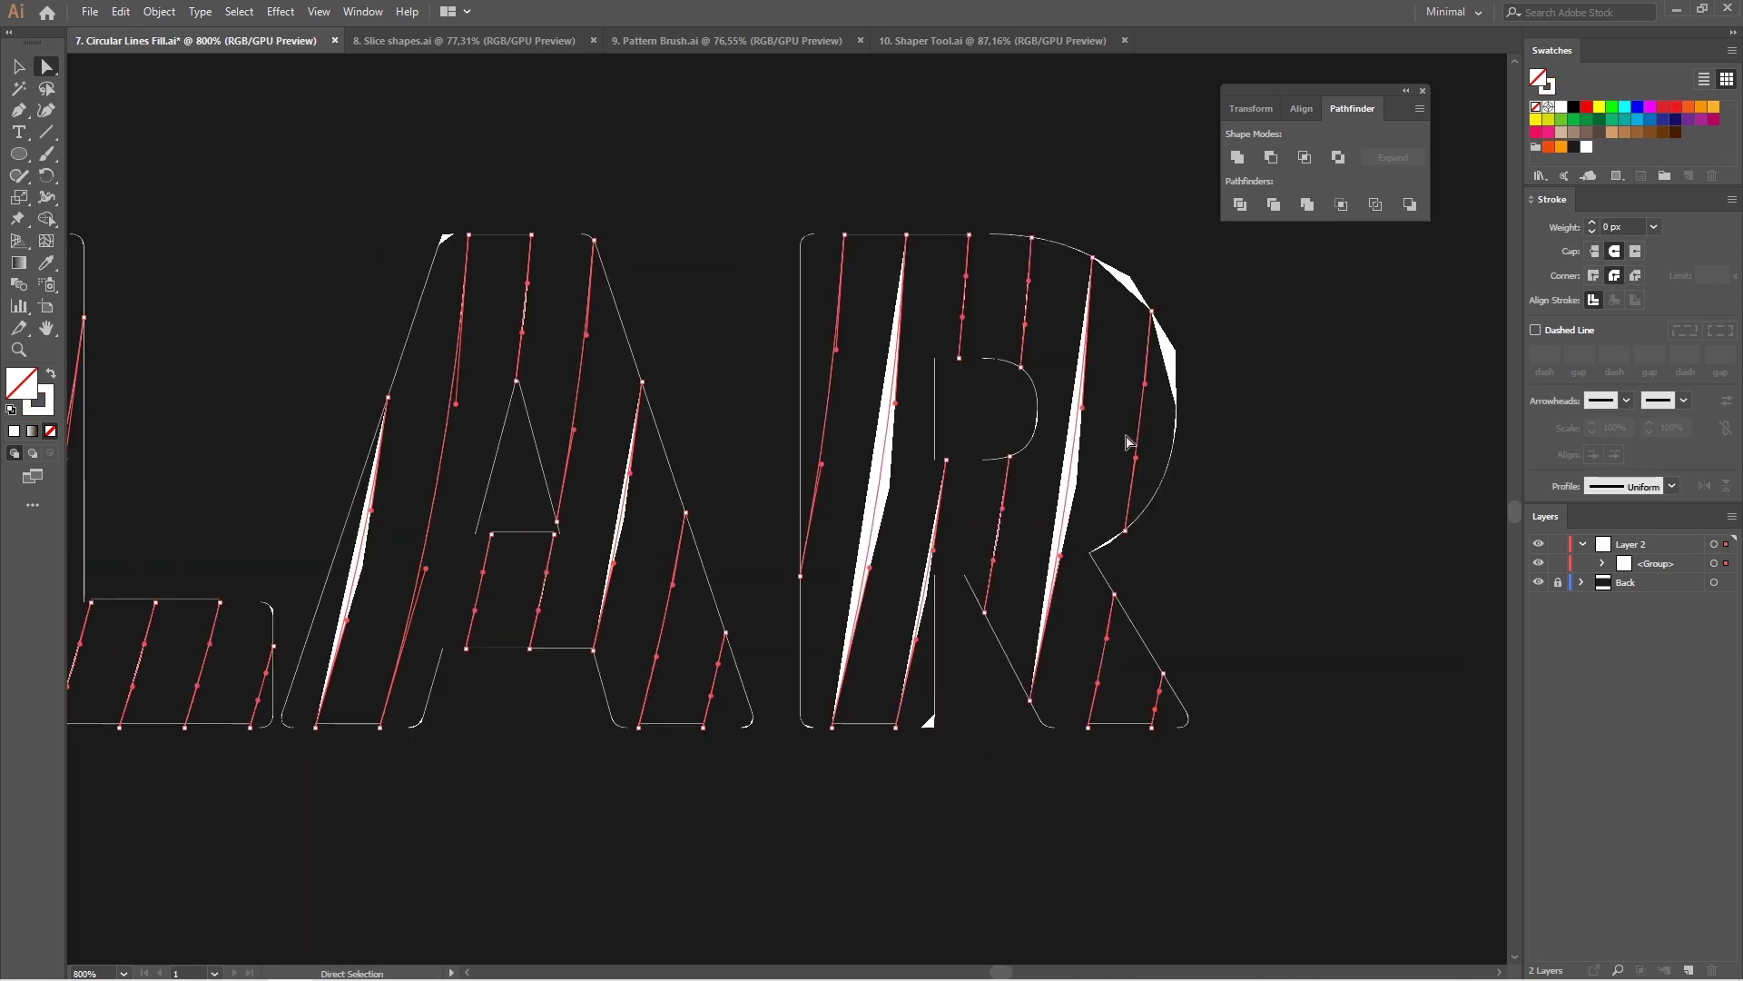
click(239, 10)
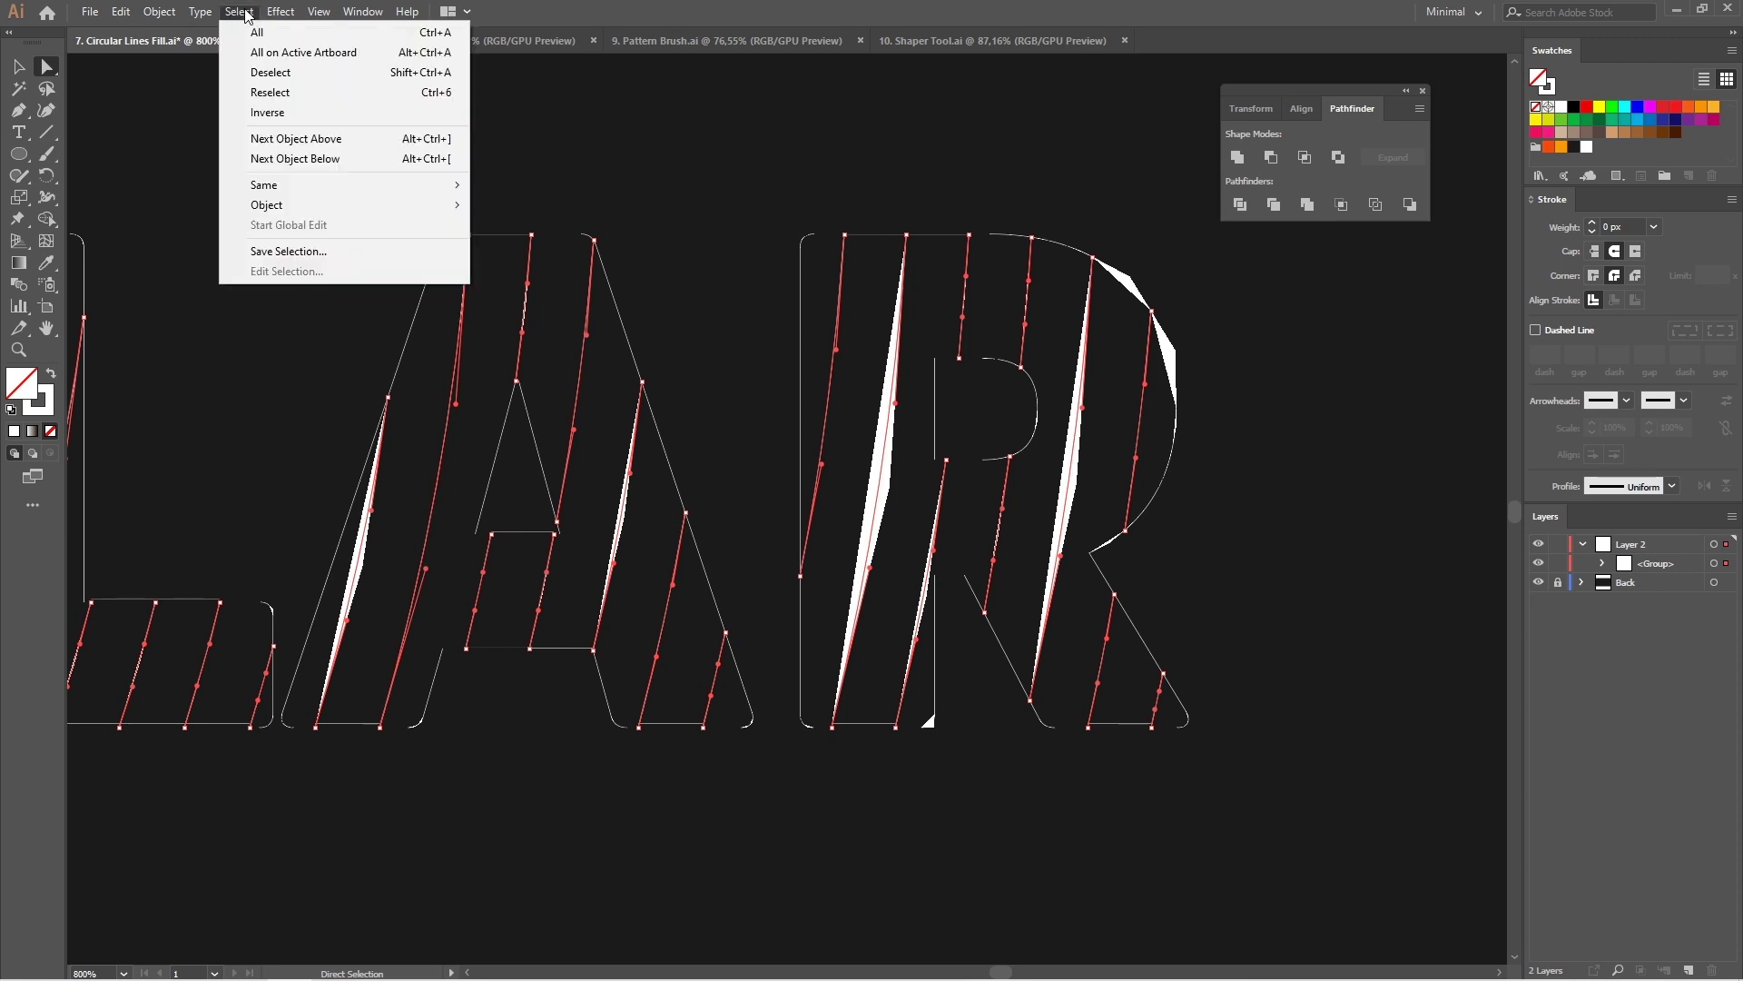
click(341, 113)
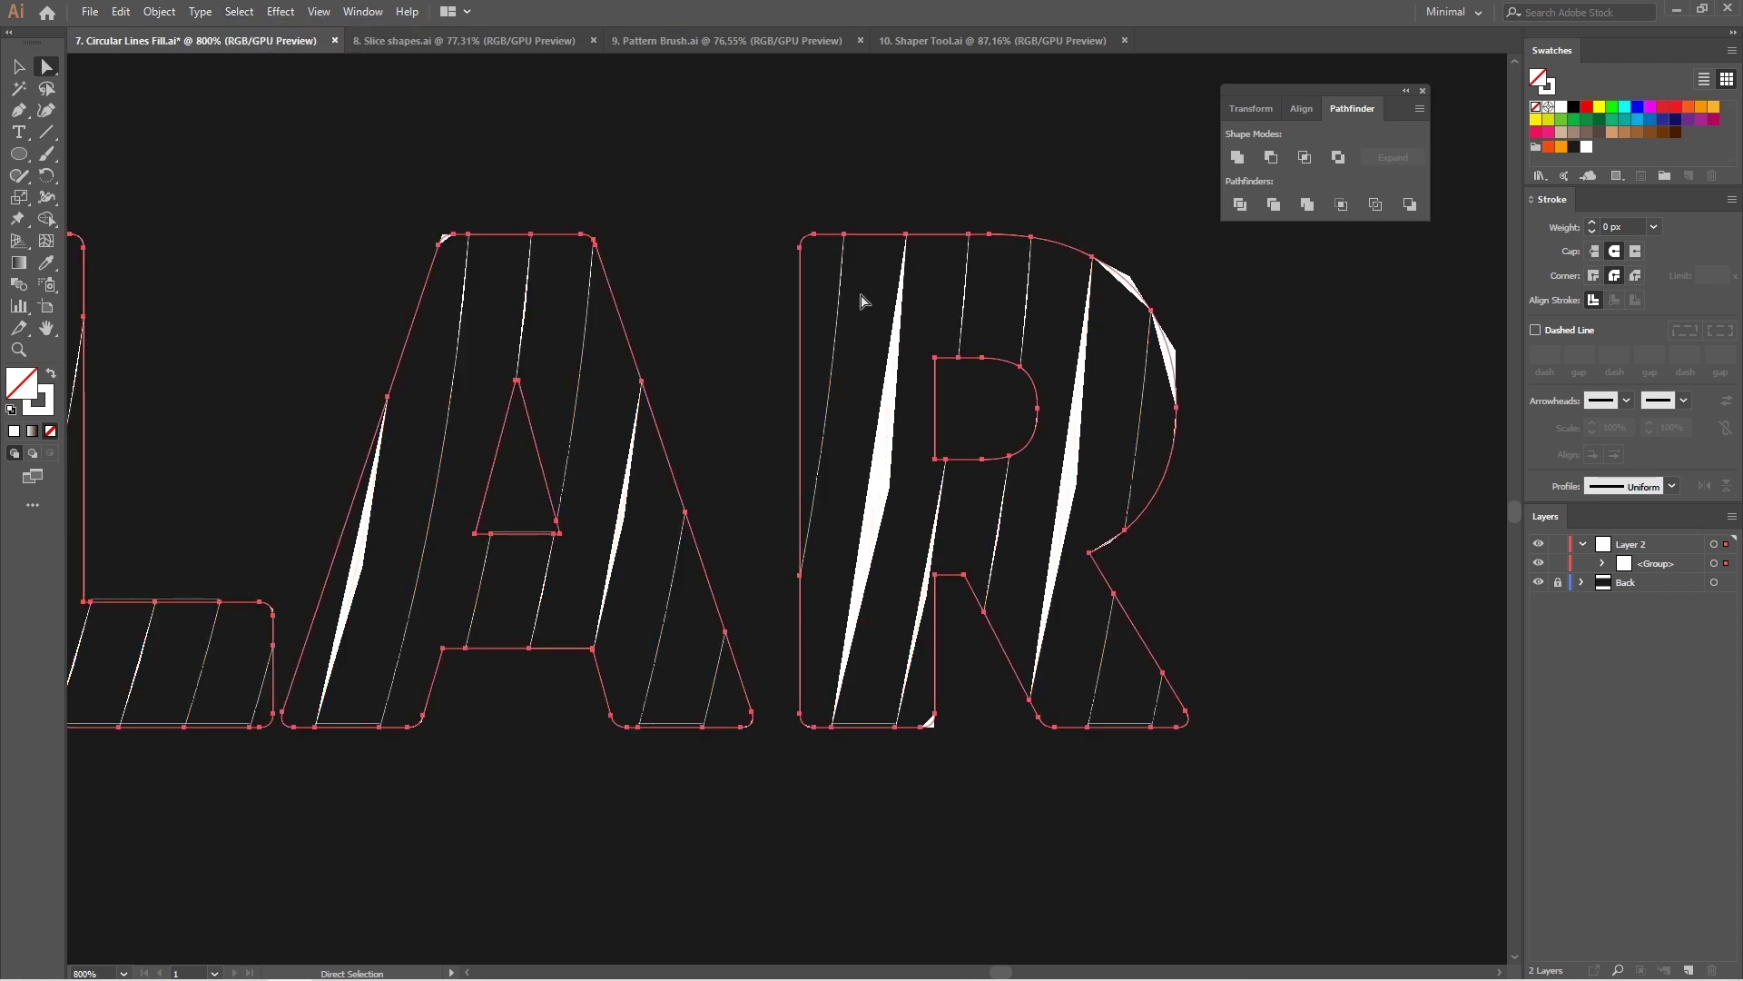
key(Delete)
scroll(840, 393, down, 2)
- Give all remaining line paths a 4 px stroke with round caps and fit the artboard
drag(860, 372, 969, 381)
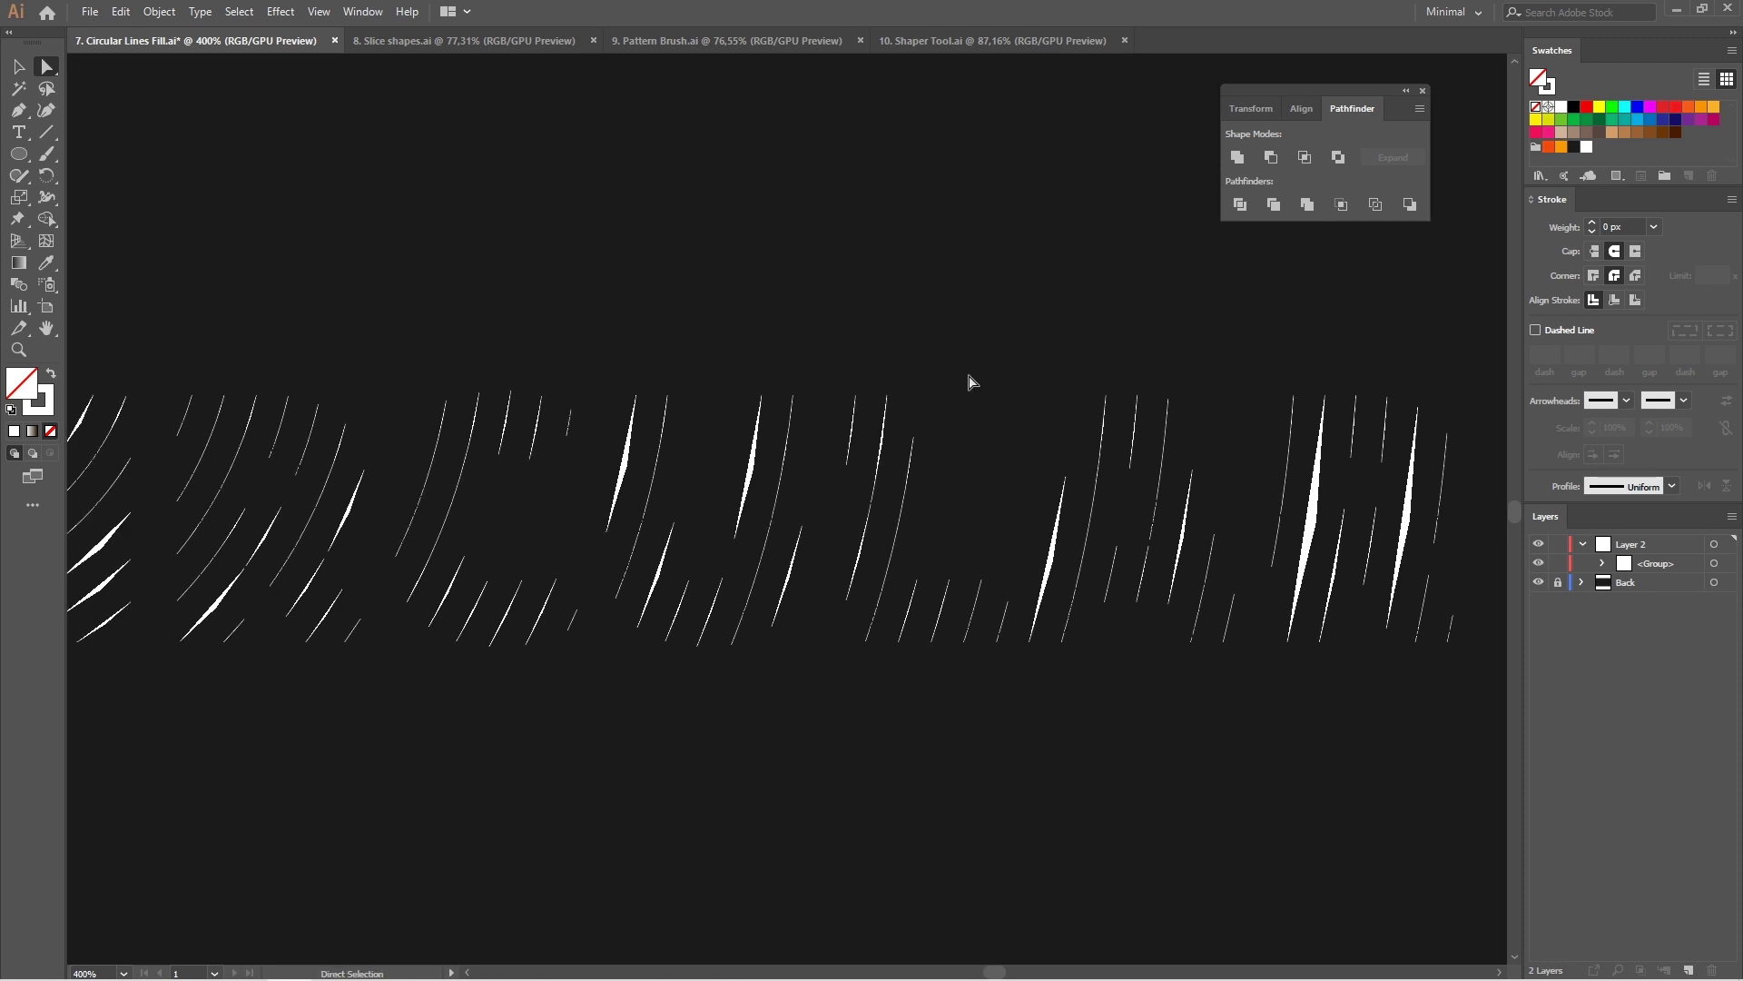
key(ctrl+a)
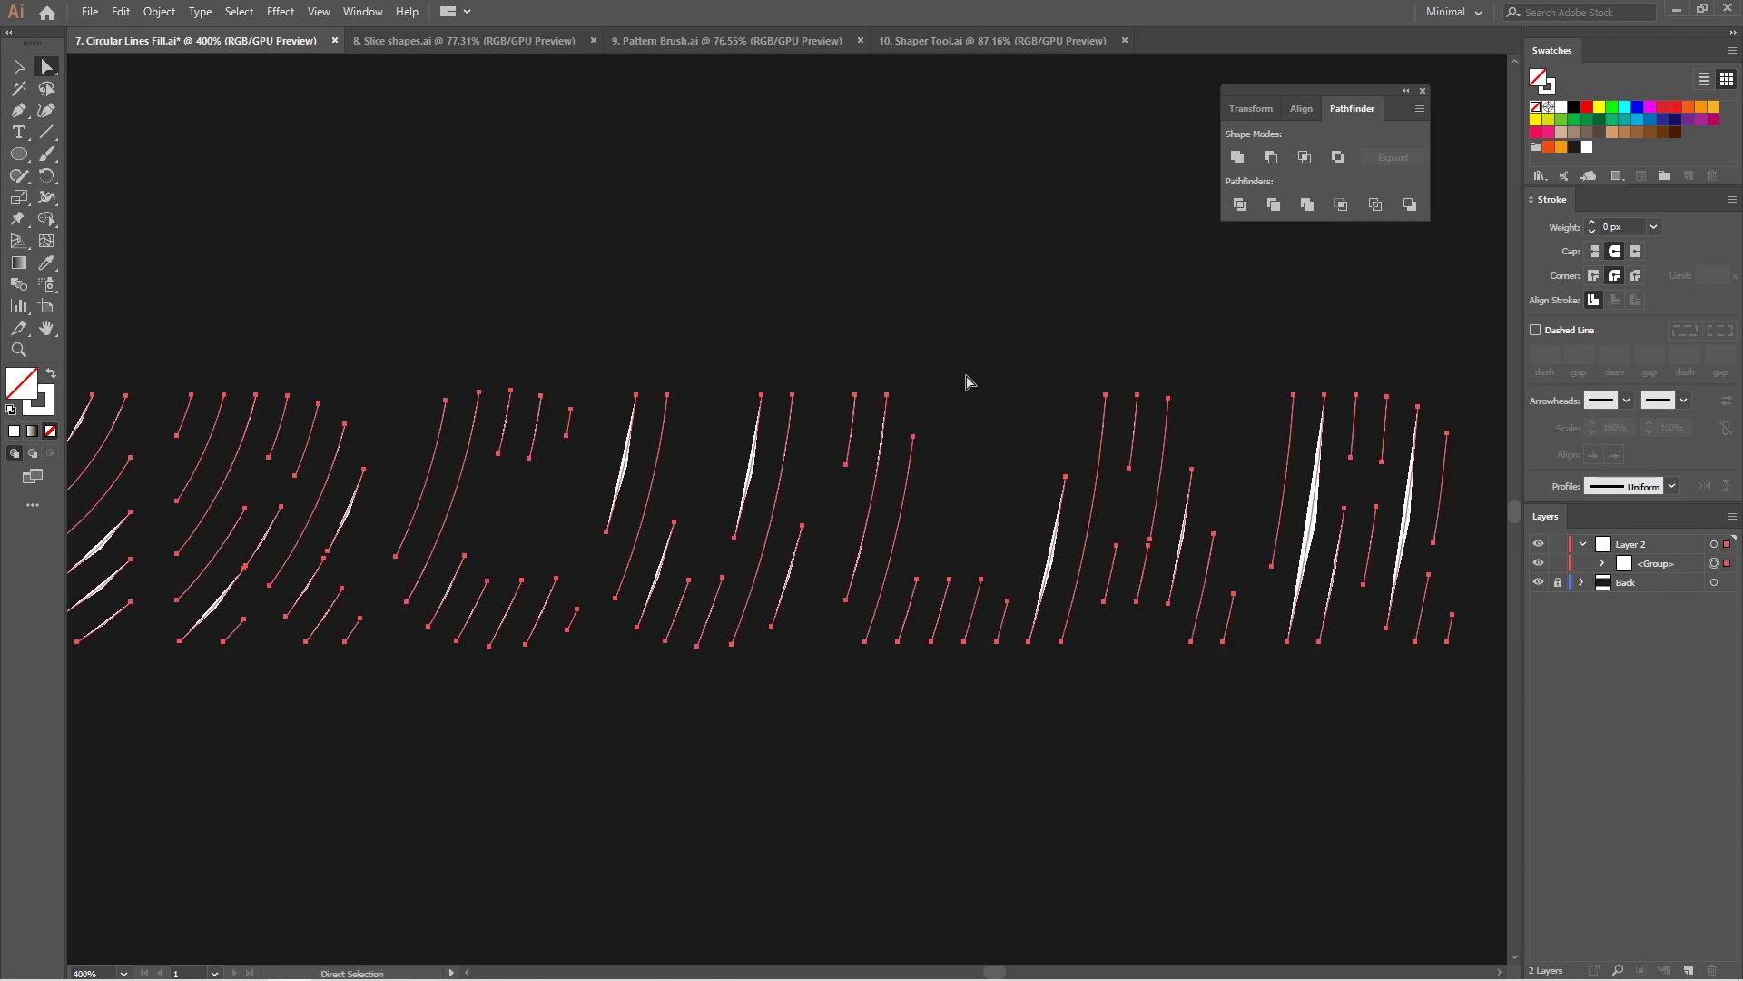
click(1593, 222)
click(1594, 222)
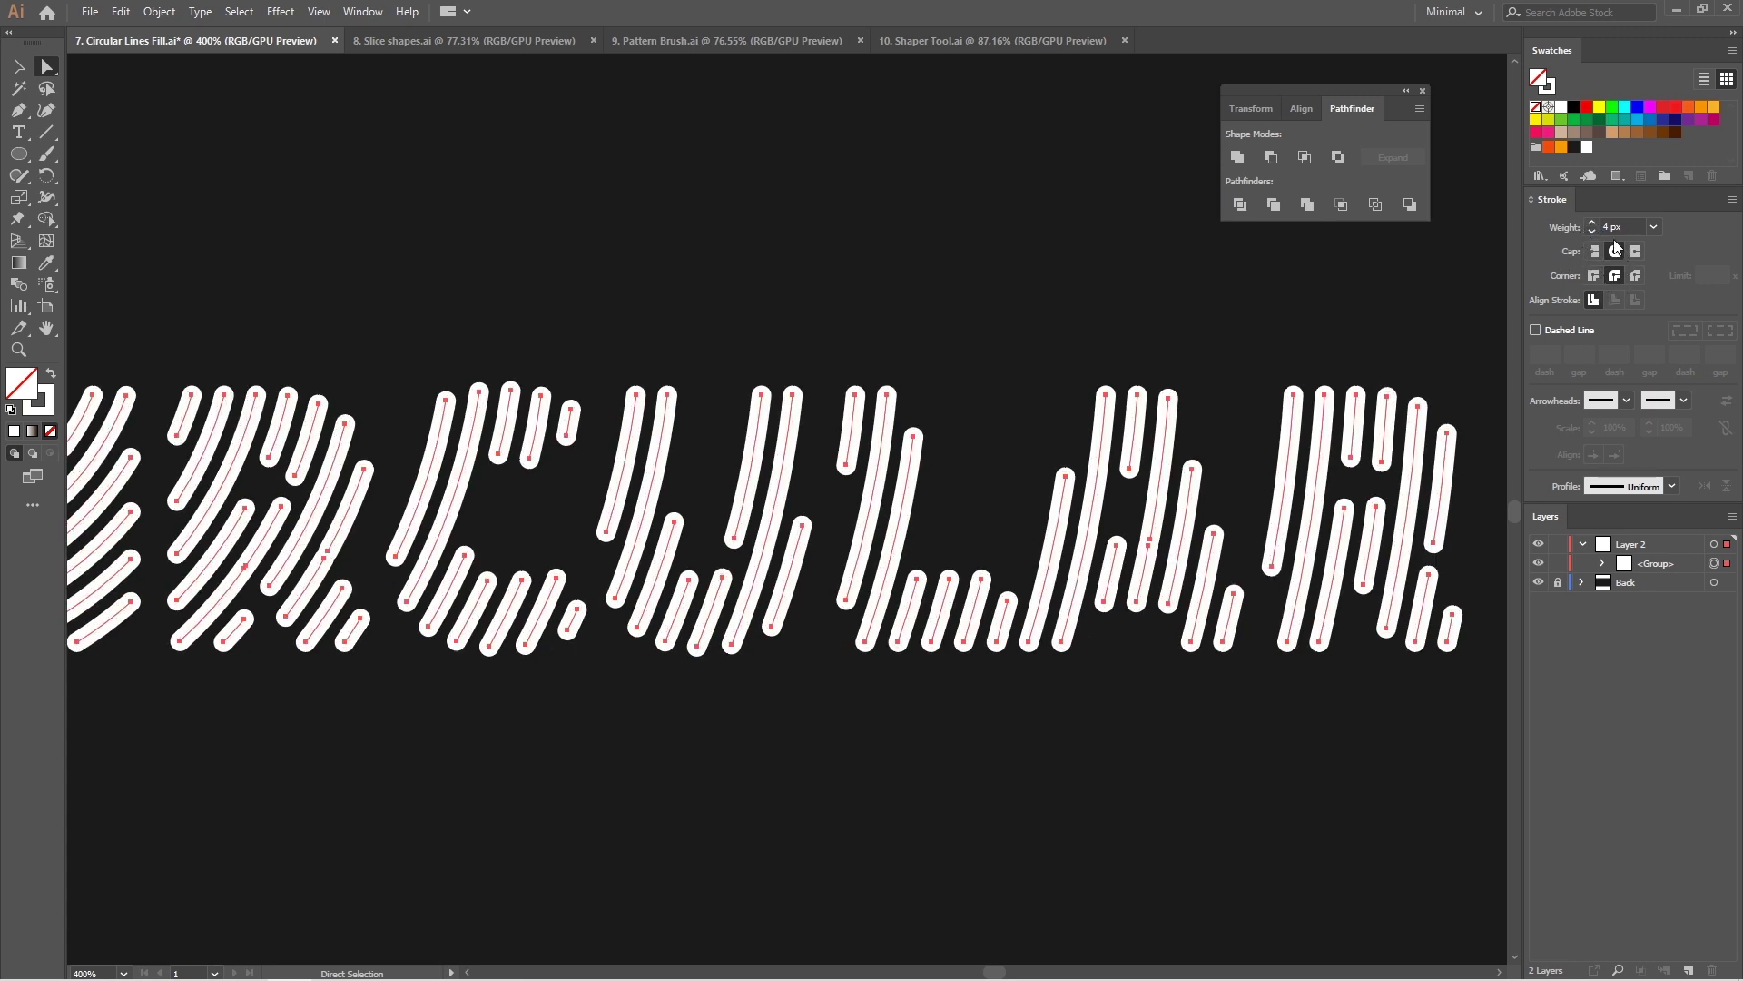
key(v)
key(a)
key(ctrl+0)
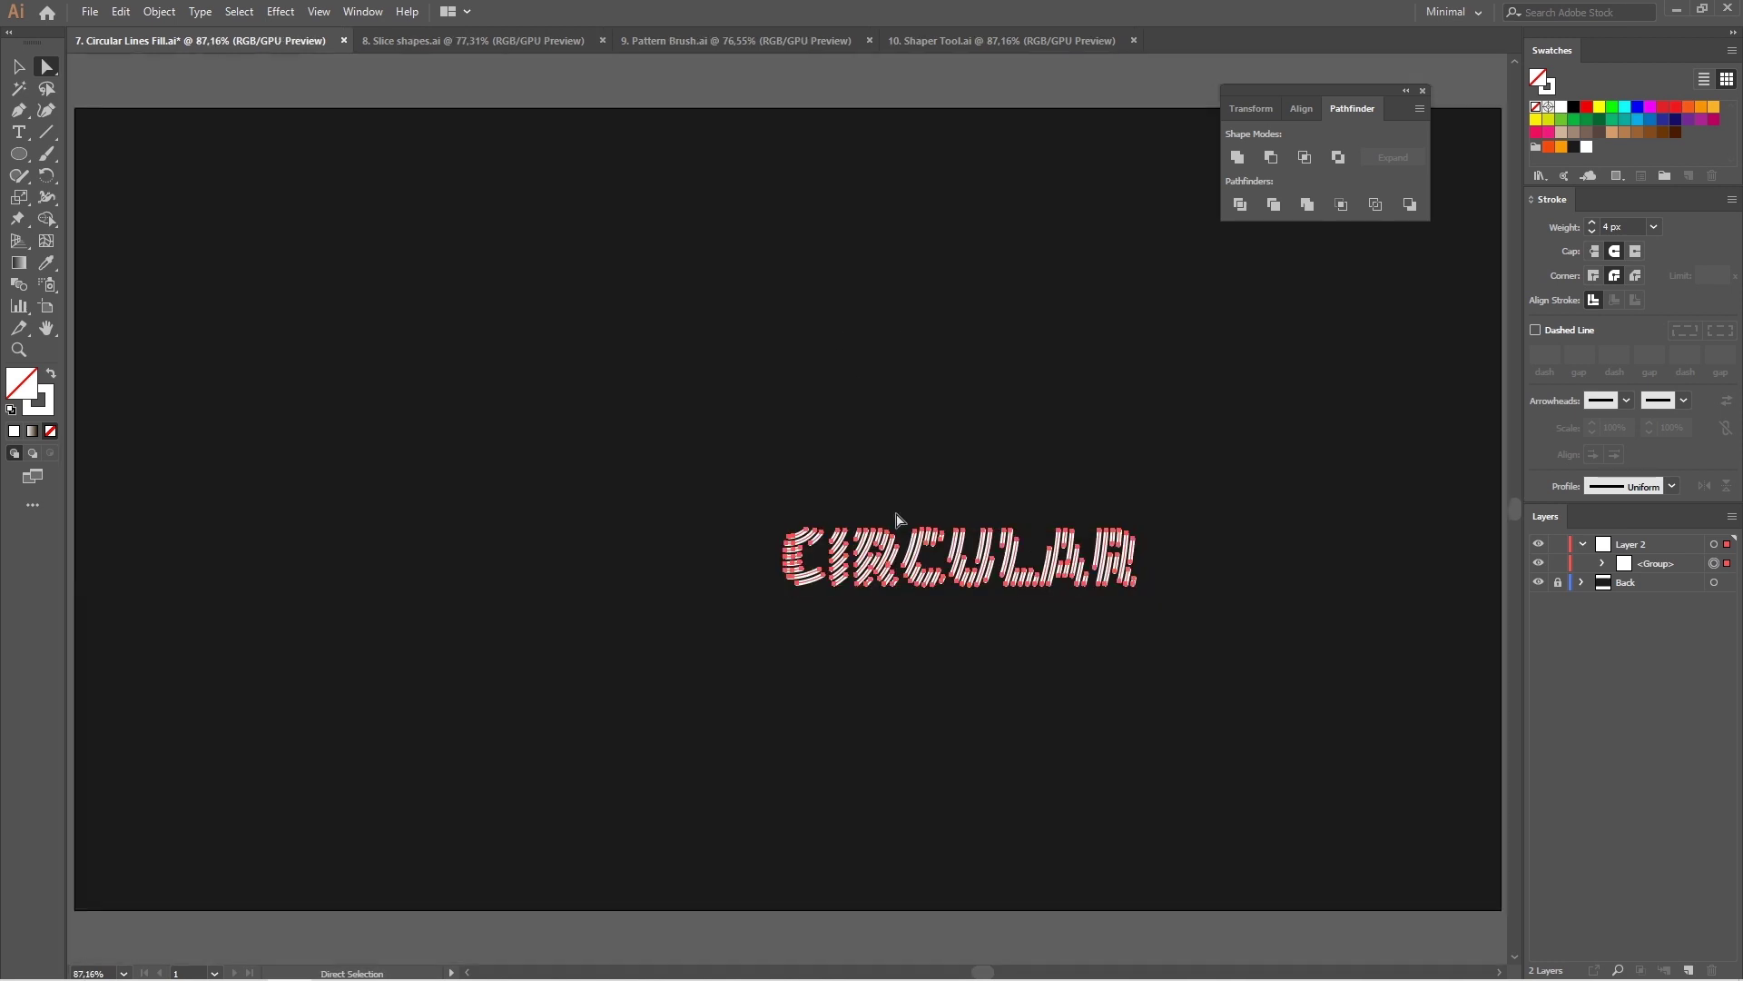
- Scale the CIRCULAR line artwork to 300% with Scale Strokes & Effects, then move it up and left
double_click(18, 200)
text(300)
key(Tab)
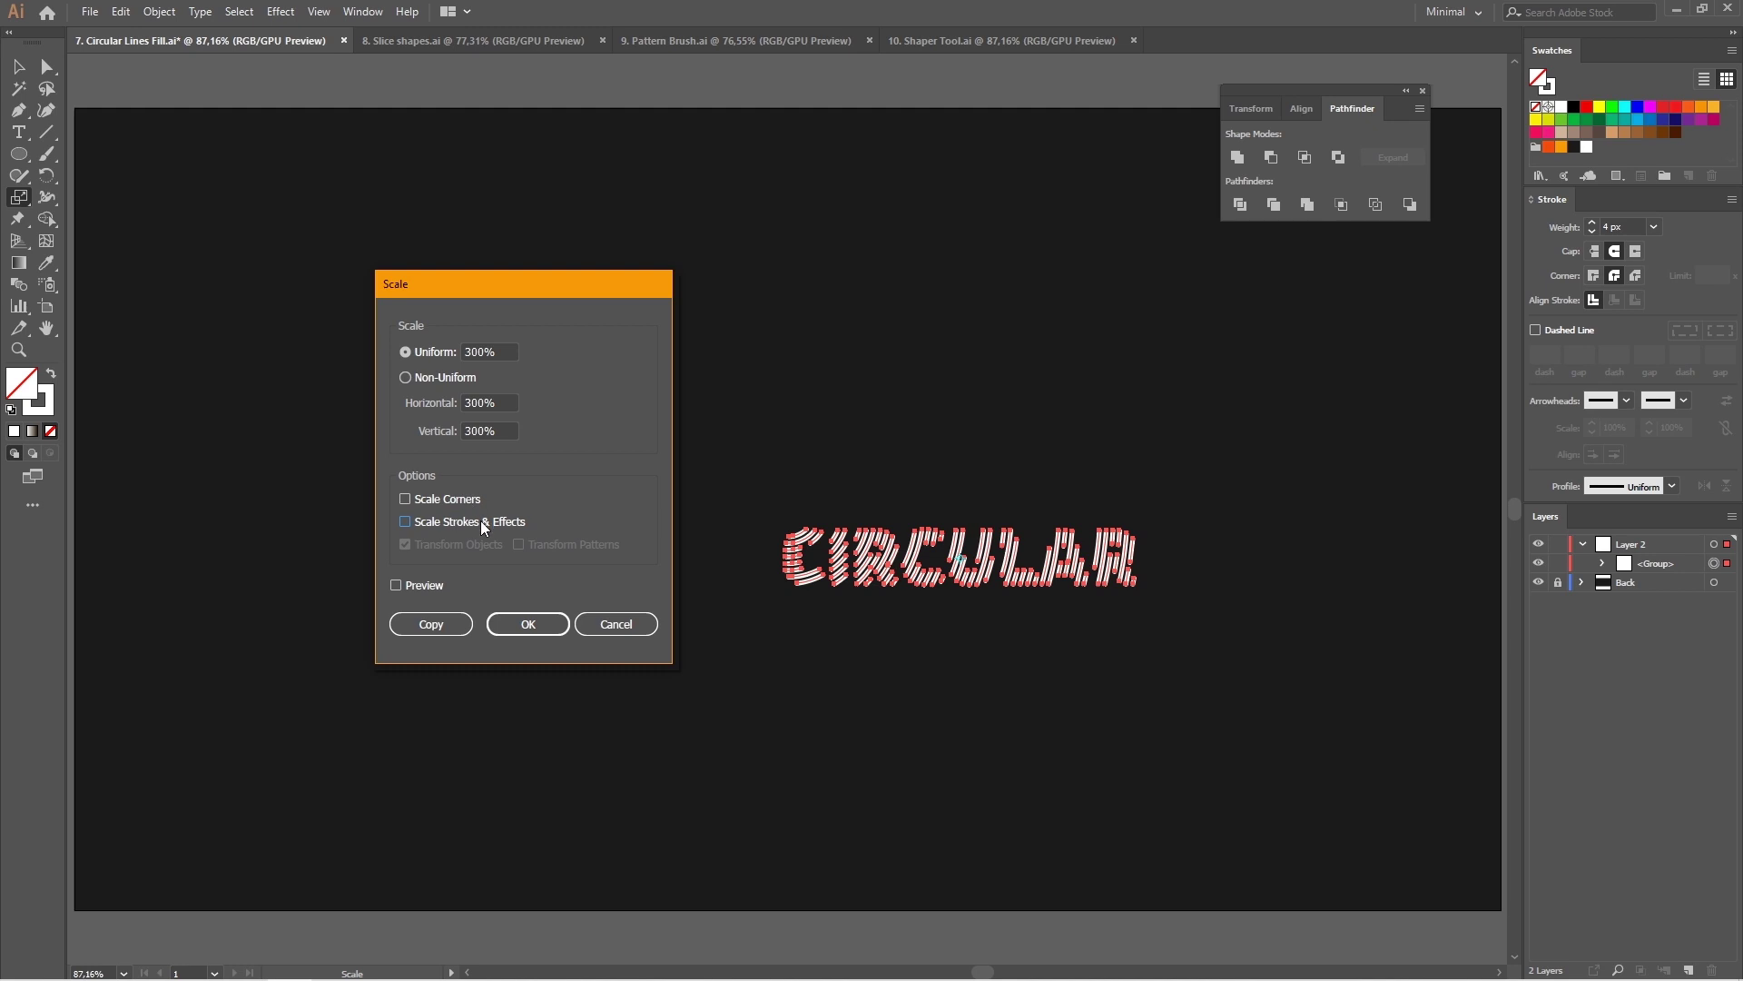
click(477, 522)
click(544, 630)
key(a)
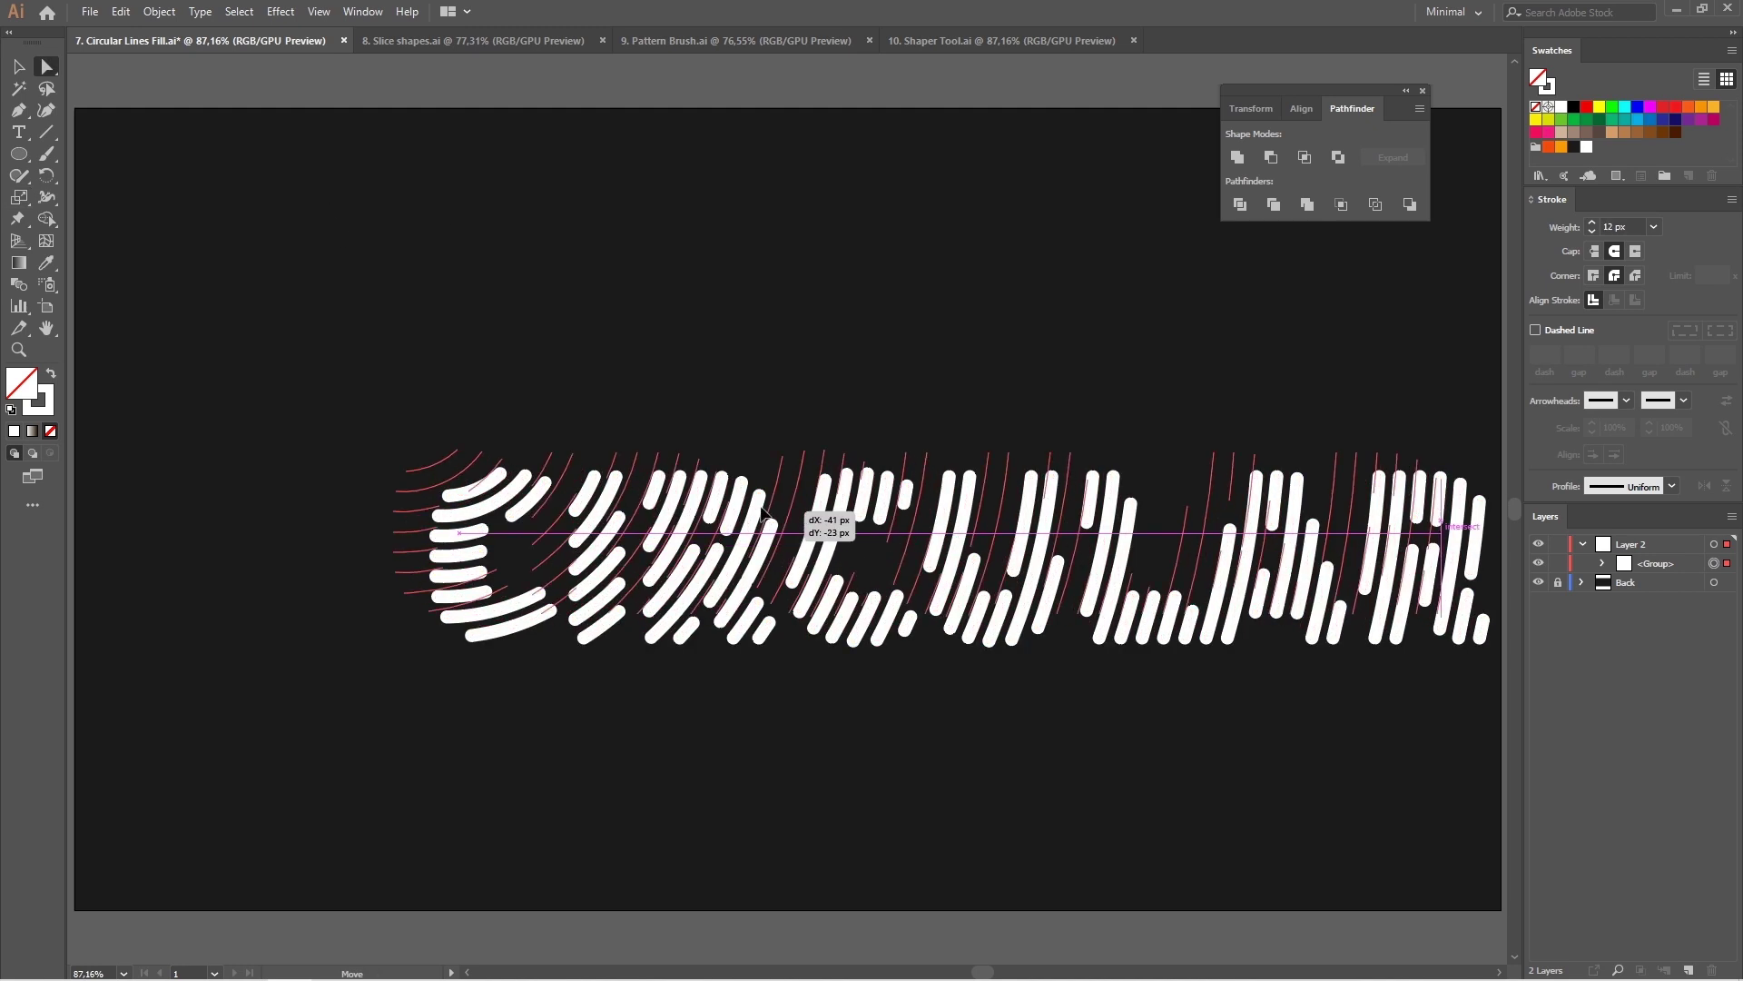
drag(815, 536, 655, 474)
click(792, 310)
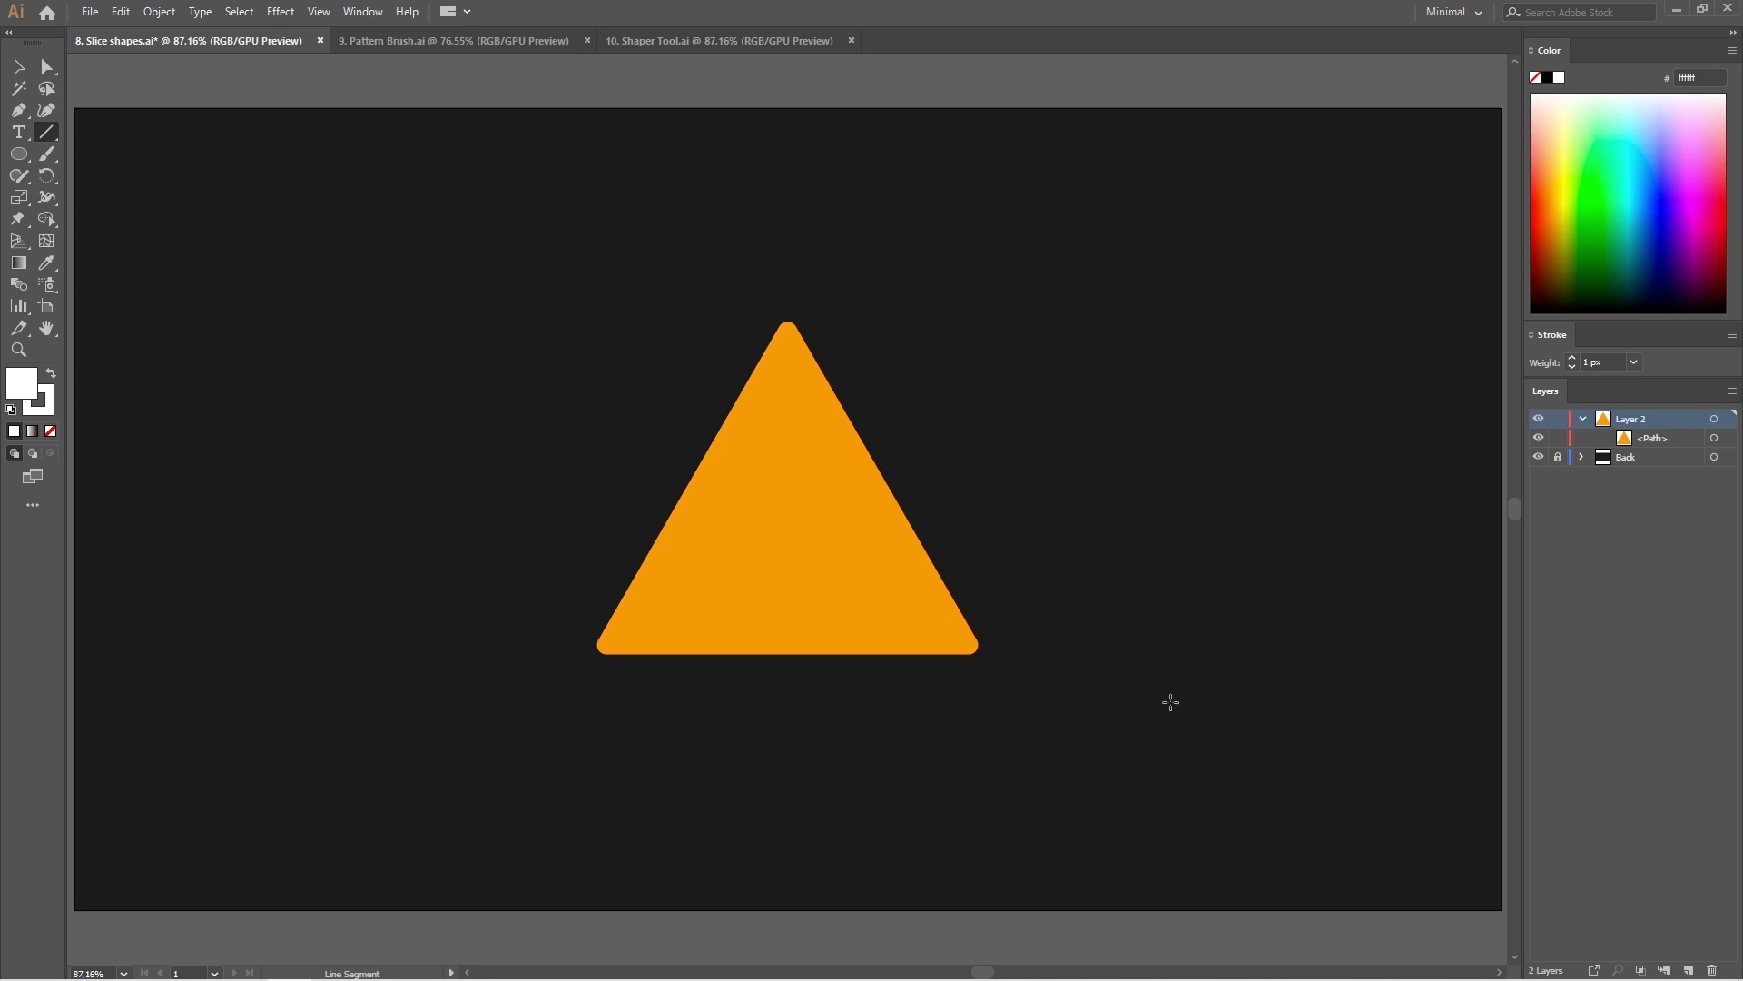
- Slice the orange triangle along a cutting line with the Shape Builder
drag(504, 411, 1133, 619)
key(a)
drag(1026, 322, 620, 696)
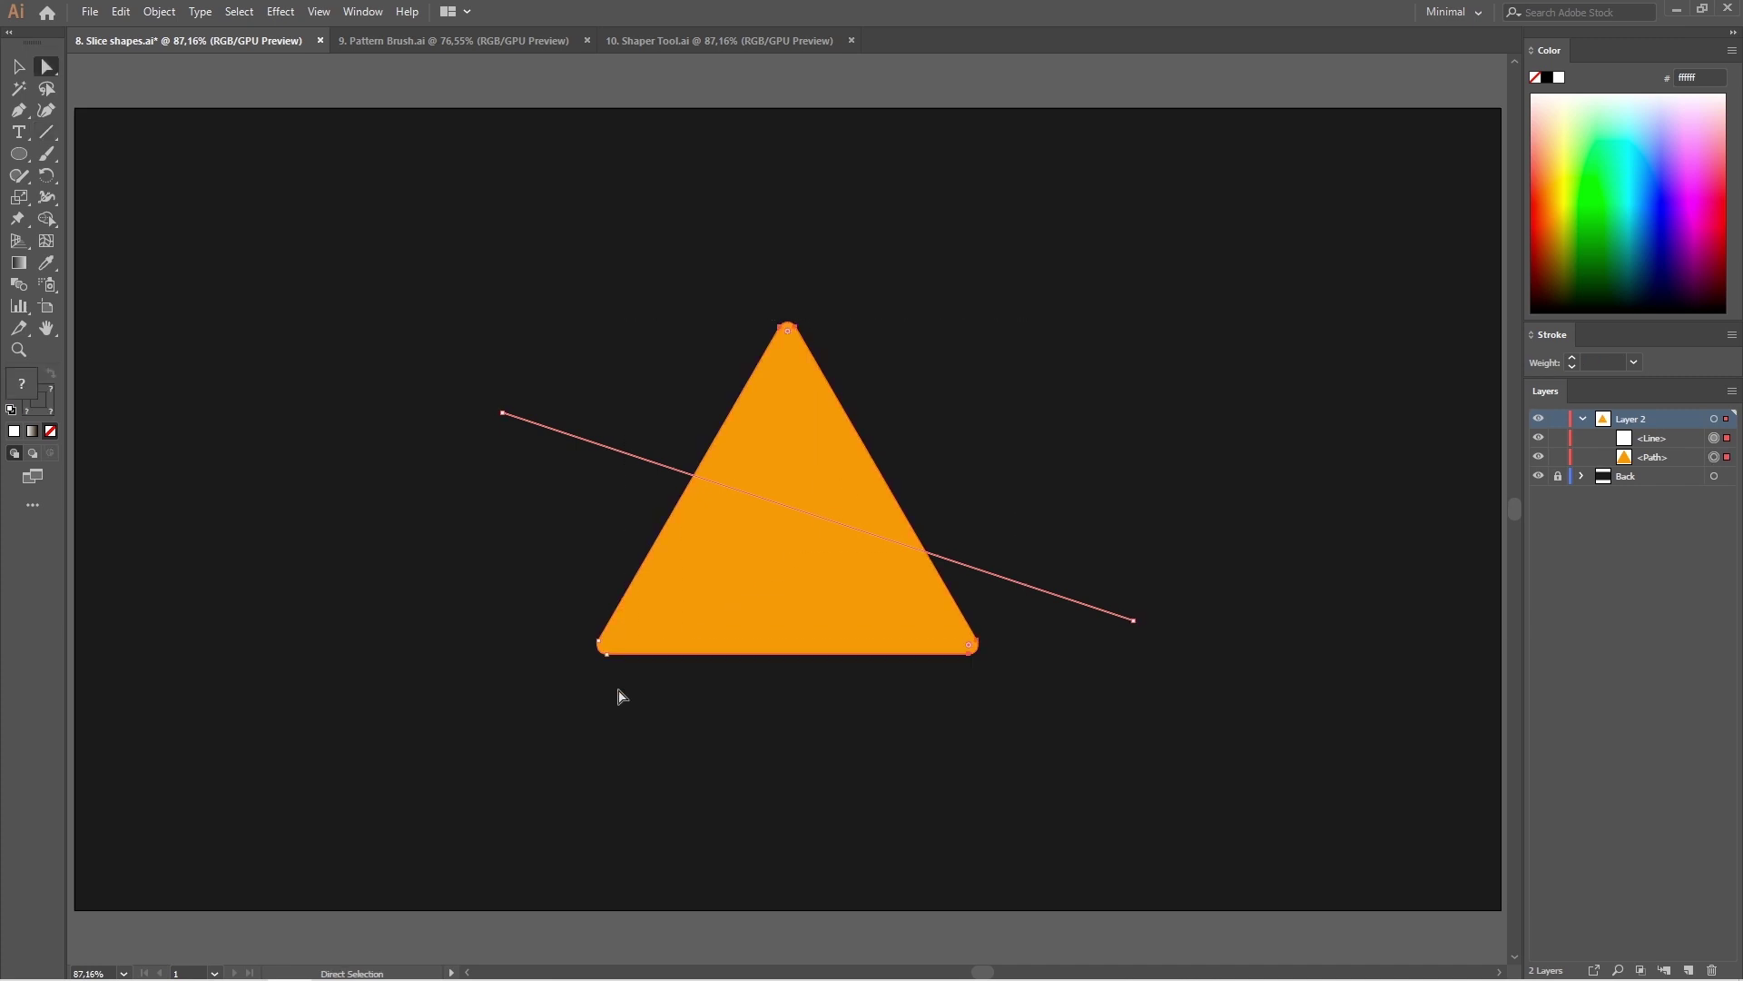
key(shift+m)
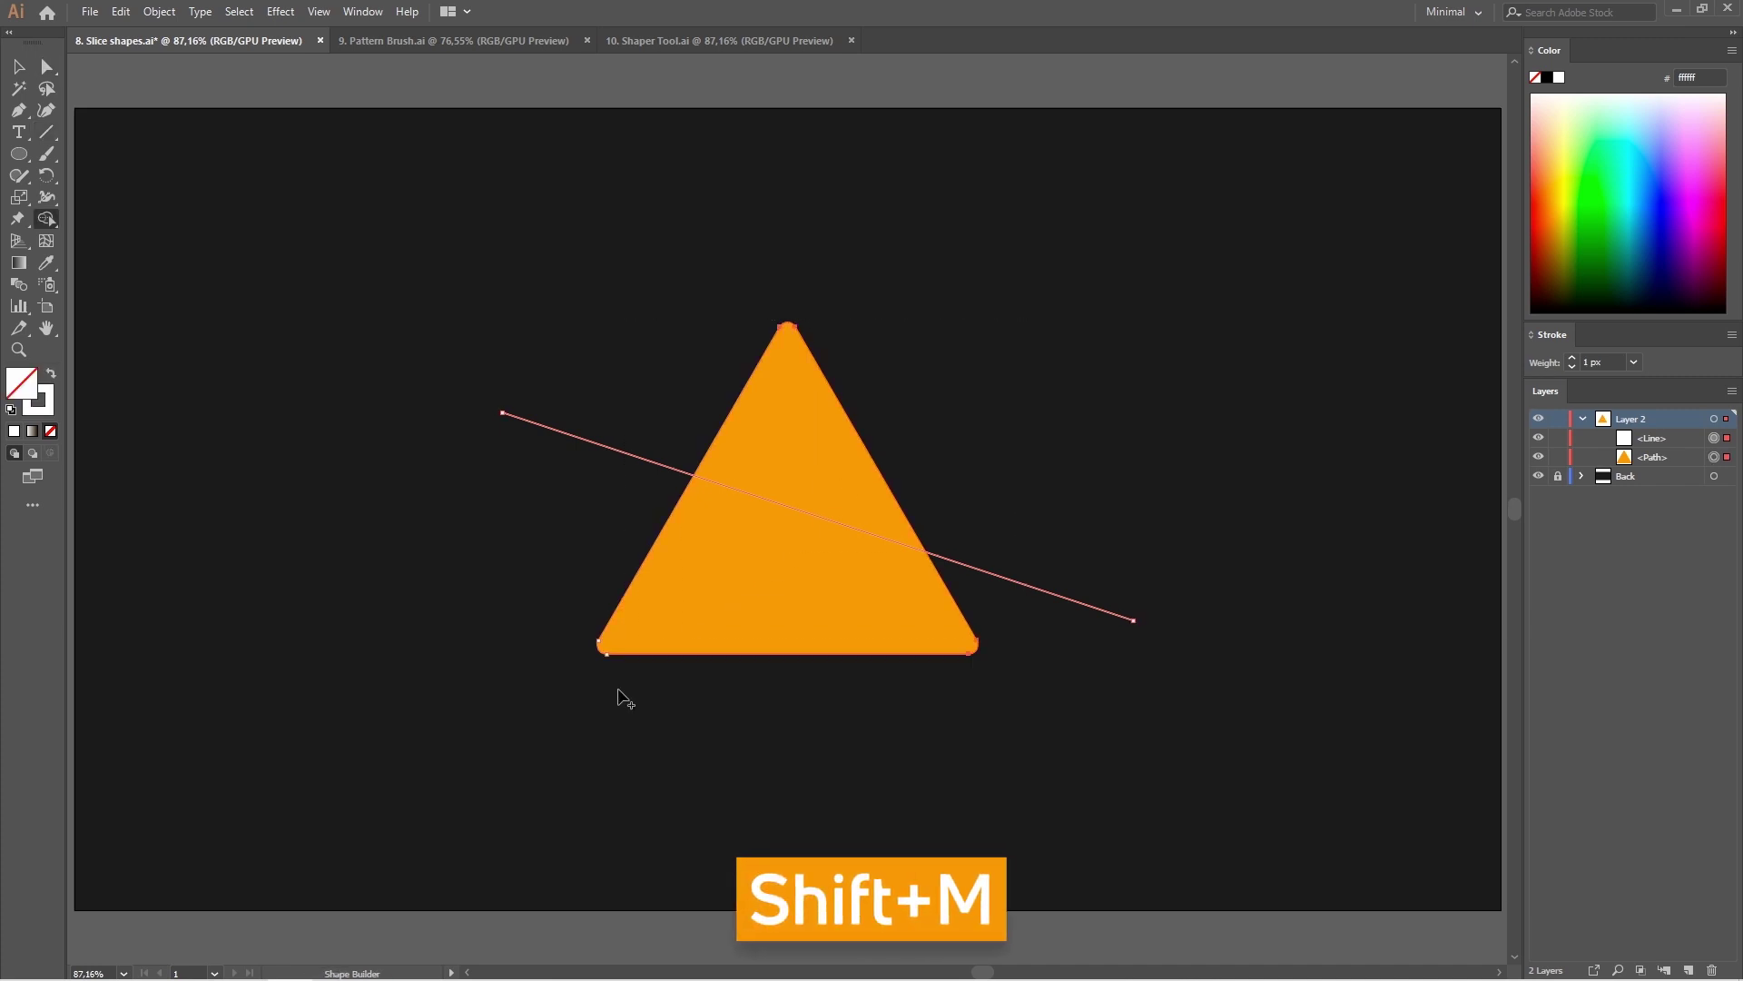
click(747, 581)
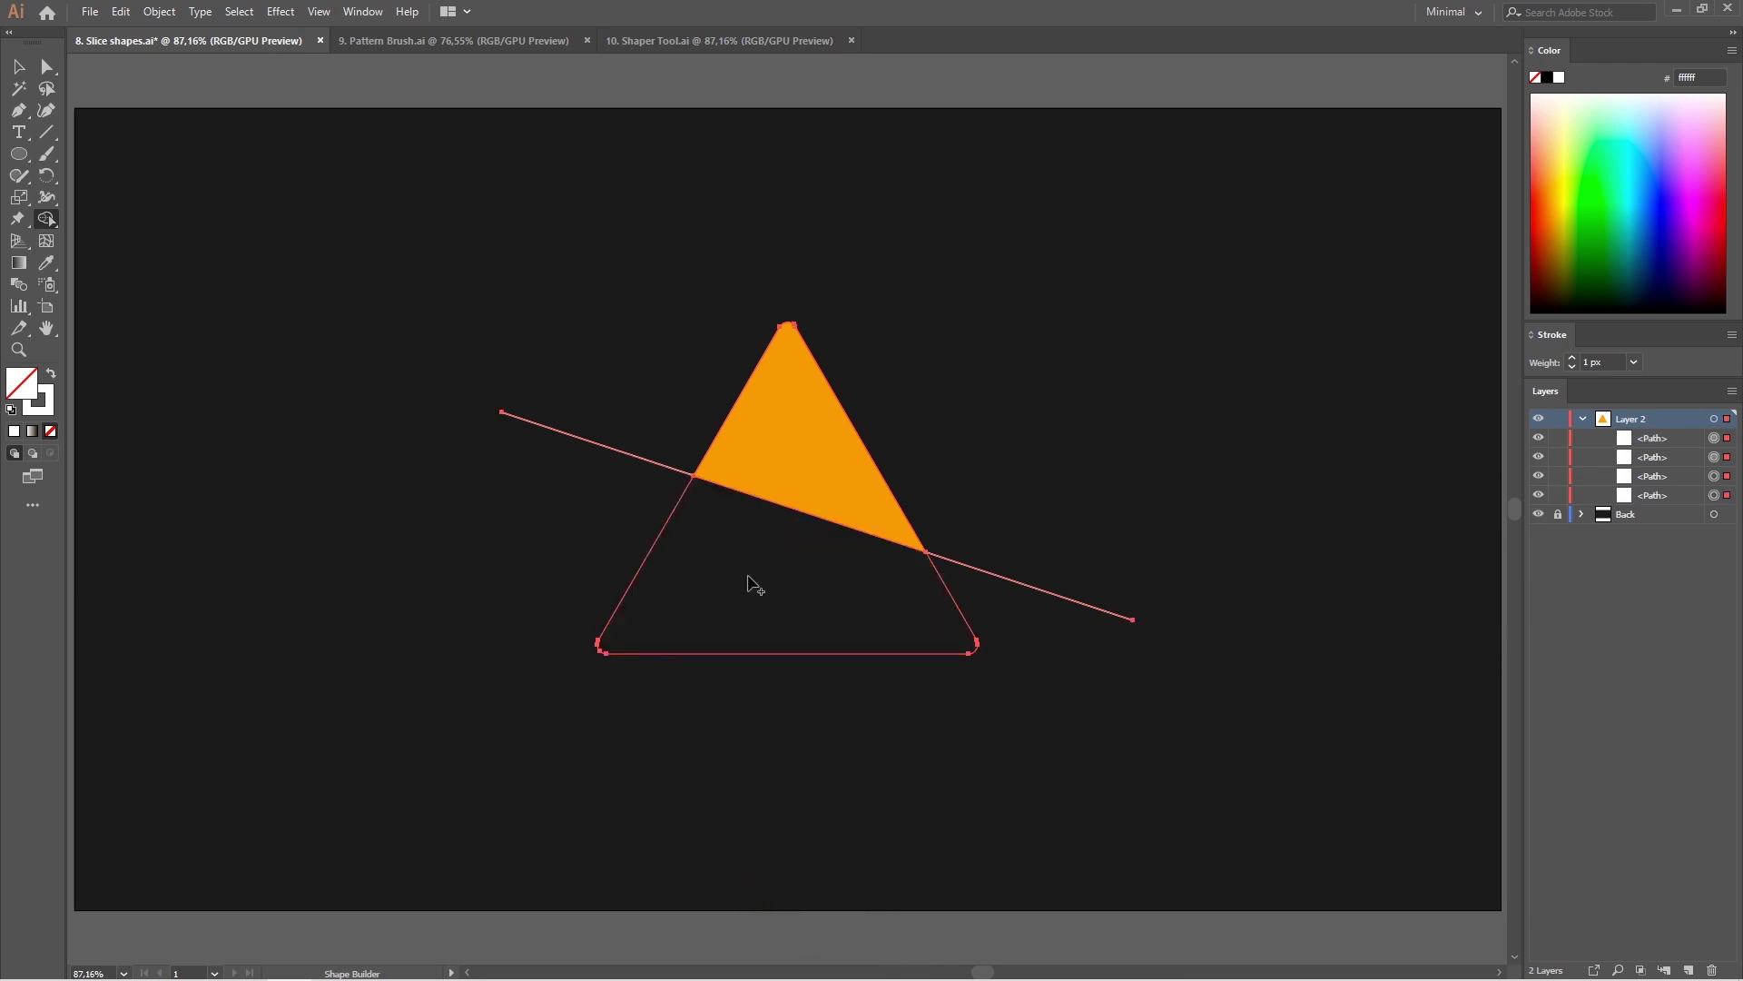
click(786, 441)
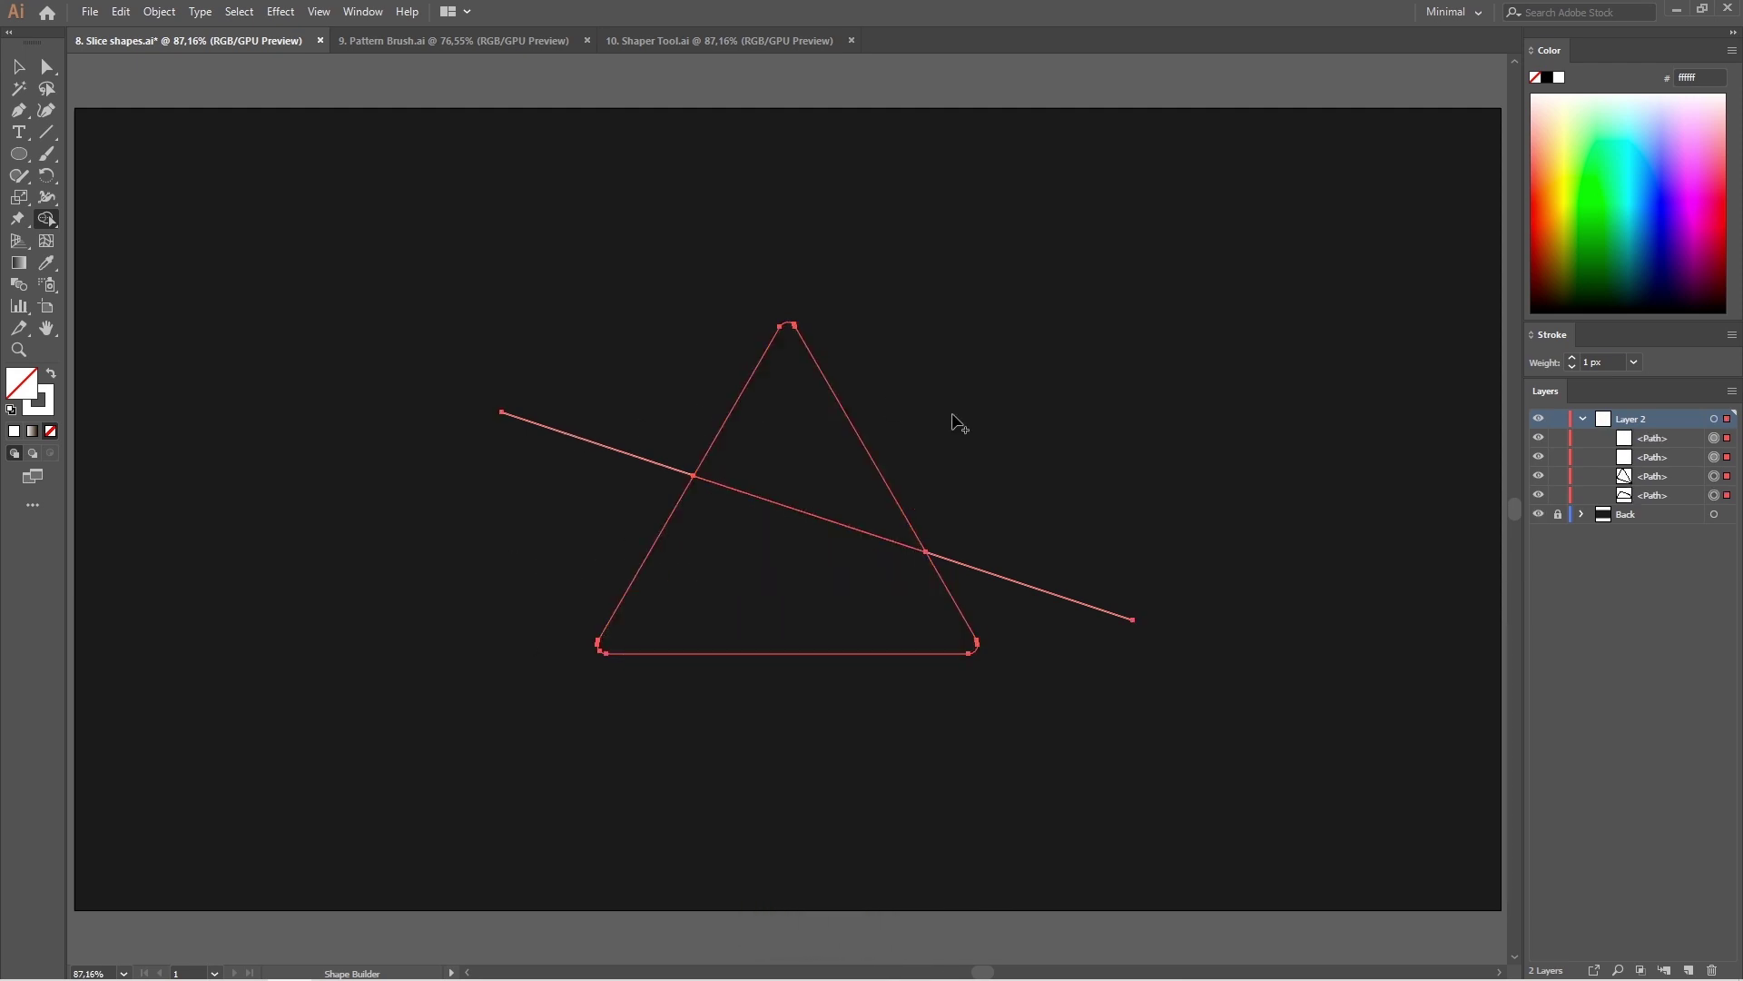
- Fill the triangle pieces white and pull the top and bottom pieces apart
key(a)
drag(1013, 366, 582, 685)
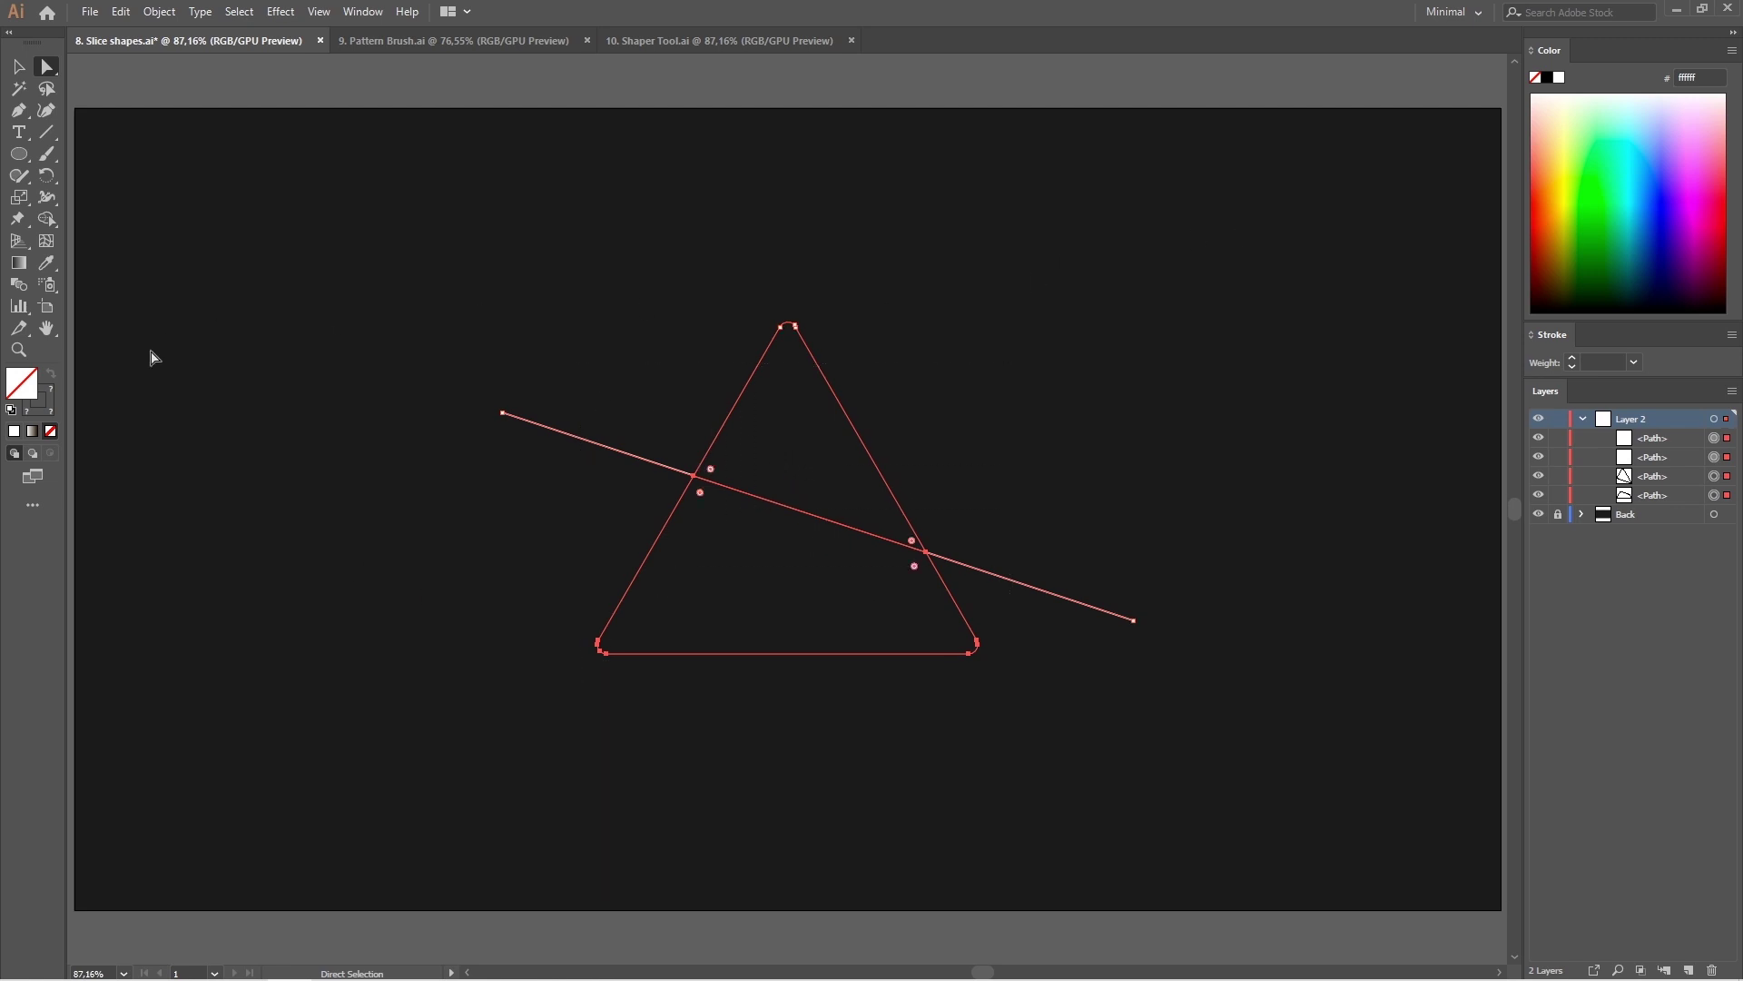
click(14, 432)
click(969, 424)
drag(840, 434, 867, 368)
drag(766, 603, 748, 705)
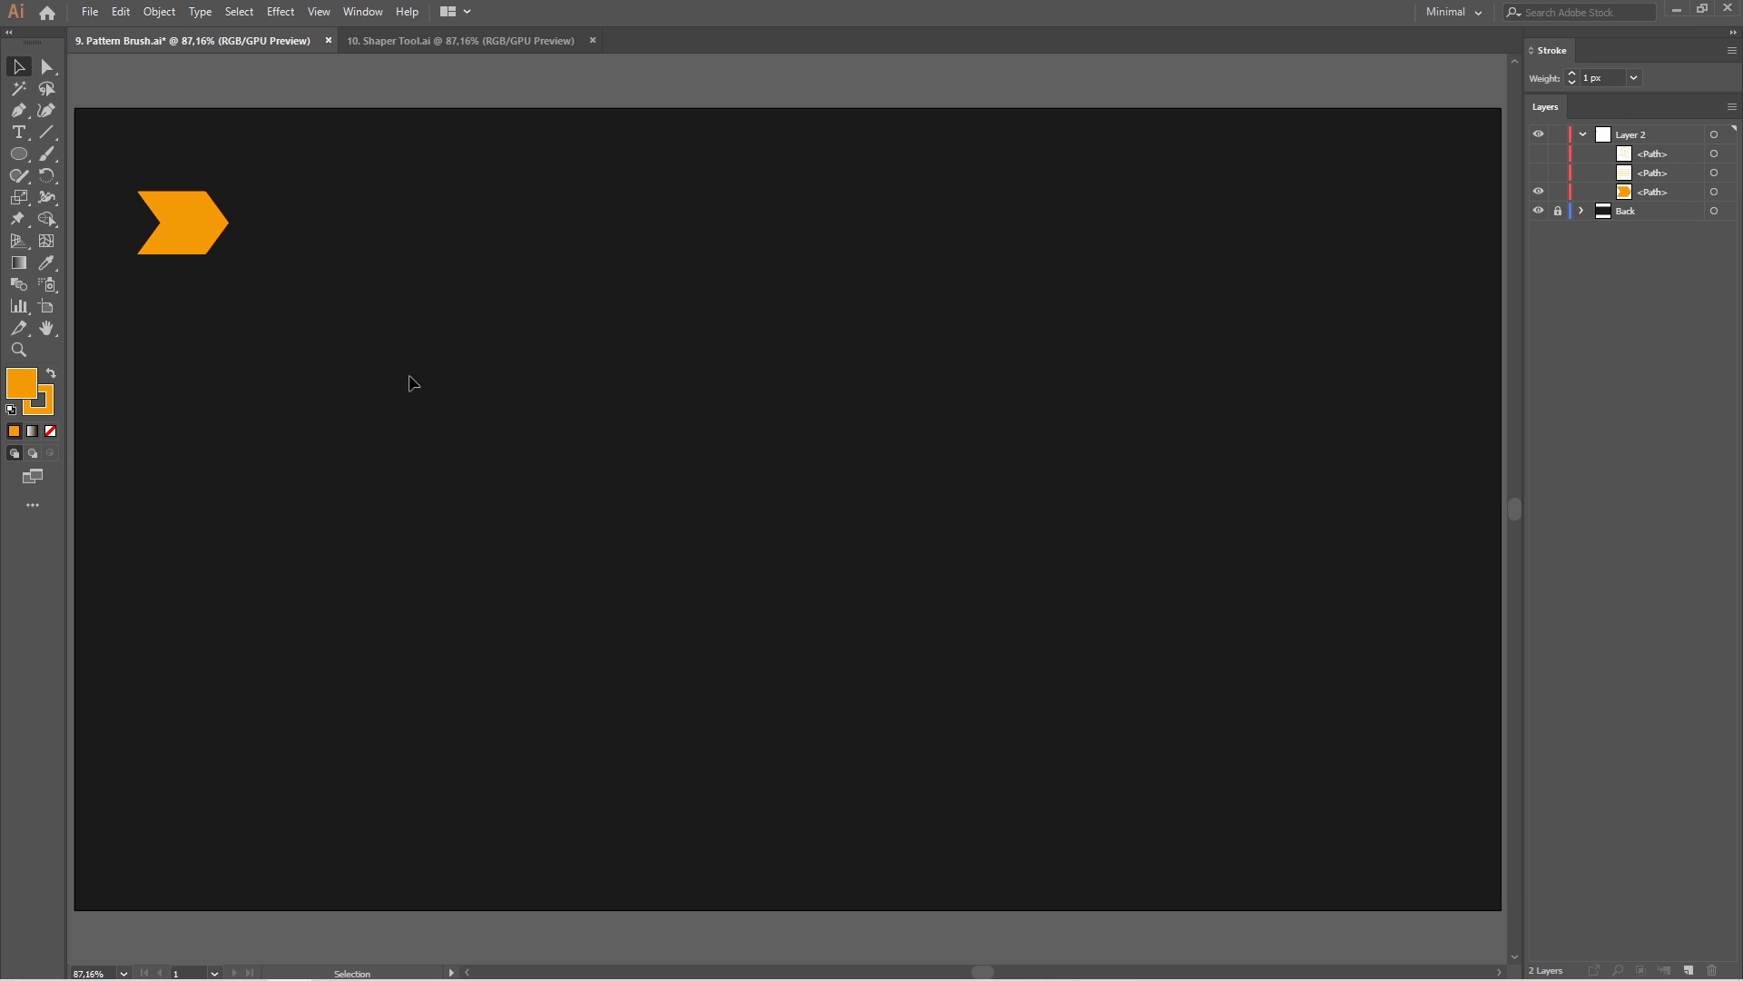
- Start a new Pattern Brush from the selected orange chevron
drag(319, 282, 221, 175)
key(F5)
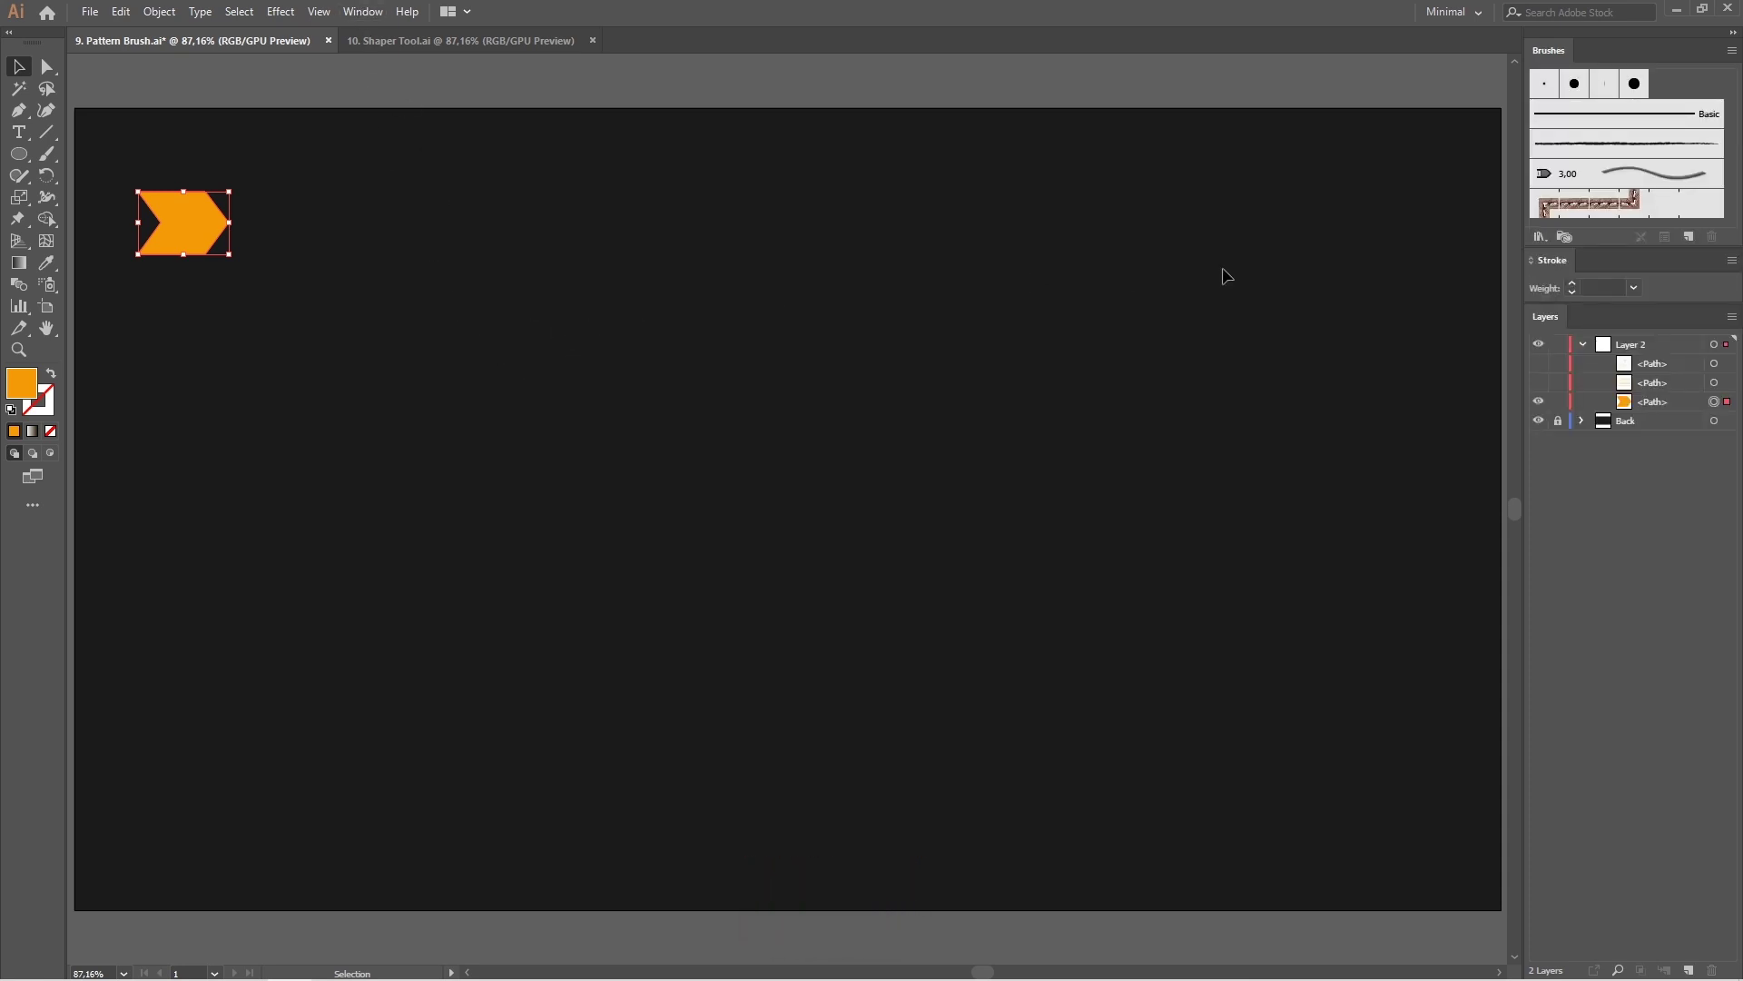
click(1682, 238)
click(832, 592)
click(832, 635)
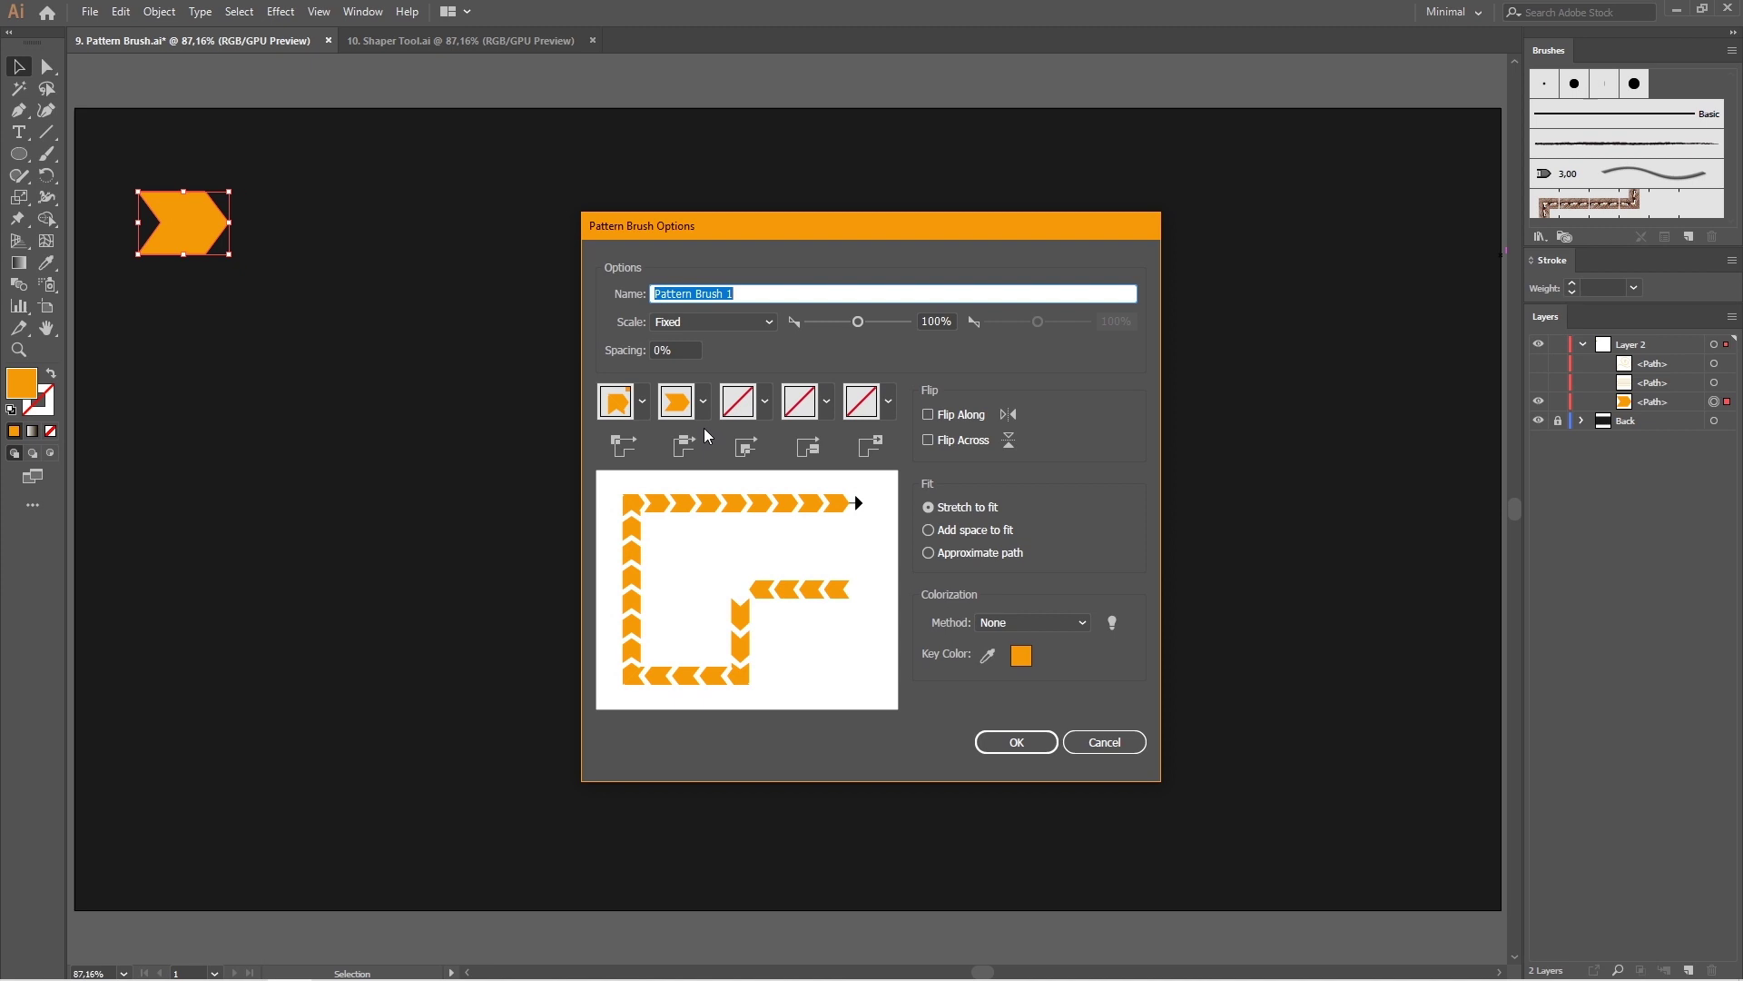
- Set the brush to scale with pressure down to 1% and no outer corner tile, then save it
click(765, 322)
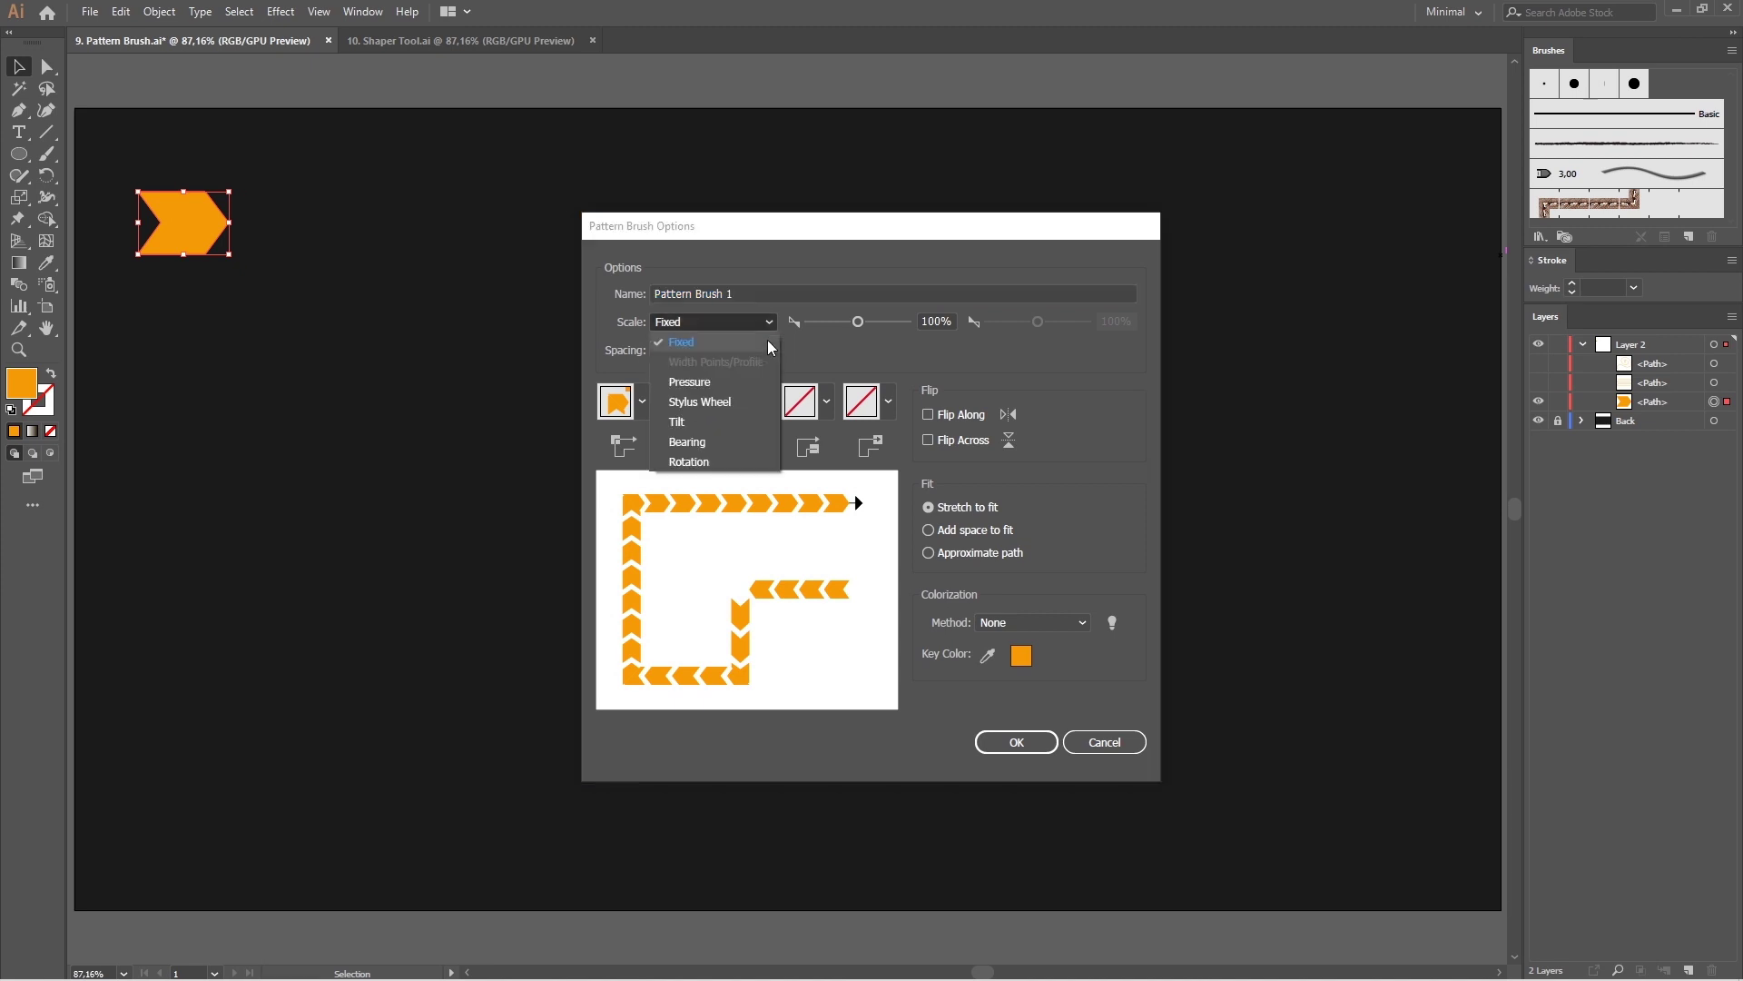
click(737, 382)
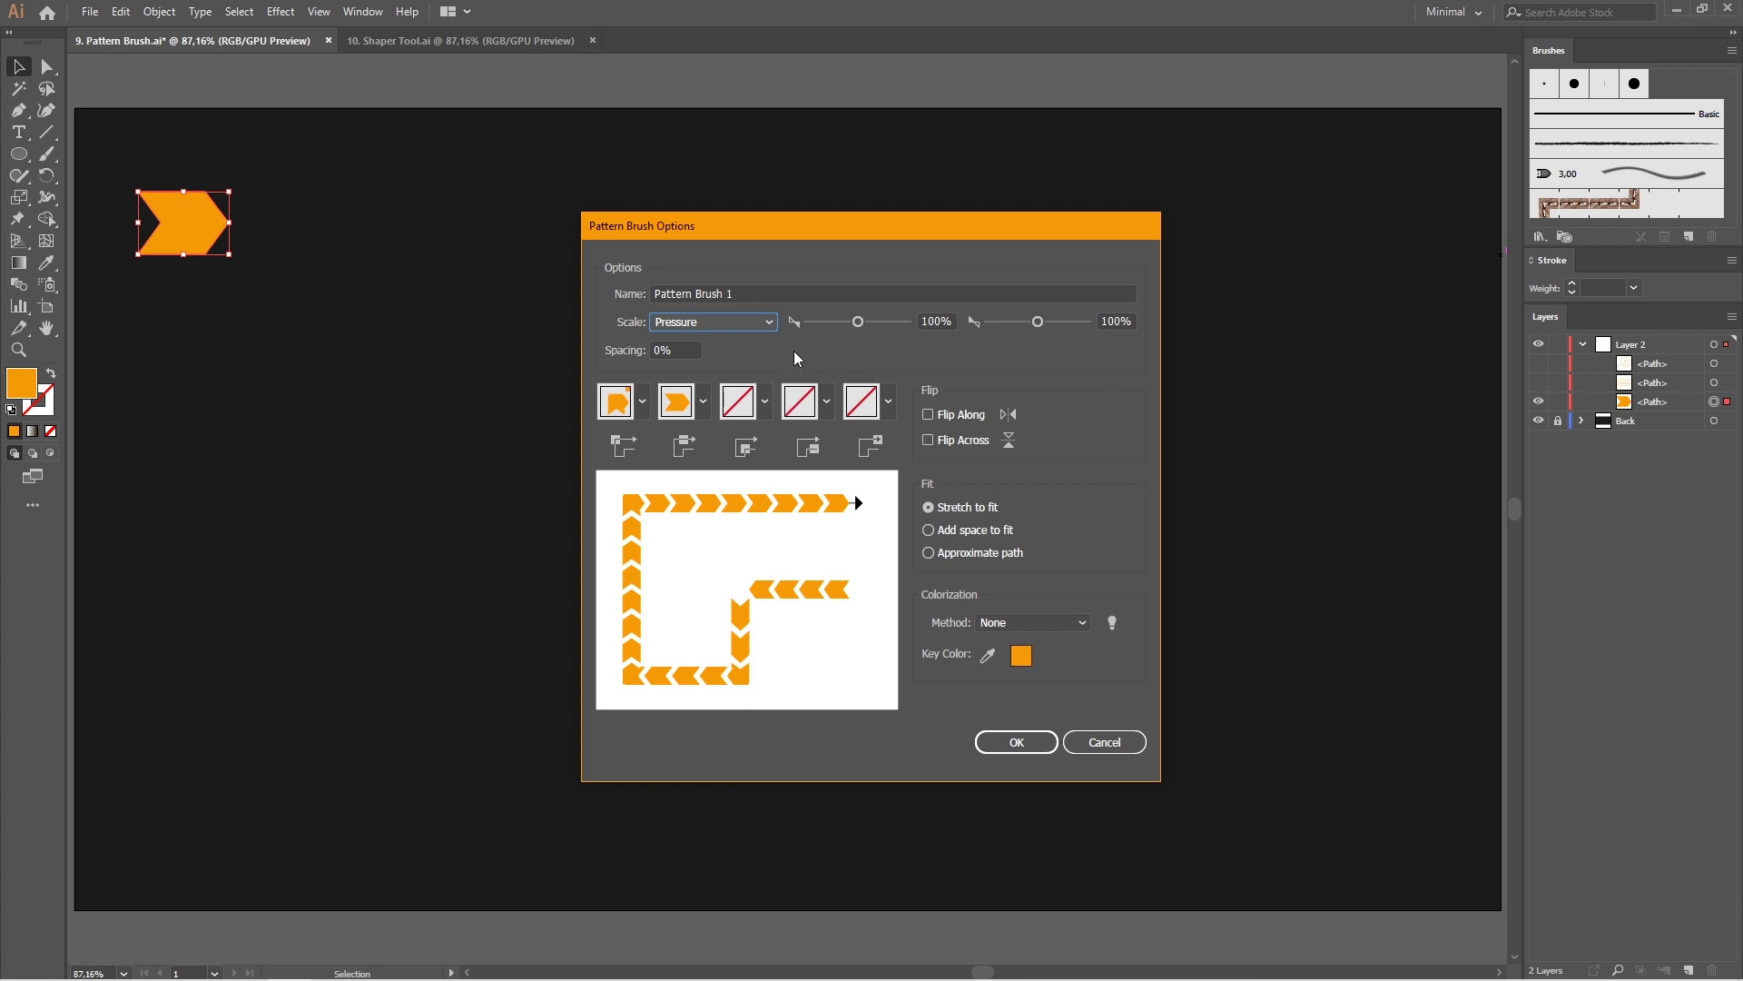
drag(857, 322, 808, 321)
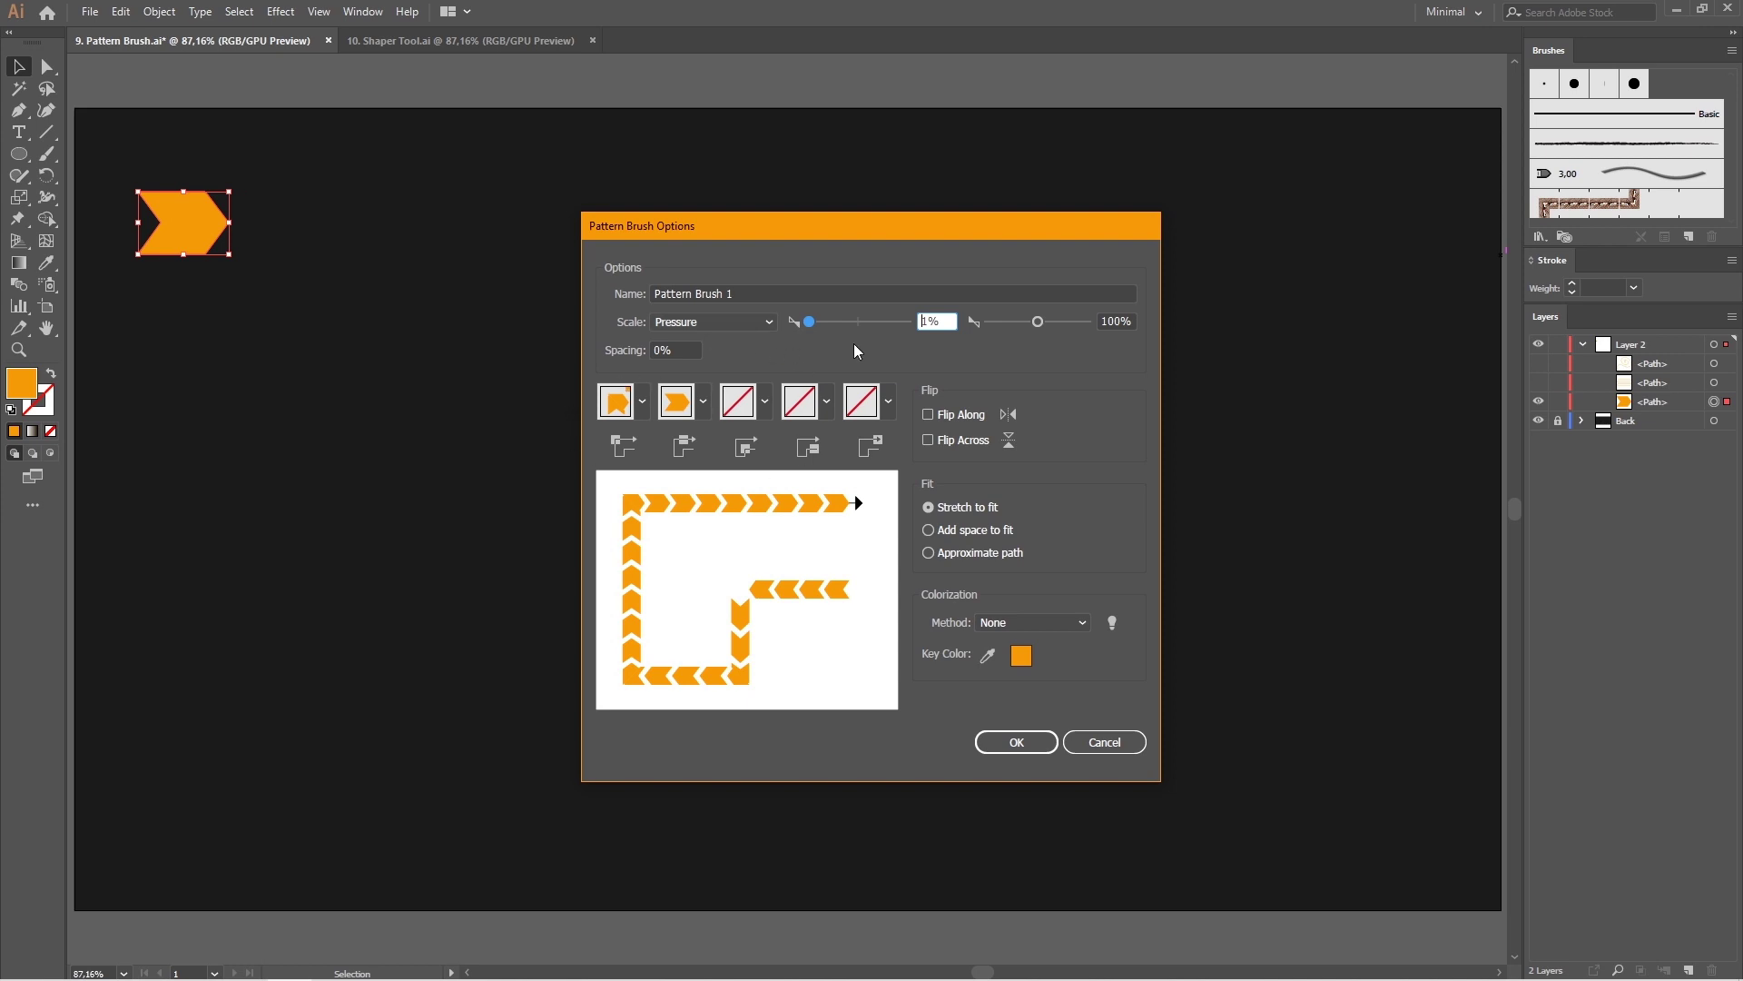
click(642, 401)
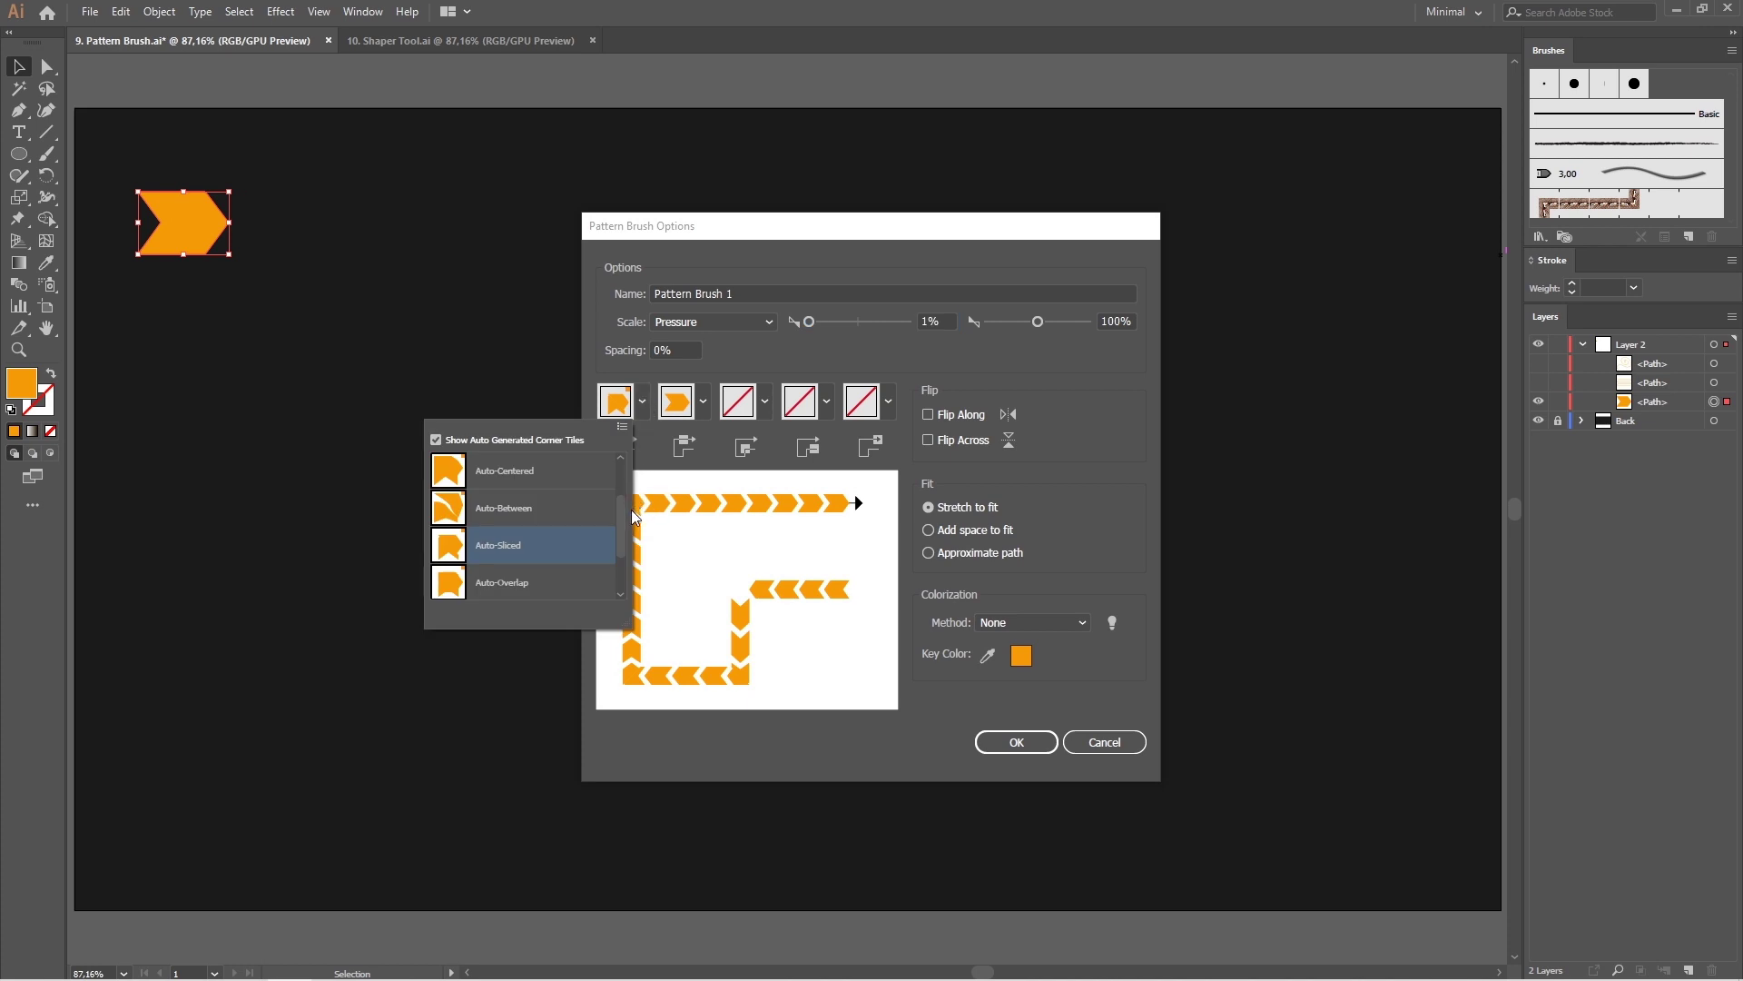
scroll(624, 497, up, 1)
scroll(625, 497, up, 1)
click(537, 463)
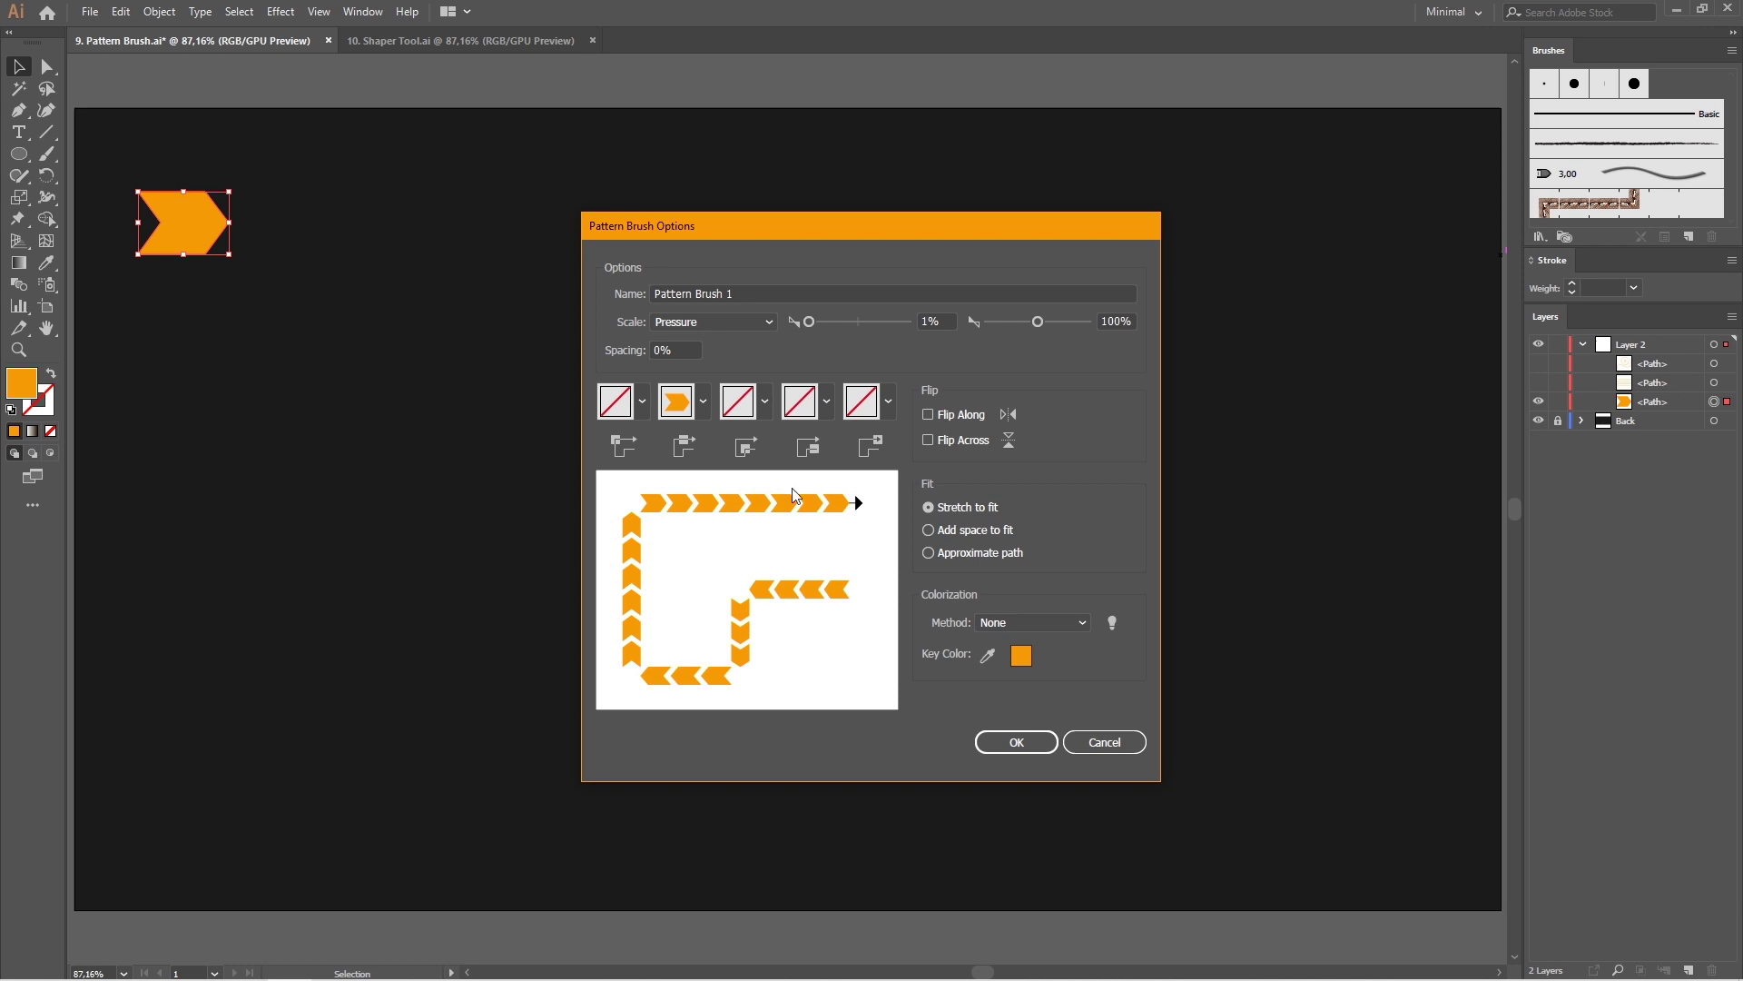
click(1018, 737)
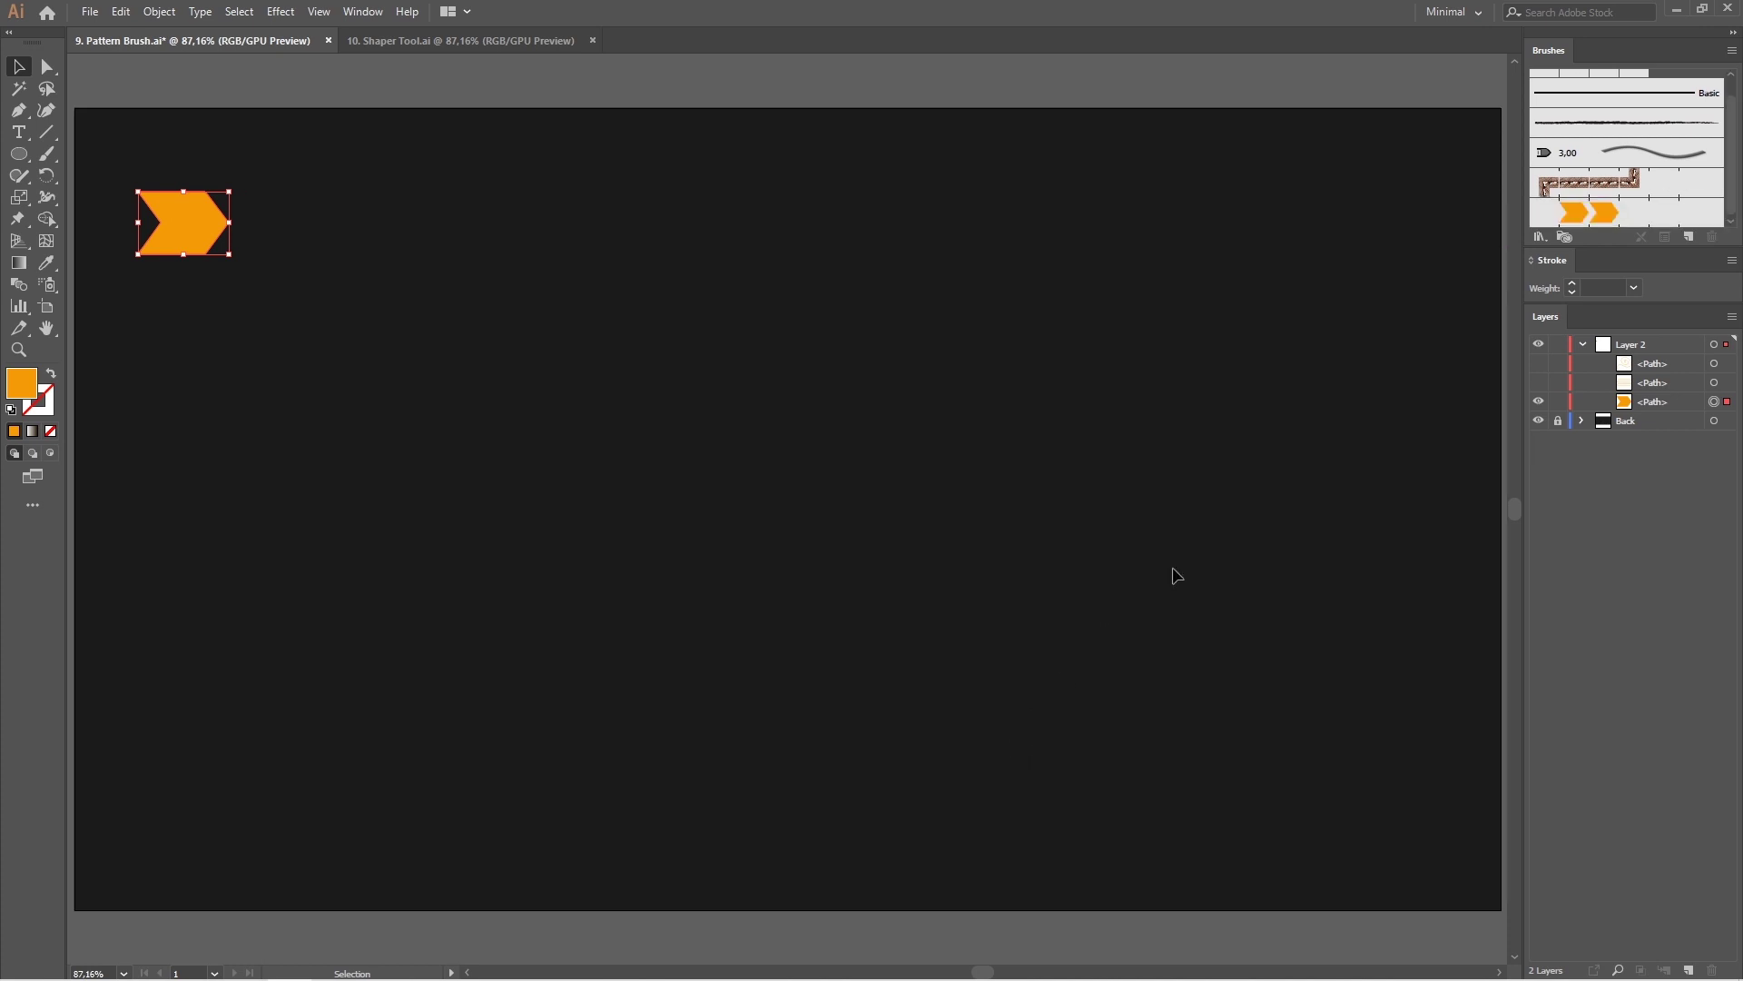
- Paint a curling spiral with the chevron Paintbrush, then hide it in Layers
click(48, 154)
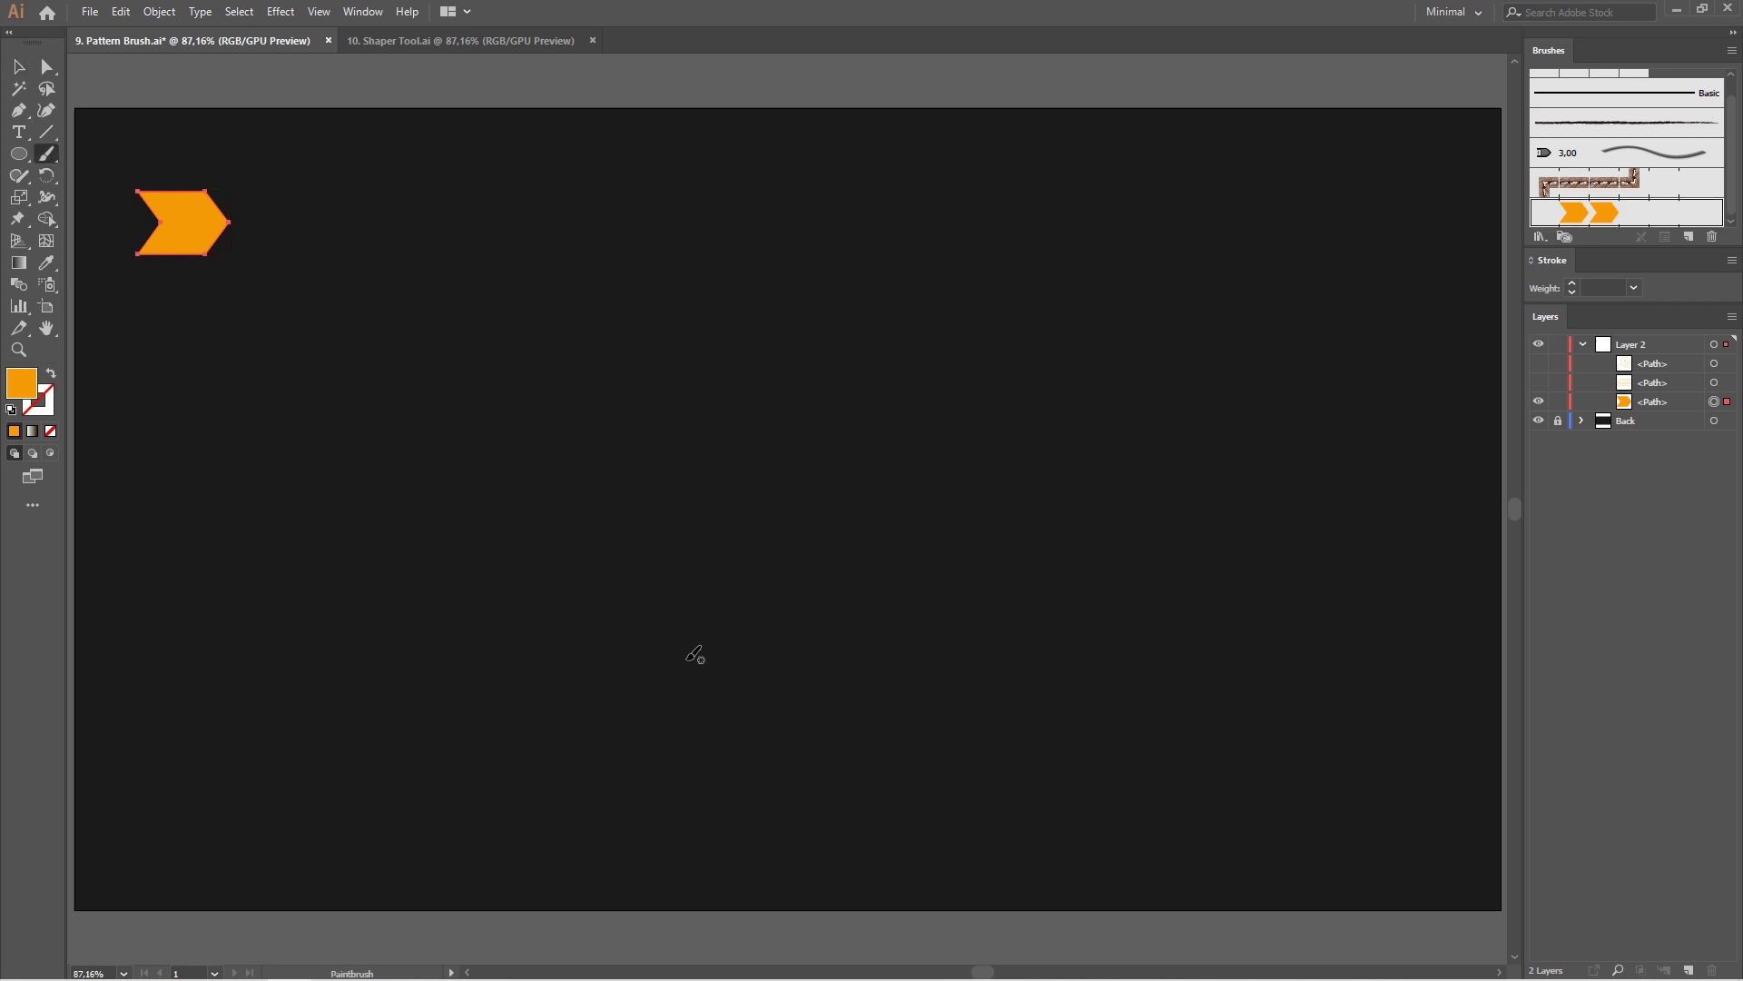
mouse_move(680, 650)
mouse_down()
mouse_move(667, 507)
mouse_move(884, 514)
mouse_move(1019, 260)
mouse_move(743, 358)
mouse_move(871, 303)
mouse_up()
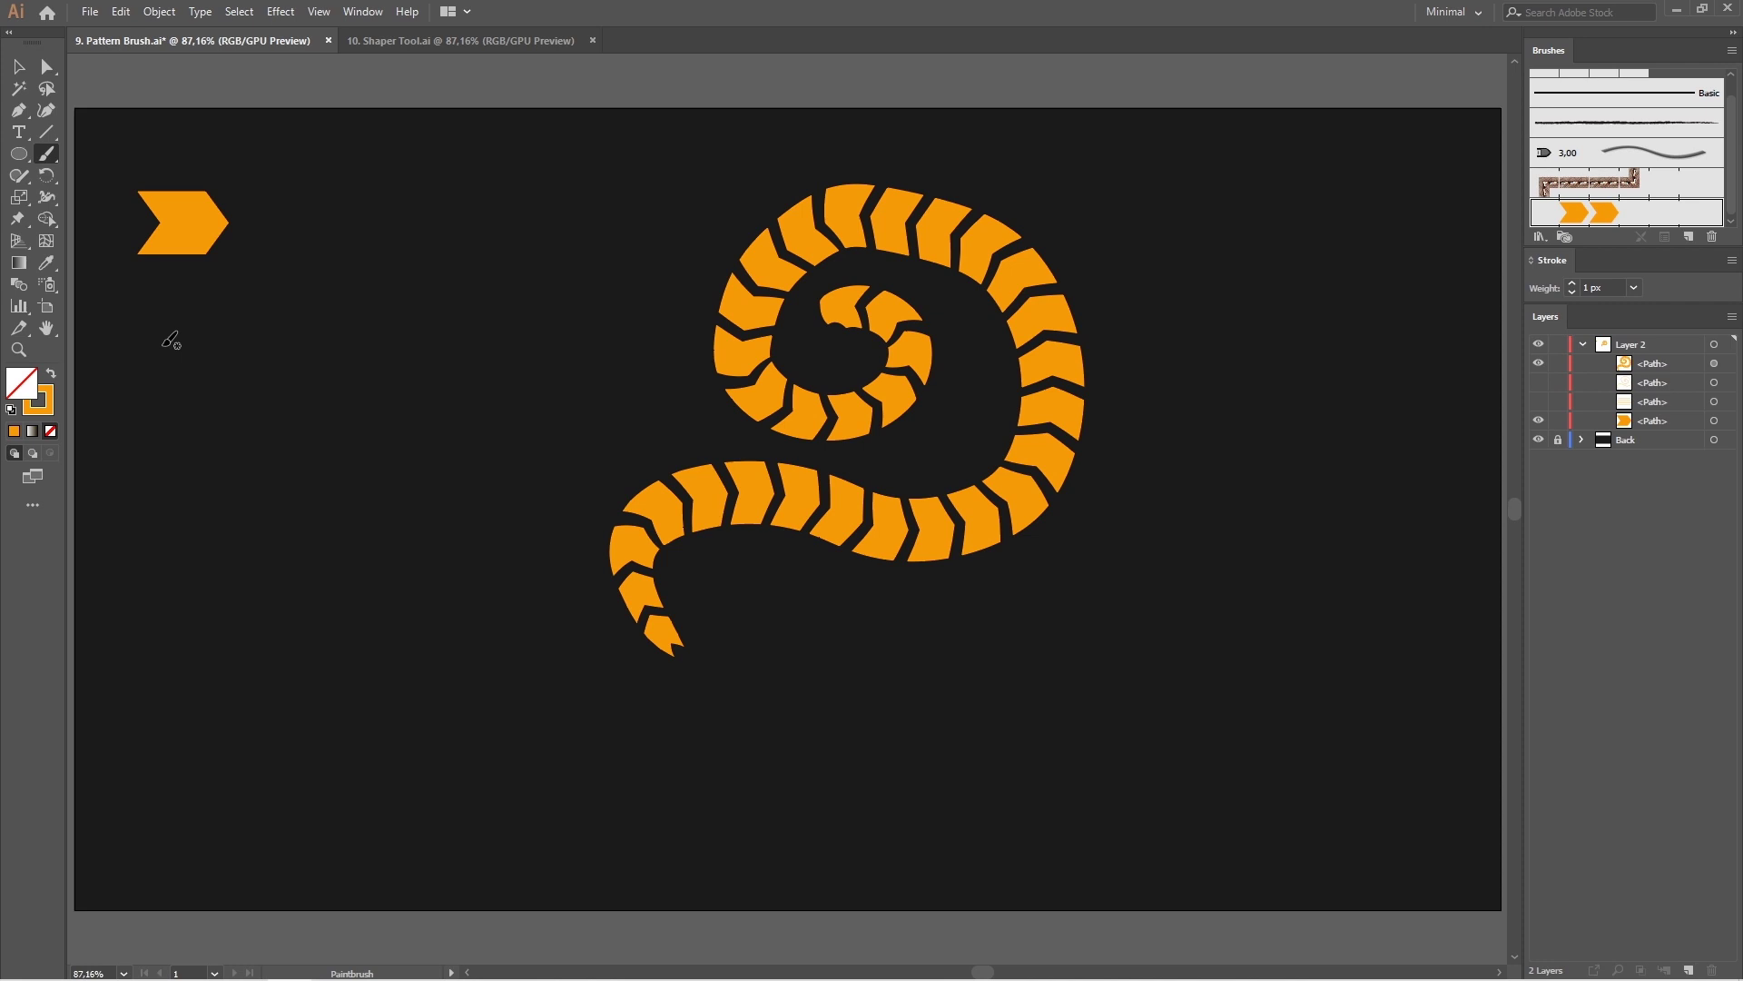
click(1537, 363)
- Apply the chevron brush to the revealed zigzag path
click(1538, 401)
key(a)
drag(572, 191, 709, 268)
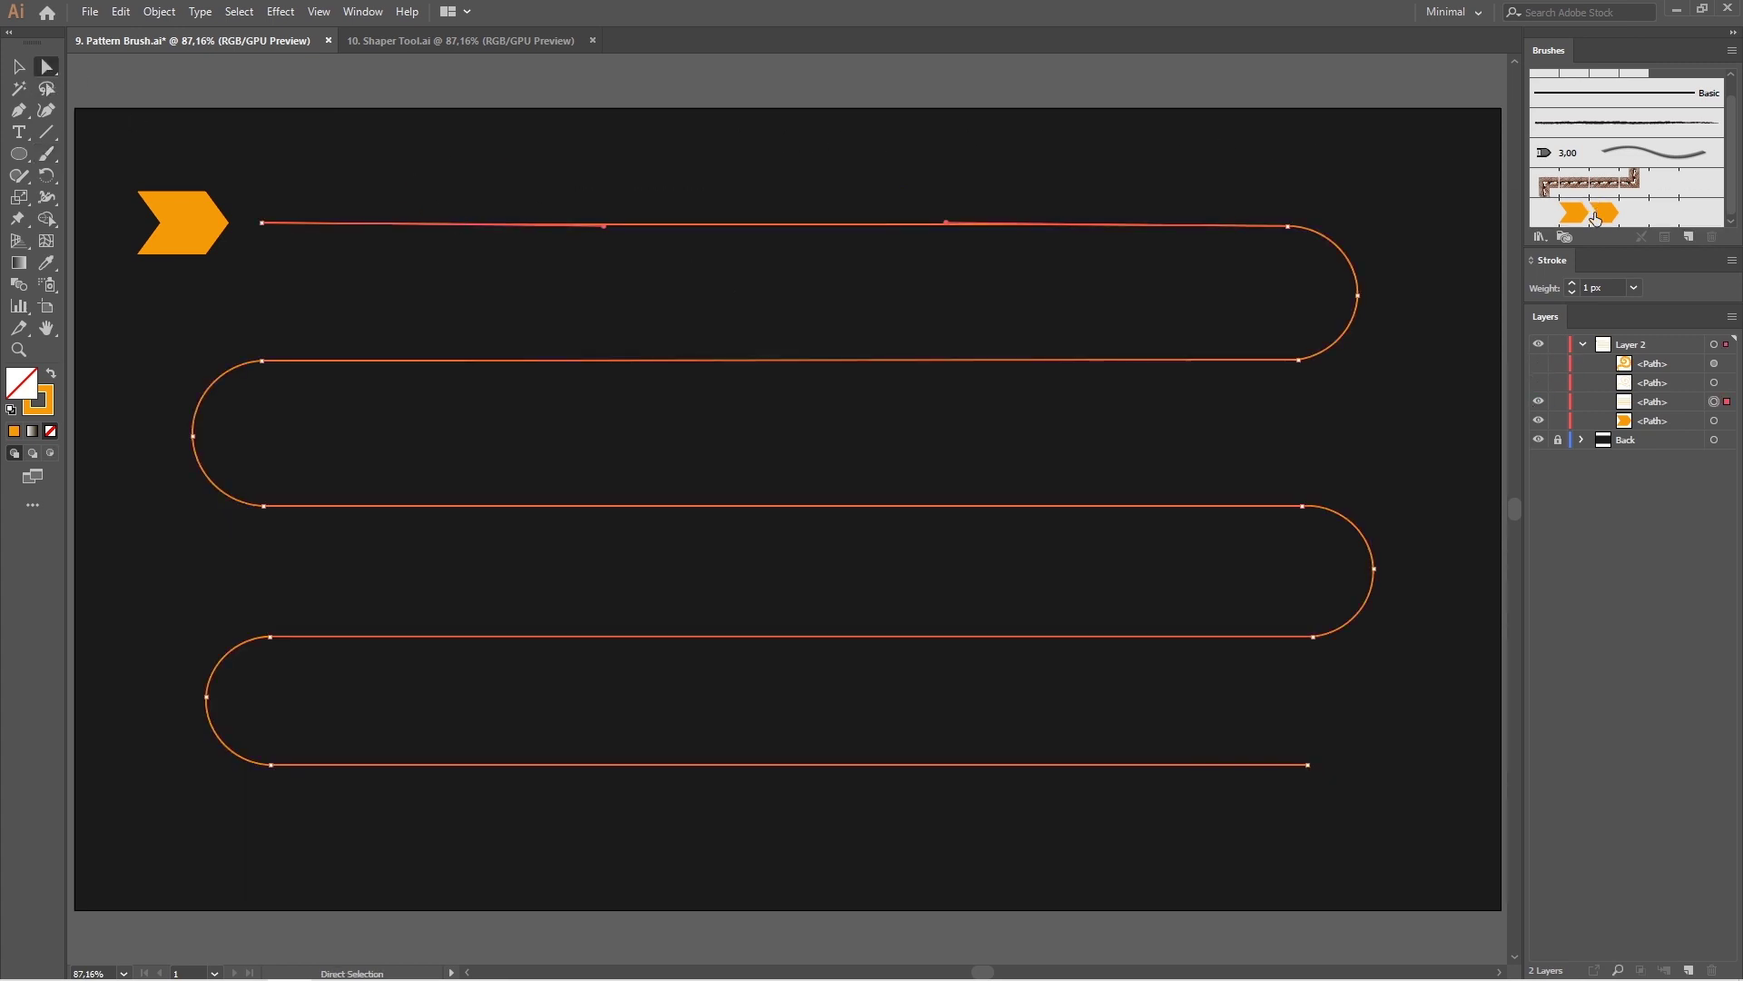
click(1595, 215)
click(1331, 155)
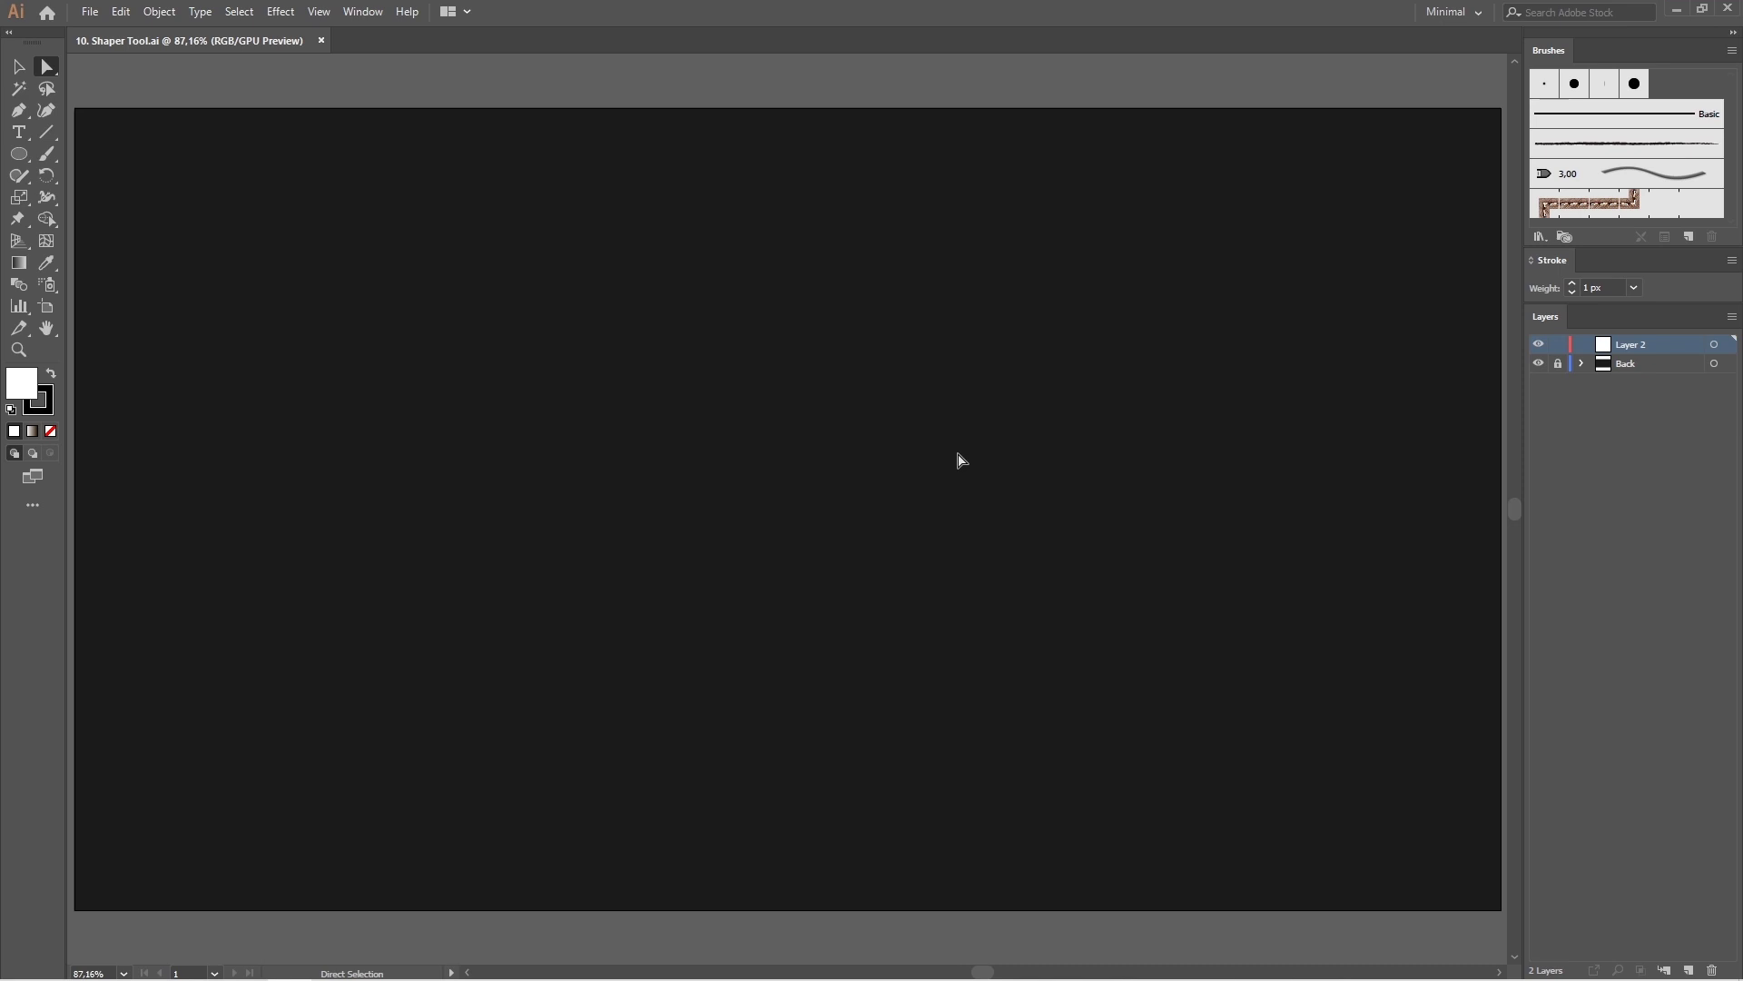
- Sketch a square, a circle, a rectangle and a long wide bar with the Shaper Tool
key(shift+n)
drag(345, 315, 344, 354)
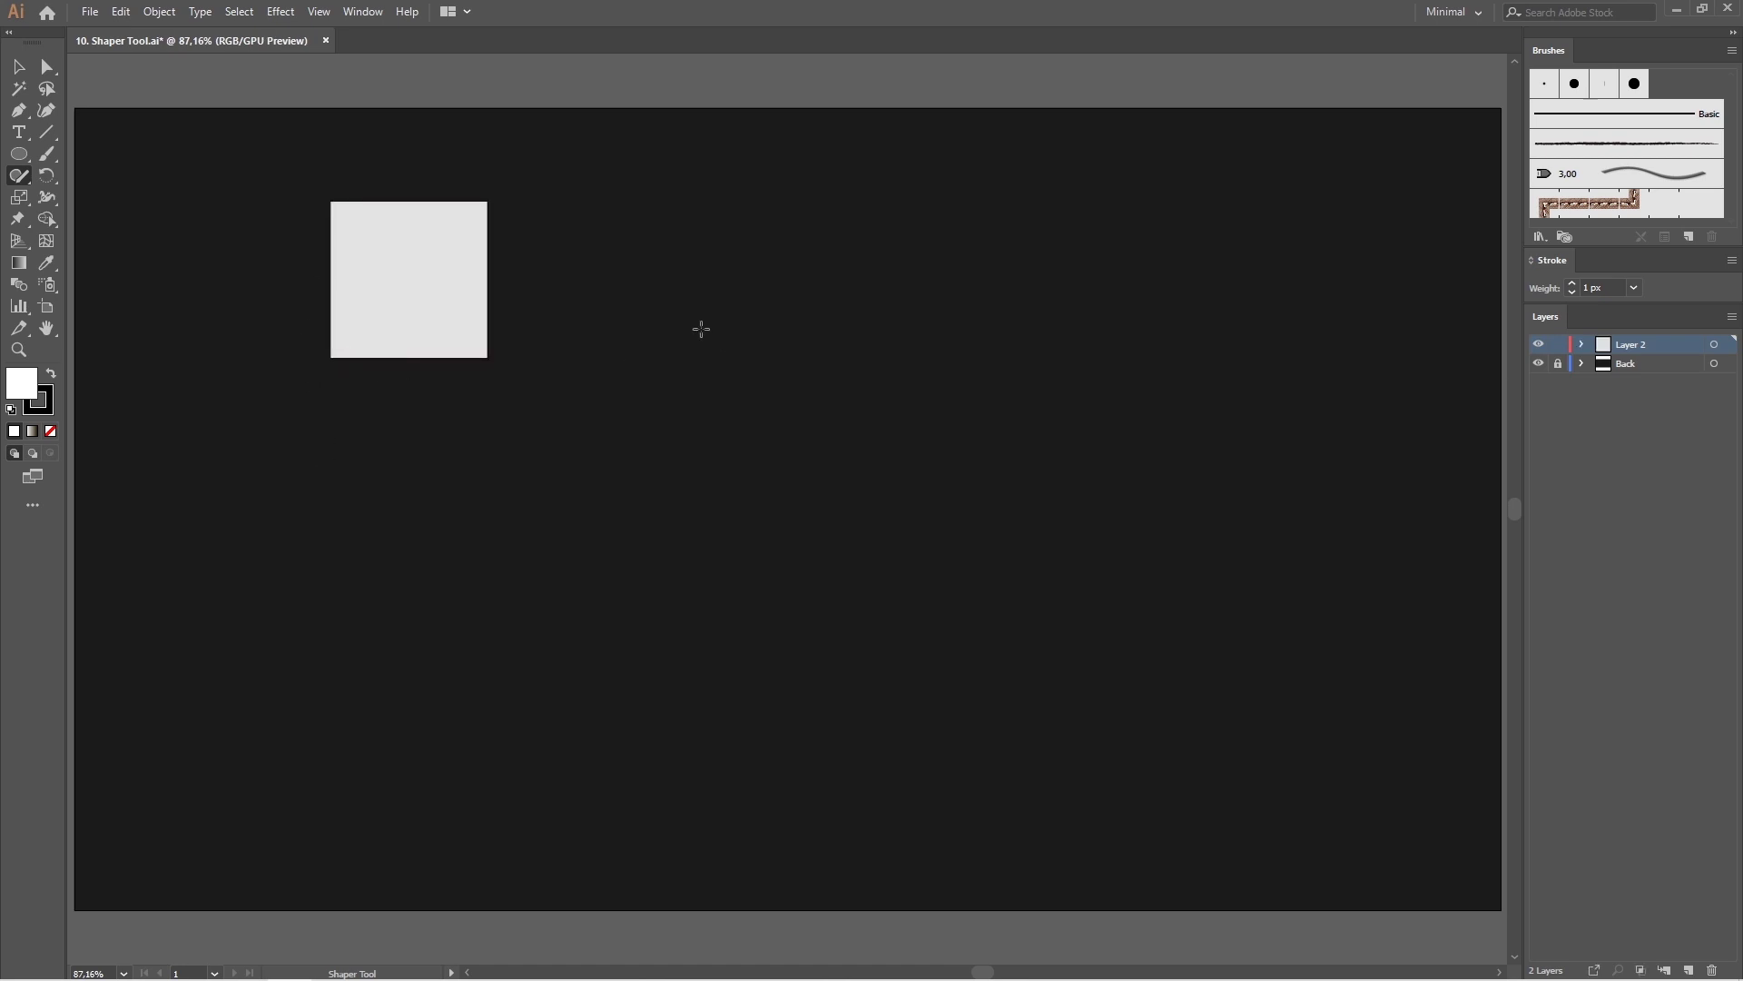
drag(641, 233, 642, 255)
drag(853, 340, 853, 359)
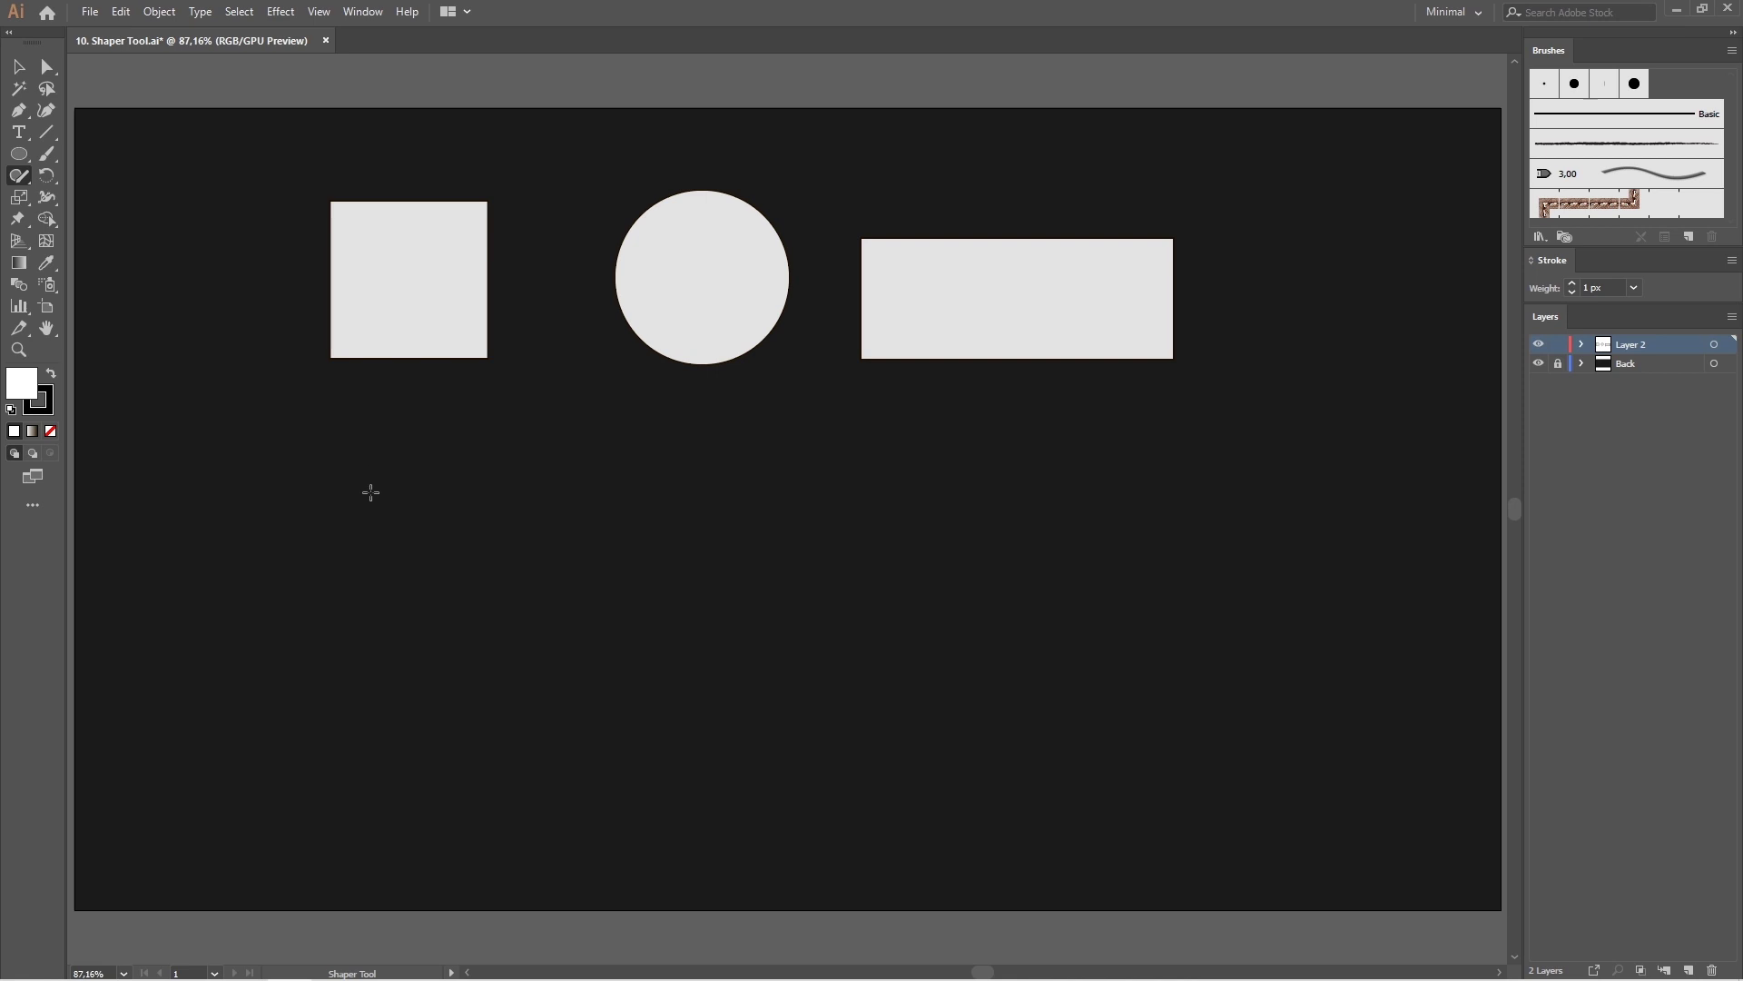
drag(337, 595, 1023, 489)
drag(1022, 489, 351, 582)
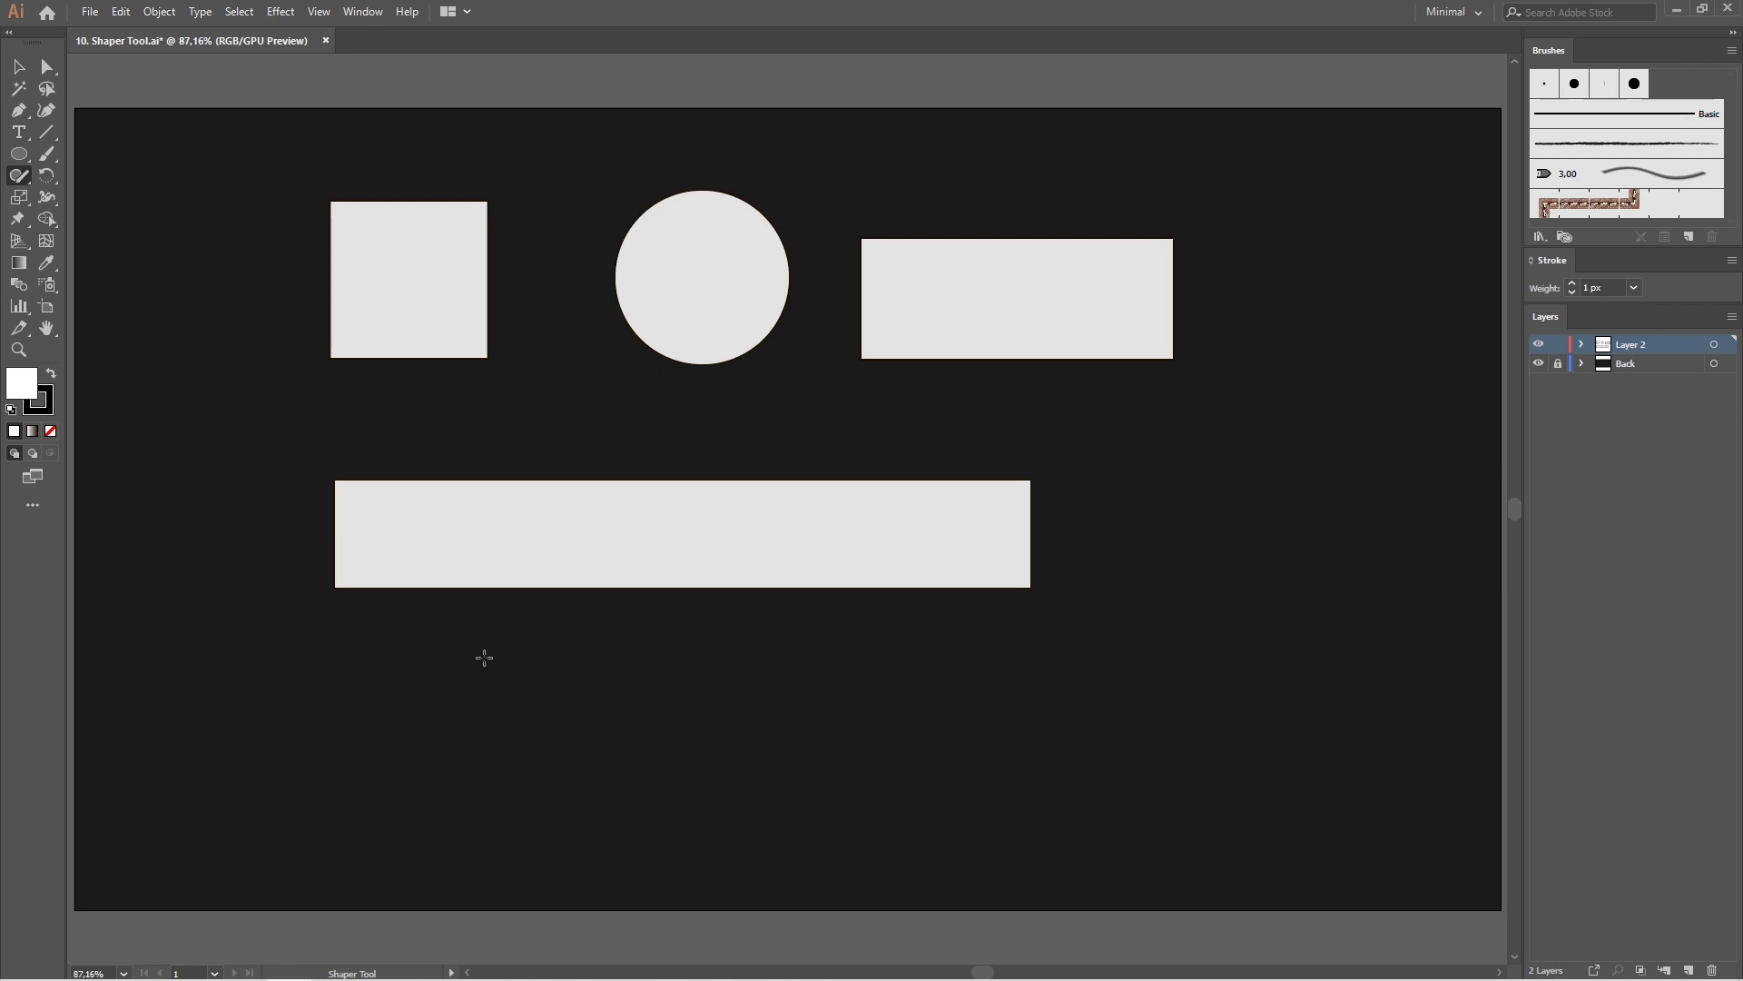